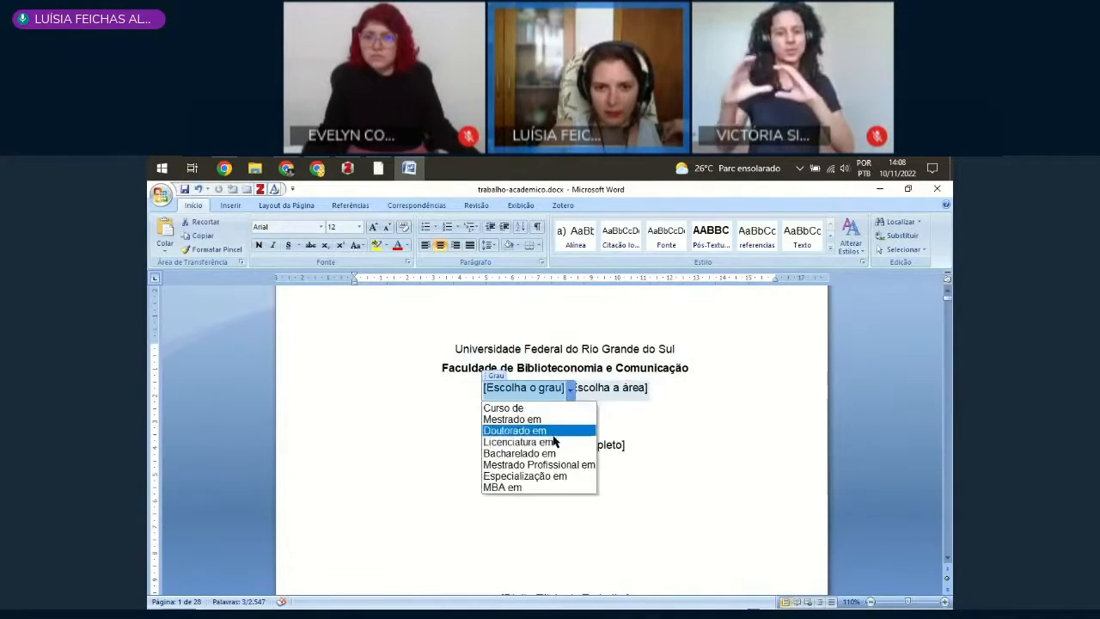
Step: Set the degree on the cover page to "Bacharelado em" and the area to "Biblioteconomia"
left_click(507, 453)
left_click(648, 388)
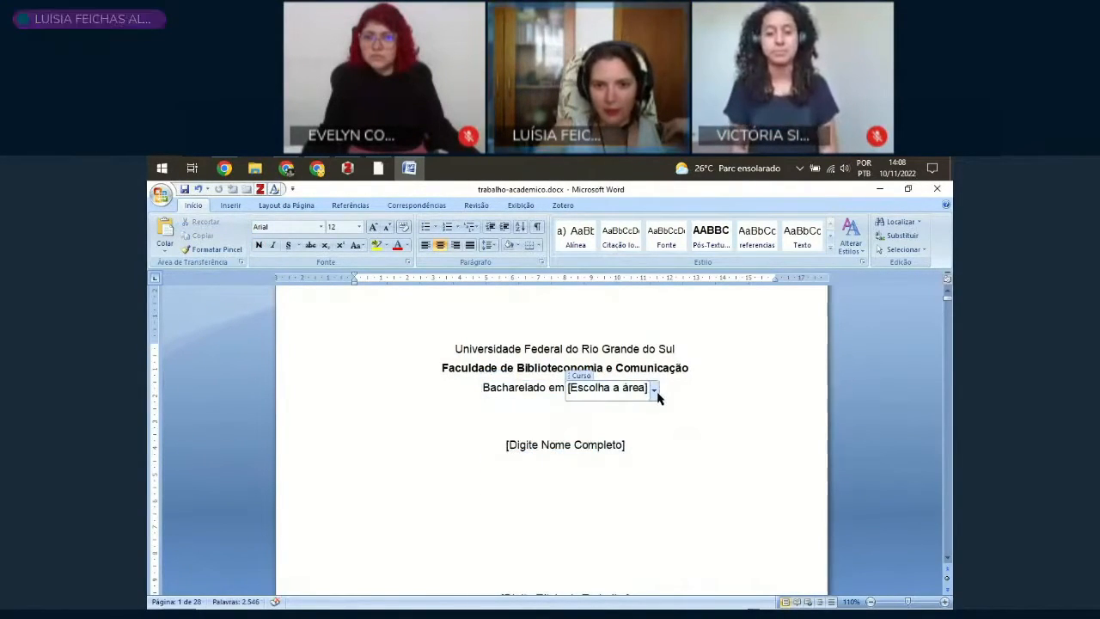
left_click(655, 391)
left_click(503, 487)
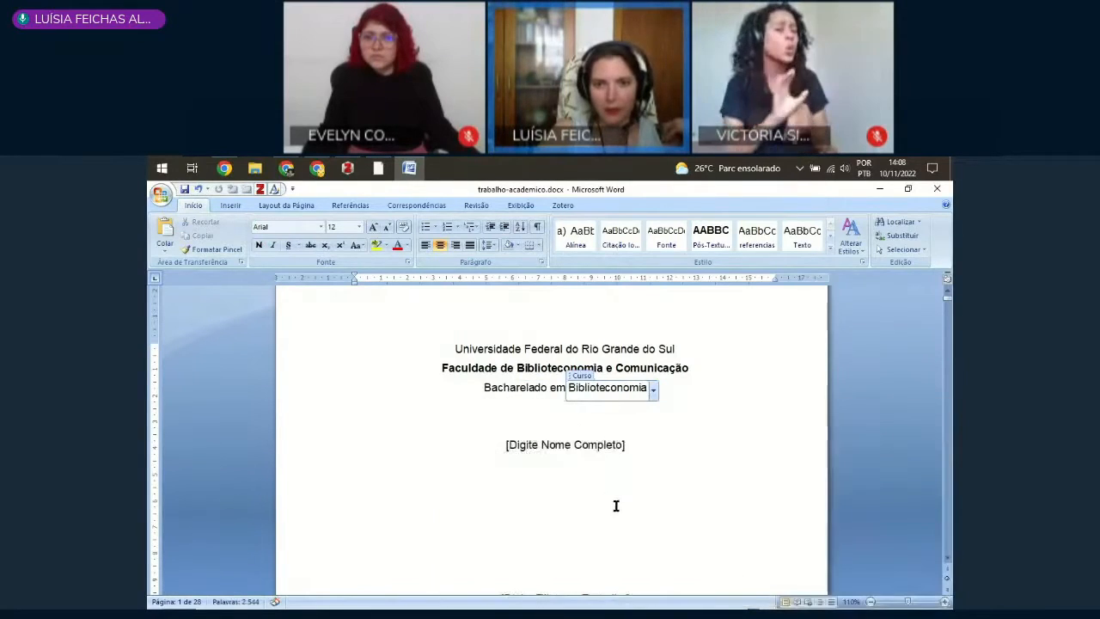
Step: Fill in the author's full name in the Nome Completo field on the cover page
left_click(564, 445)
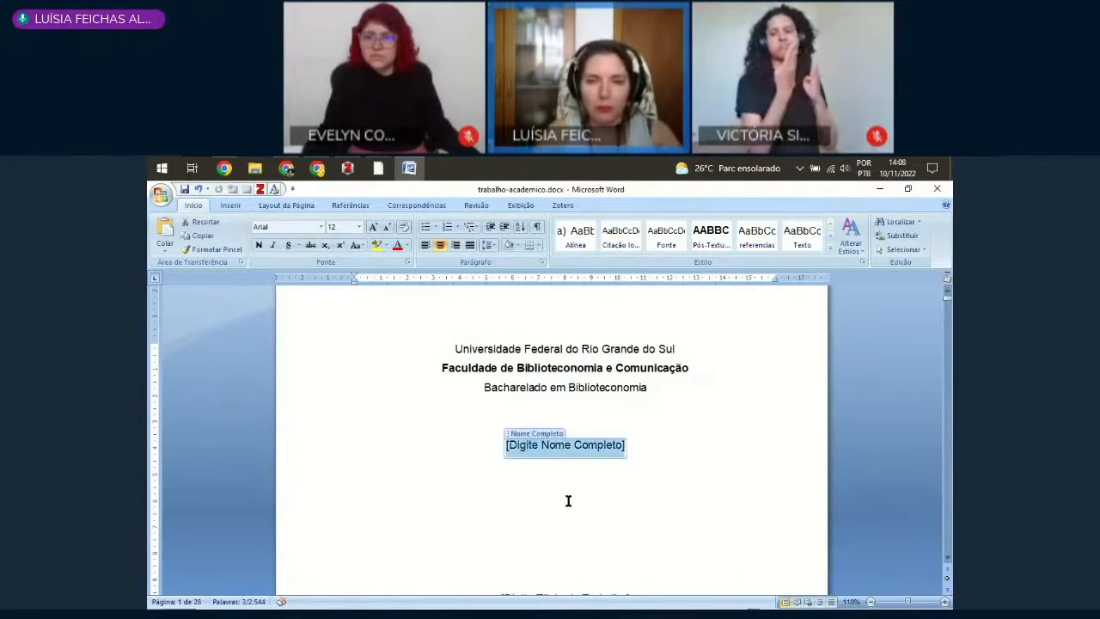
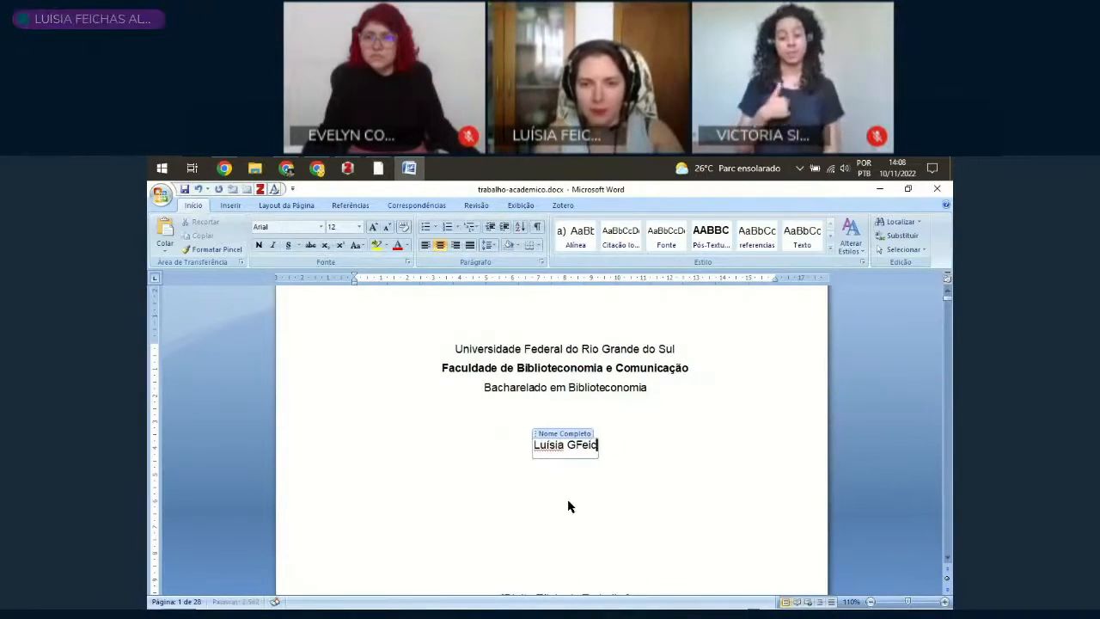
Step: Enter "A gata chata" as the title of the work on the cover page
scroll(706, 381, "down", 1)
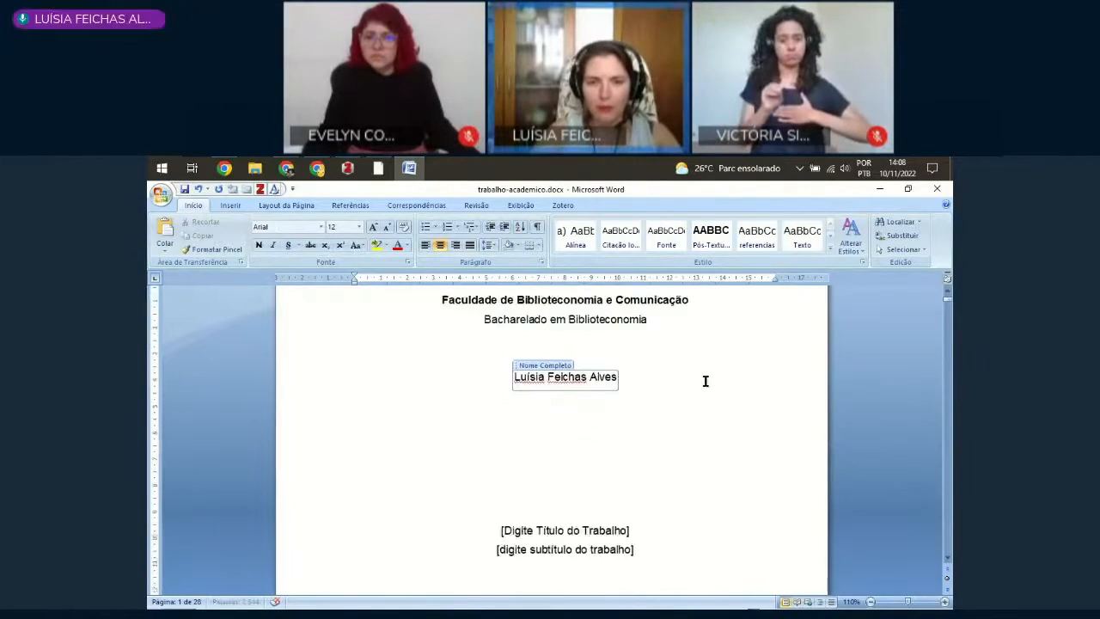
scroll(587, 484, "down", 2)
left_click(550, 495)
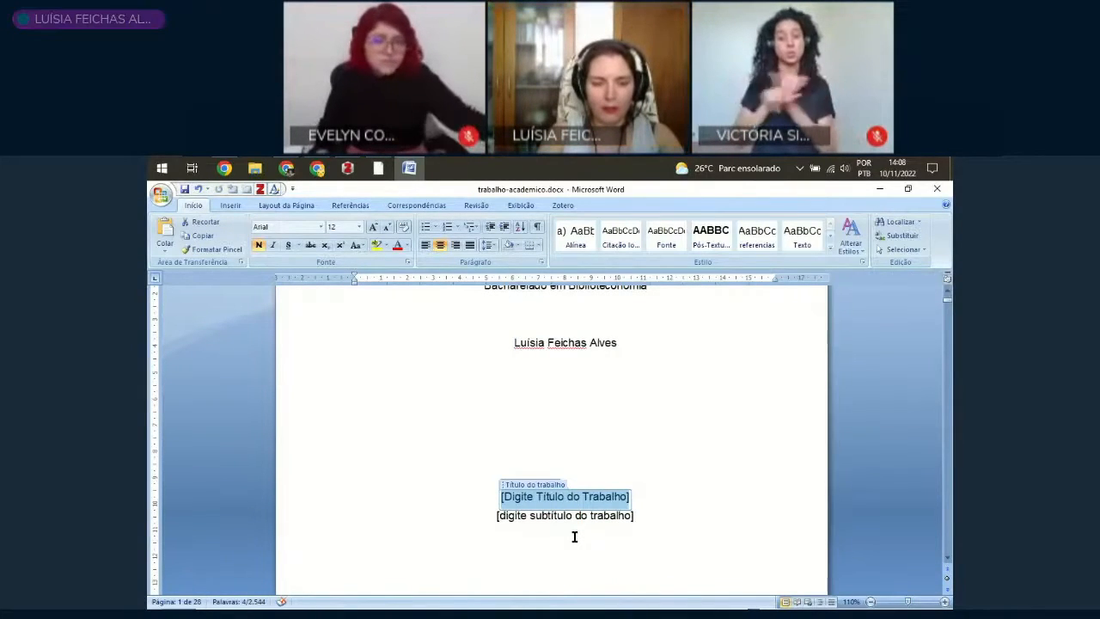
type("A")
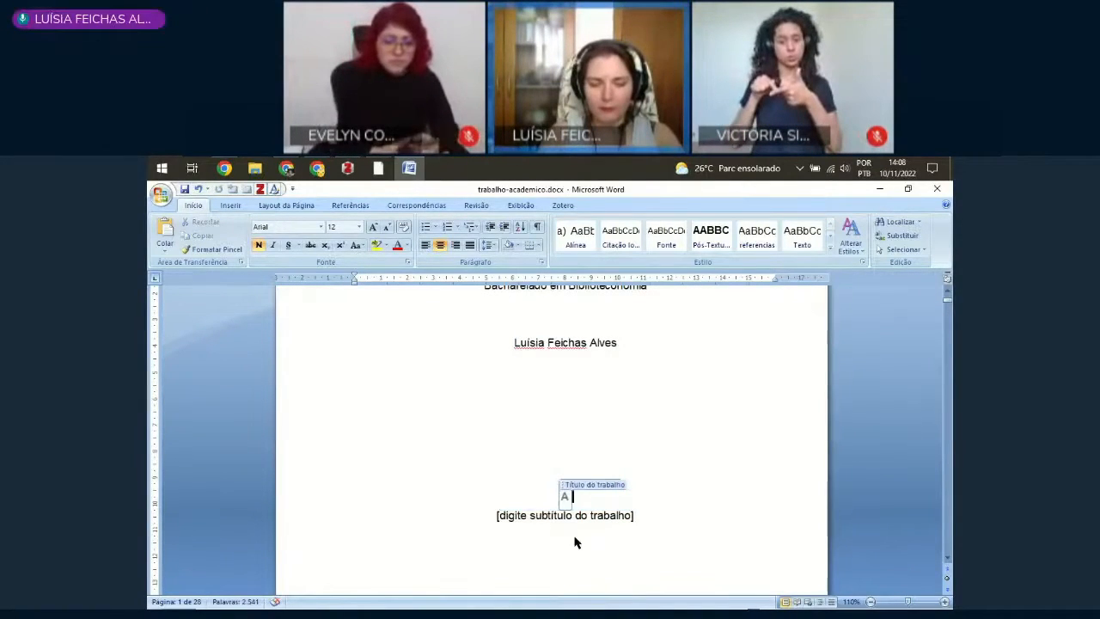
type(" ga")
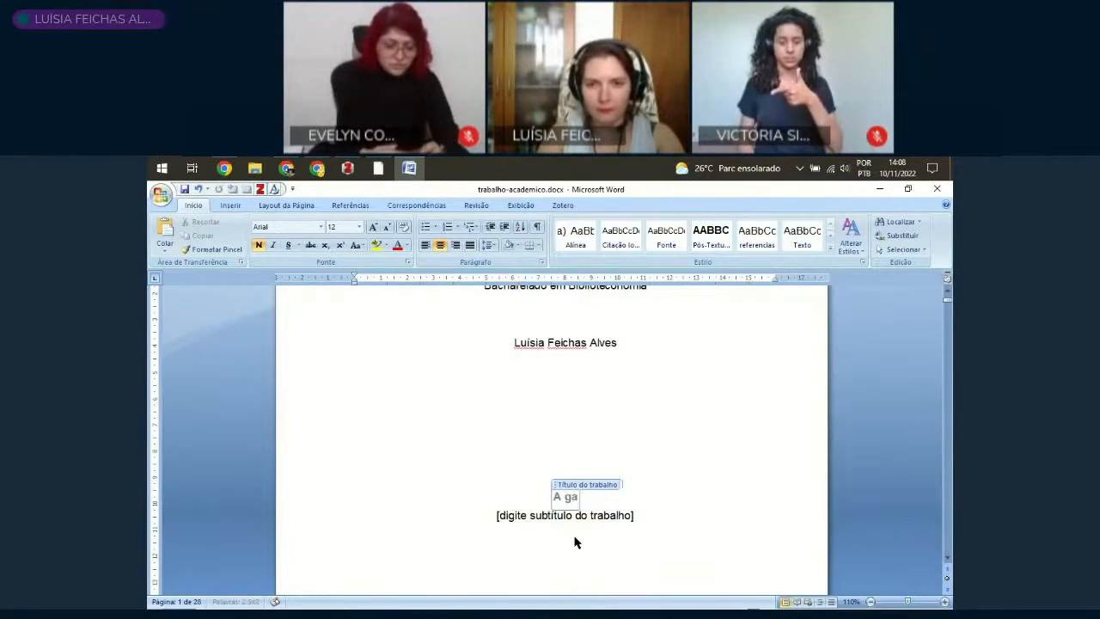
type("ta chata")
Step: Enter "Cassandra" as the subtitle of the work below the title
left_click(581, 519)
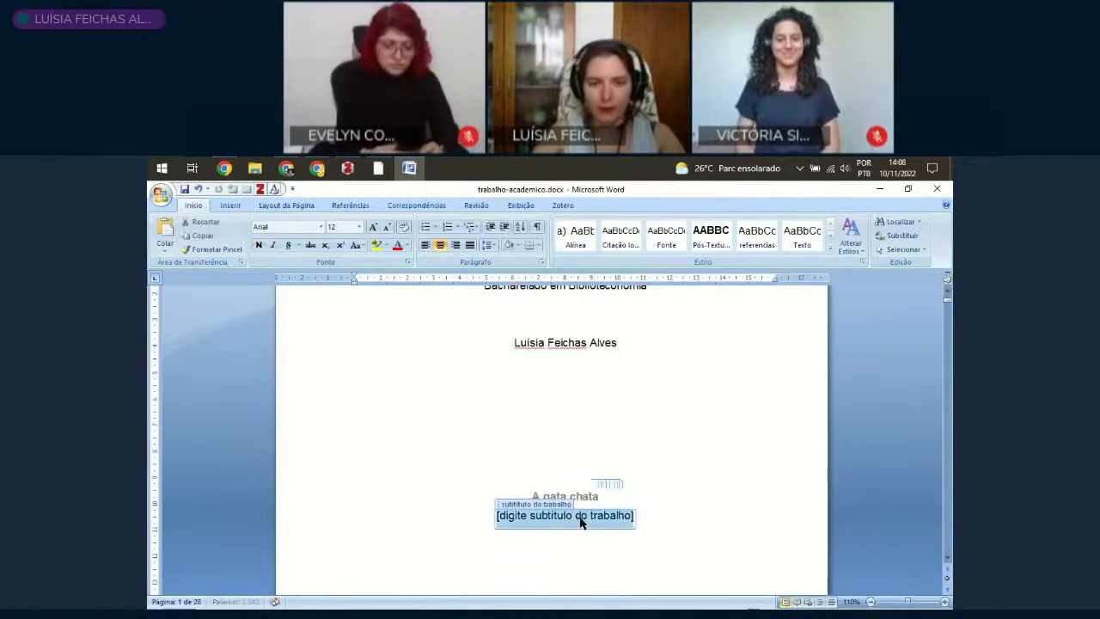
type("Cassandra")
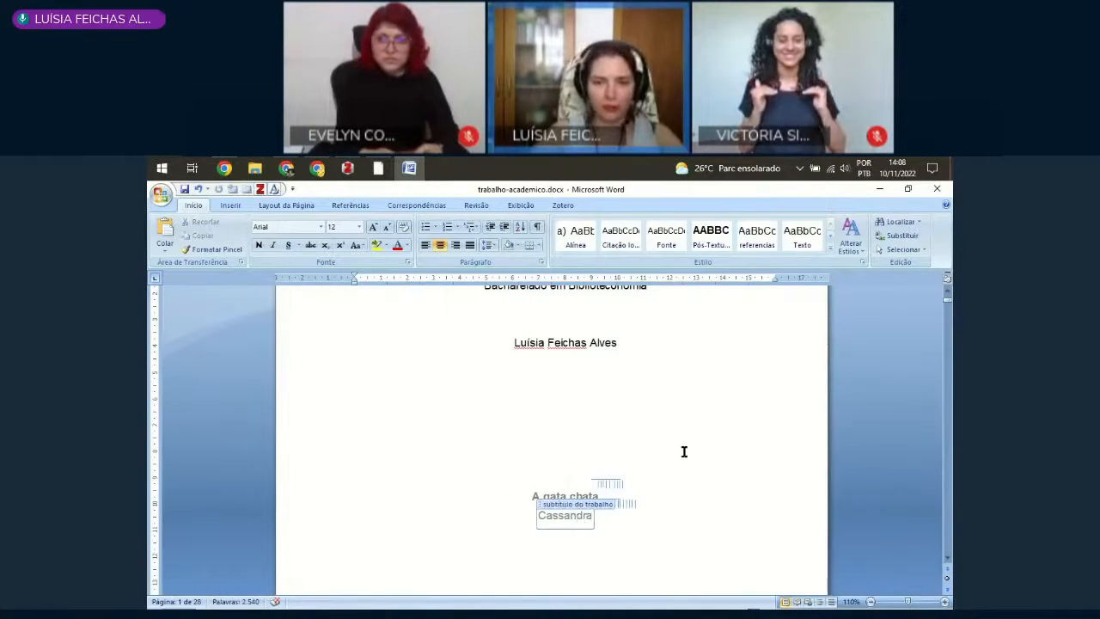
left_click(658, 488)
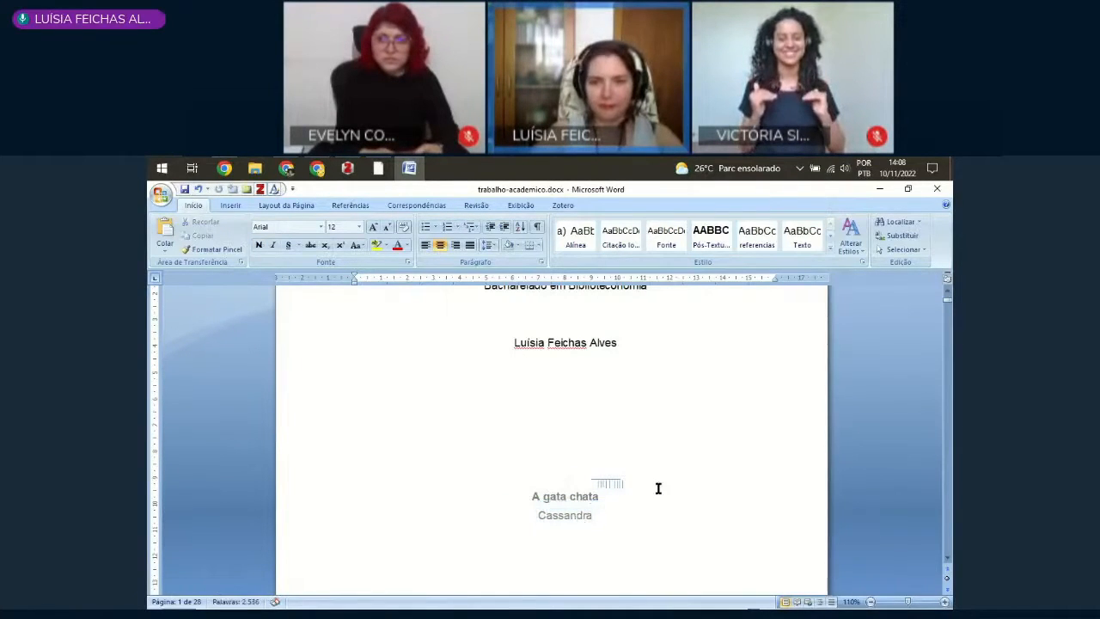
Step: Enter "Porto Alegre" as the city at the foot of the cover page
scroll(623, 421, "down", 7)
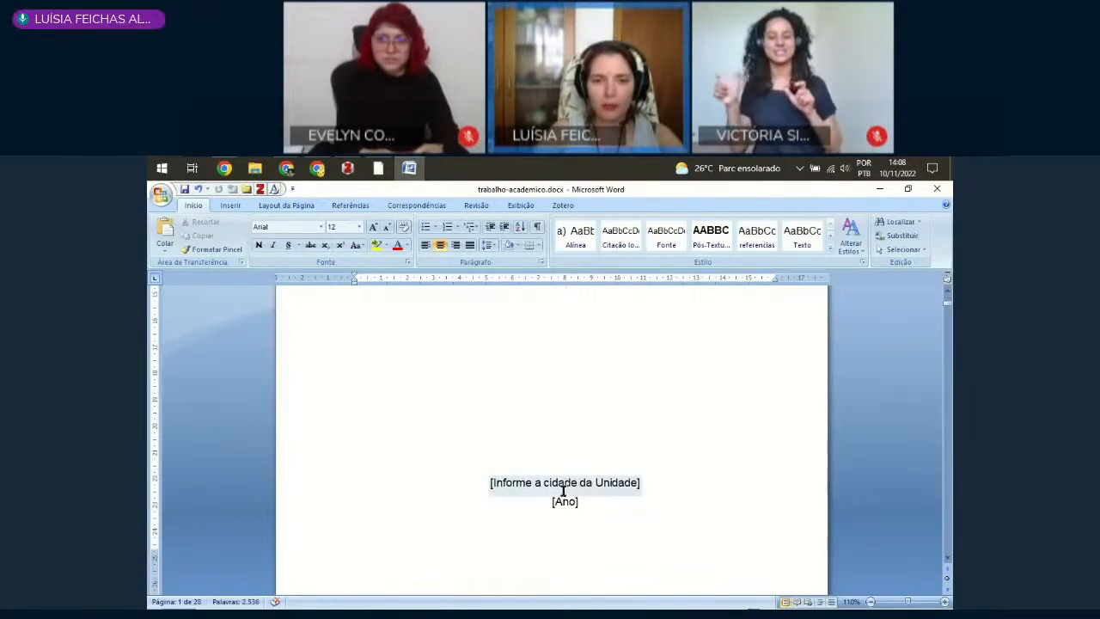
left_click(540, 481)
type("Po")
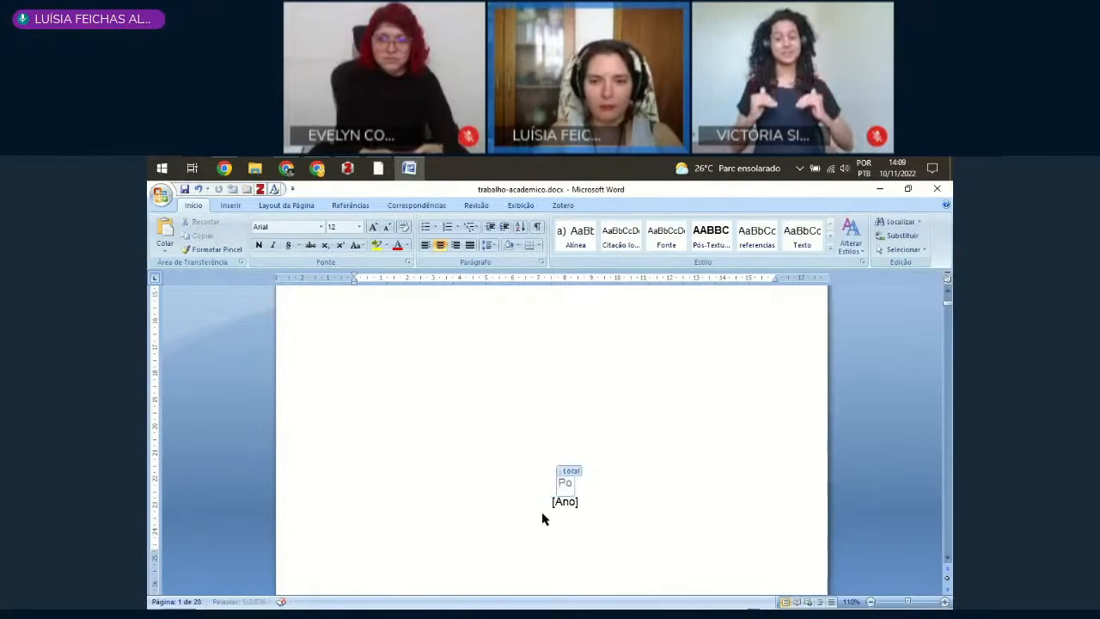
type("rto Alegre")
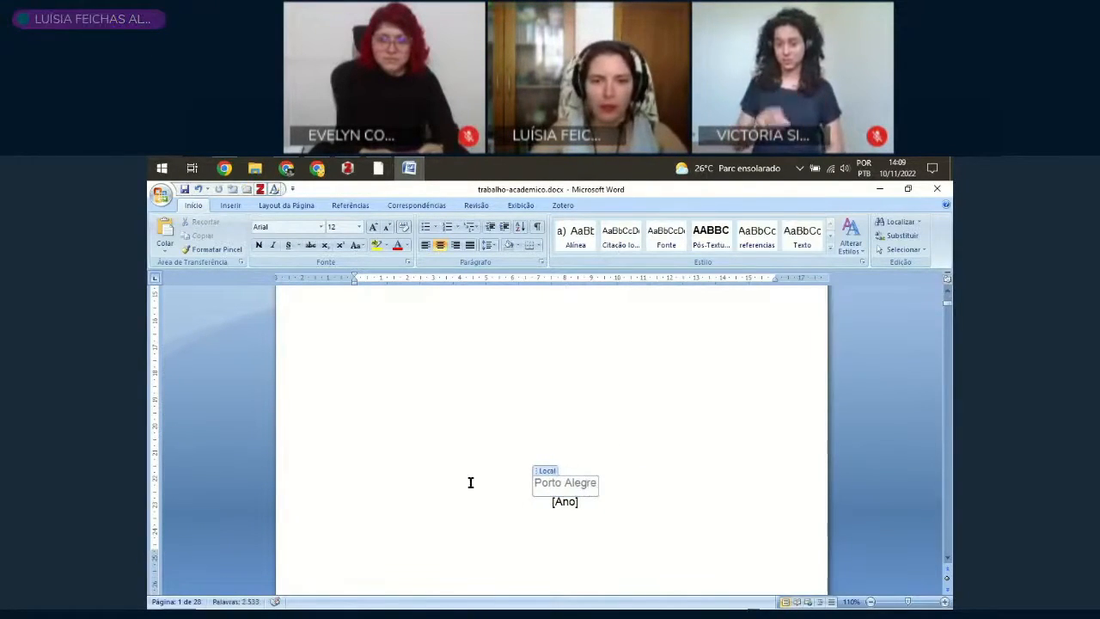
Step: Set the year below the city to 2022 by choosing today's date for the Ano field
left_click(573, 503)
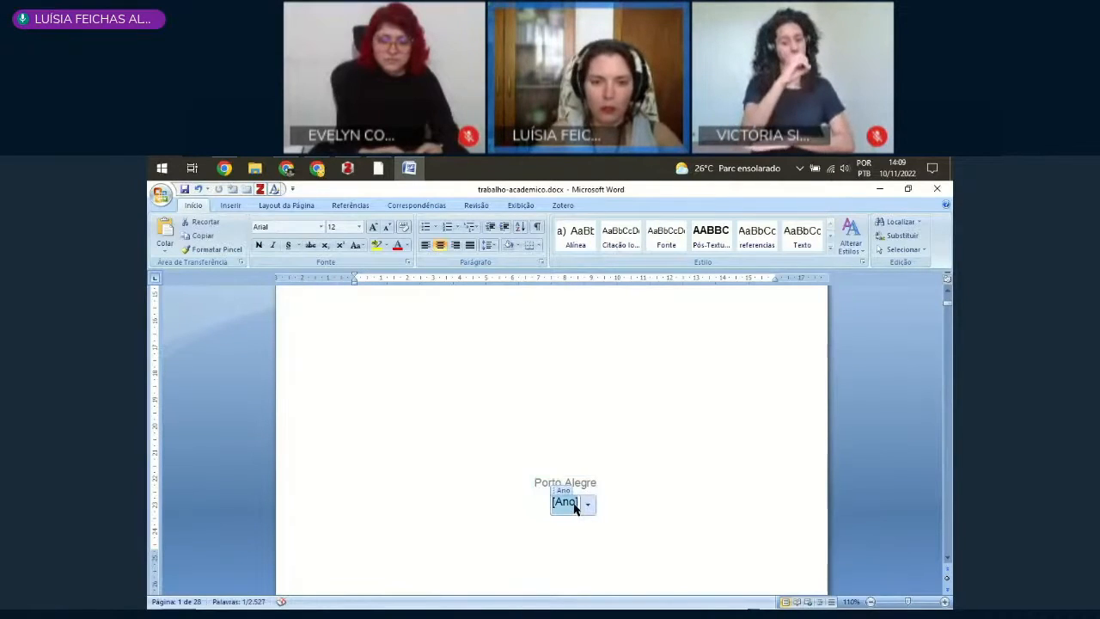
left_click(589, 506)
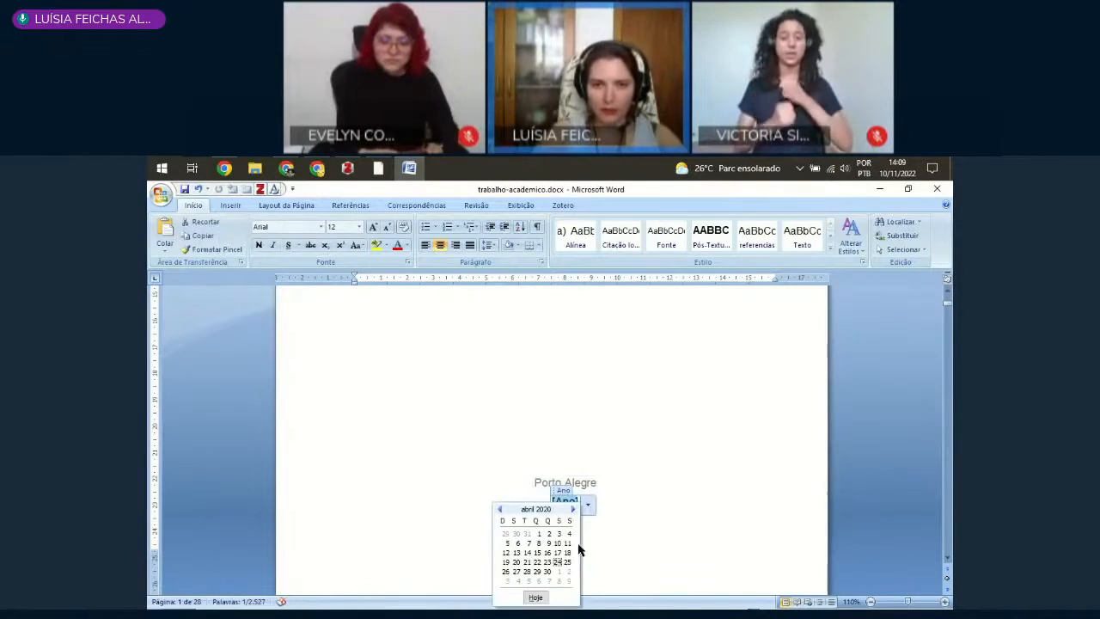
left_click(536, 598)
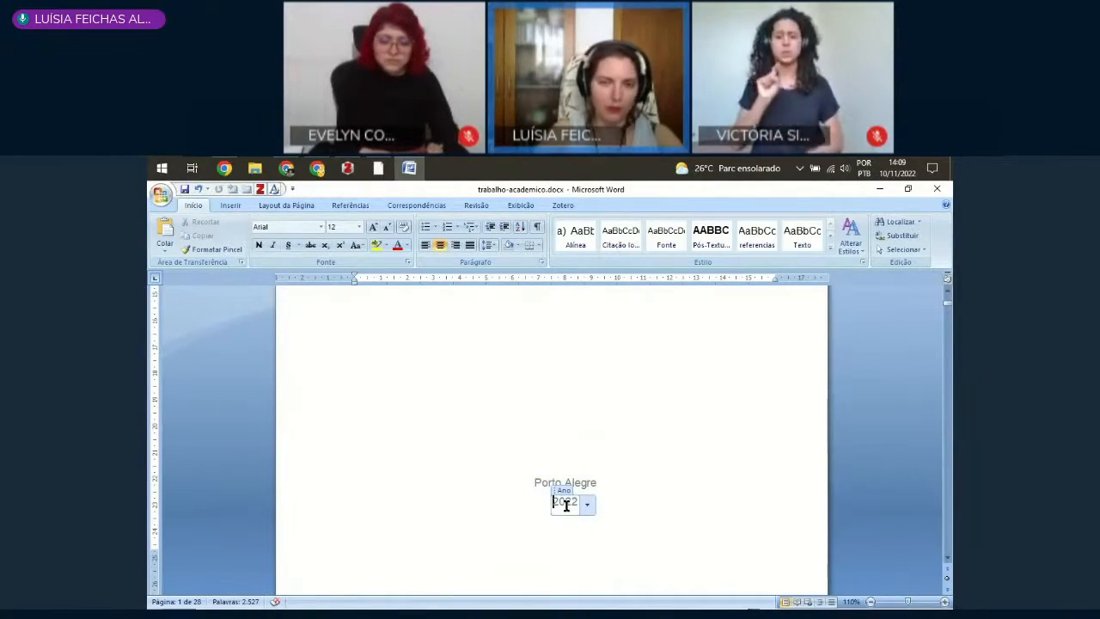
left_click(672, 482)
left_click(692, 457)
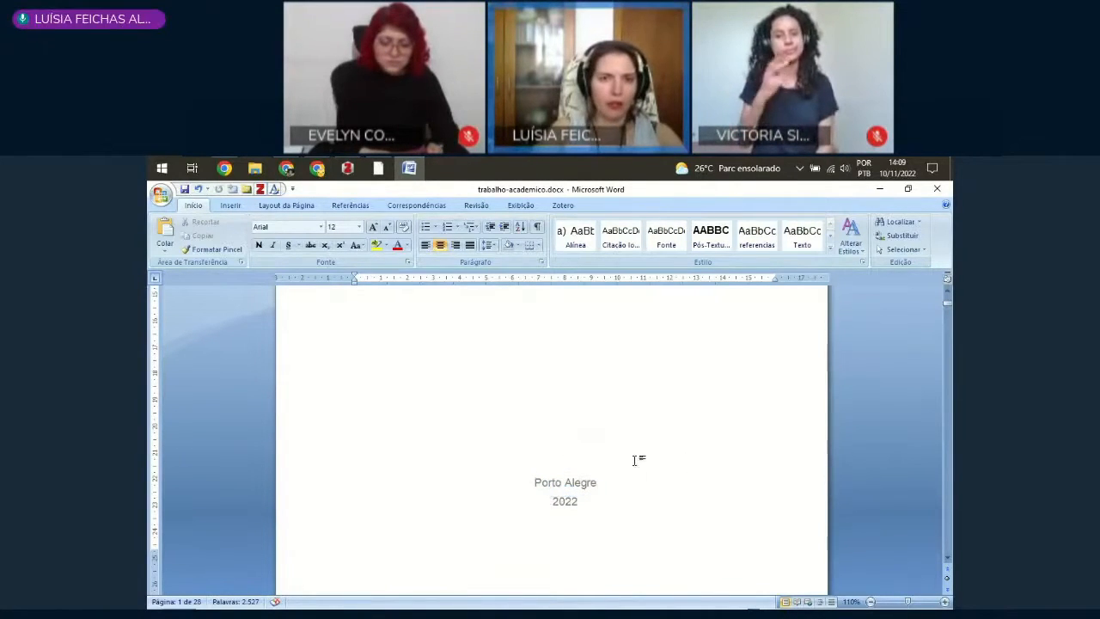
Step: Review the cover page, comparing the text colour of the author's name, title and subtitle fields
scroll(641, 488, "up", 10)
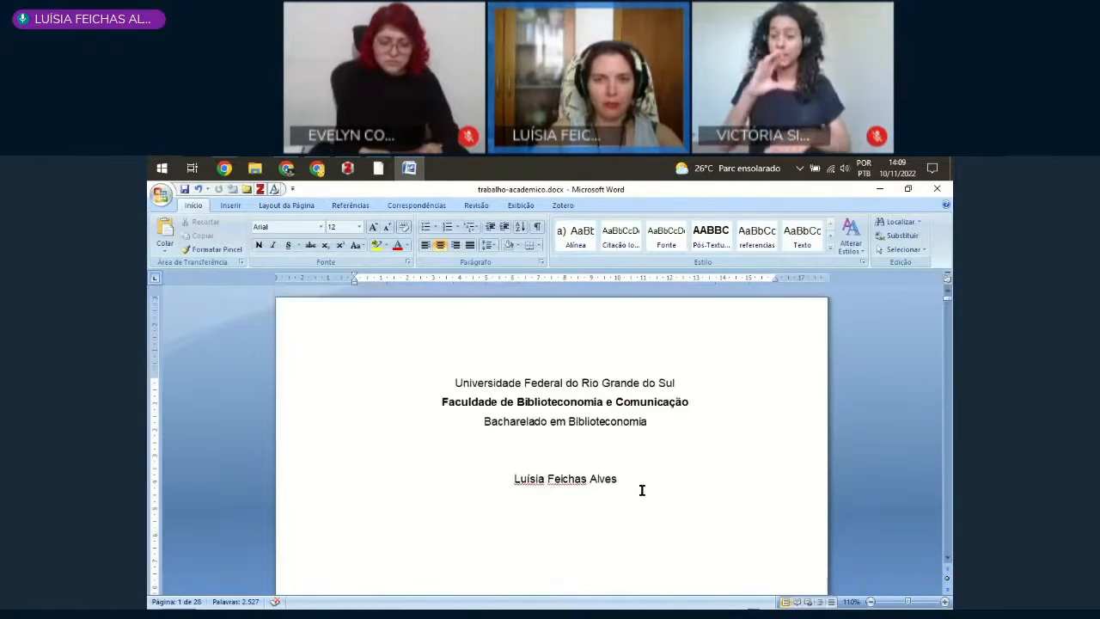
scroll(422, 395, "down", 5)
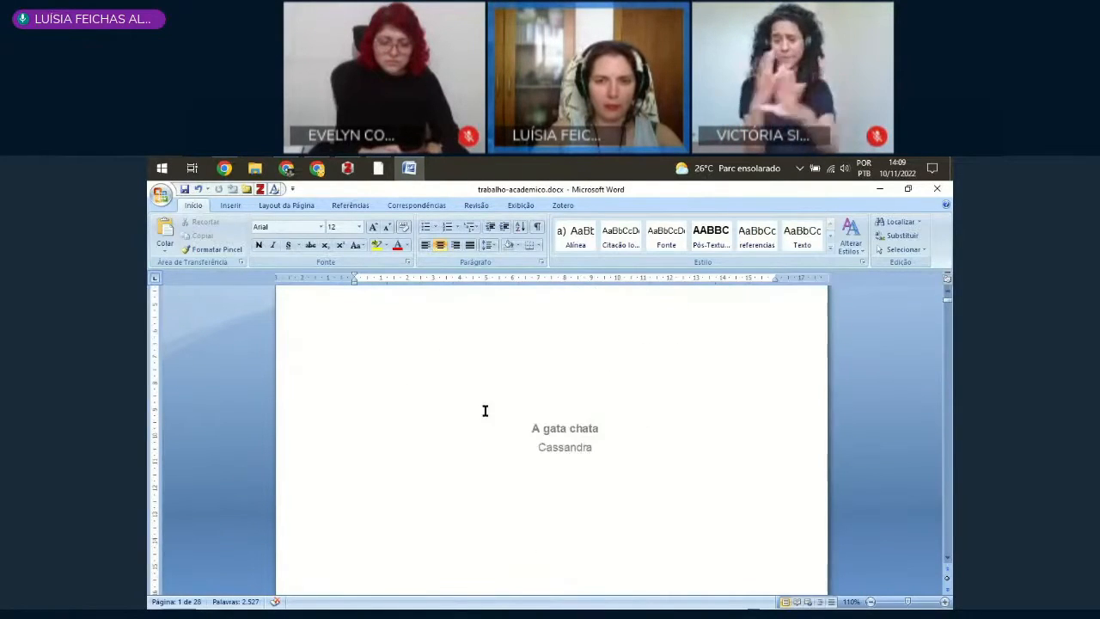
scroll(421, 386, "up", 2)
scroll(479, 417, "down", 2)
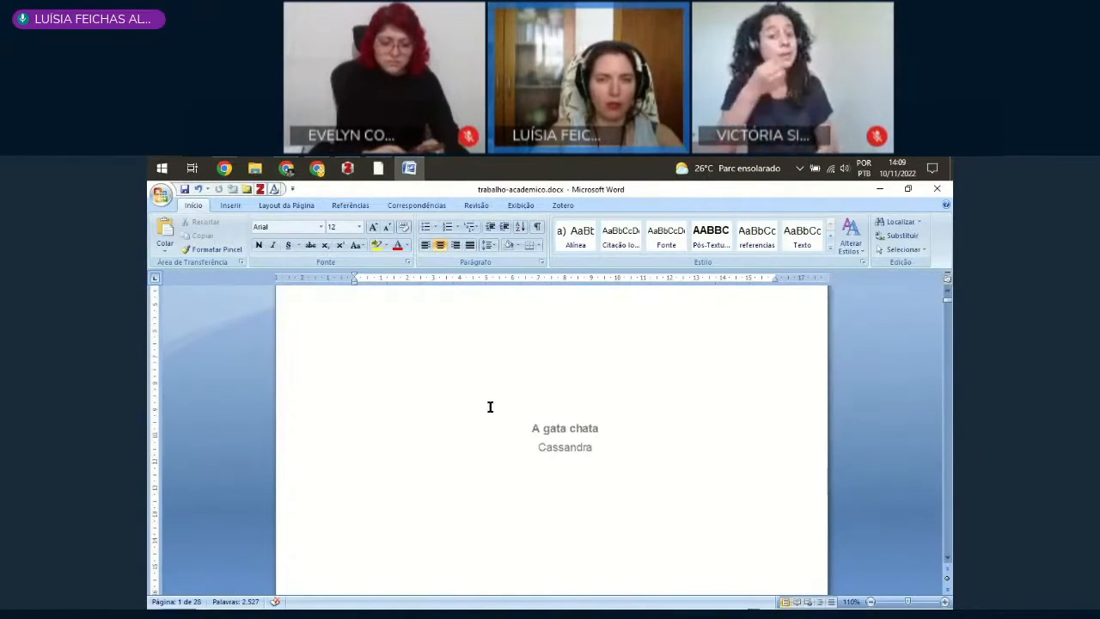
scroll(490, 408, "up", 1)
left_click(487, 310)
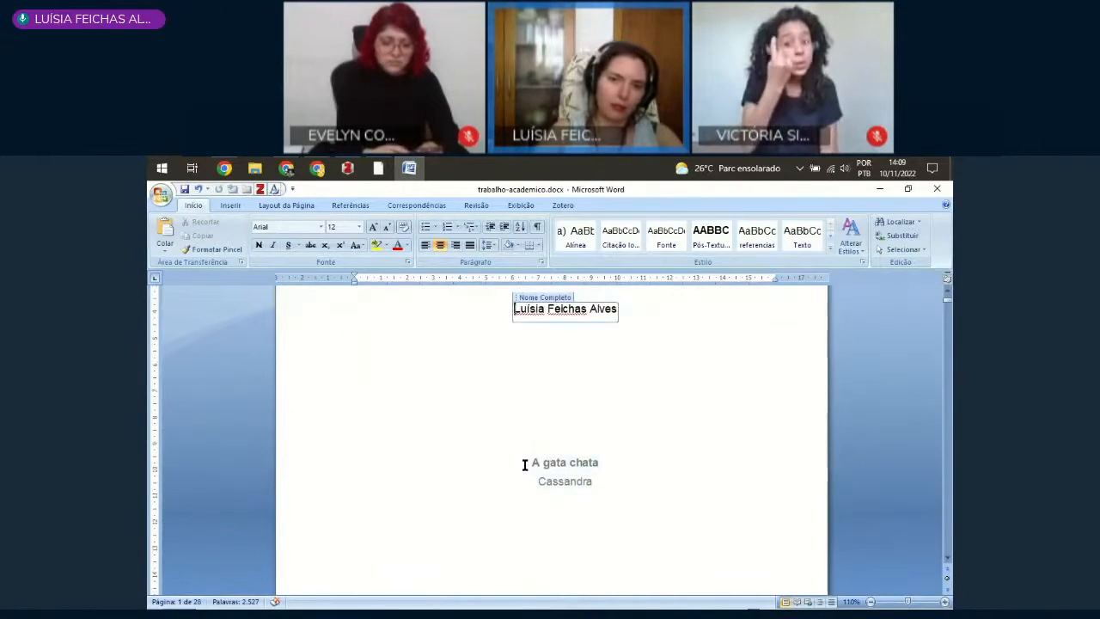
left_click(525, 463)
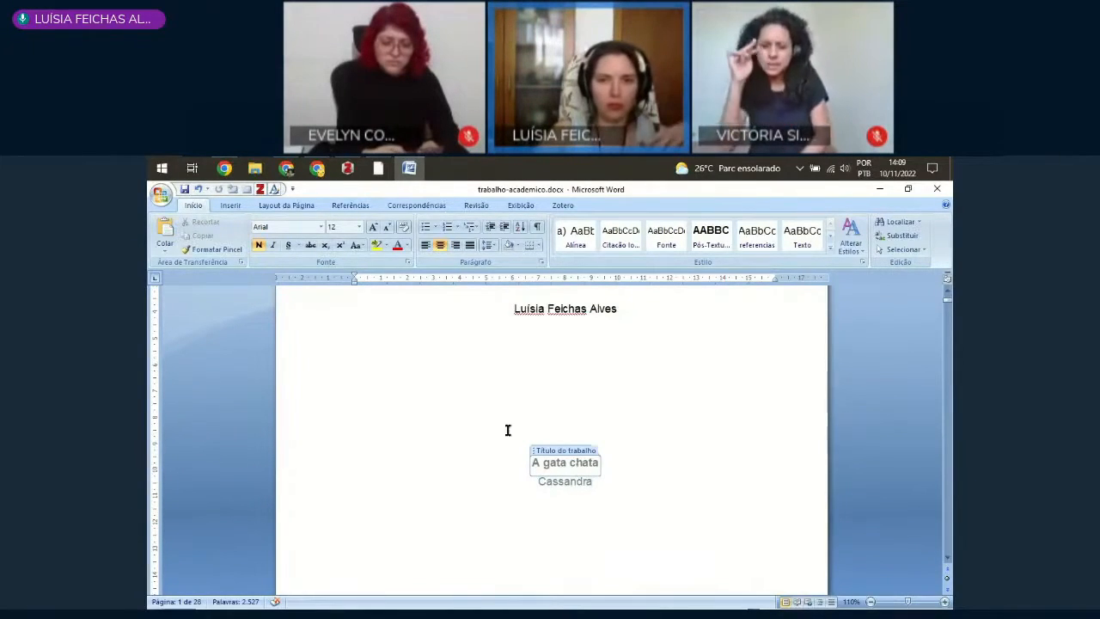
left_click(404, 372)
Step: Select the cover page text through the city and year and set its font colour to black
scroll(410, 371, "up", 3)
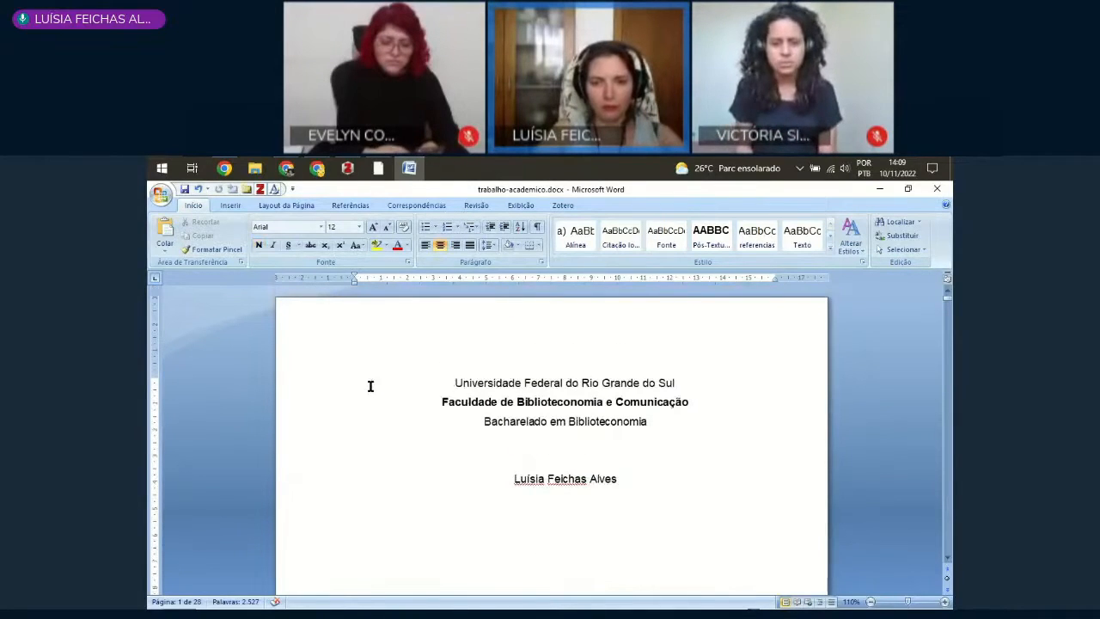
scroll(370, 385, "down", 12)
scroll(636, 378, "up", 2)
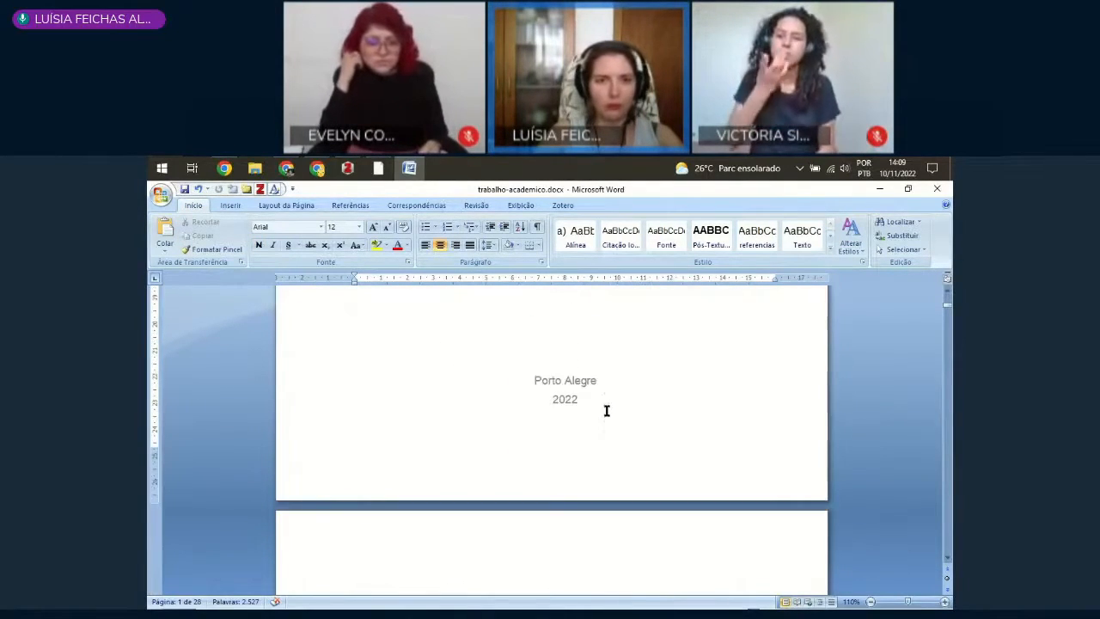
left_click(606, 410, "shift")
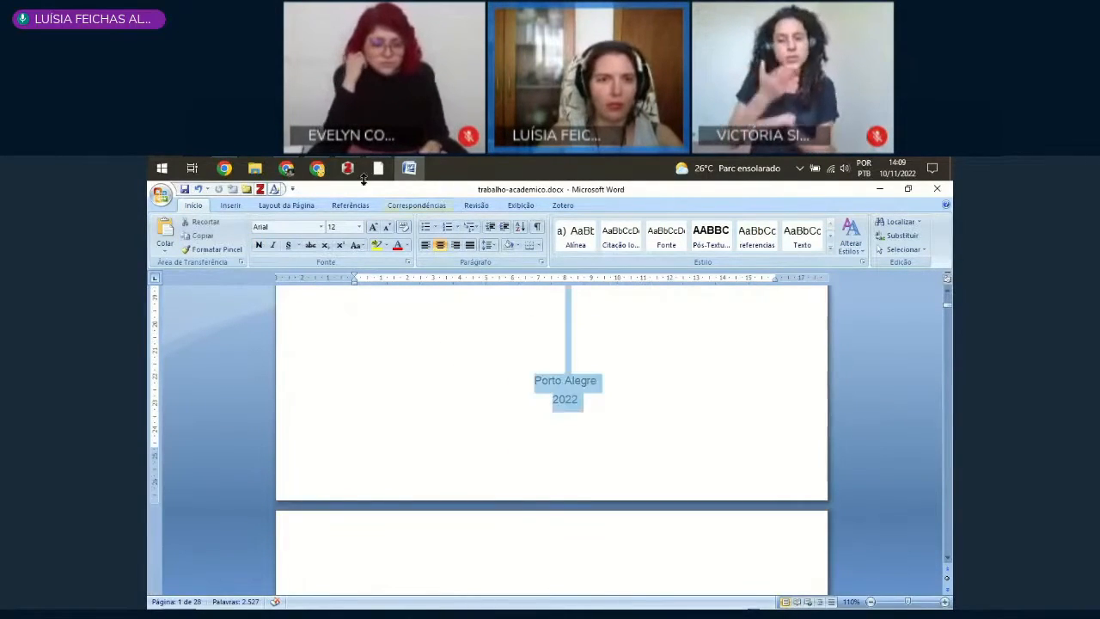
left_click(408, 246)
left_click(411, 255)
scroll(636, 412, "up", 1)
left_click(554, 457)
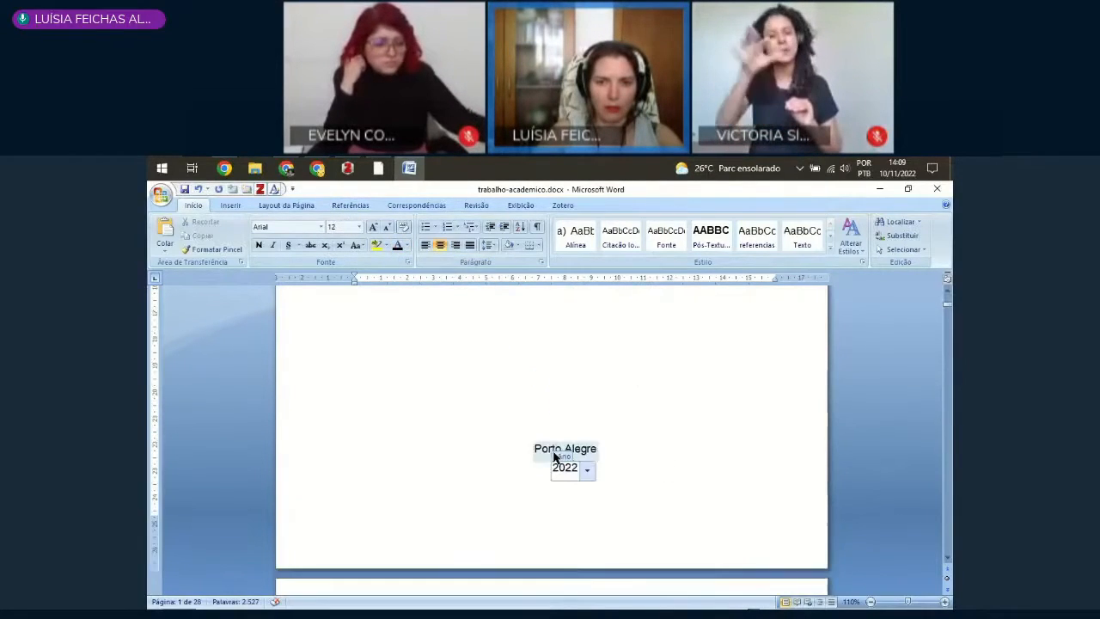
Step: Check the recoloured cover text and examine the author's name, title and subtitle fields on the second page
scroll(586, 412, "up", 6)
scroll(579, 432, "down", 5)
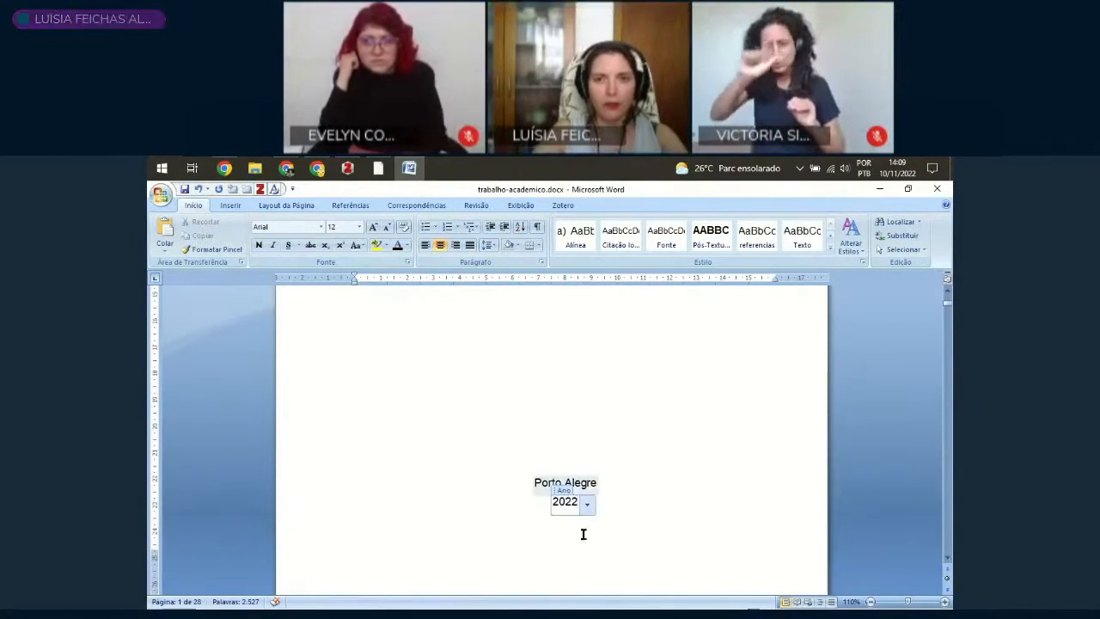
scroll(635, 493, "down", 3)
scroll(565, 491, "down", 4)
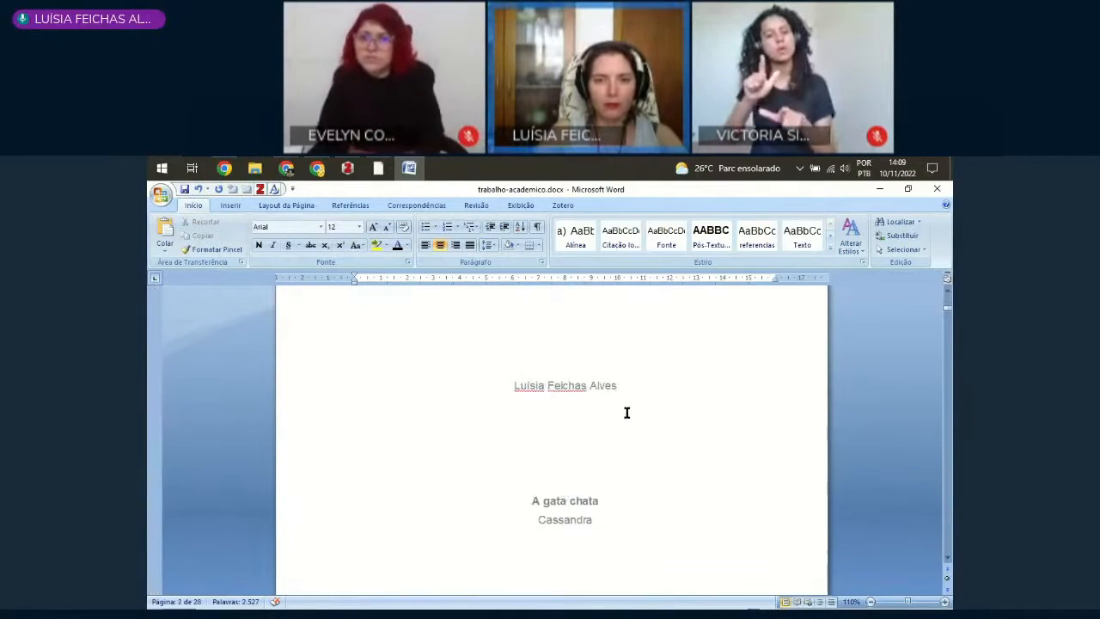
scroll(626, 420, "up", 3)
scroll(624, 417, "down", 1)
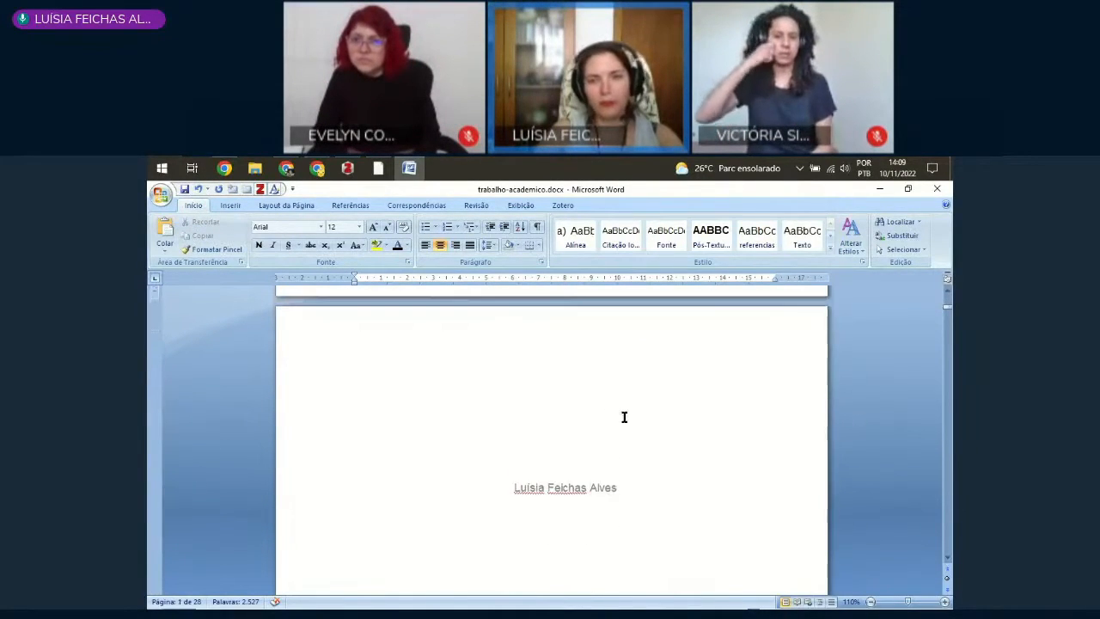
scroll(610, 429, "down", 1)
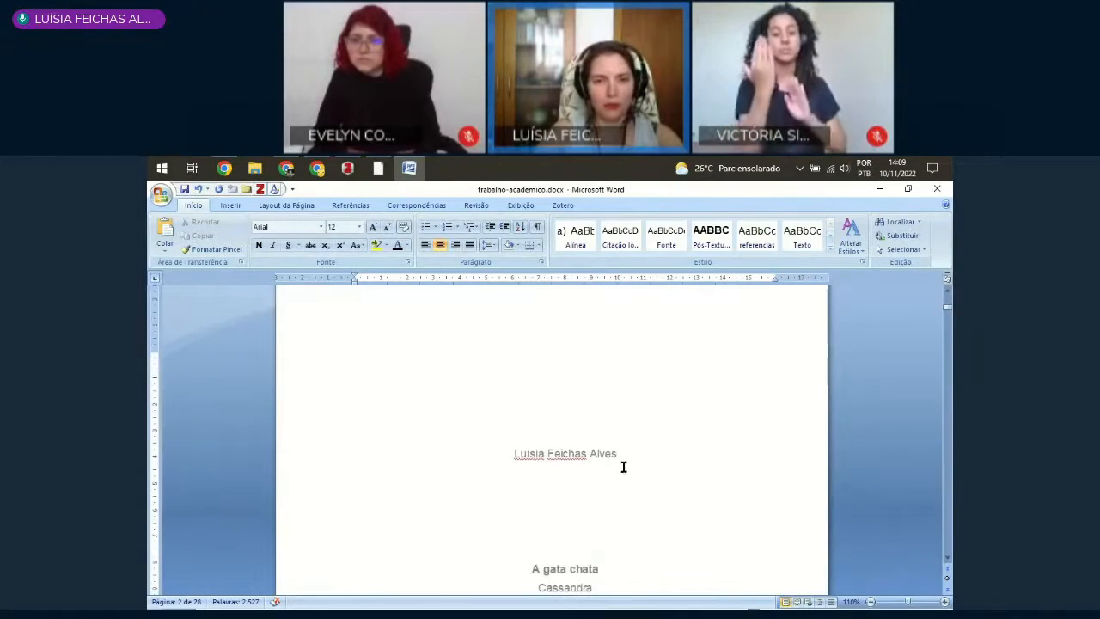
scroll(623, 466, "down", 1)
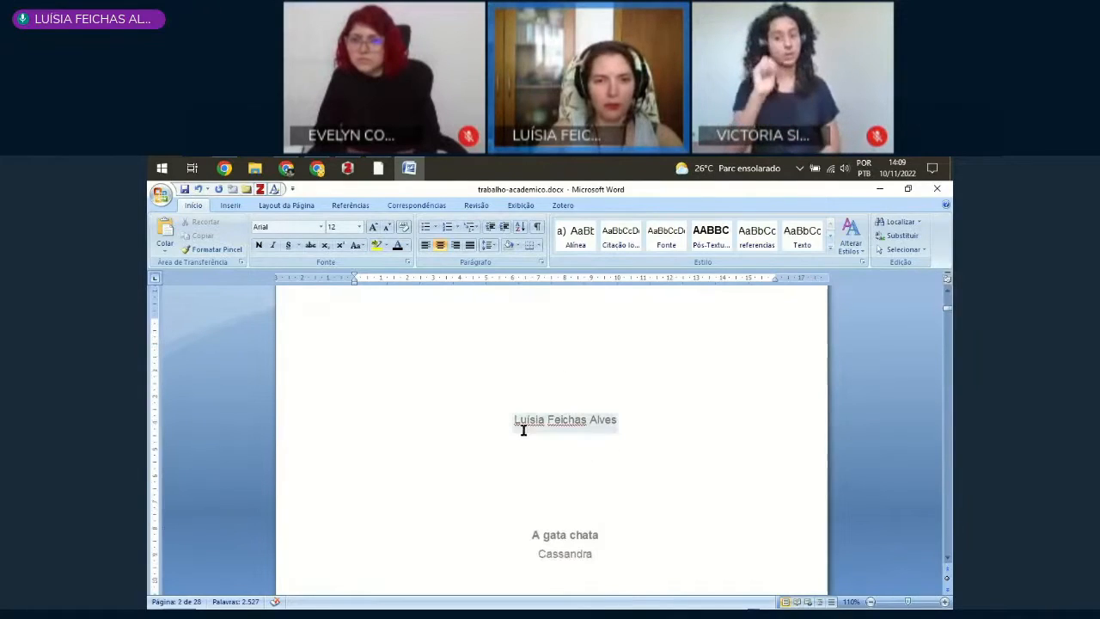
left_click(575, 419)
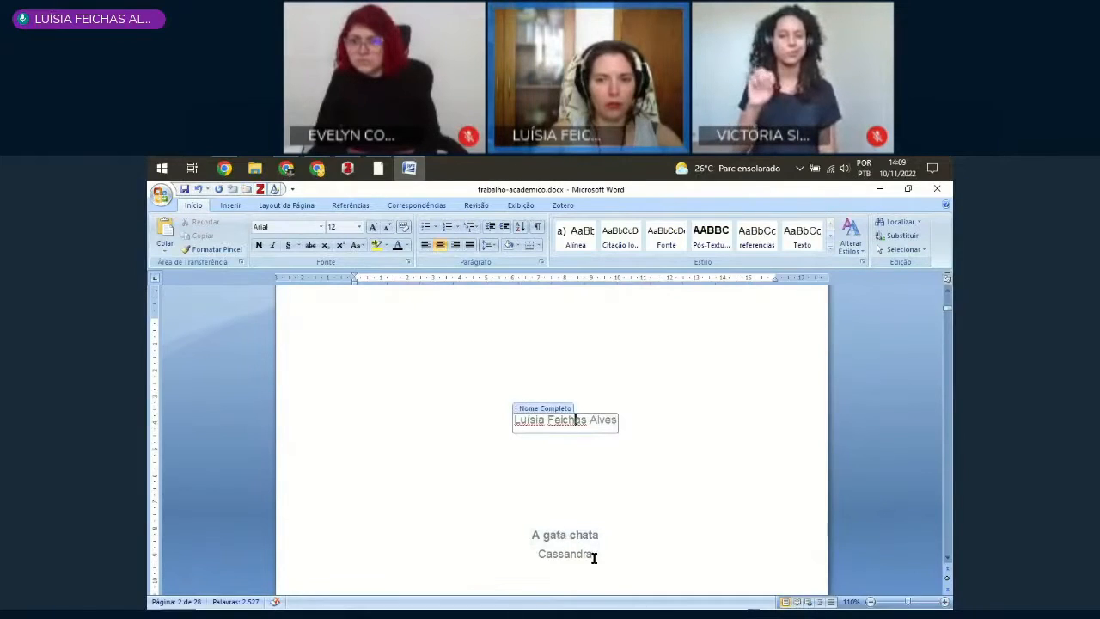
scroll(645, 469, "up", 16)
scroll(576, 413, "down", 4)
scroll(576, 413, "up", 10)
scroll(577, 414, "down", 4)
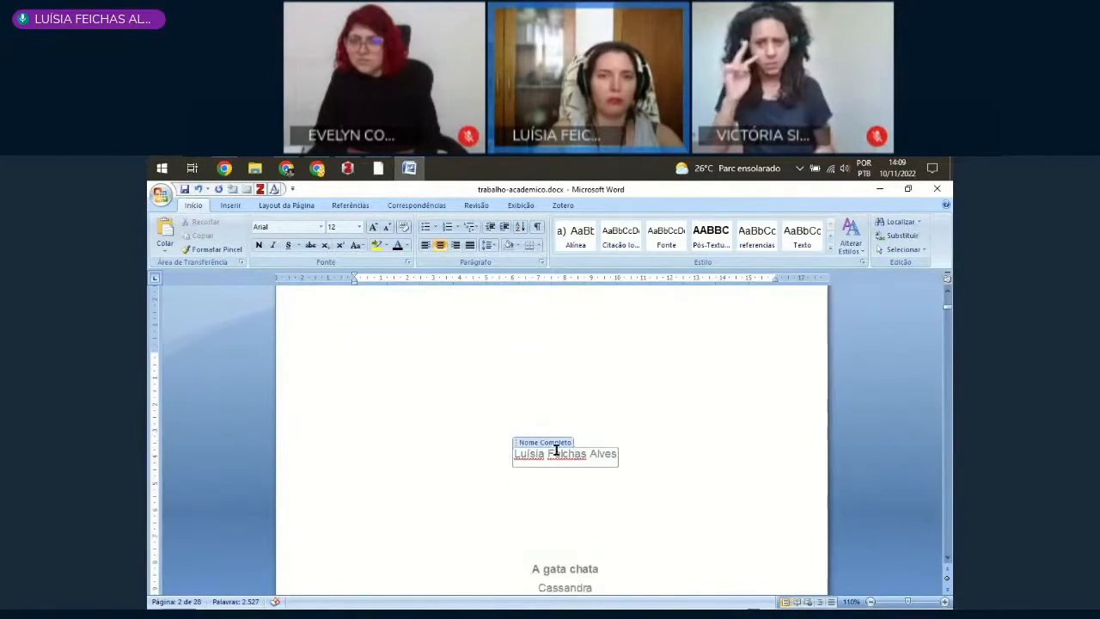
scroll(557, 456, "down", 3)
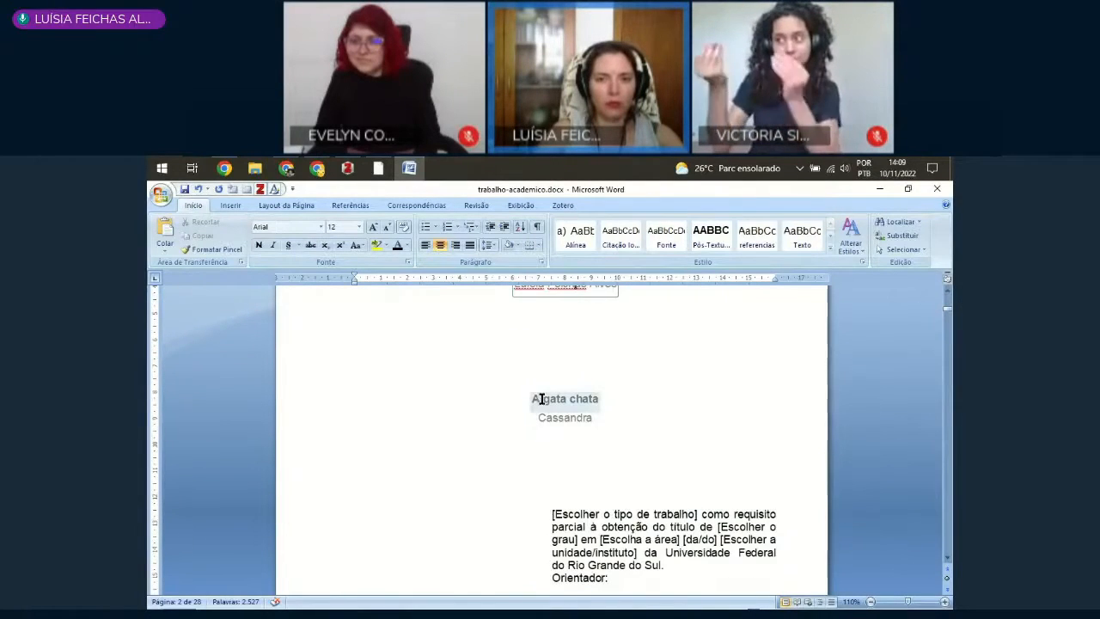
Step: Set the type of work in the second page's description to "Trabalho de Conclusão de Curso apresentado"
scroll(561, 427, "down", 3)
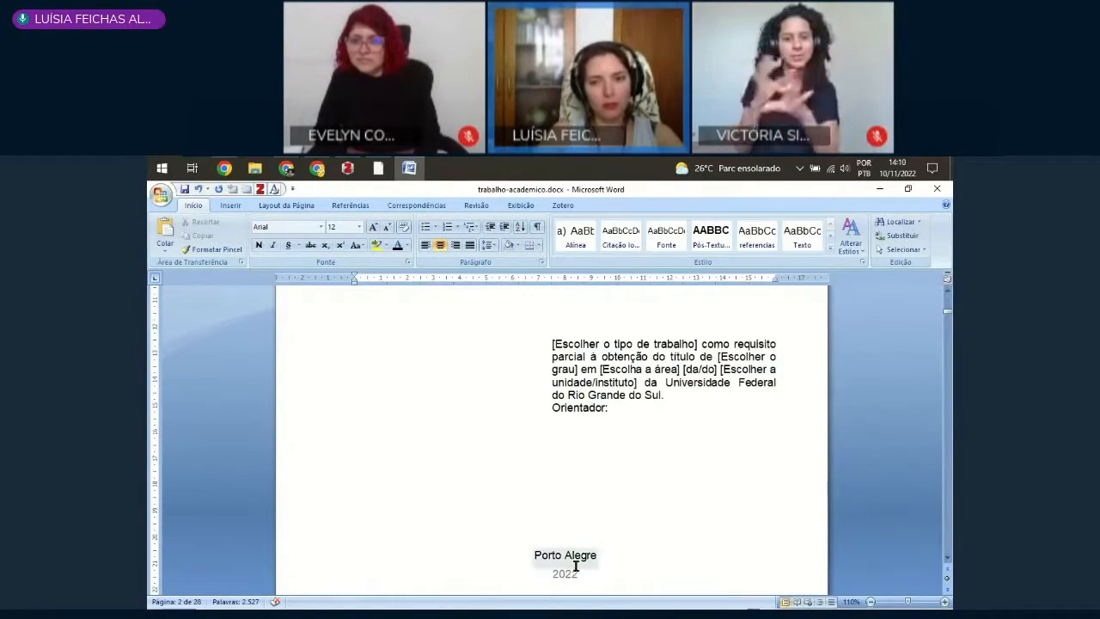
scroll(604, 484, "up", 1)
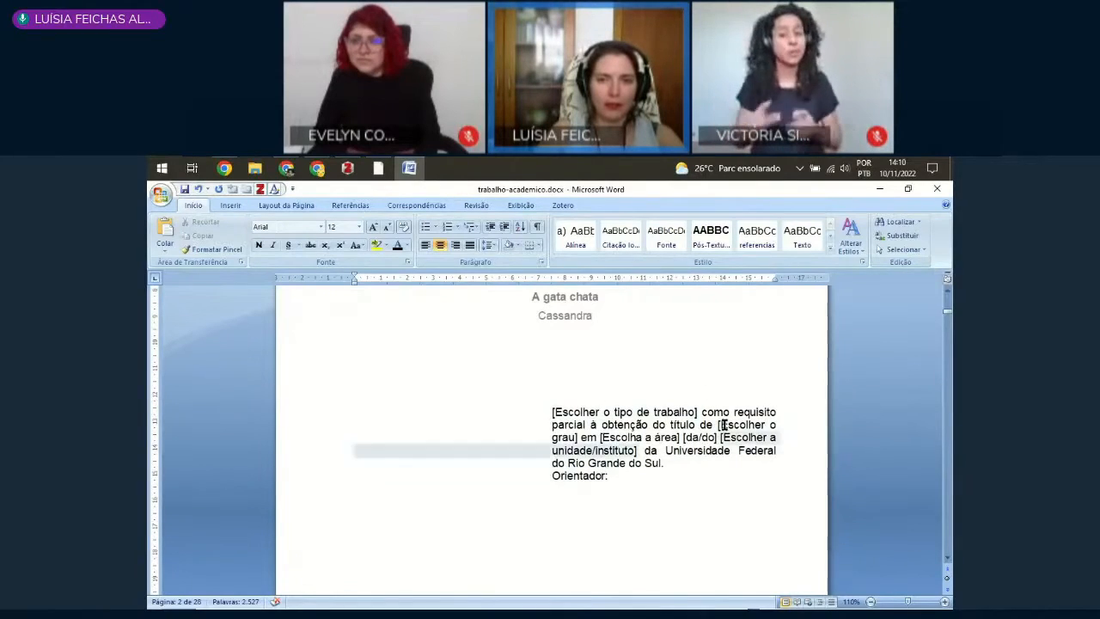
left_click(599, 415)
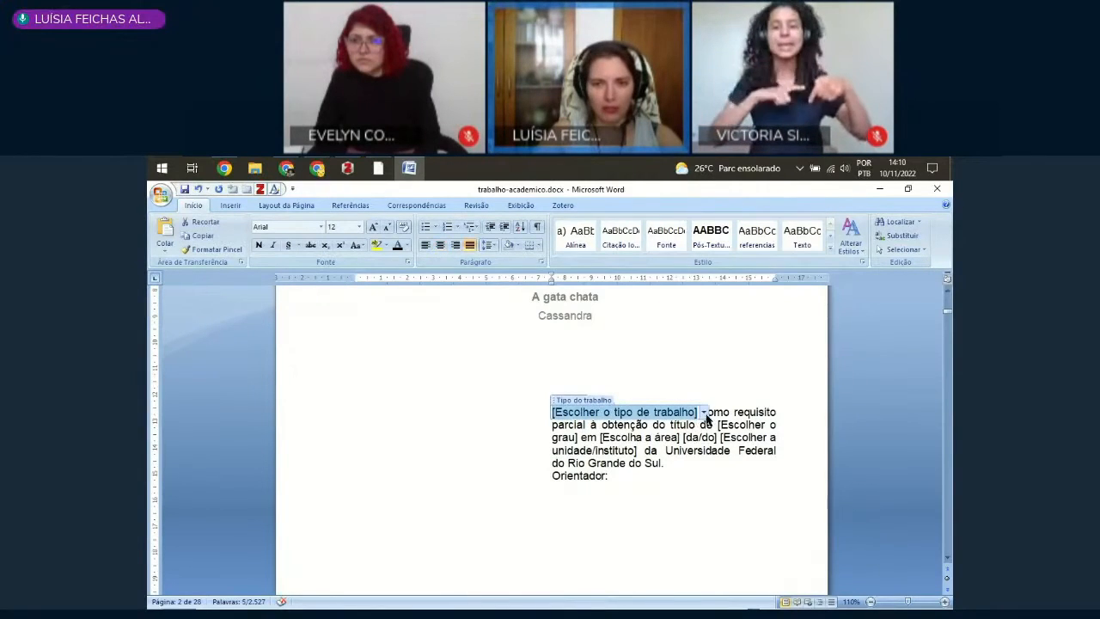
left_click(703, 413)
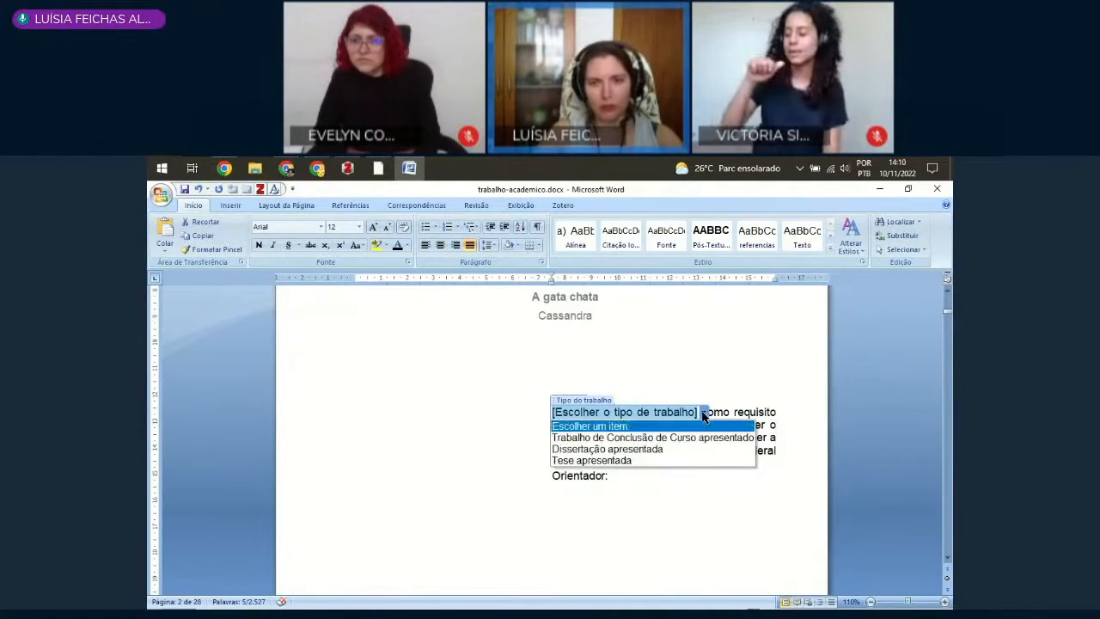
left_click(599, 439)
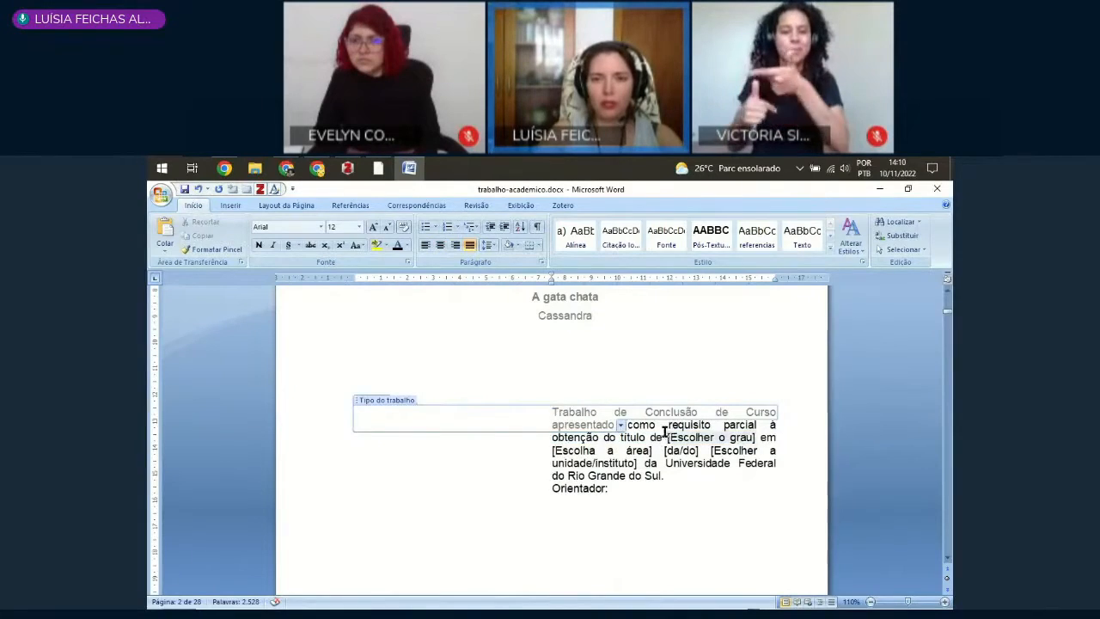
Step: Set the degree field in the second page's description to "bacharela"
left_click(710, 439)
left_click(760, 439)
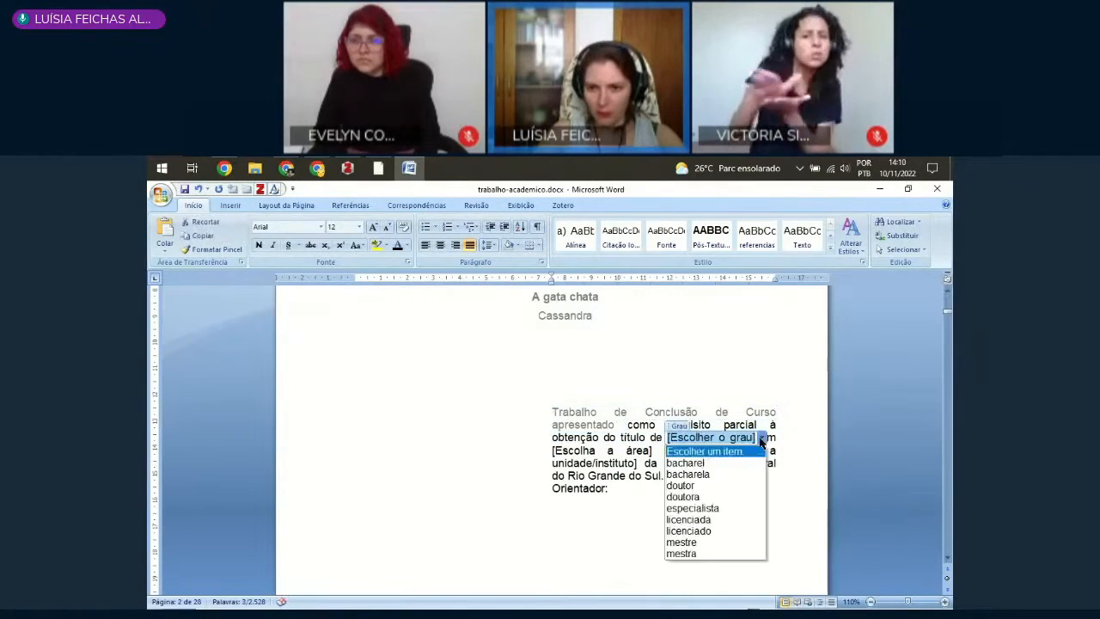
left_click(703, 463)
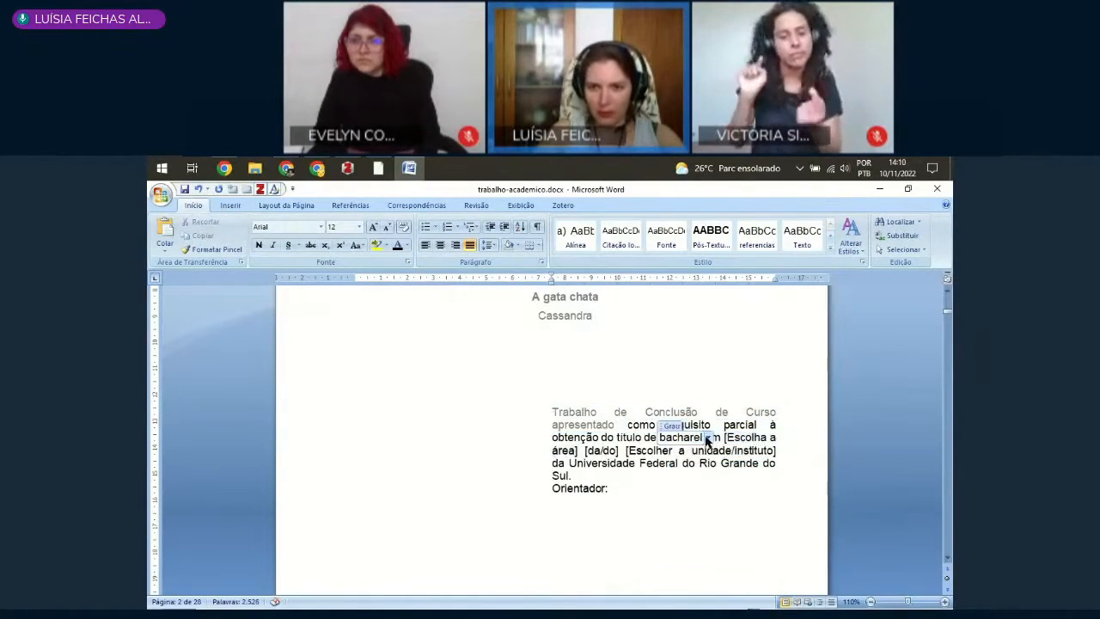
left_click(708, 439)
left_click(687, 486)
Step: Choose "Biblioteconomia" as the area in the second page's description
left_click(753, 440)
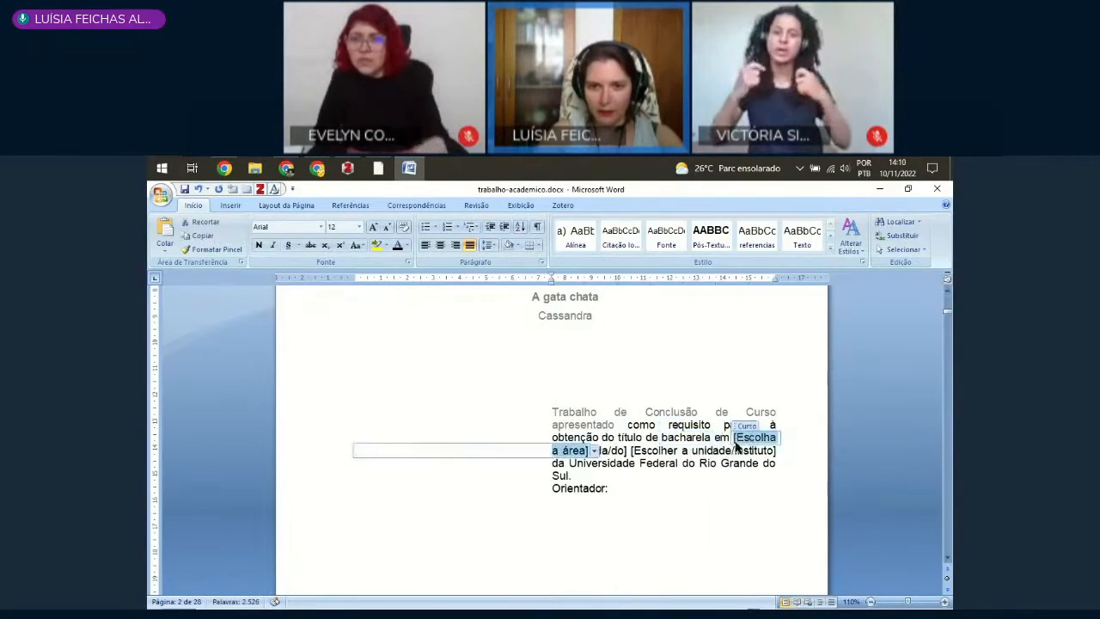
left_click(593, 450)
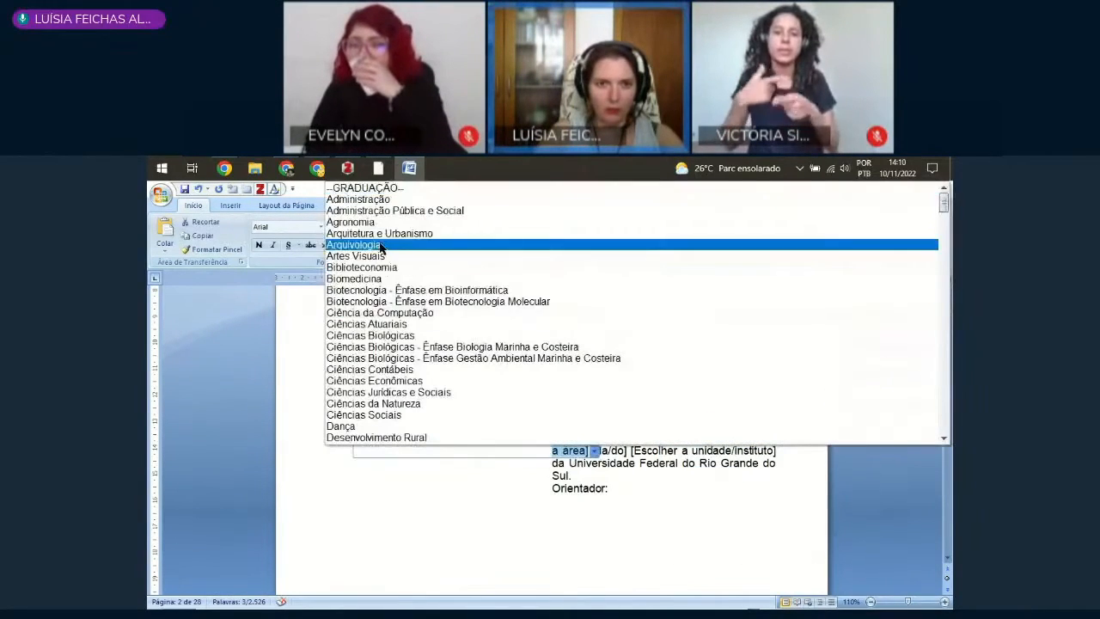
left_click(344, 268)
Step: Set the article before the unit to "da" and choose "Faculdade de Biblioteconomia e Comunicação" as the unit
left_click(673, 451)
left_click(689, 450)
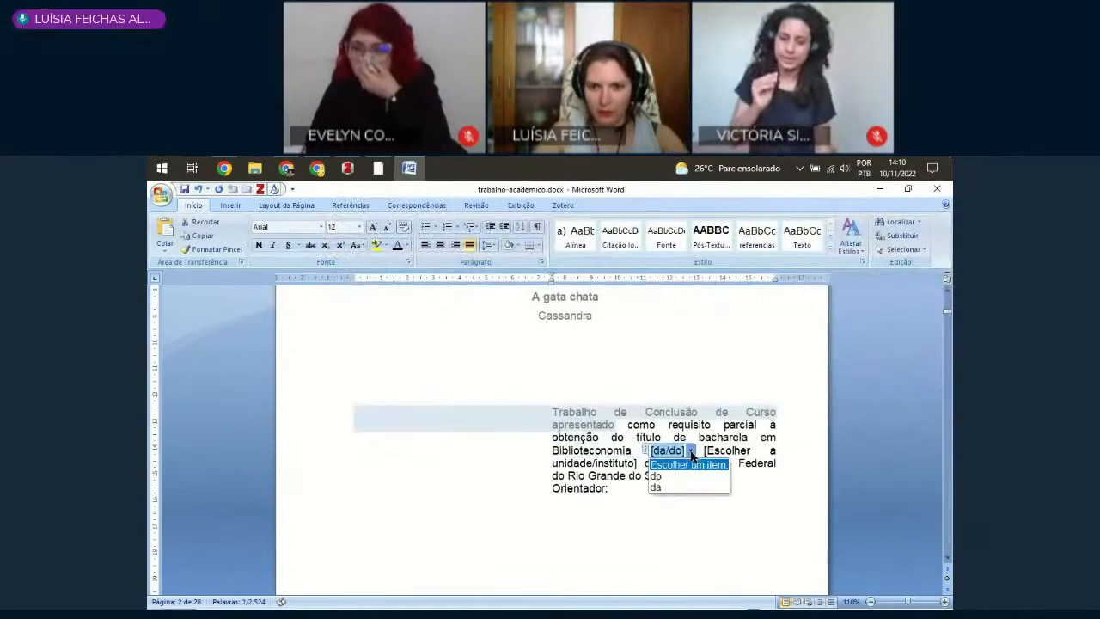
left_click(671, 488)
left_click(641, 465)
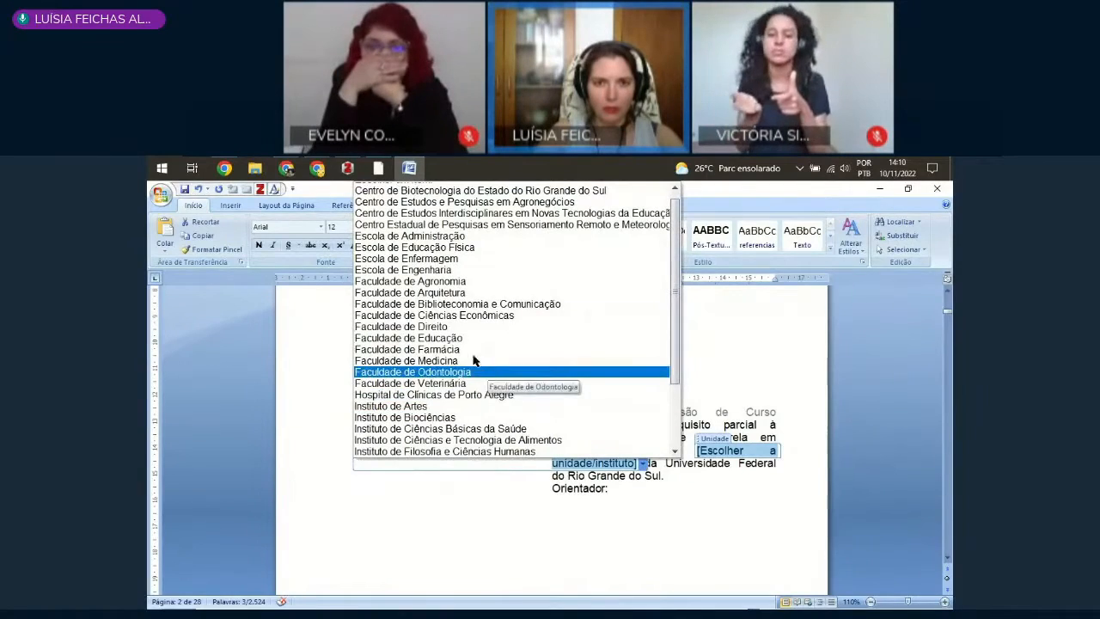
left_click(455, 303)
Step: Enter the advisor's title "Profª" and full name after the Orientador label
left_click(652, 507)
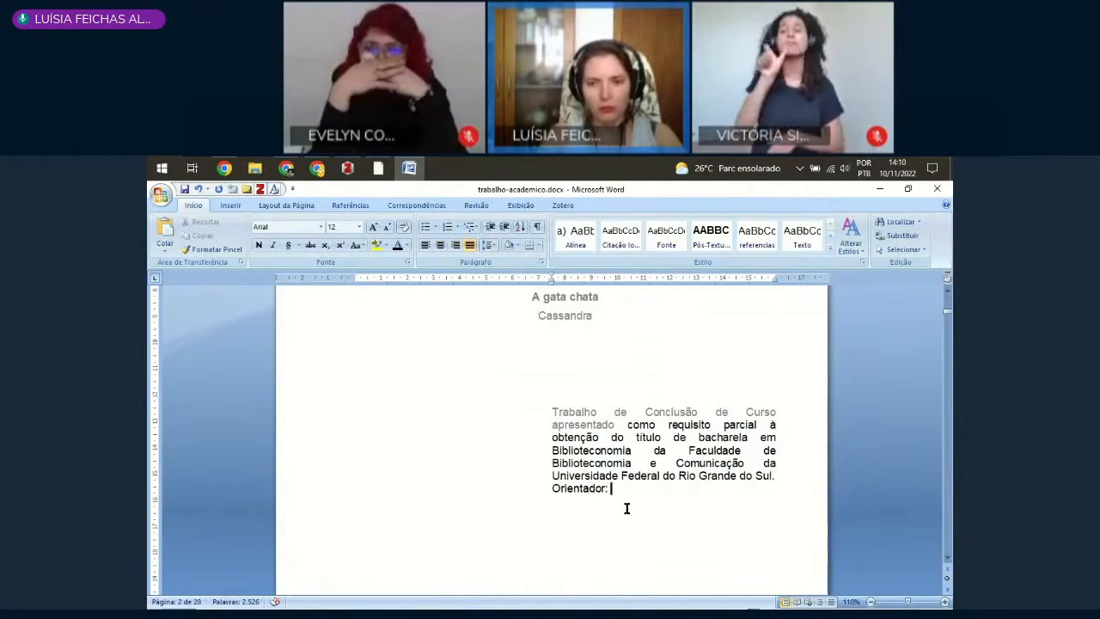
type("Prof")
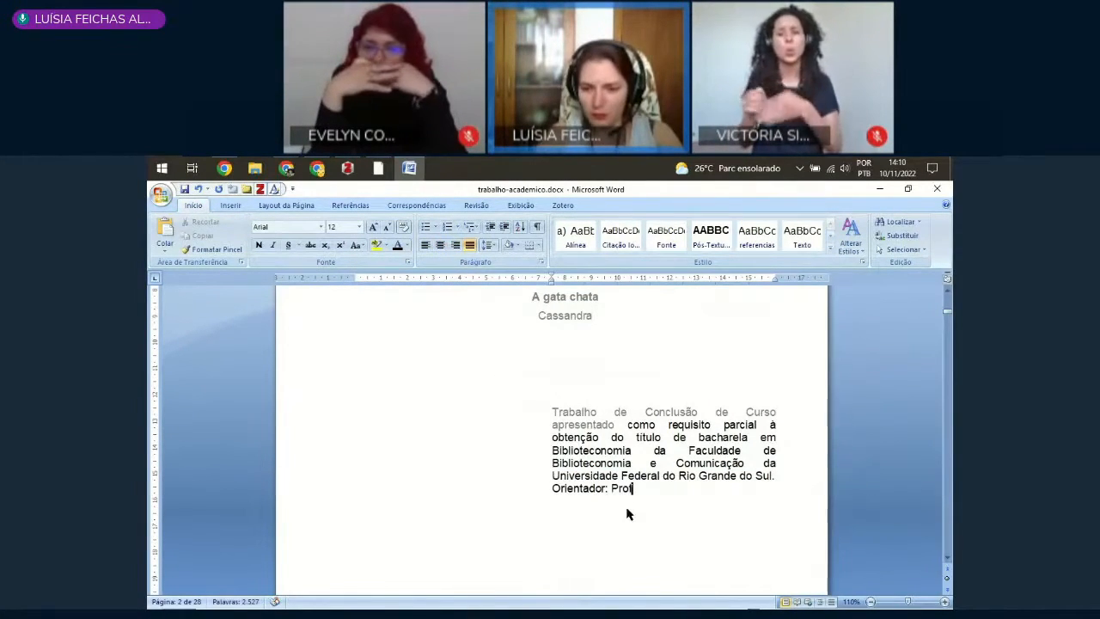
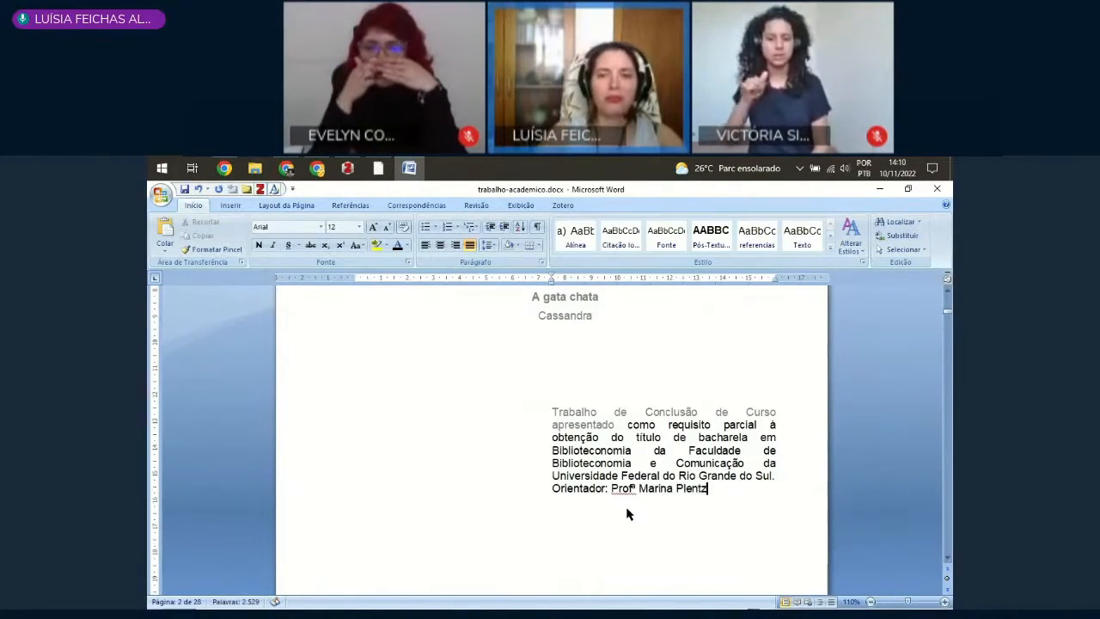
left_click(626, 514)
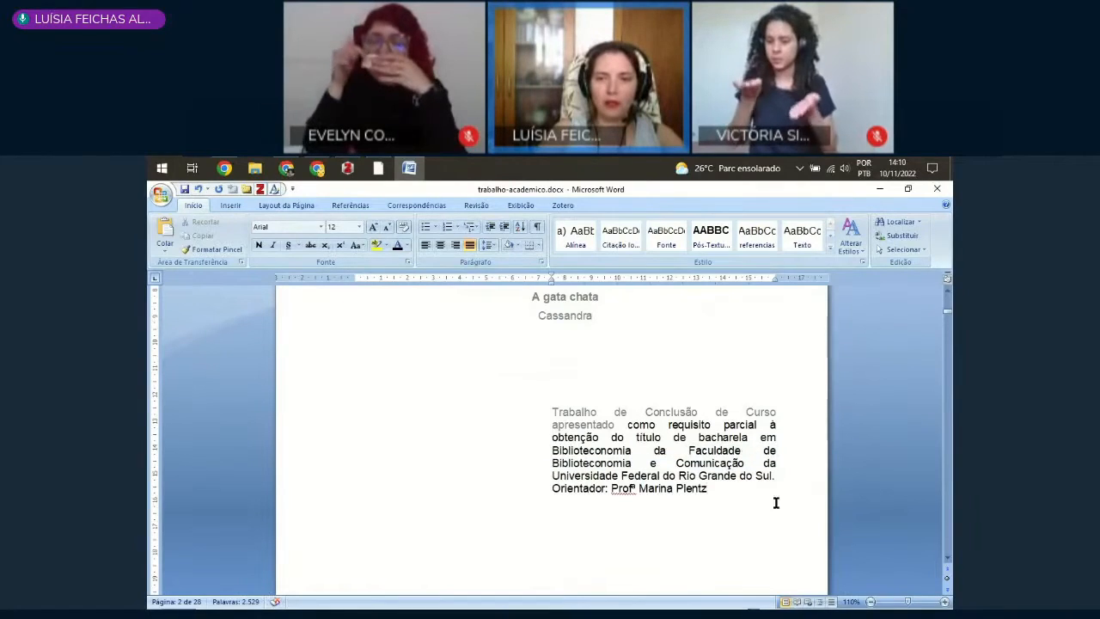
Step: Change the advisor label below the work description to "Orientadora"
left_click(605, 489)
left_click(611, 489)
left_click(597, 526)
left_click(614, 513)
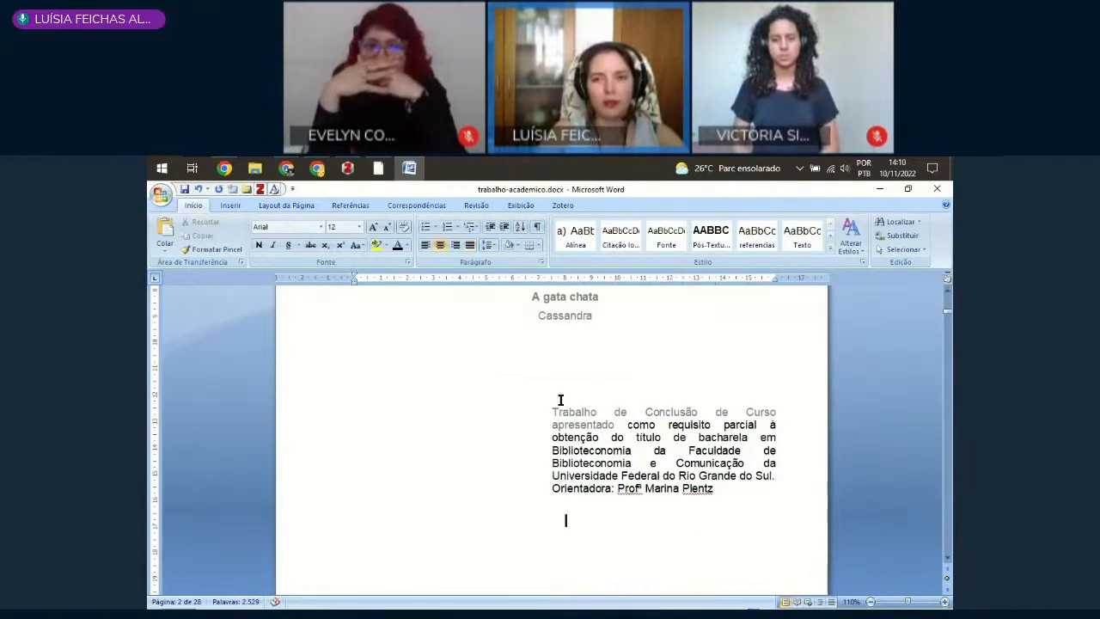
Step: Select the second page's text and set its font colour to black
scroll(730, 520, "down", 4)
scroll(596, 498, "up", 8)
key("ctrl+t")
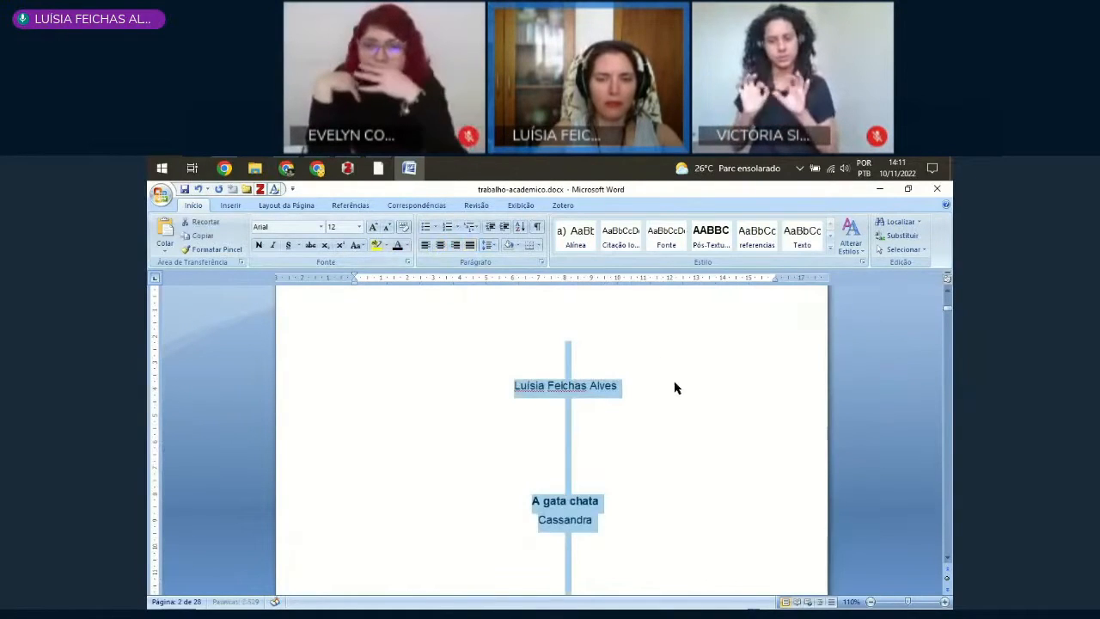
left_click(635, 386)
left_click(676, 423)
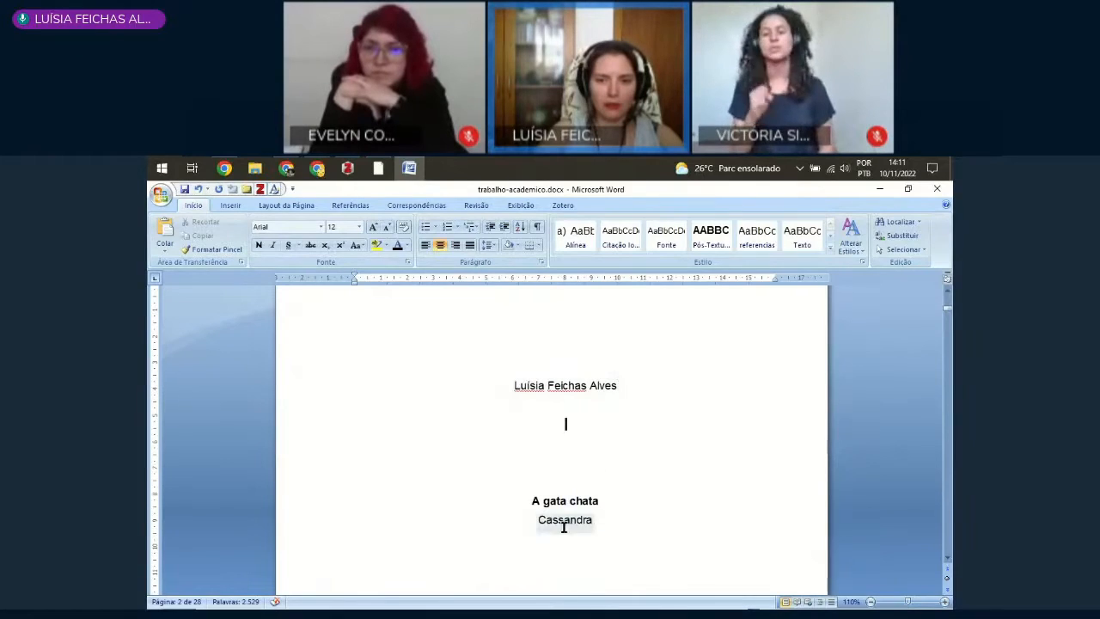
Step: Replace the work title on the cover page with "Cassandra"
scroll(575, 464, "up", 8)
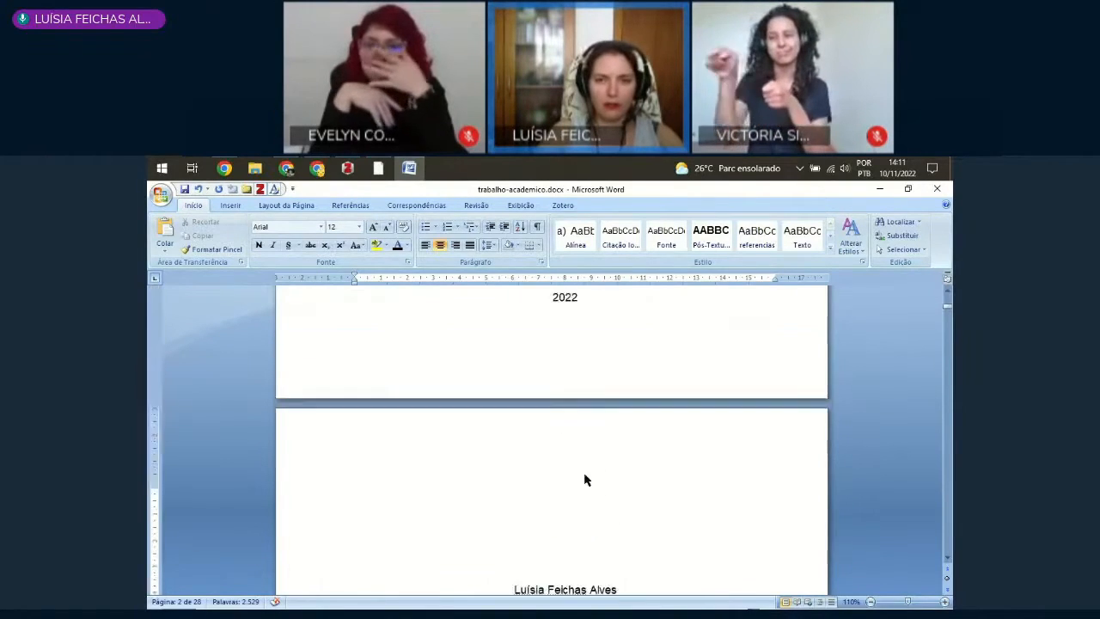
scroll(558, 421, "down", 12)
scroll(550, 383, "up", 1)
double_click(544, 363)
triple_click(543, 361)
key("BackSpace")
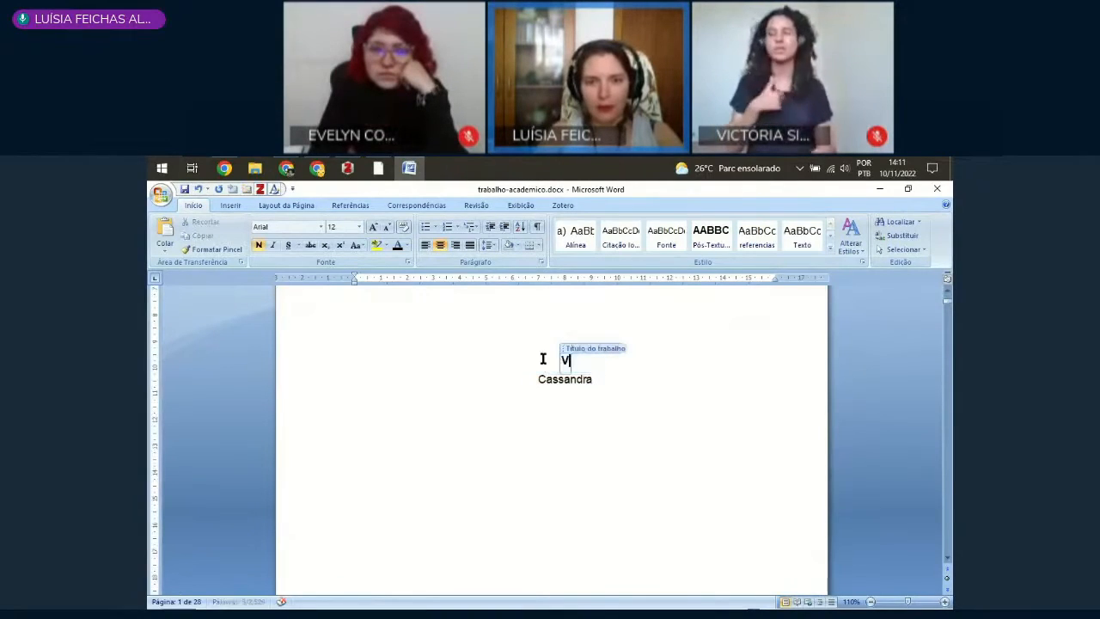
type("Cassandra")
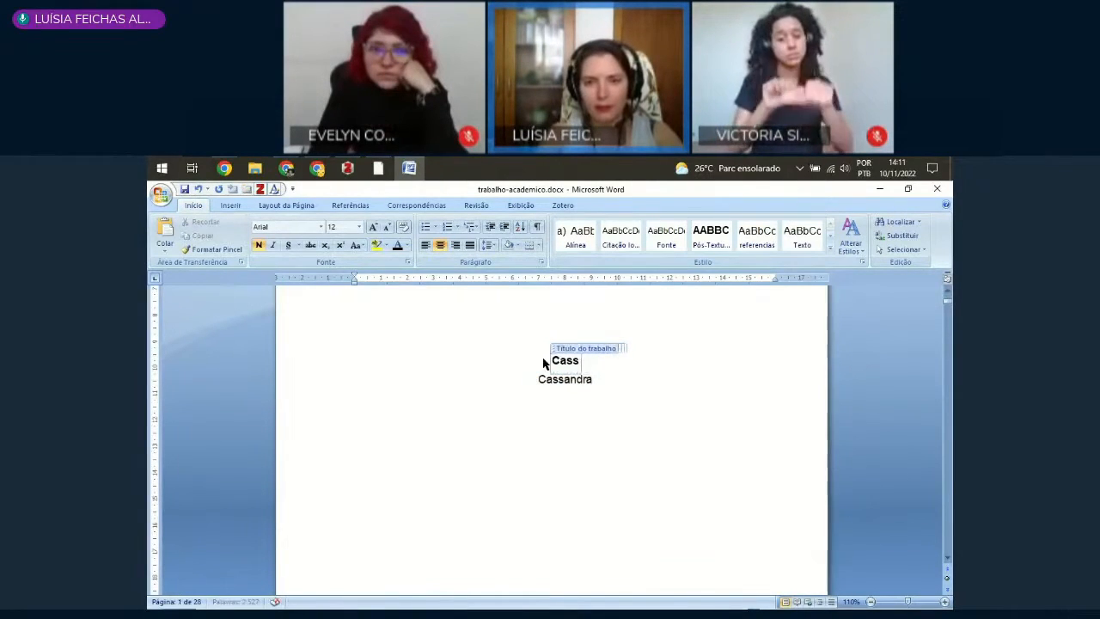
Step: Replace the subtitle on the cover page with "a gata fofa"
double_click(559, 381)
type("A gata fofa")
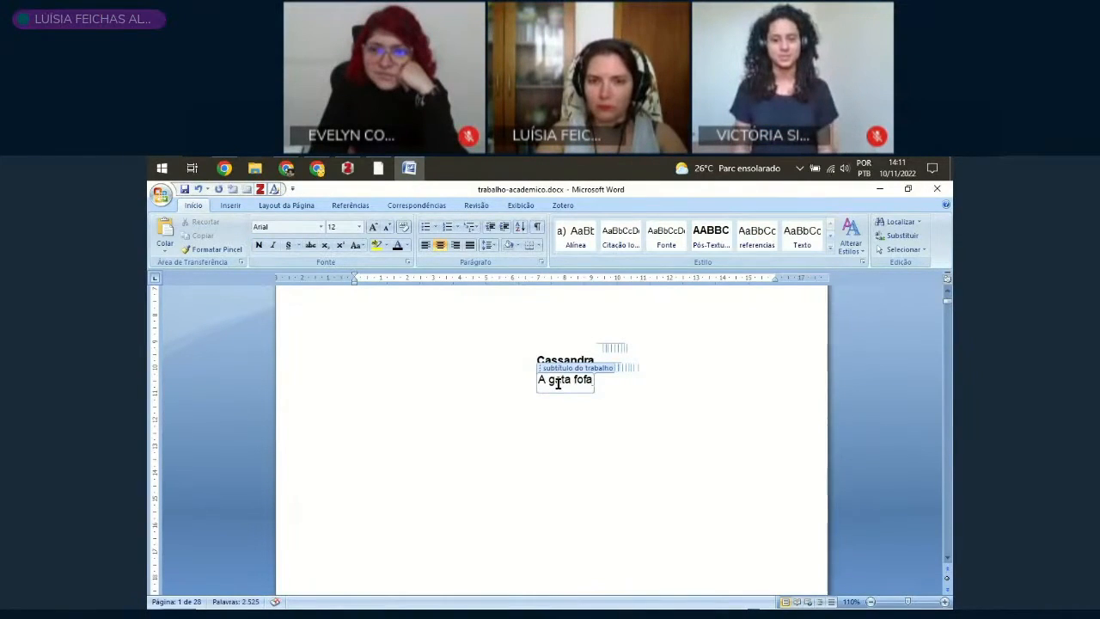
left_click(579, 425)
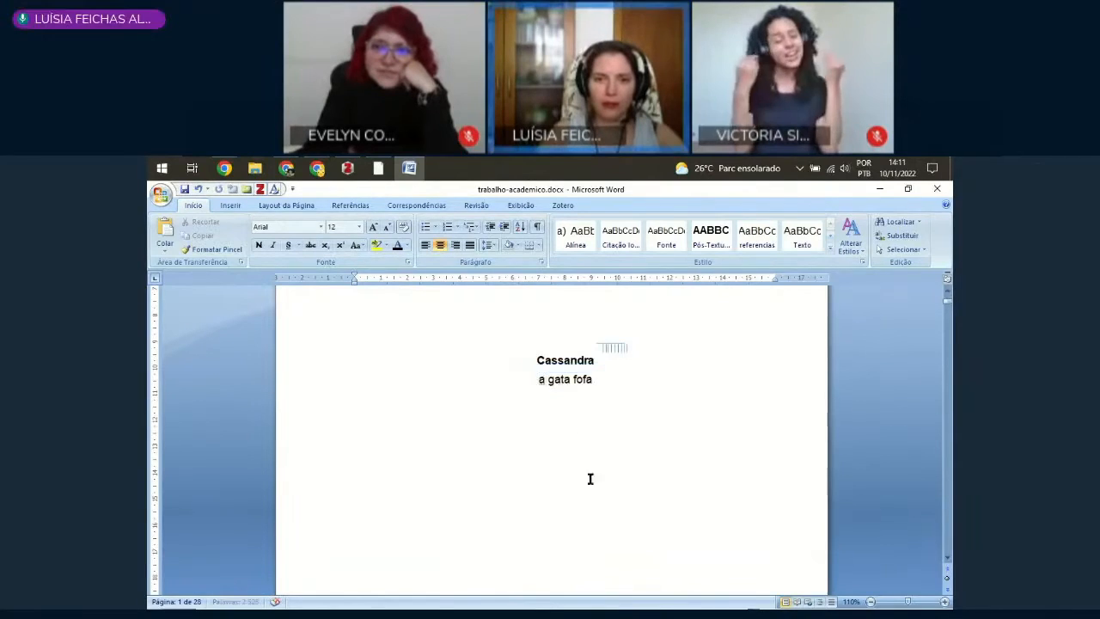
Step: Check whether the new title and subtitle from the cover carry over to the second page
scroll(614, 468, "down", 5)
scroll(614, 468, "down", 10)
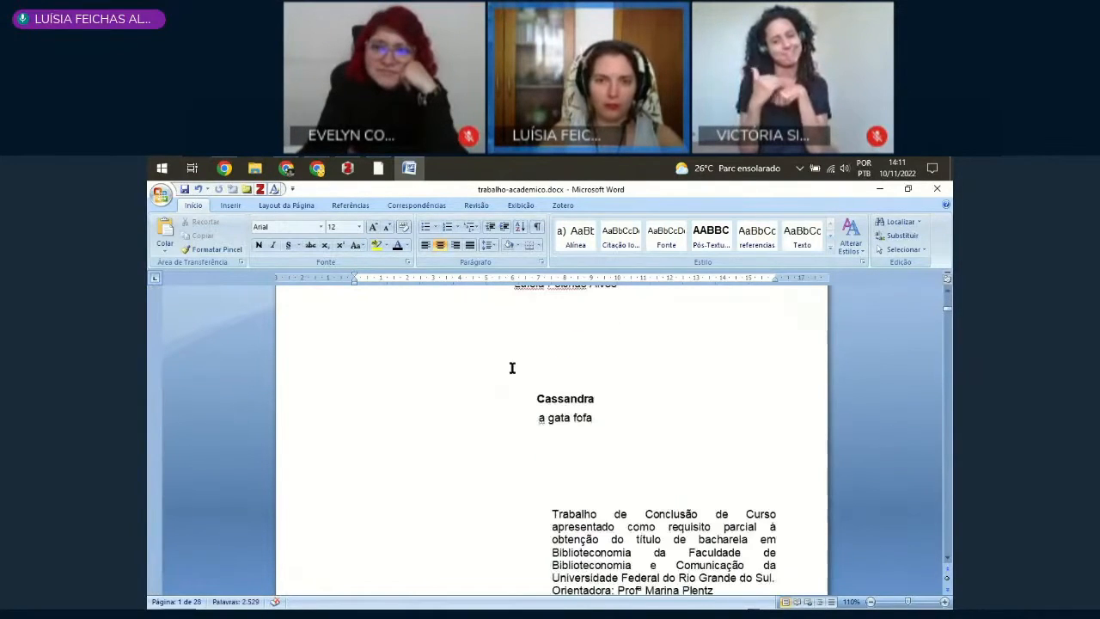
left_click(455, 433)
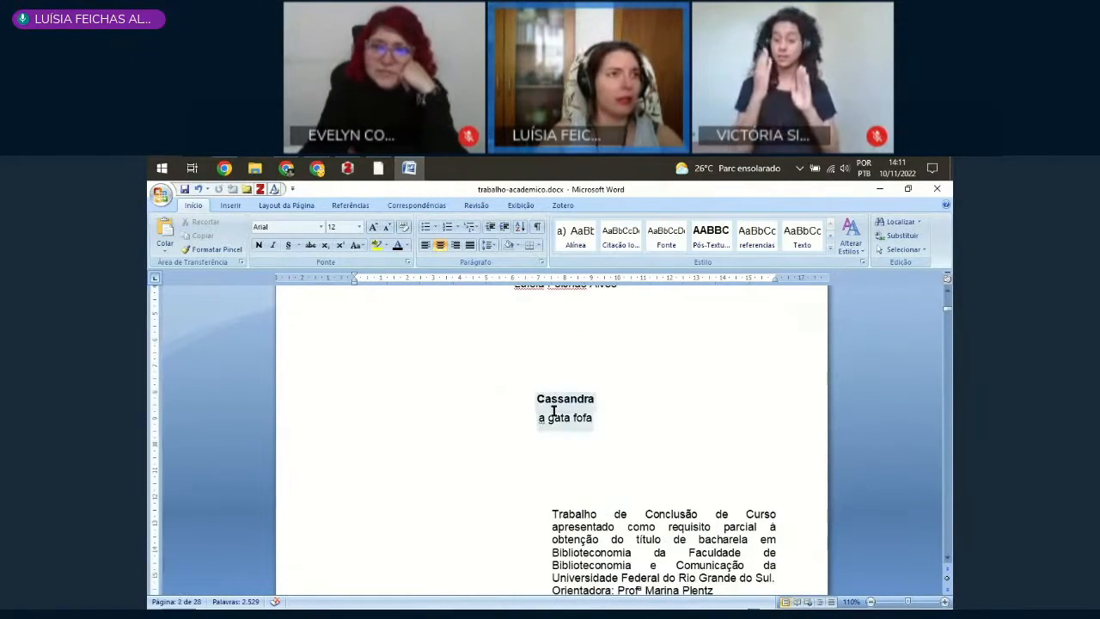
scroll(582, 420, "up", 5)
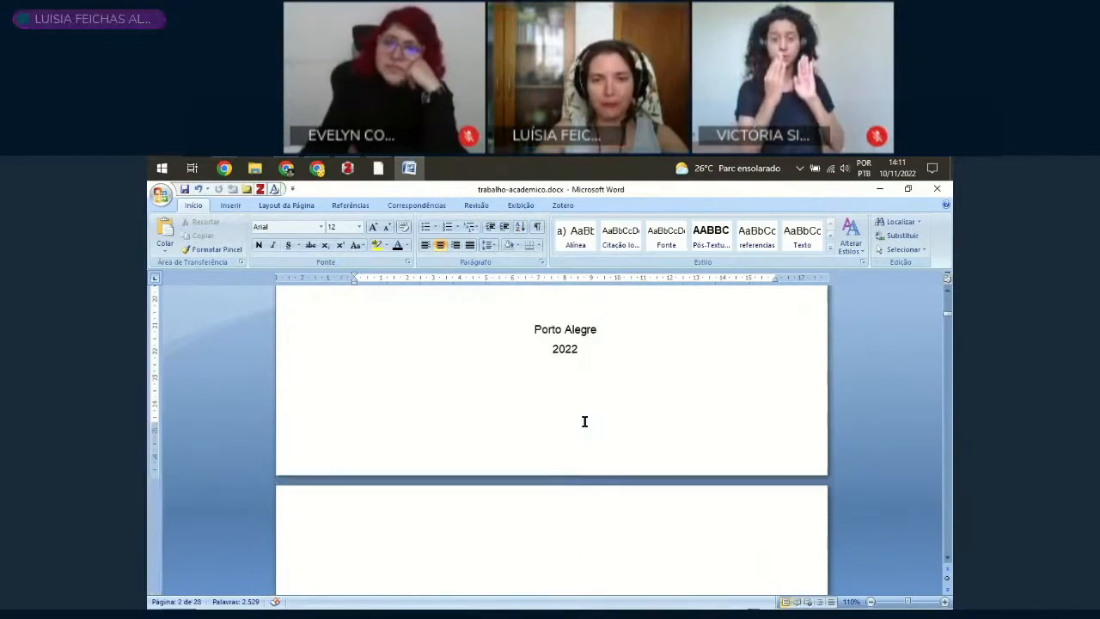
scroll(585, 427, "down", 2)
scroll(584, 425, "up", 15)
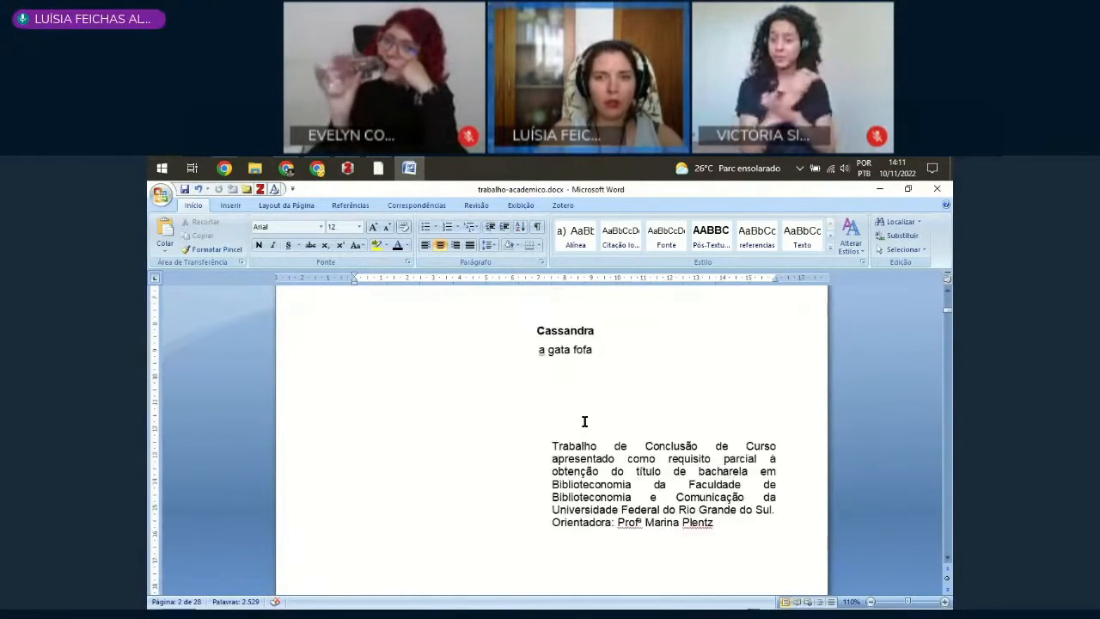
scroll(589, 431, "up", 4)
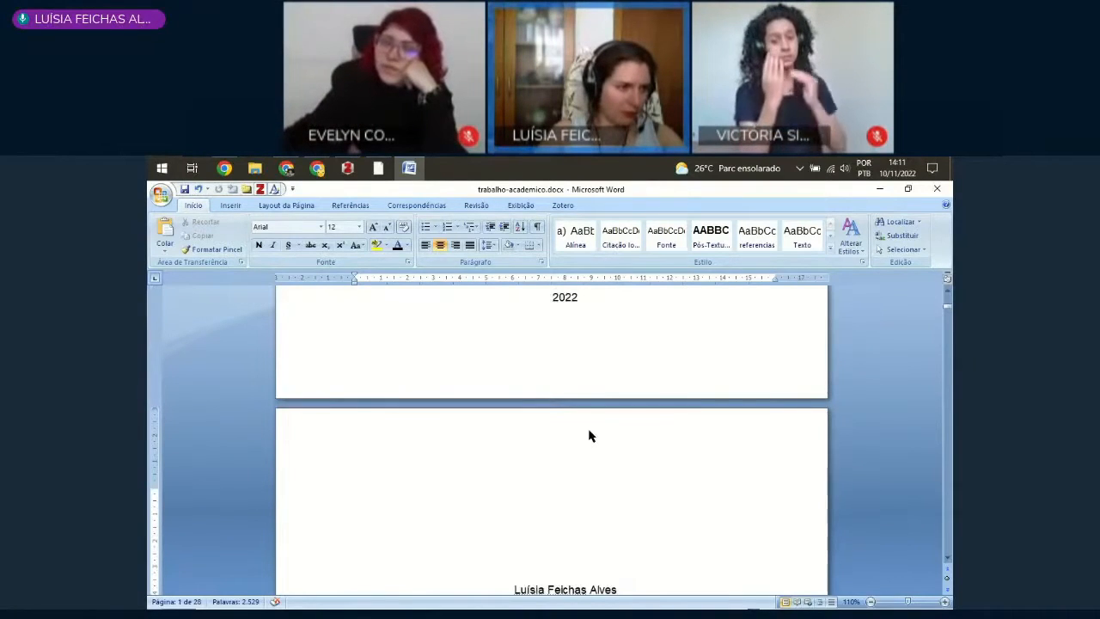
scroll(639, 453, "down", 5)
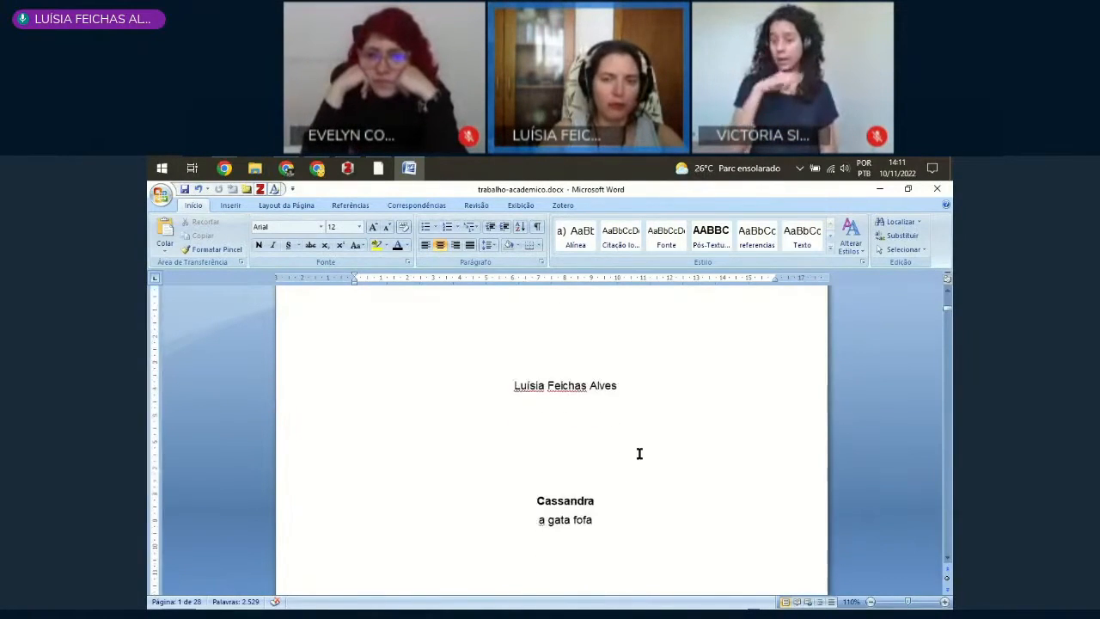
Step: Review the second page's author, title, subtitle, work description, advisor label, city and year fields
left_click_drag(484, 382, 570, 397)
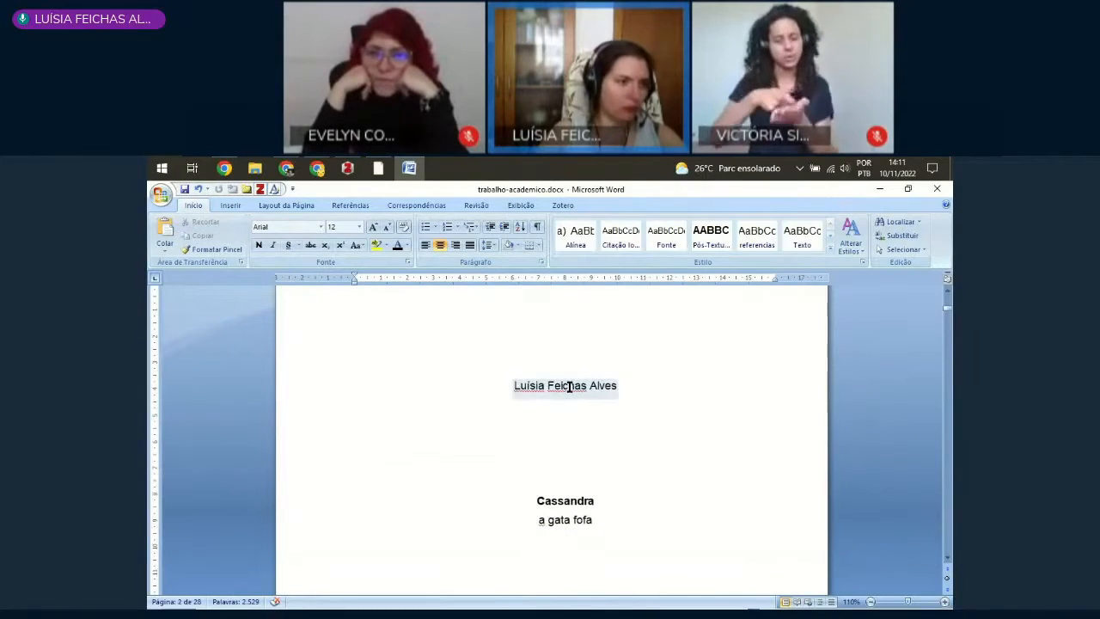
scroll(569, 386, "down", 3)
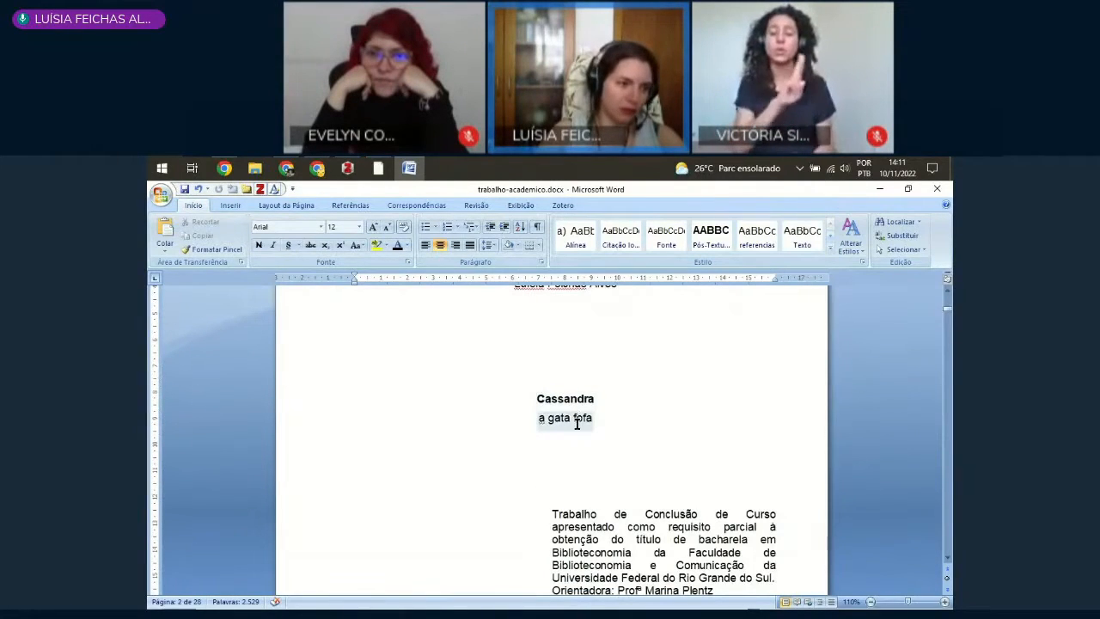
scroll(569, 430, "down", 3)
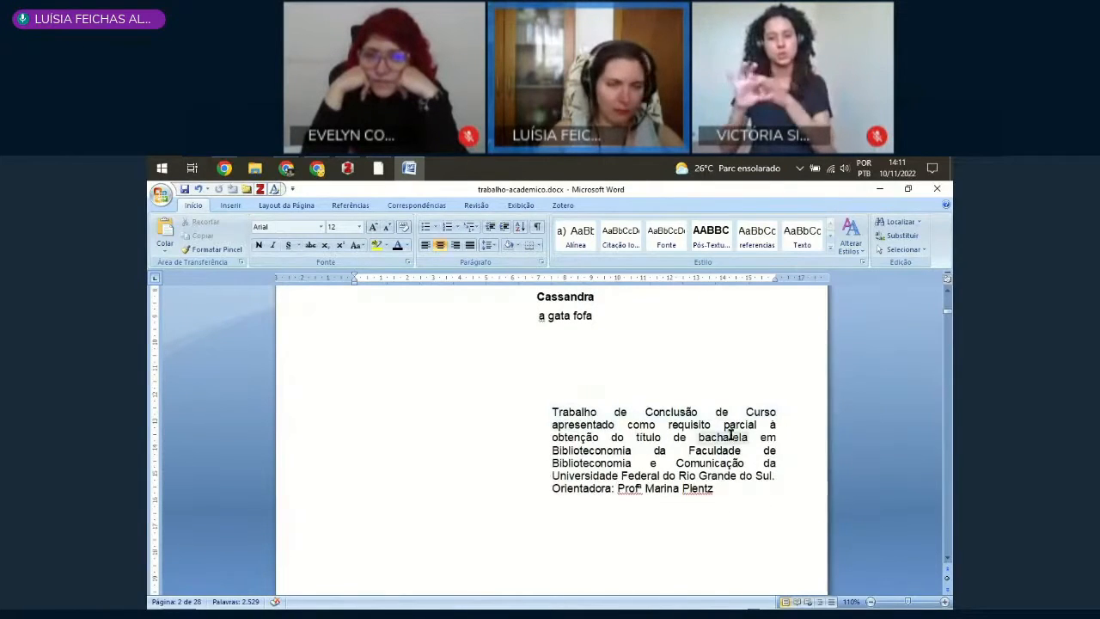
left_click_drag(539, 398, 590, 413)
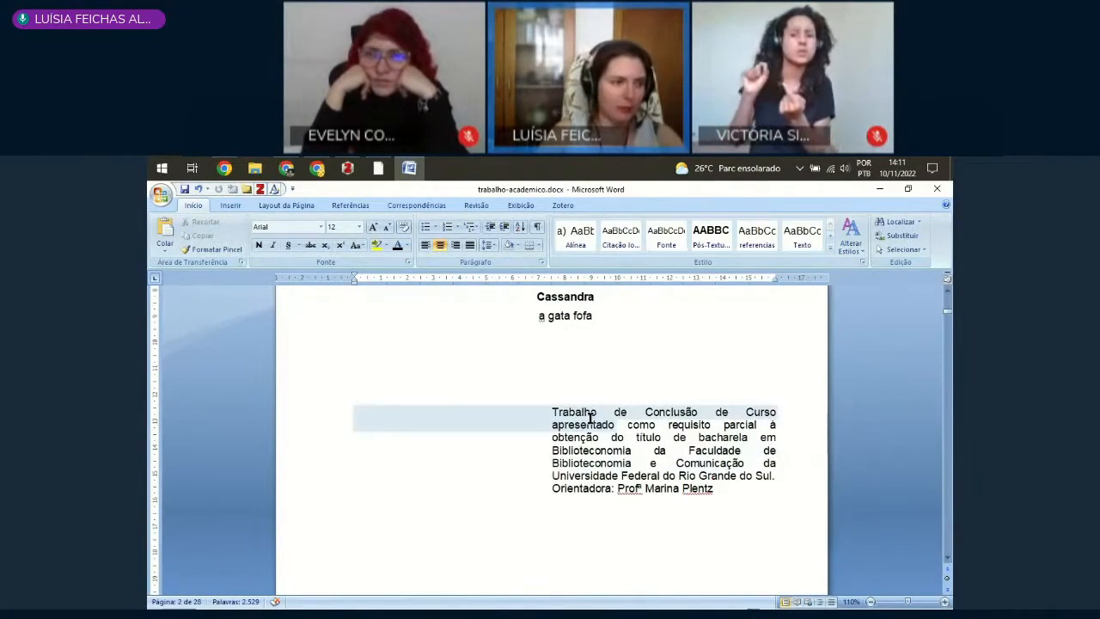
scroll(590, 416, "down", 3)
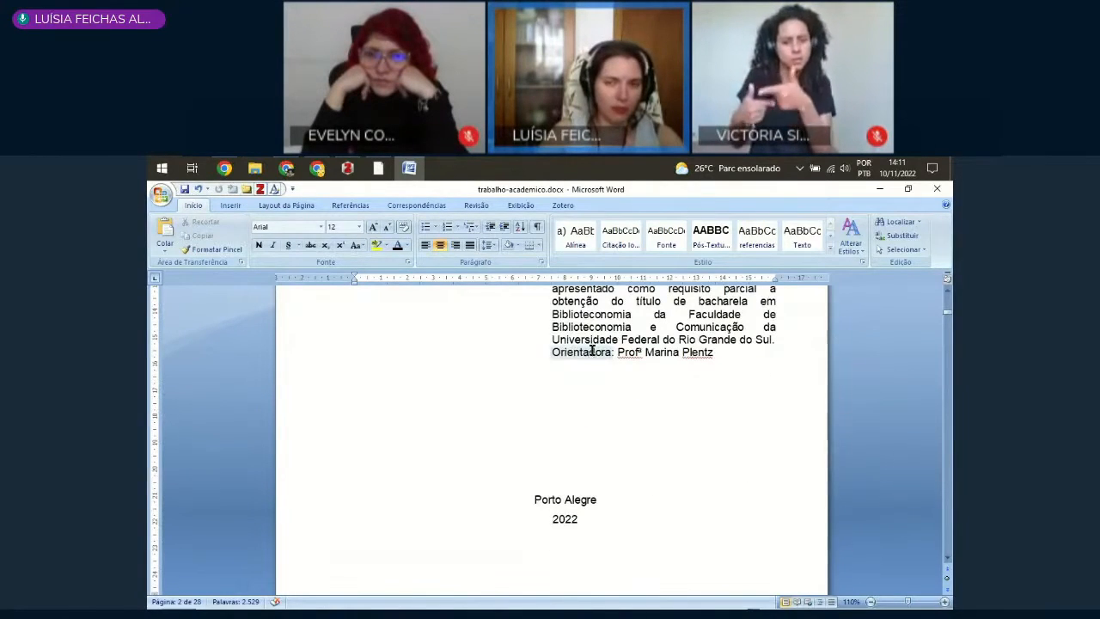
left_click(556, 352)
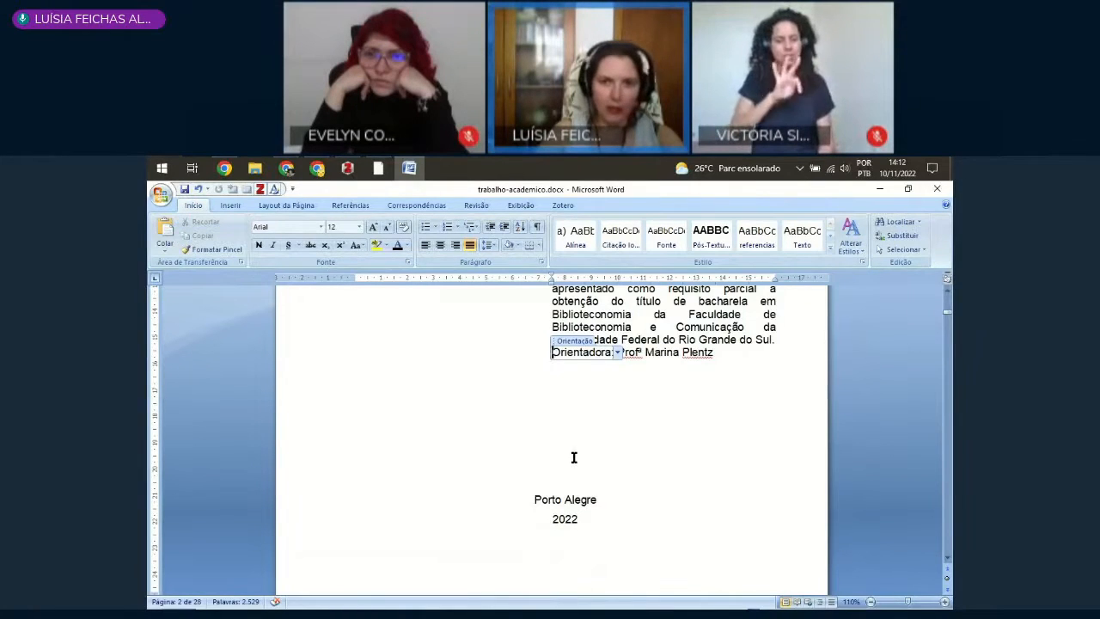
Step: Examine the subtitle, work description, advisor label, city and year on the second page
scroll(573, 457, "up", 3)
left_click_drag(545, 413, 782, 475)
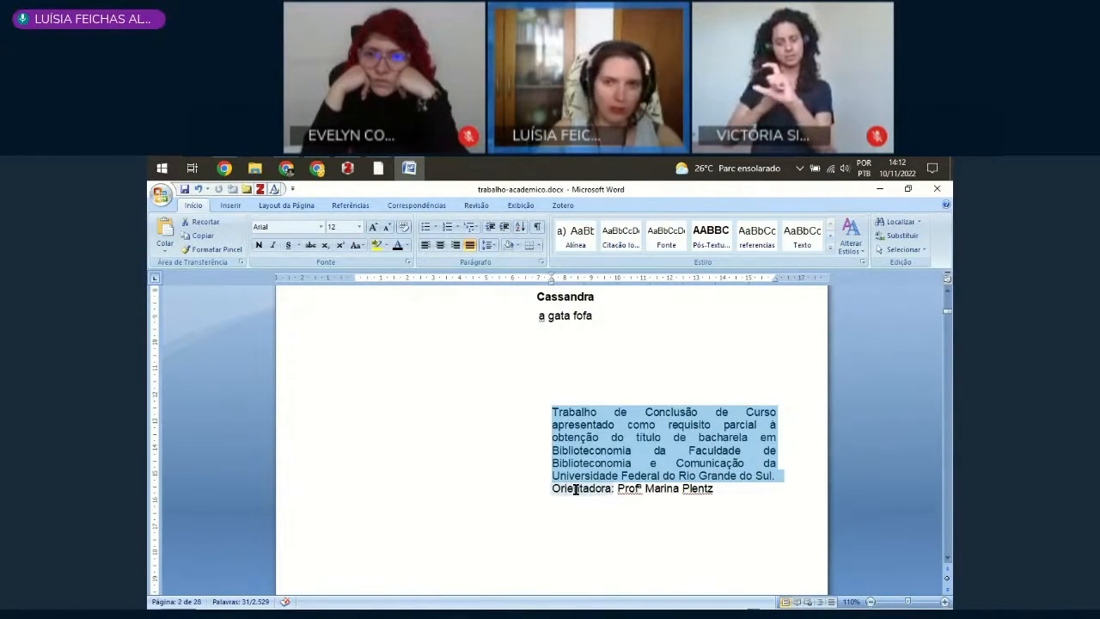
left_click(551, 316)
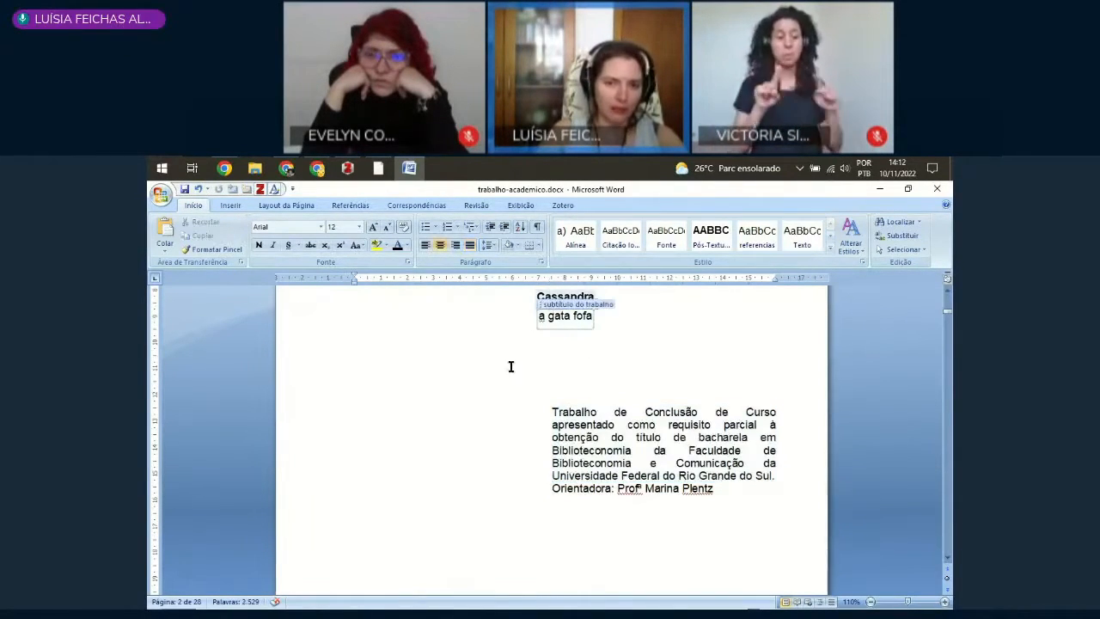
left_click(568, 488)
scroll(564, 500, "down", 5)
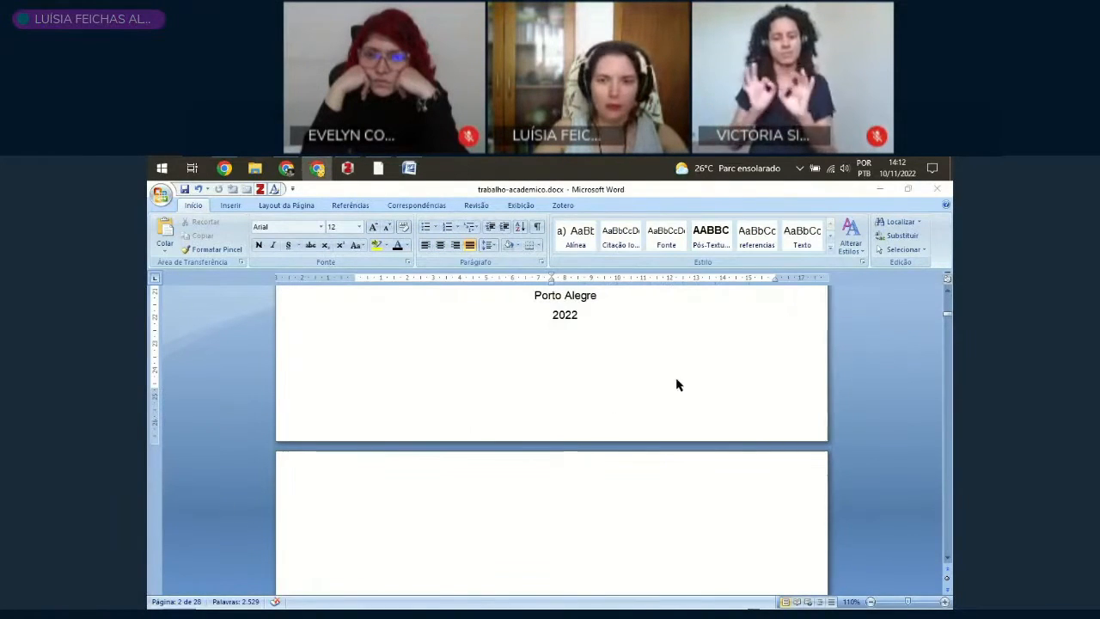
scroll(685, 380, "down", 3)
scroll(685, 382, "up", 12)
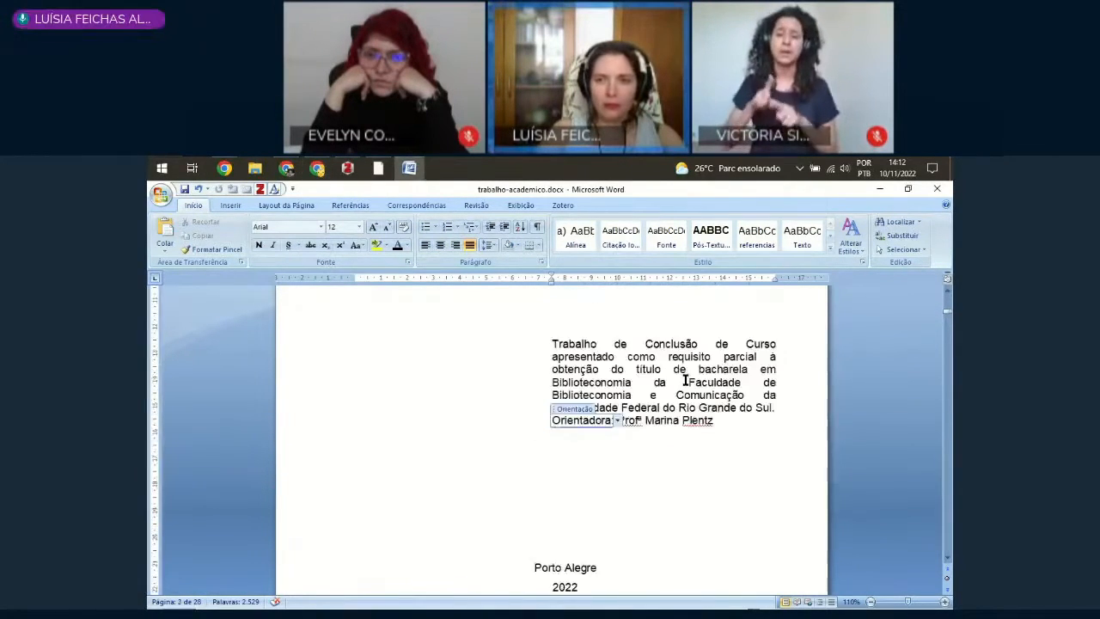
scroll(733, 383, "down", 8)
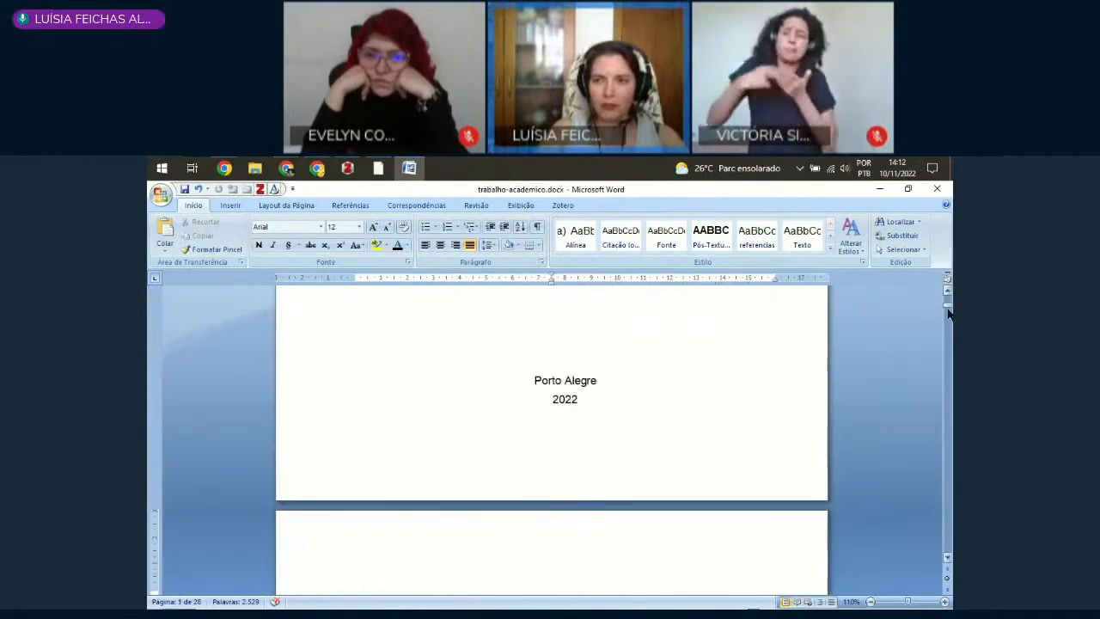
Step: Compare the cover page with the second page, from the institution and author lines down to the city and year
left_click_drag(949, 307, 947, 295)
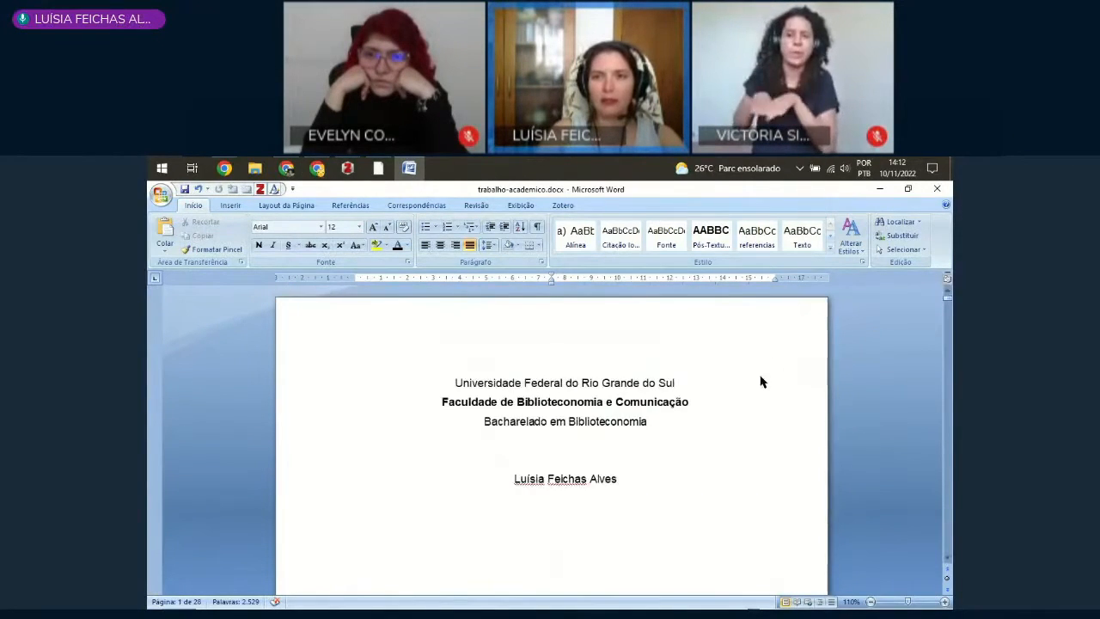
scroll(778, 353, "down", 4)
scroll(783, 387, "down", 8)
scroll(786, 413, "up", 12)
scroll(780, 430, "down", 13)
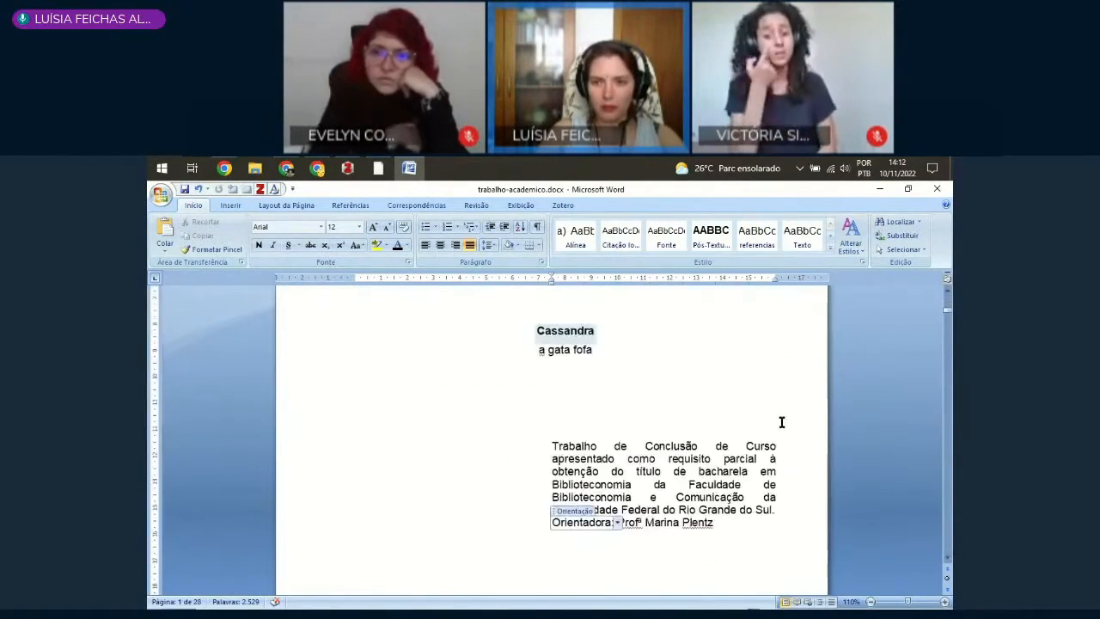
scroll(779, 453, "down", 5)
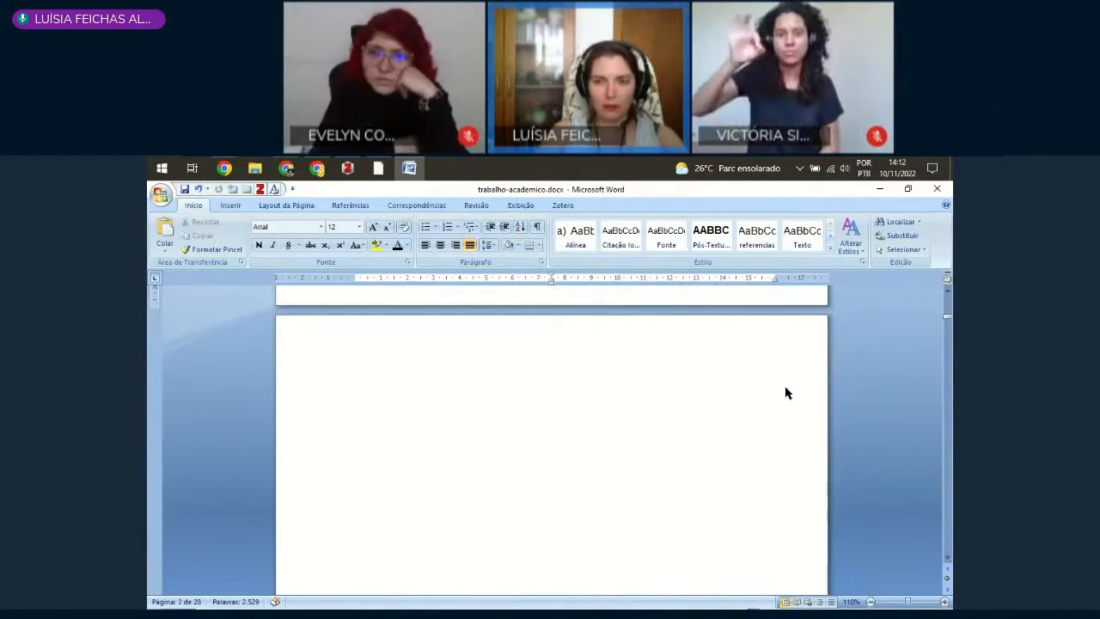
scroll(788, 396, "up", 4)
scroll(792, 401, "up", 9)
scroll(792, 399, "down", 9)
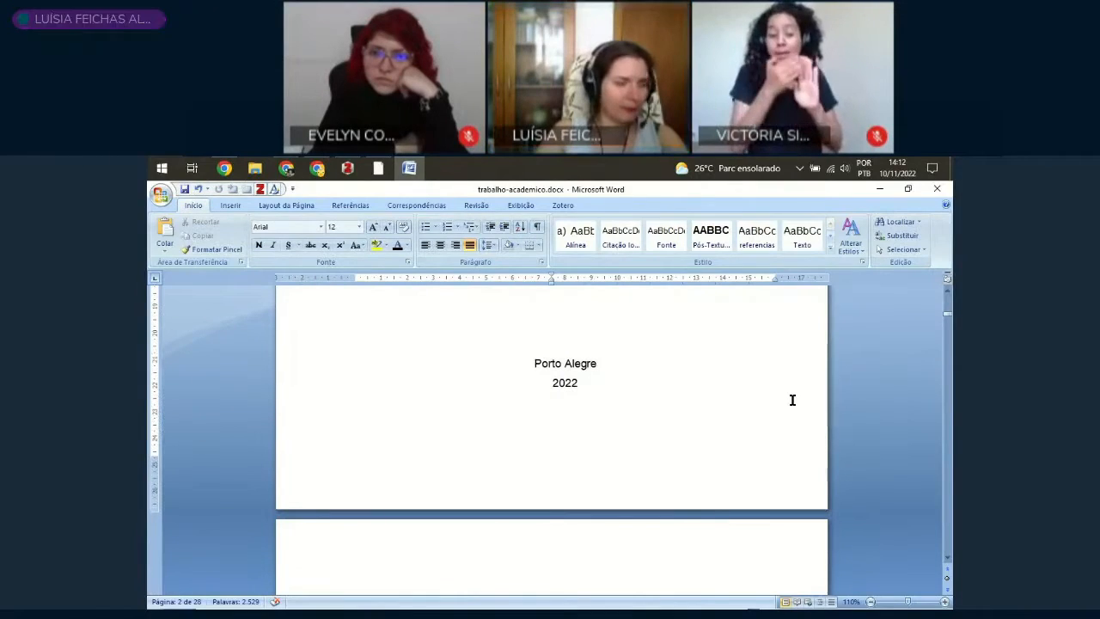
Step: Try to follow the Sistema para Geração Automática de Ficha Catalográfica link under the FICHA CATALOGRÁFICA heading on the third page
scroll(792, 399, "down", 3)
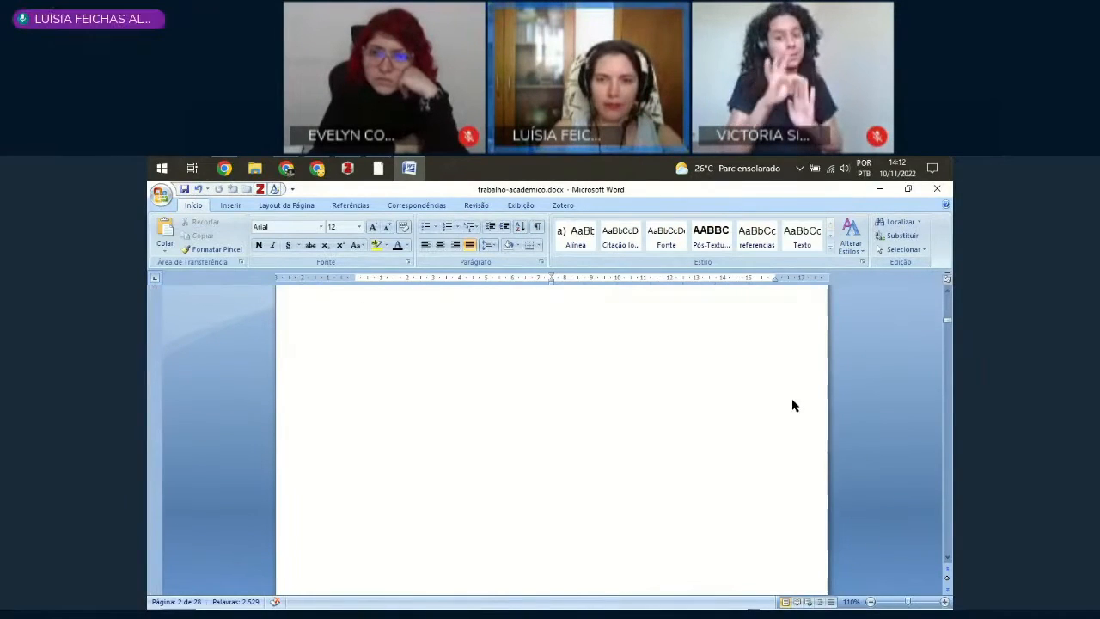
scroll(792, 400, "up", 6)
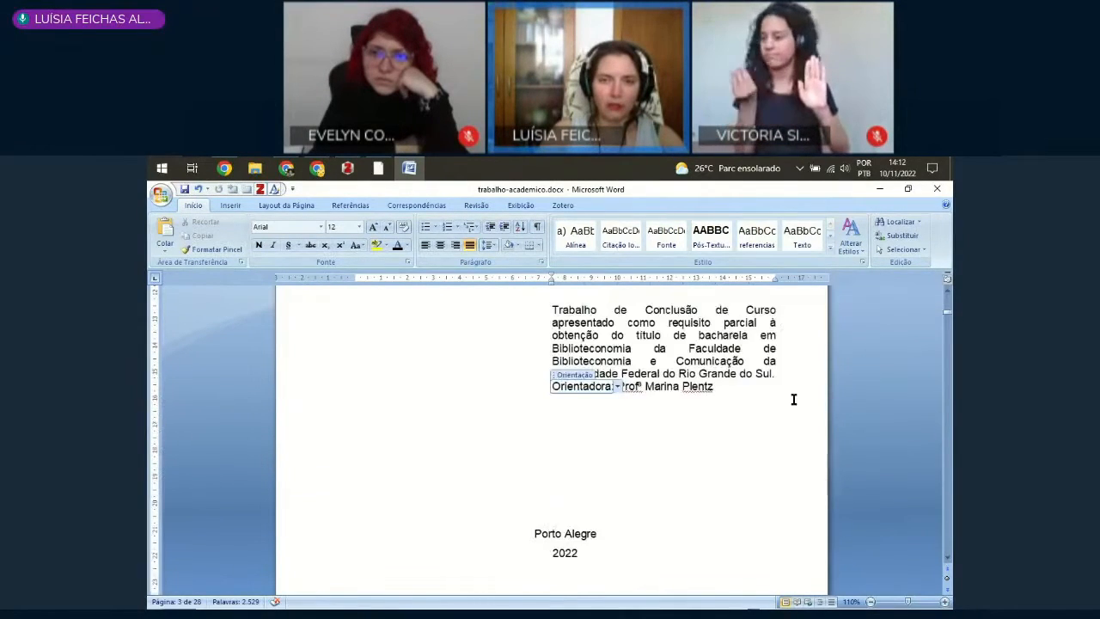
scroll(805, 371, "down", 5)
scroll(805, 380, "down", 12)
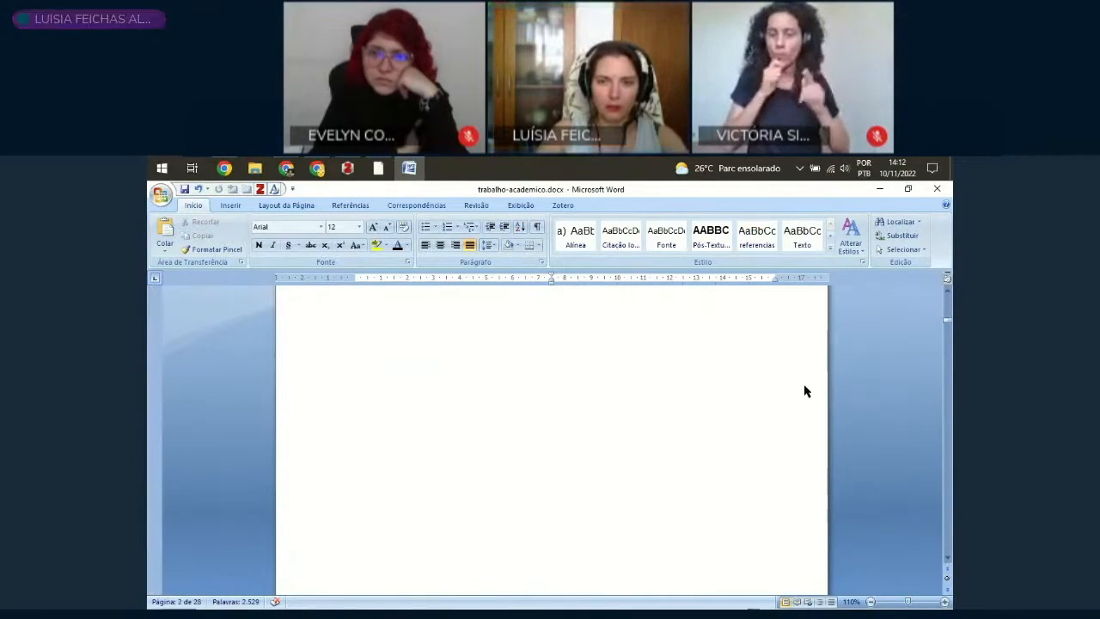
scroll(803, 386, "up", 1)
scroll(804, 387, "up", 2)
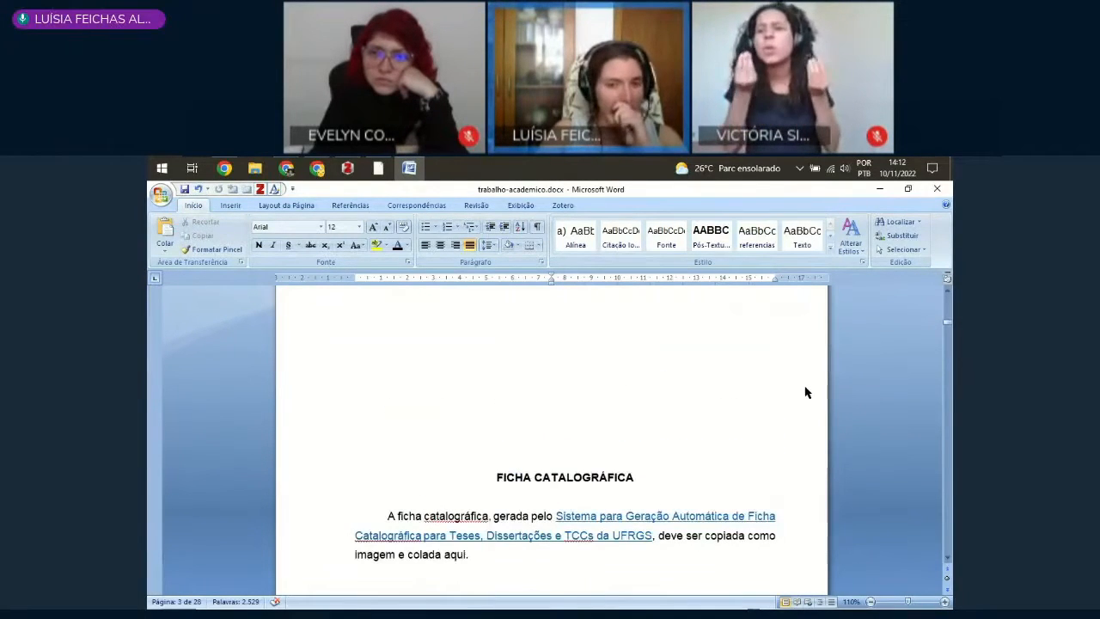
scroll(804, 397, "up", 3)
scroll(799, 400, "down", 5)
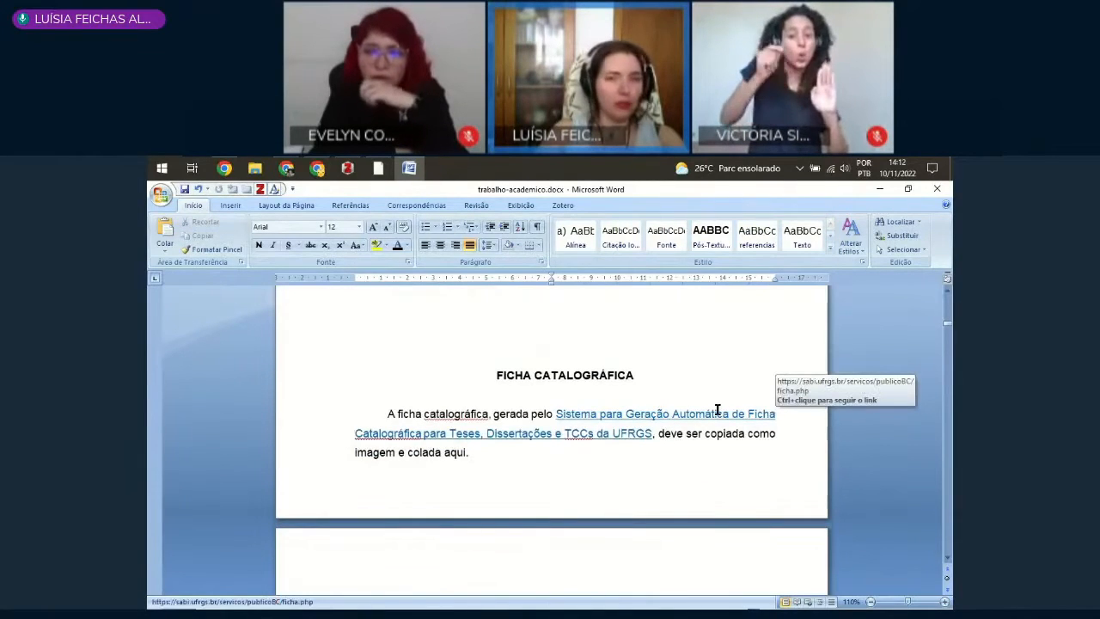
left_click(583, 414)
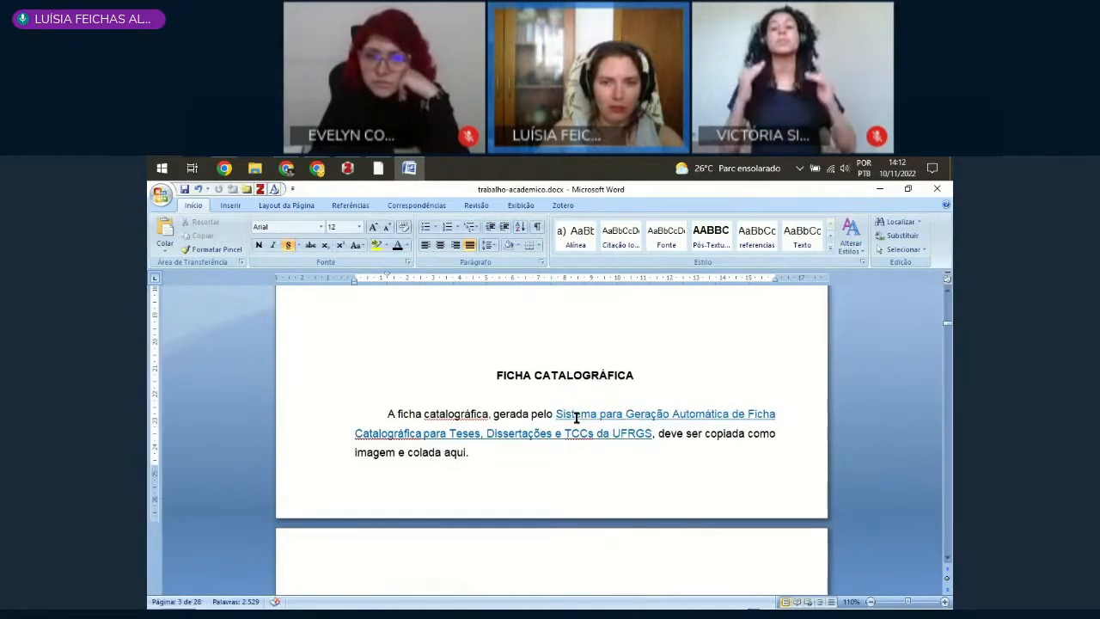
left_click(566, 434, "ctrl")
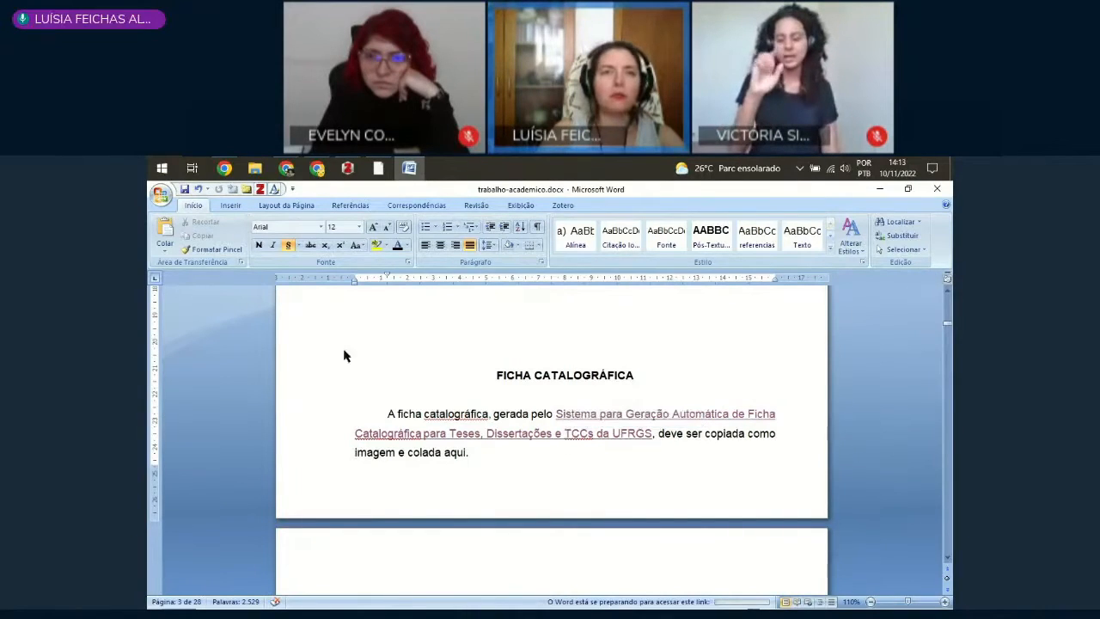
Step: Switch to Firefox and open the Ficha catalográfica section of the Bibliotecas UFRGS Ferramentas page
left_click(380, 168)
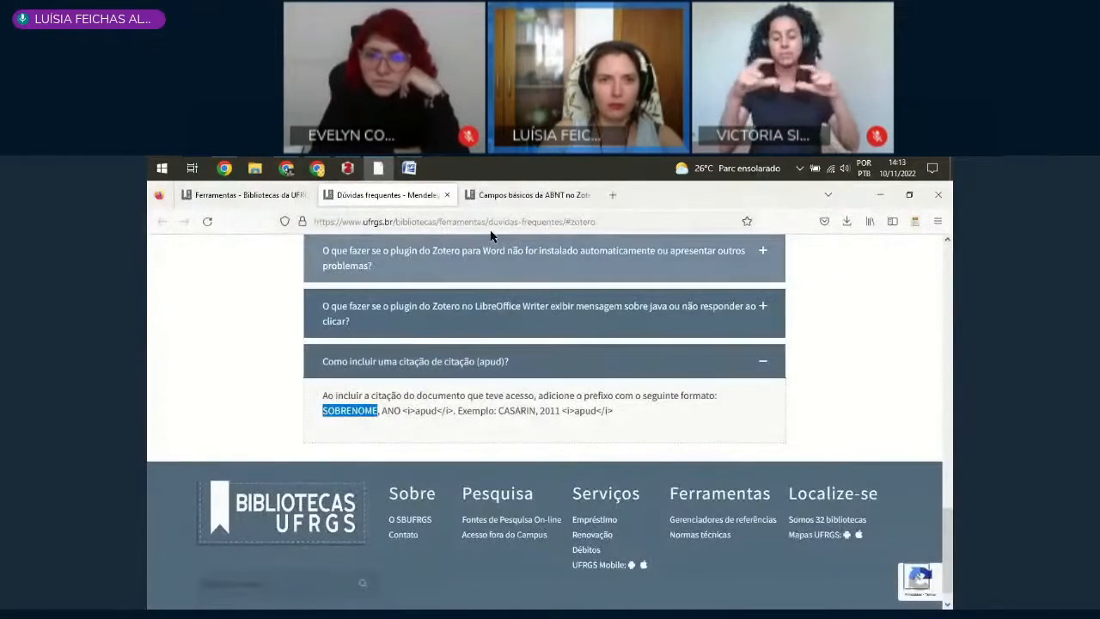
left_click(244, 198)
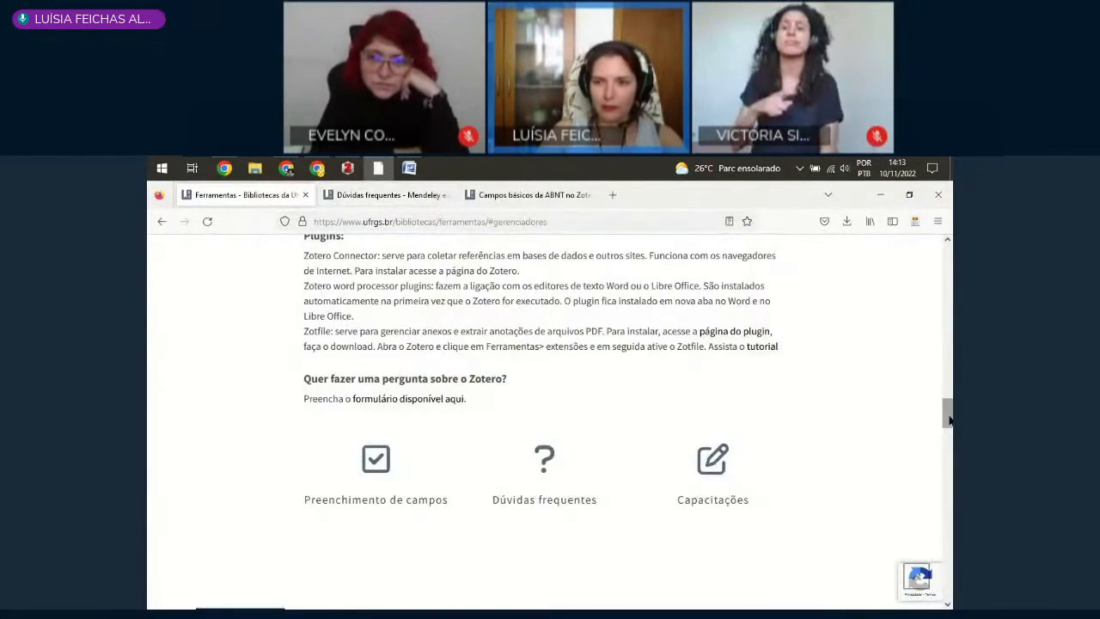
left_click_drag(948, 417, 948, 240)
mouse_move(523, 290)
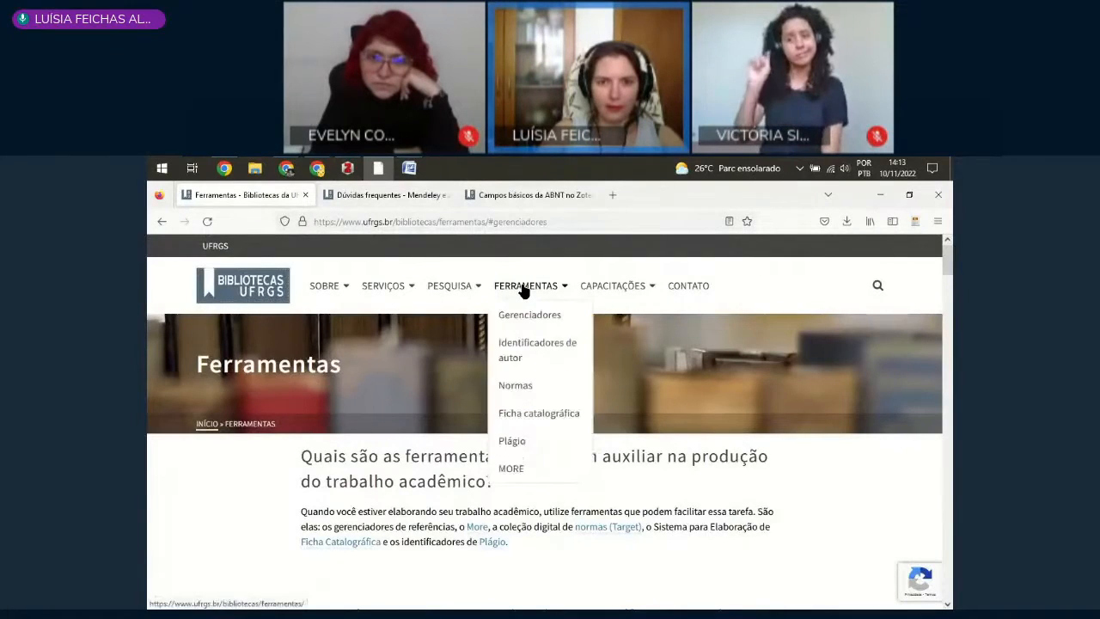
left_click(531, 415)
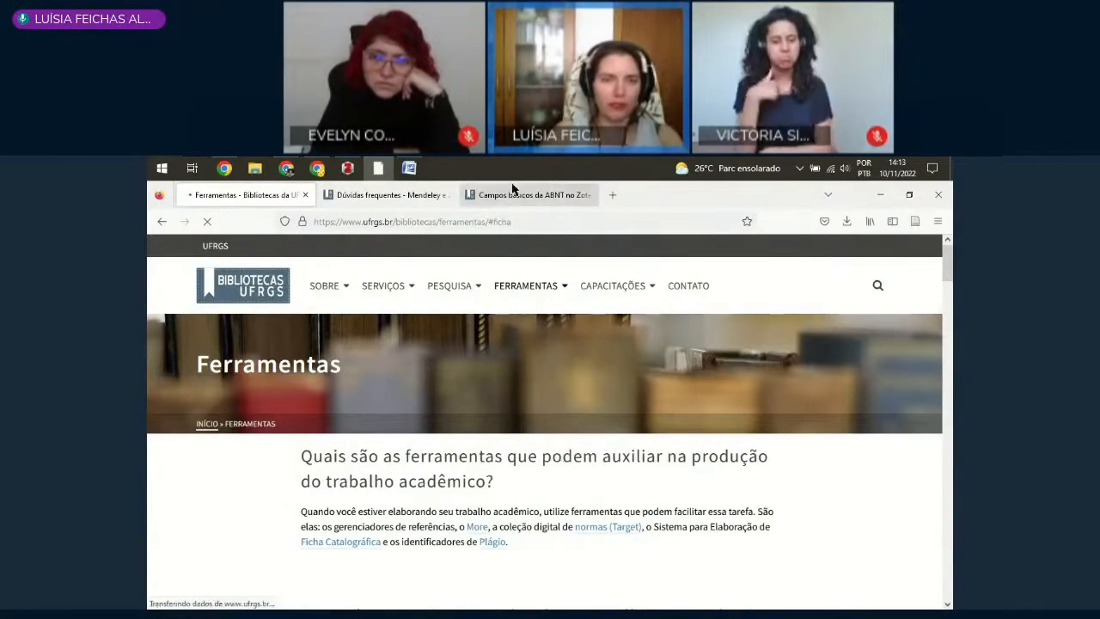
mouse_move(520, 299)
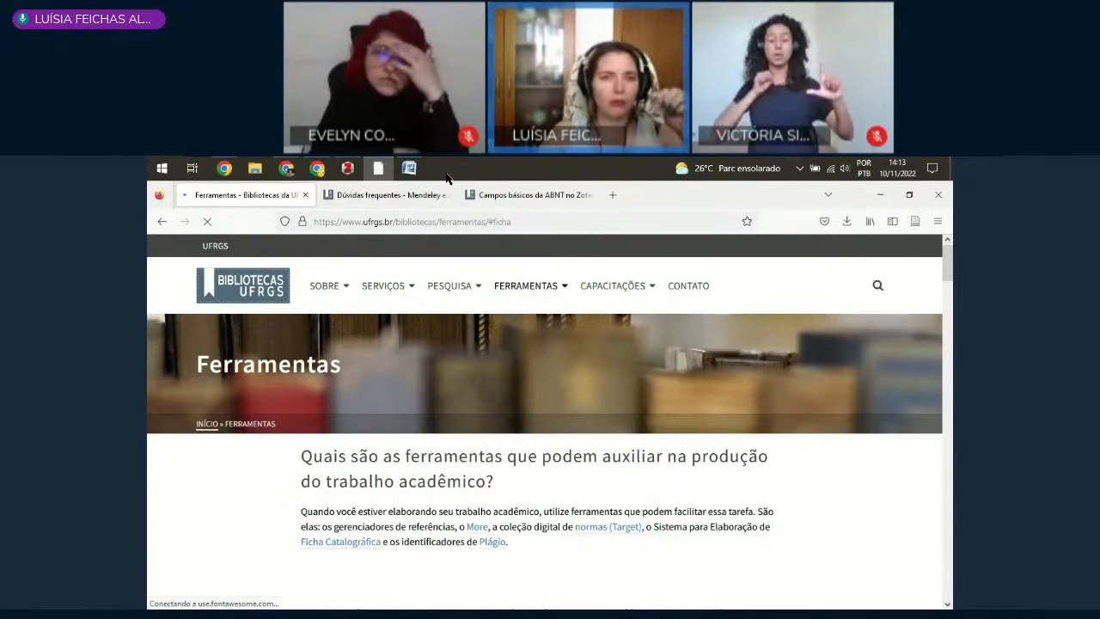
Step: Return to the document in Word and dismiss the alert from the catalogue card link
mouse_move(413, 170)
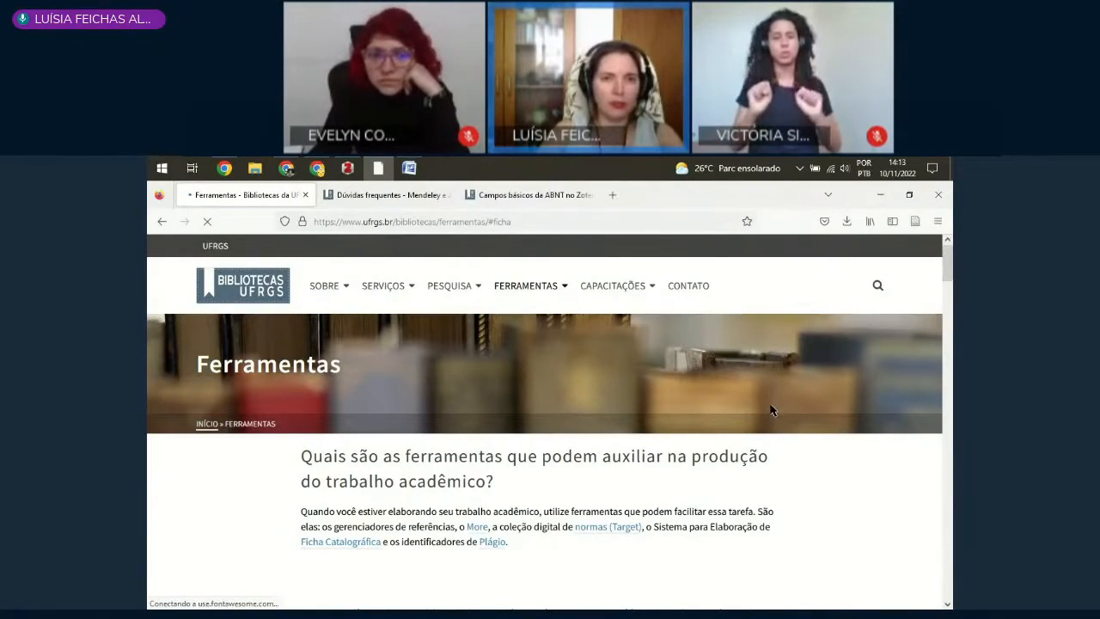
left_click(409, 168)
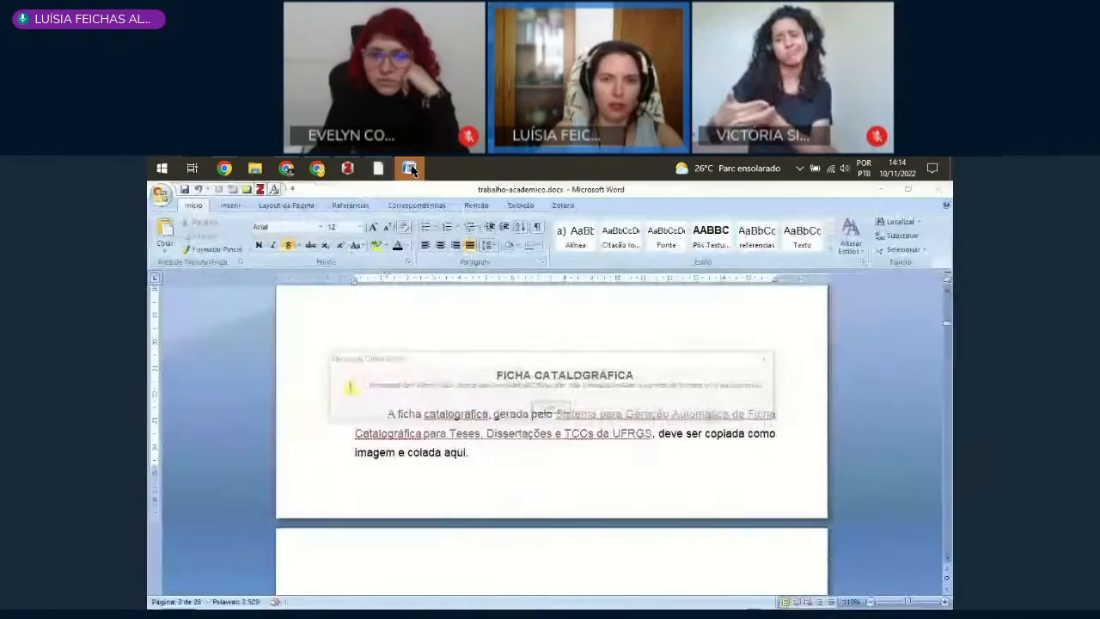
left_click(554, 409)
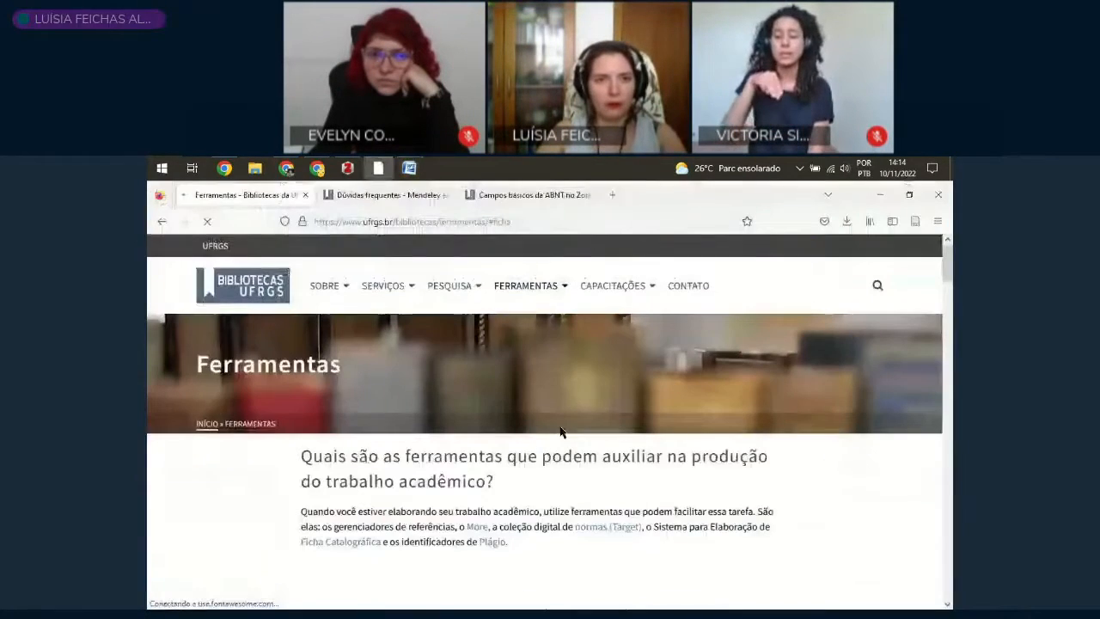
Step: Switch back to Firefox and open the Elaborar ficha form for academic works
left_click(378, 167)
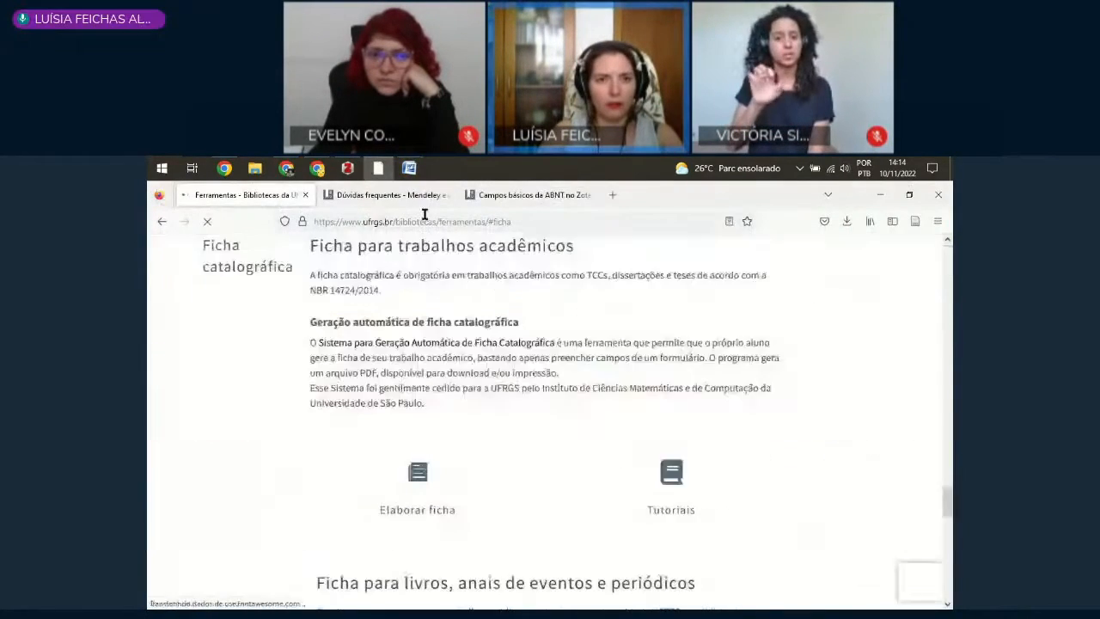
left_click(424, 221)
left_click(231, 491)
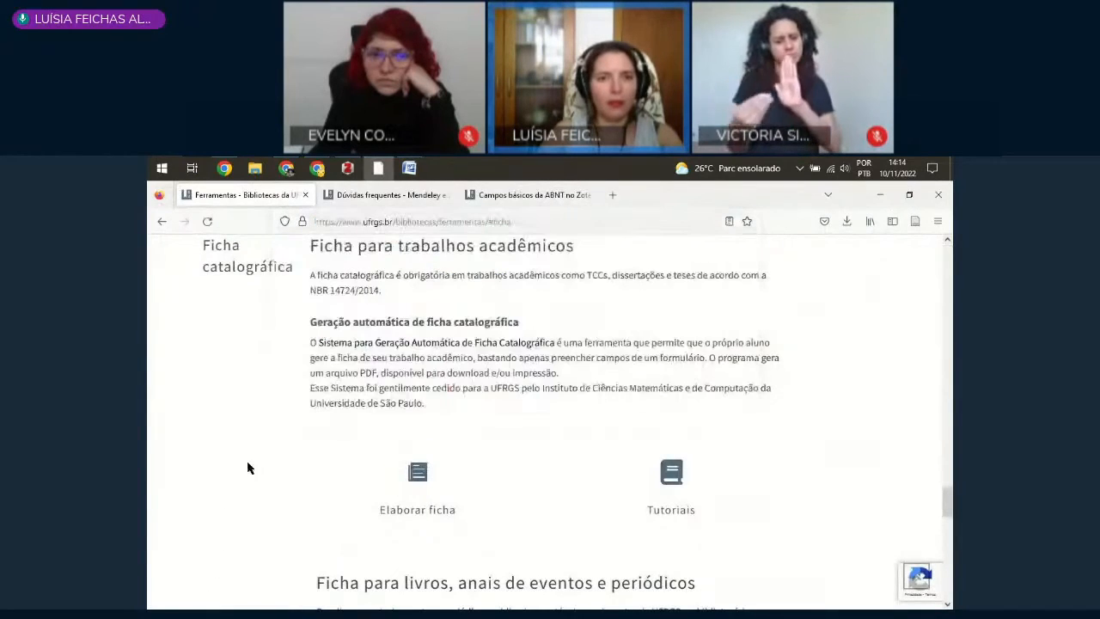
left_click(419, 478)
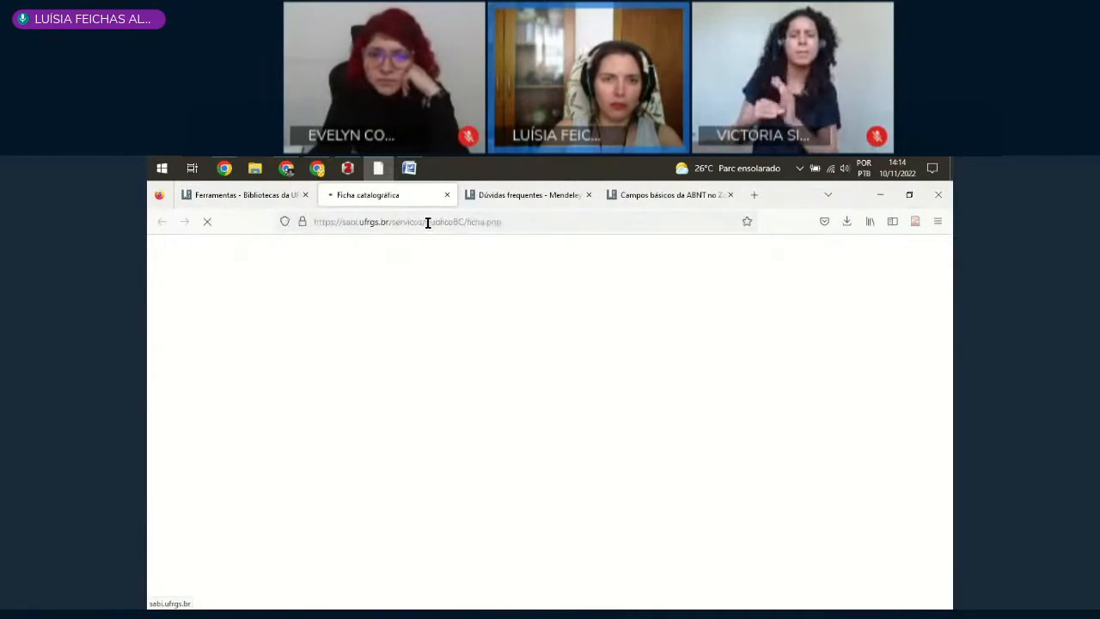
Step: Enter the author's given names and surname in the catalogue card form
left_click(354, 331)
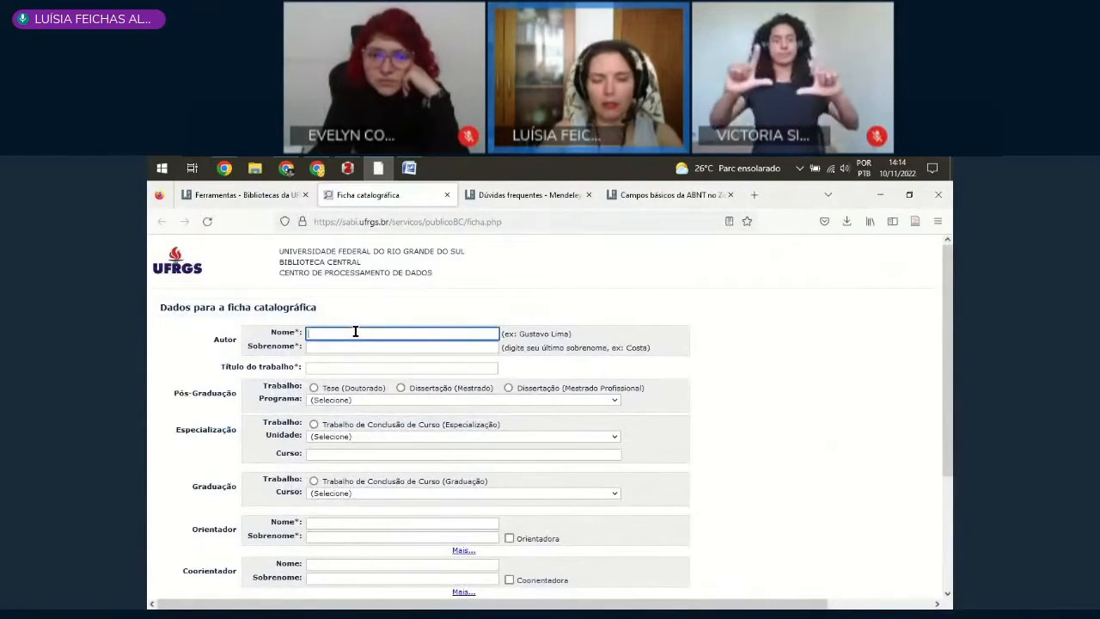
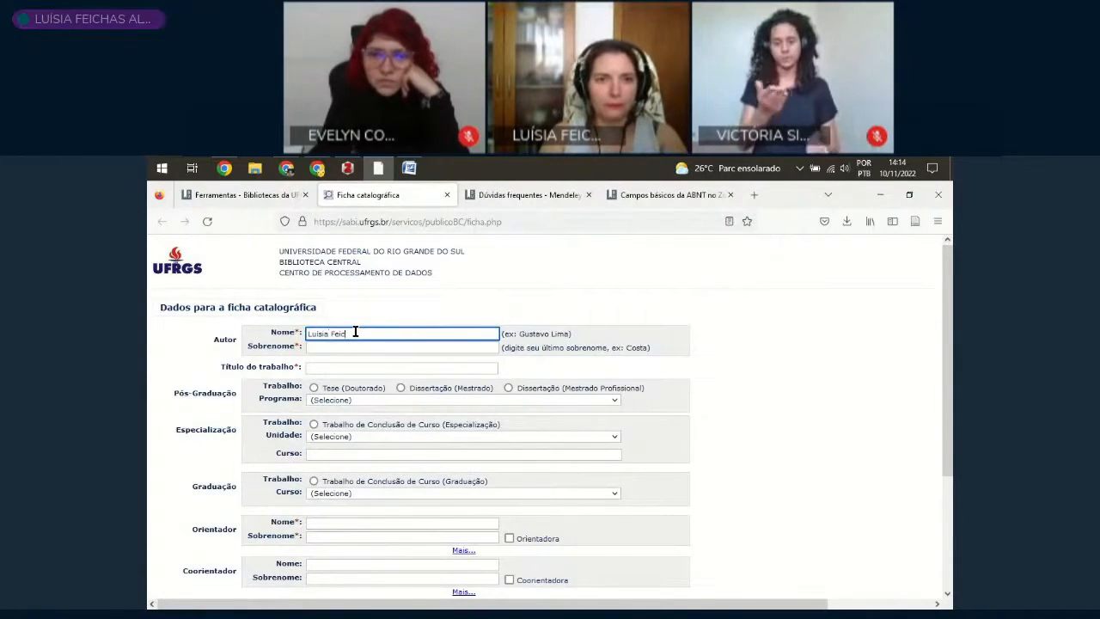
key("Tab")
type("A")
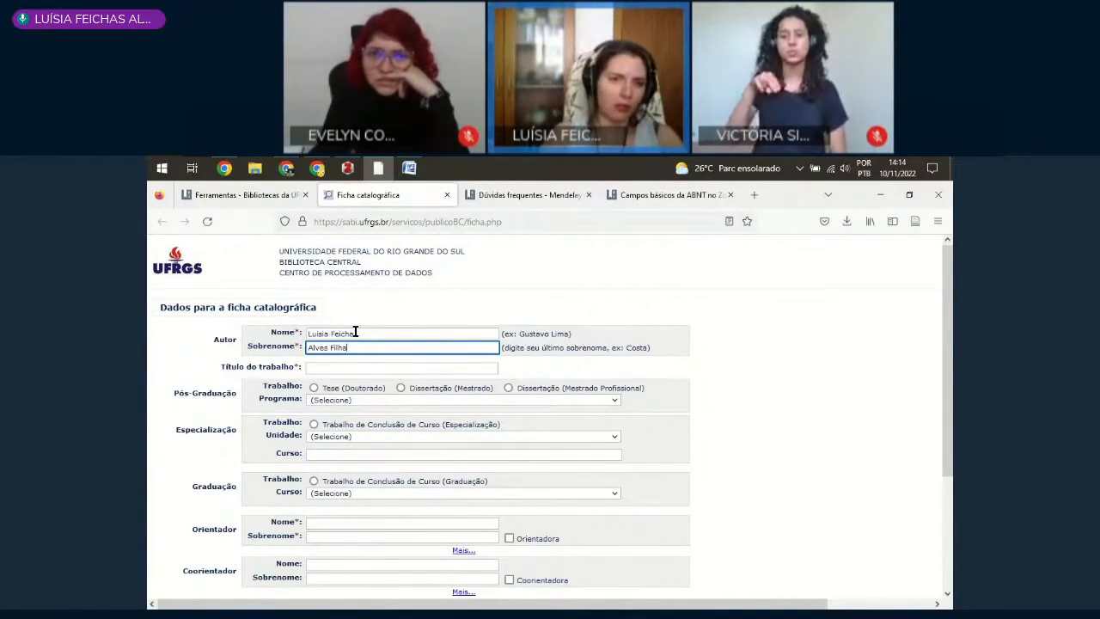
left_click_drag(311, 346, 388, 348)
left_click(312, 348)
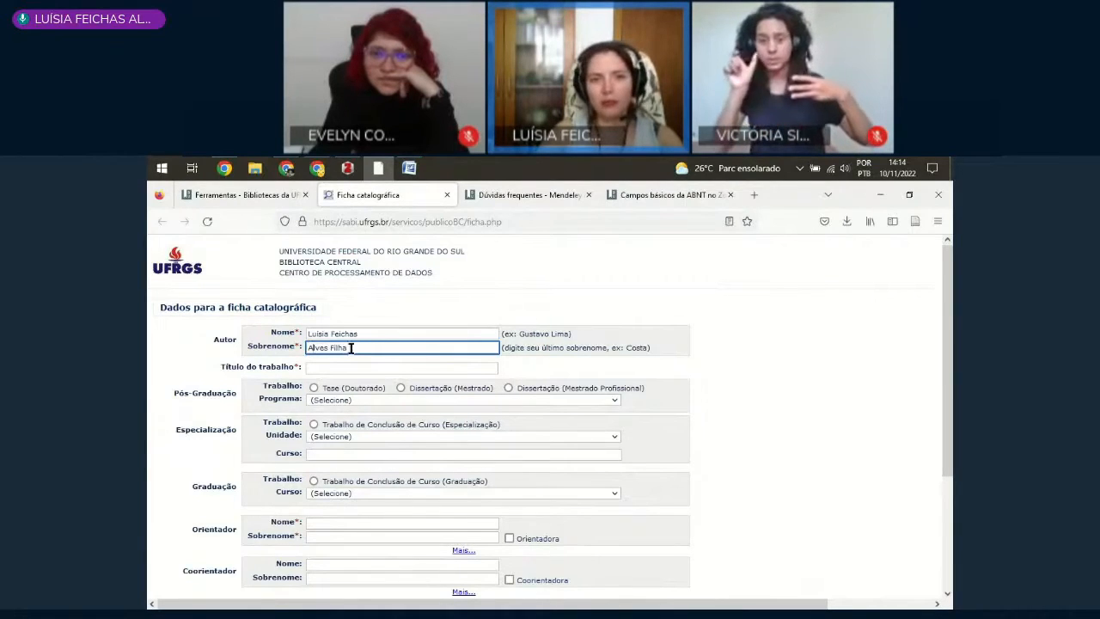
left_click_drag(314, 347, 330, 347)
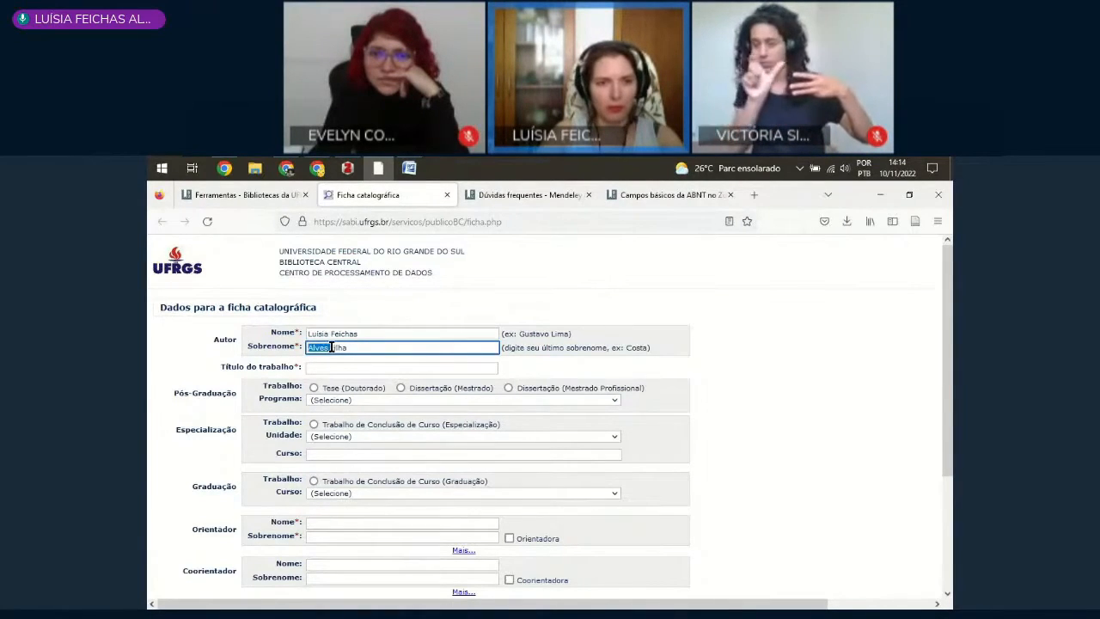
Step: Enter "Cassandra: a gata fofa" as the work title in the catalogue card form
left_click(333, 368)
type("C")
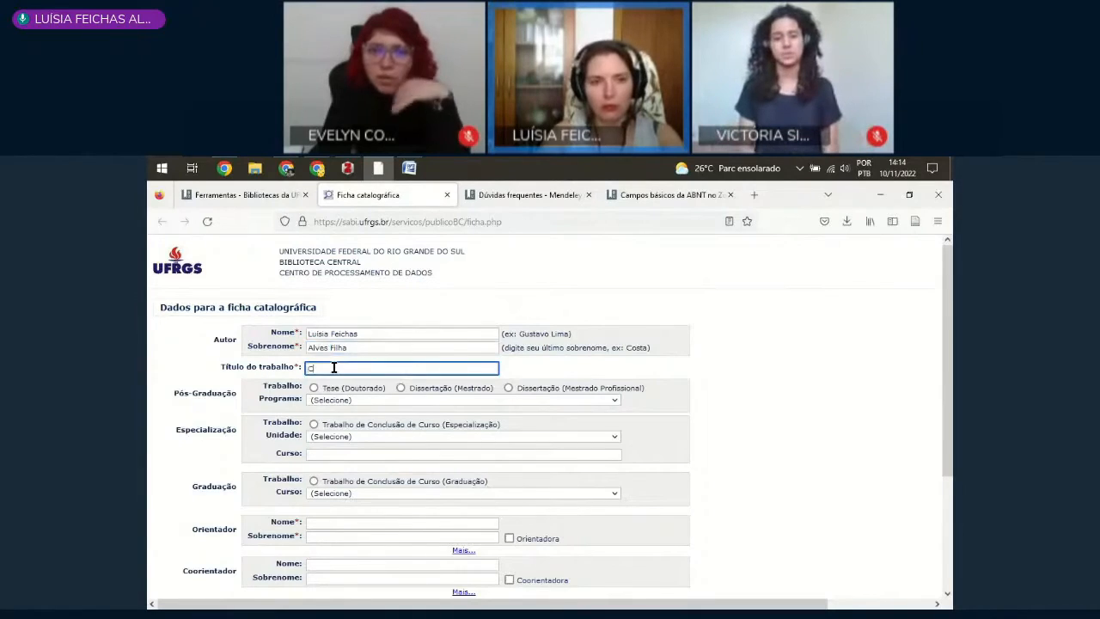
type("assandra: a o")
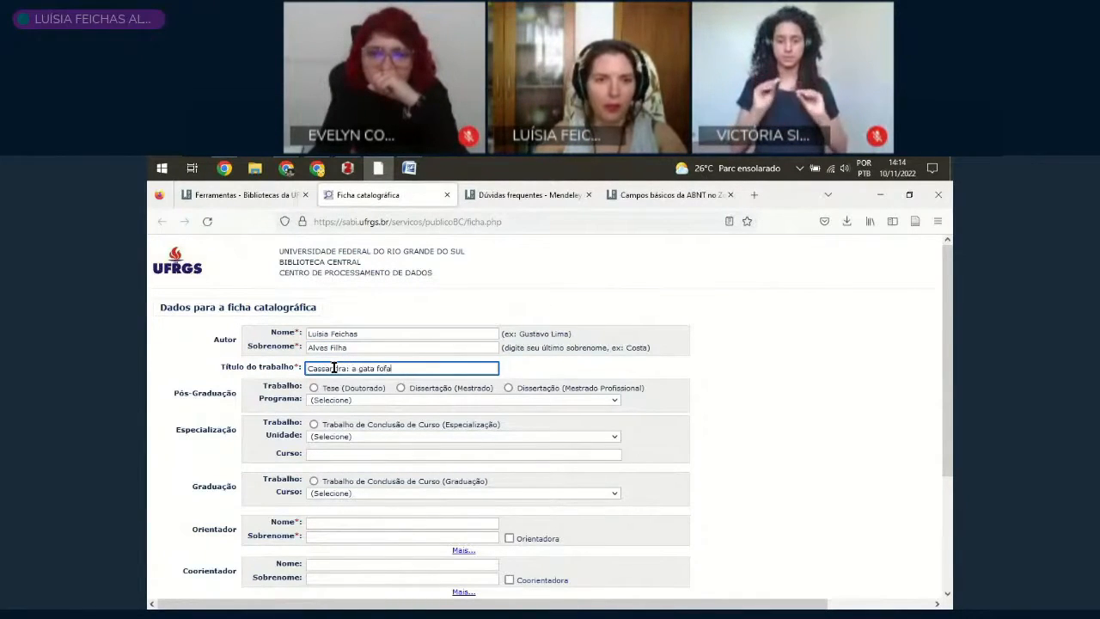
Step: Set the work type to Trabalho de Conclusão de Curso (Graduação) with Curso de Biblioteconomia as the course
left_click(313, 424)
left_click(356, 440)
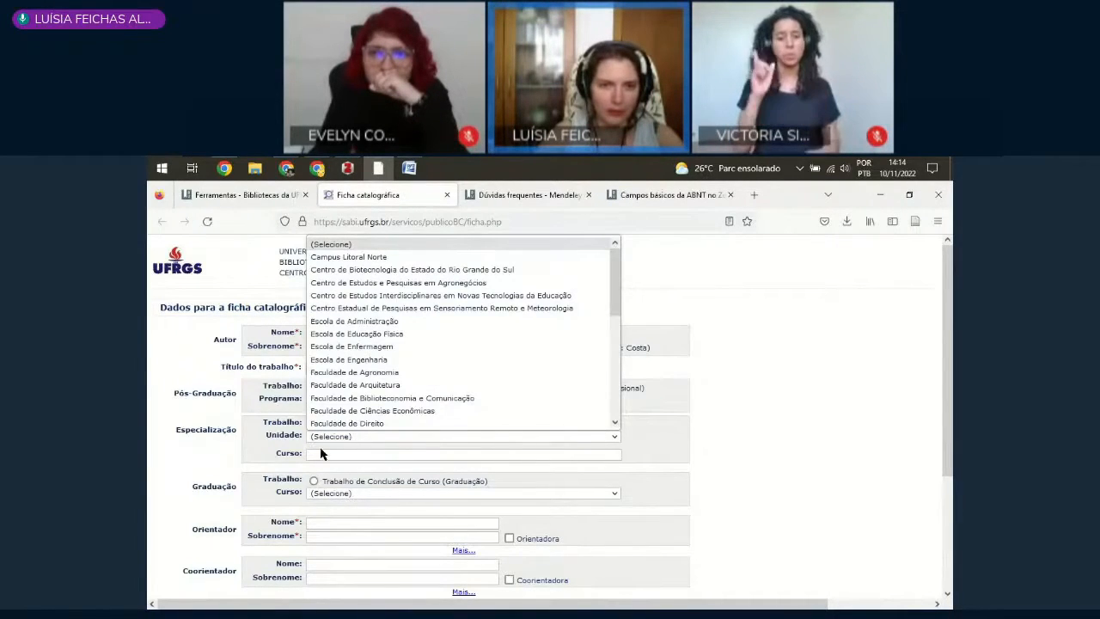
left_click(313, 481)
left_click(340, 494)
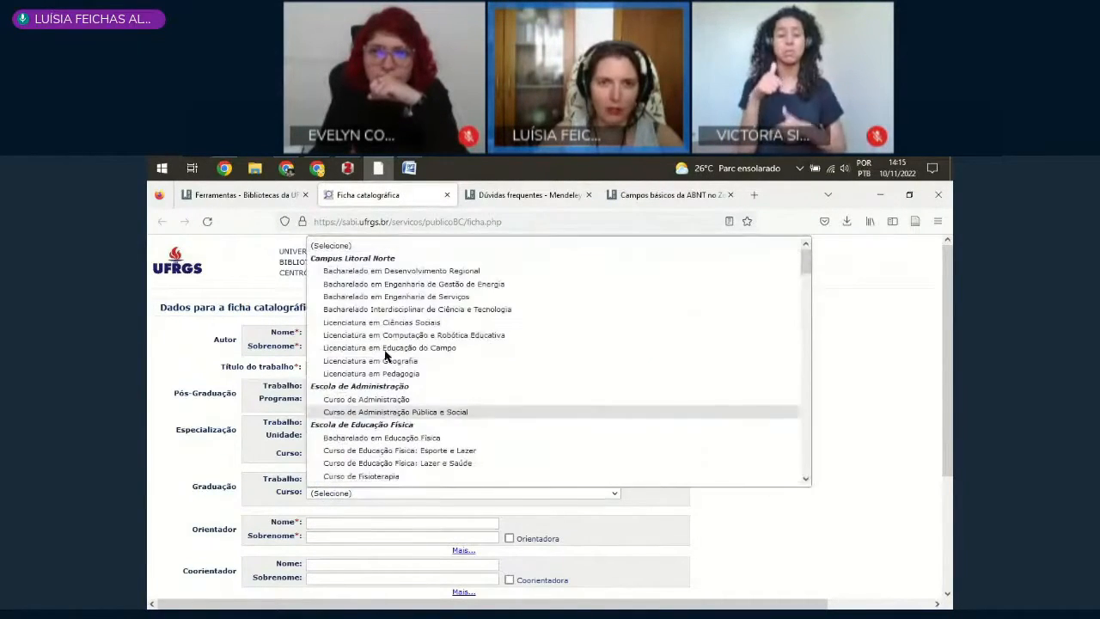
scroll(404, 386, "down", 10)
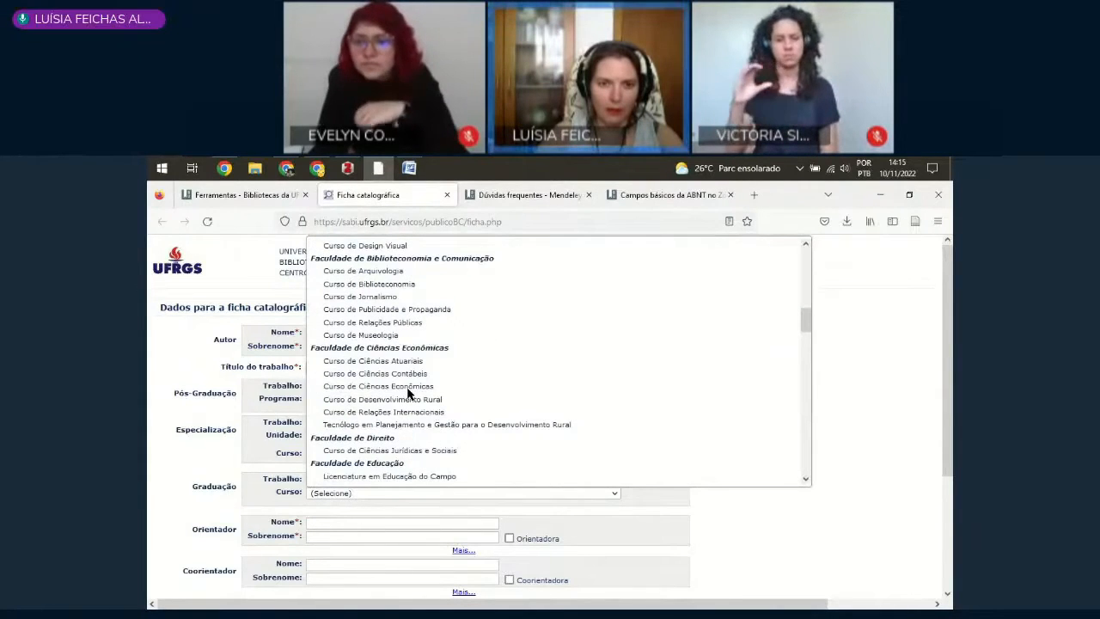
left_click(400, 284)
Step: Enter the advisor's given name and surname and mark the advisor as Orientadora
scroll(239, 387, "down", 1)
left_click(323, 364)
type("Marina")
key("Tab")
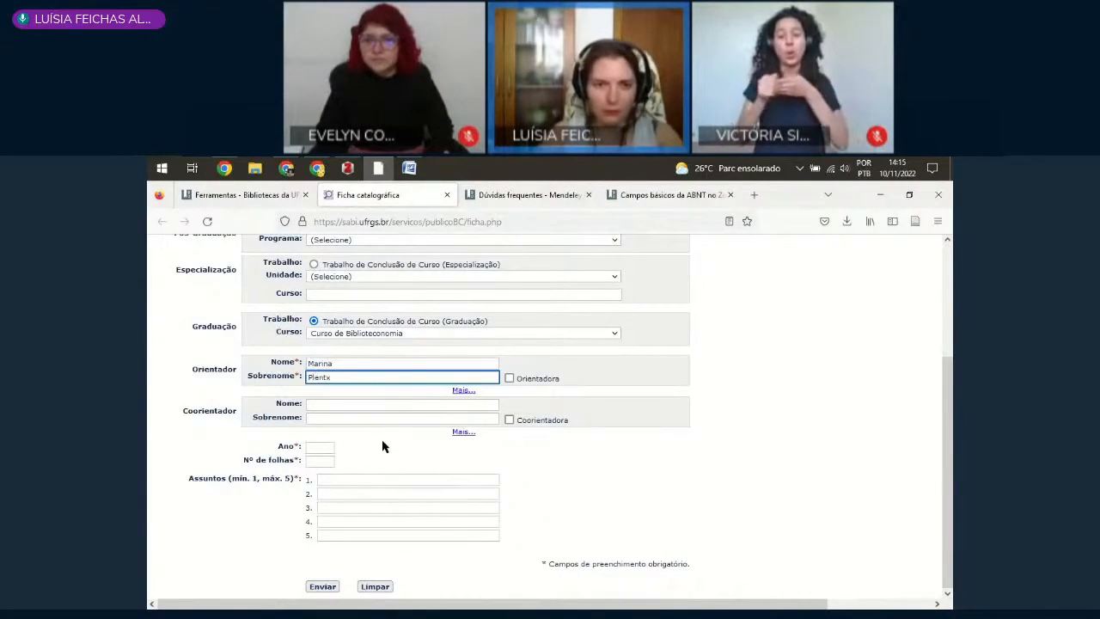
left_click(509, 378)
Step: Set the year to 2022 and the number of sheets to 20 in the catalogue card form
left_click(328, 450)
type("2022")
left_click(317, 461)
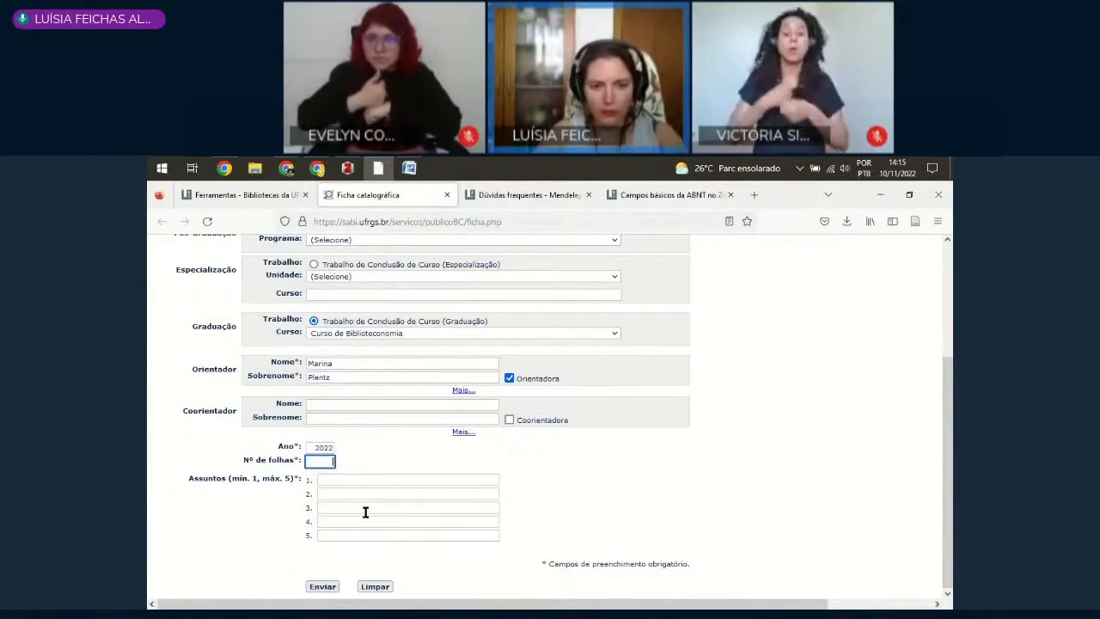
type("20")
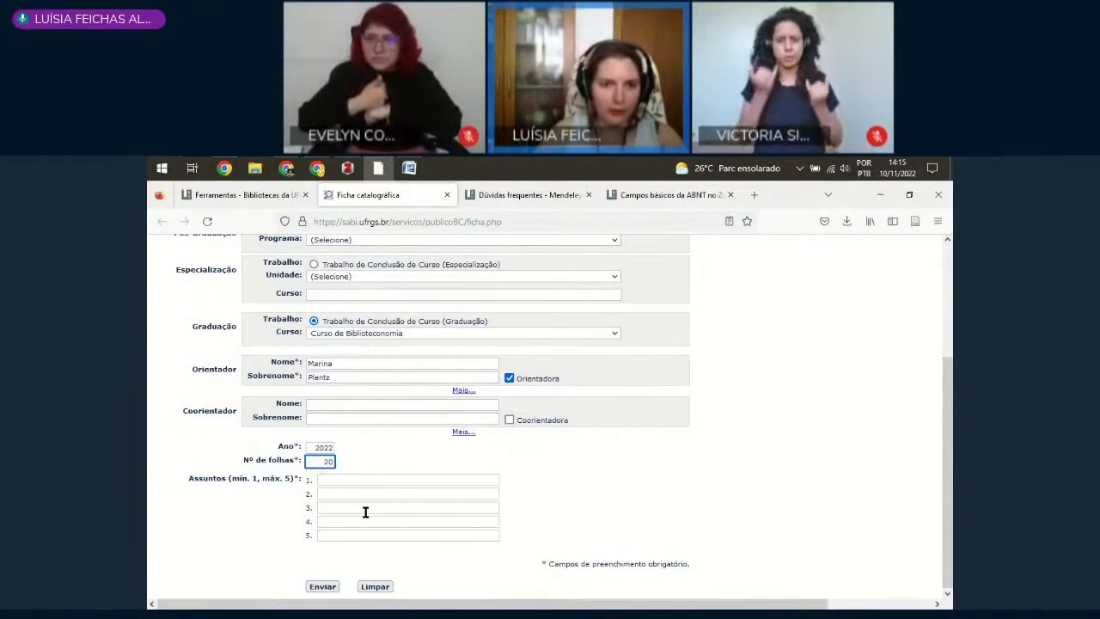
Step: Enter "Animais de estimação" as the first subject and submit the form to generate the catalogue card
left_click(325, 477)
type("Anim")
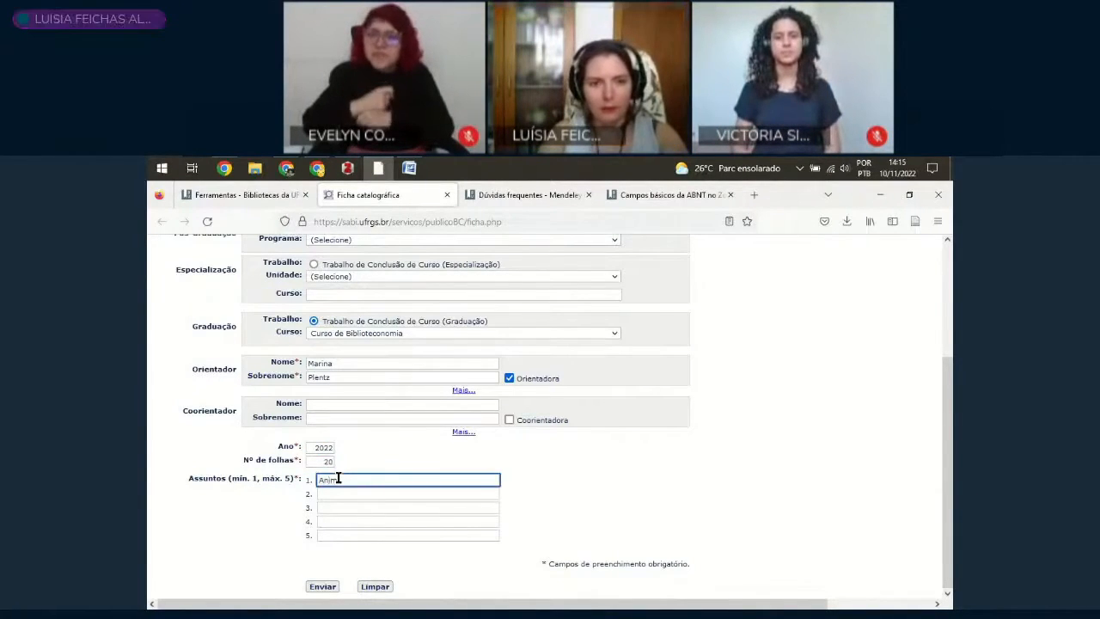
type("ais de estimação")
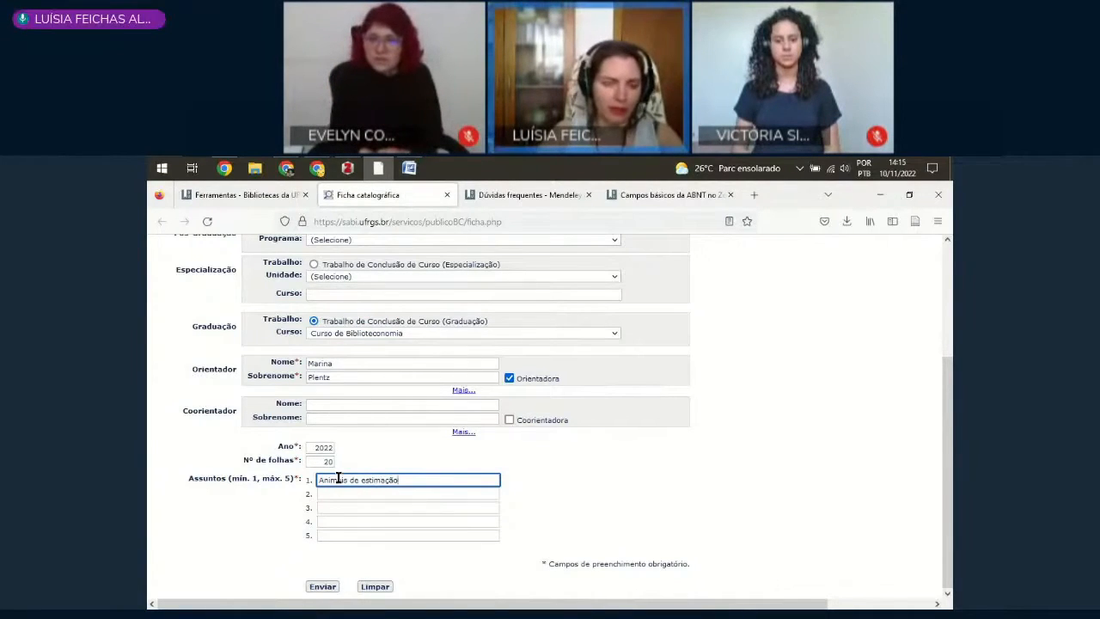
left_click(329, 493)
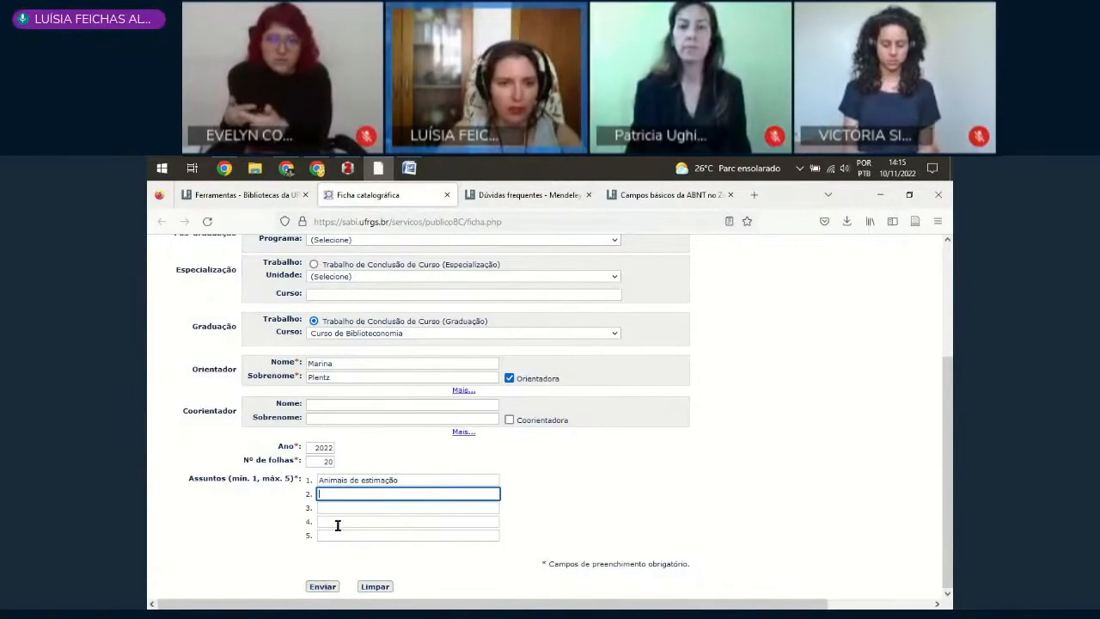
left_click(323, 592)
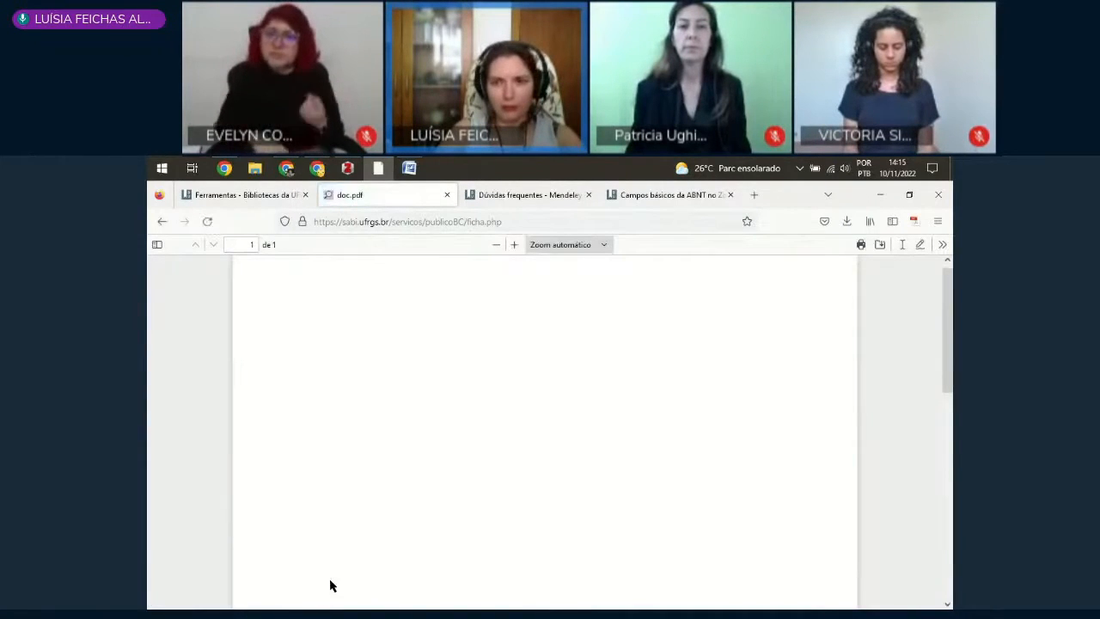
Step: Bring the whole CIP catalogue card in the generated PDF into view and start a screen capture of it
scroll(682, 376, "down", 5)
scroll(681, 377, "down", 2)
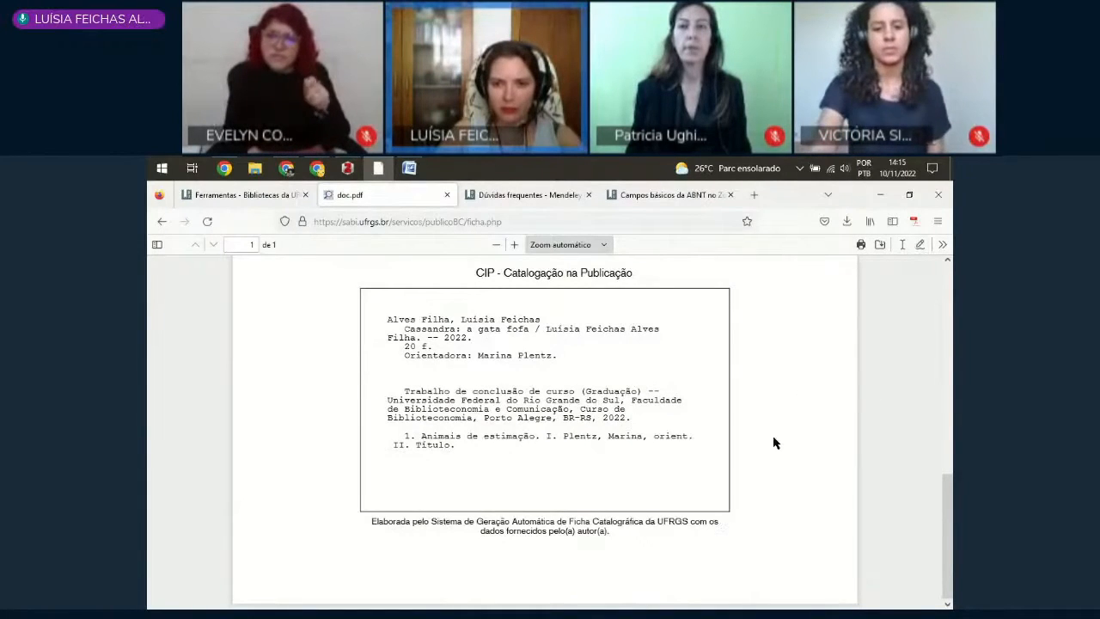
scroll(798, 445, "up", 1)
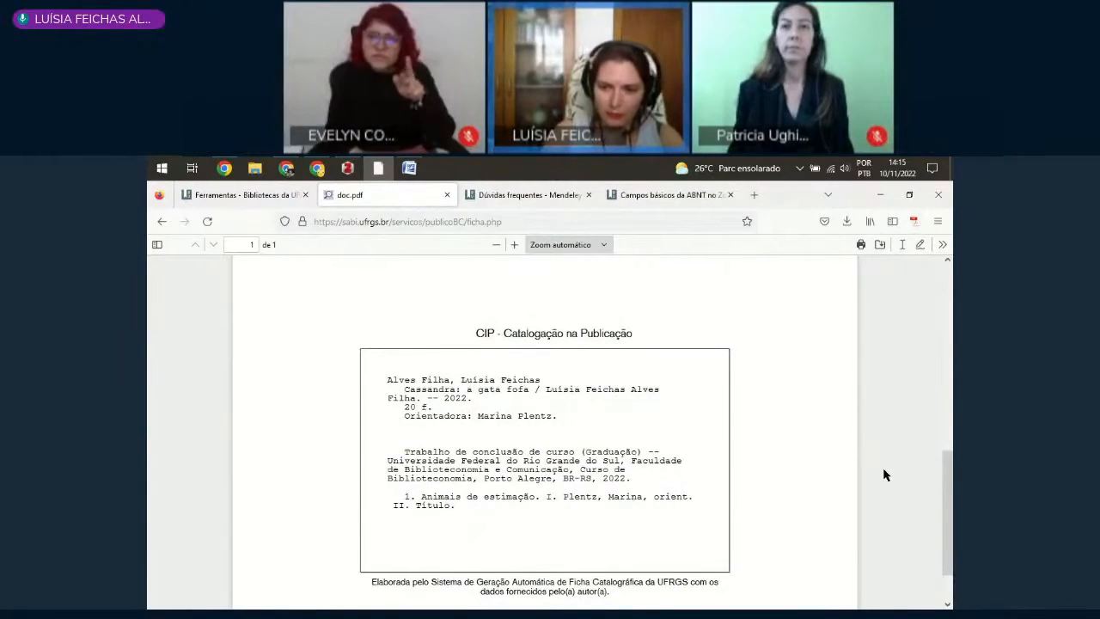
key("Print")
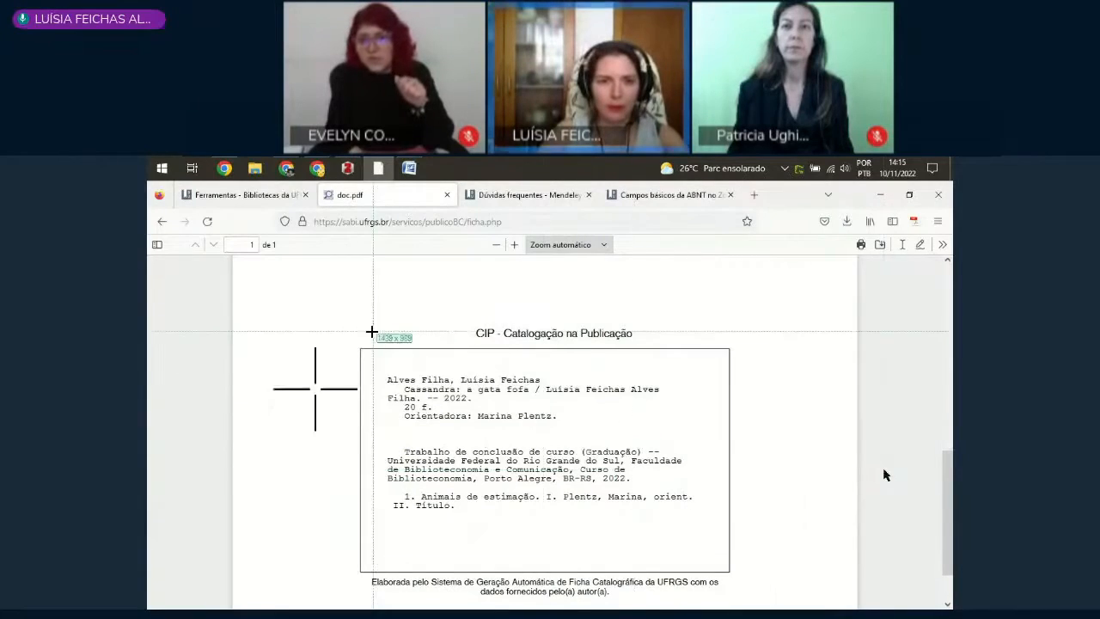
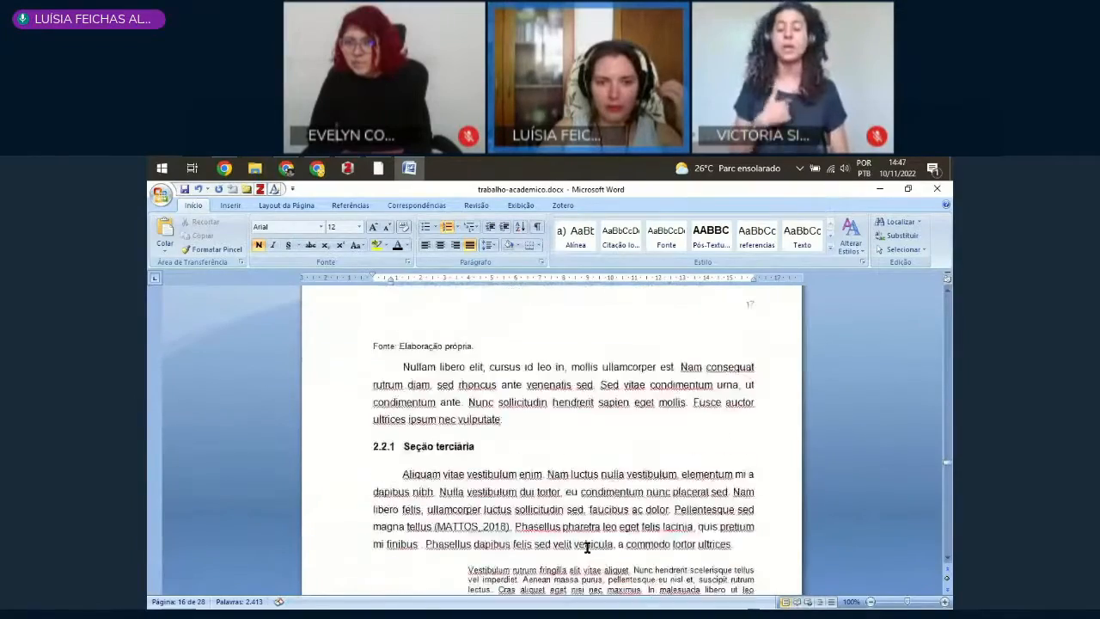
Step: Add a line reading "Animais" below the source note of Figura 5 - Comida, at the end of section 2.5
scroll(586, 548, "down", 20)
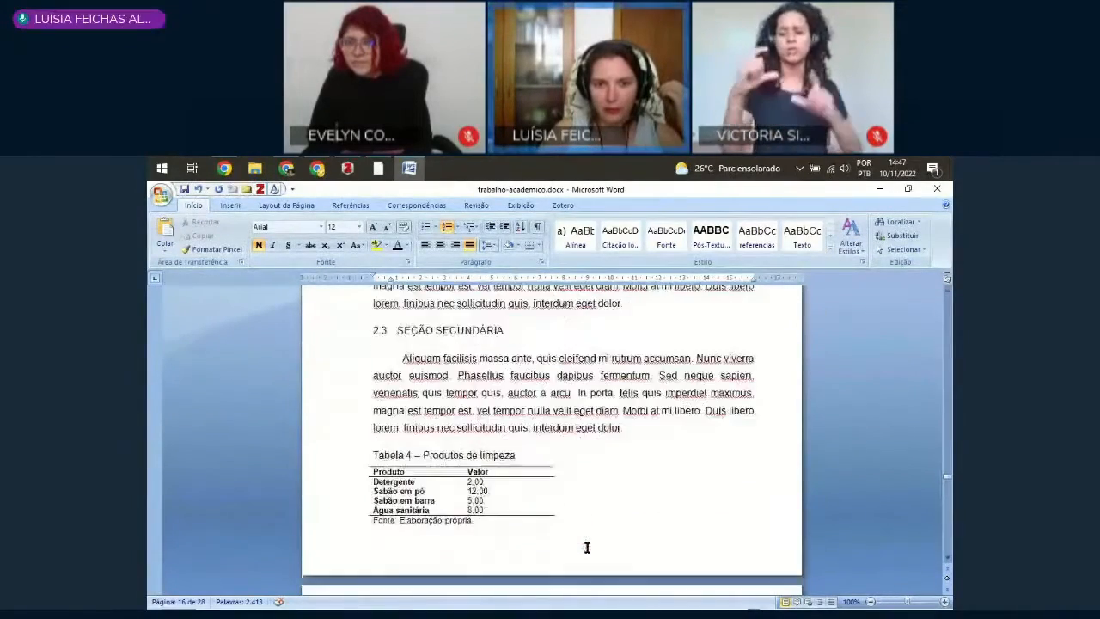
scroll(587, 547, "down", 2)
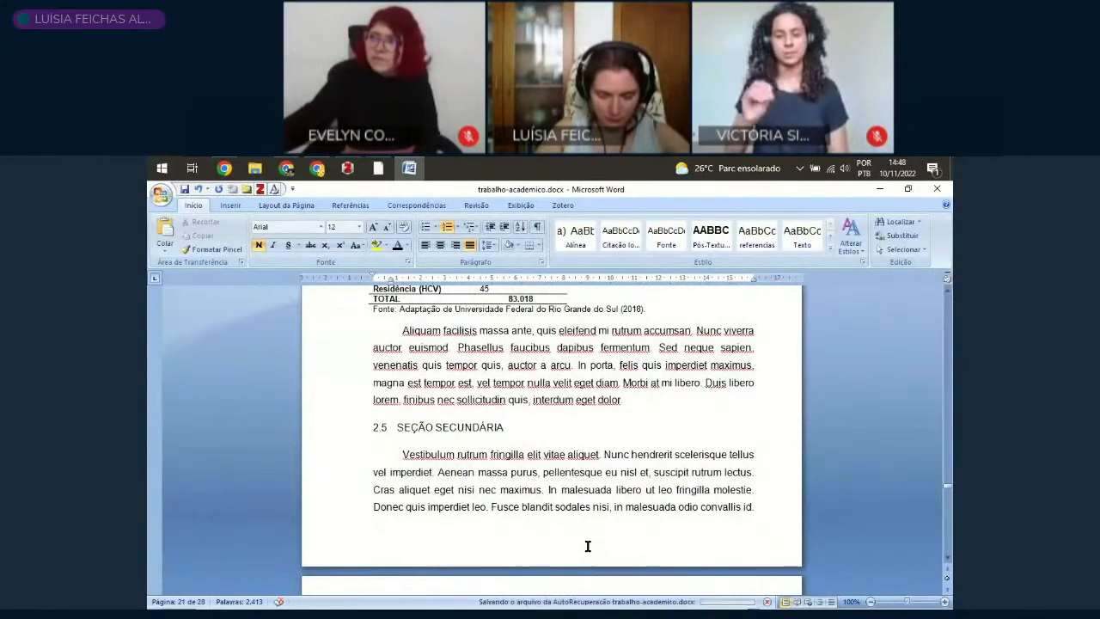
scroll(588, 547, "down", 4)
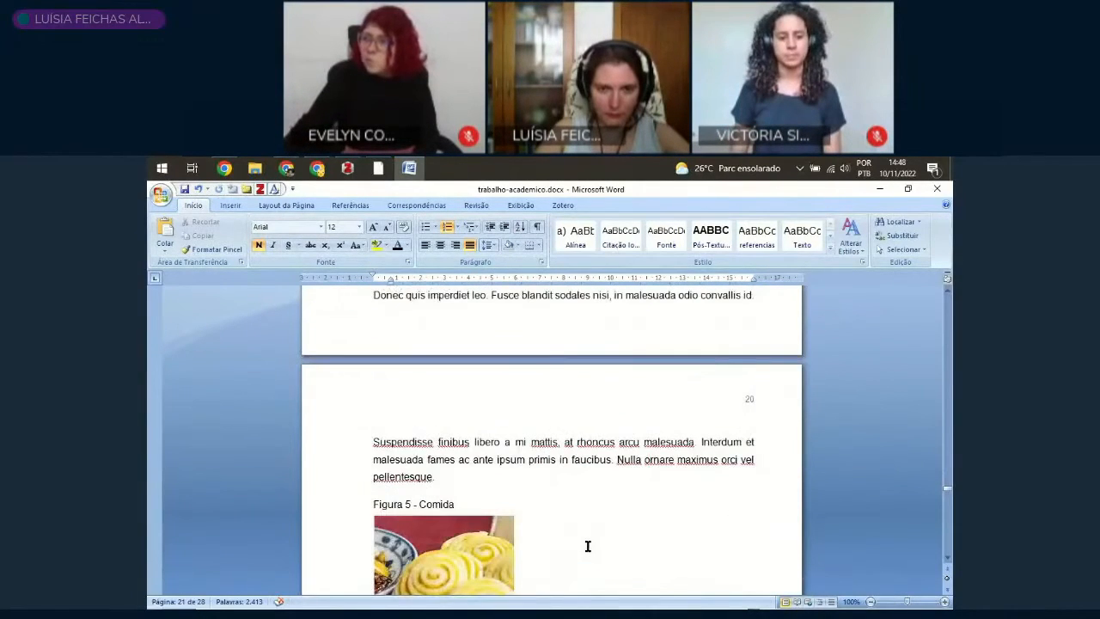
scroll(588, 547, "down", 20)
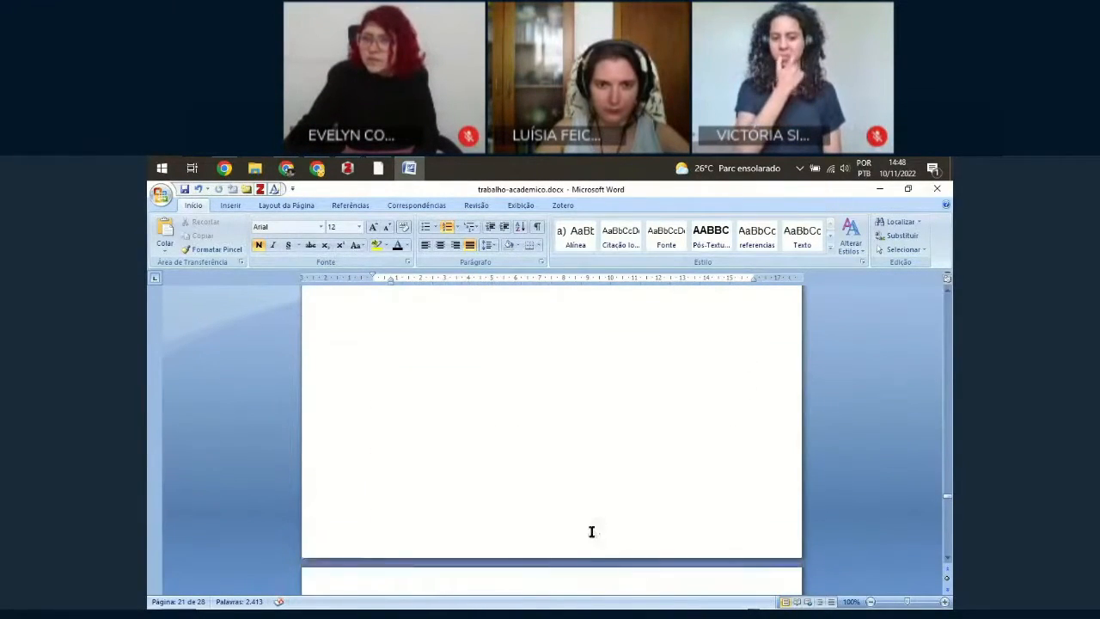
scroll(591, 531, "down", 5)
left_click(400, 403)
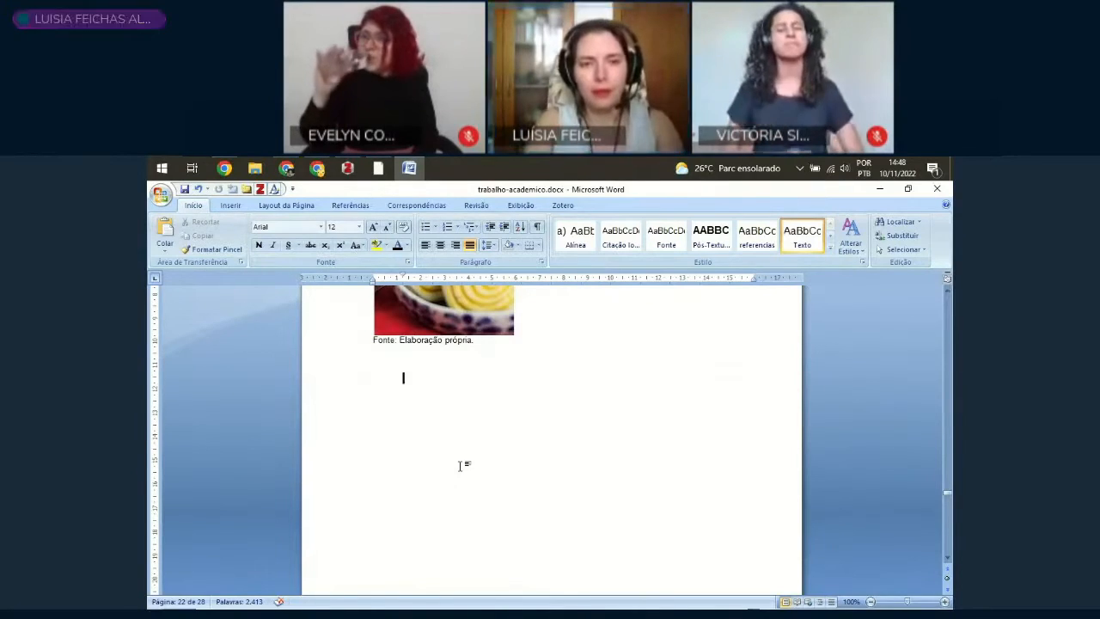
type("Animai")
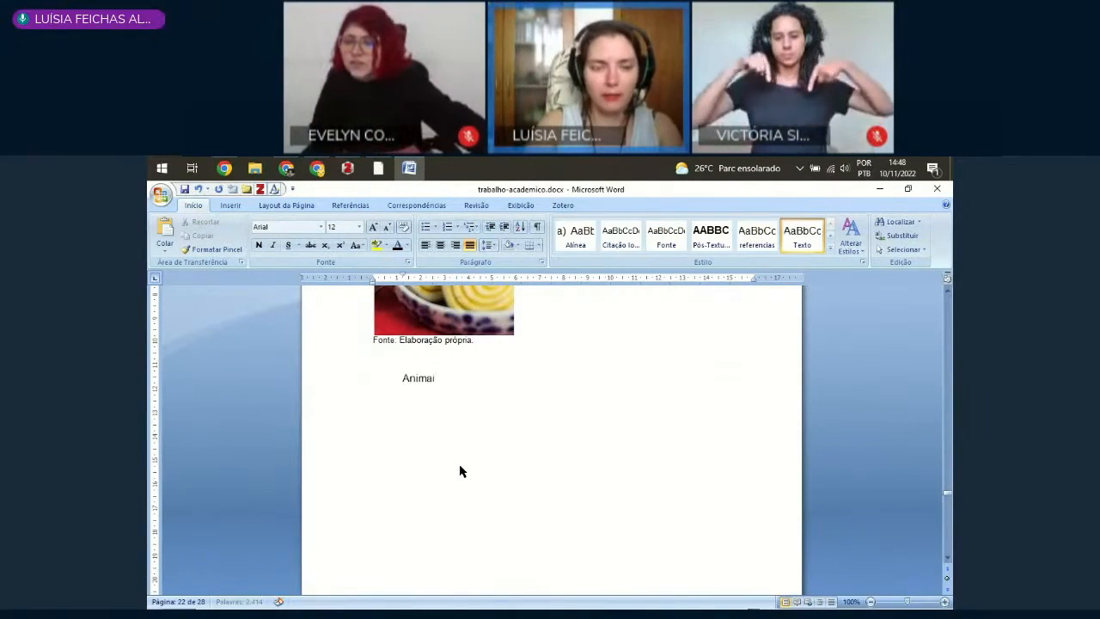
type("s")
Step: Apply the Título 1 style to the "Animais" line
left_click(337, 389)
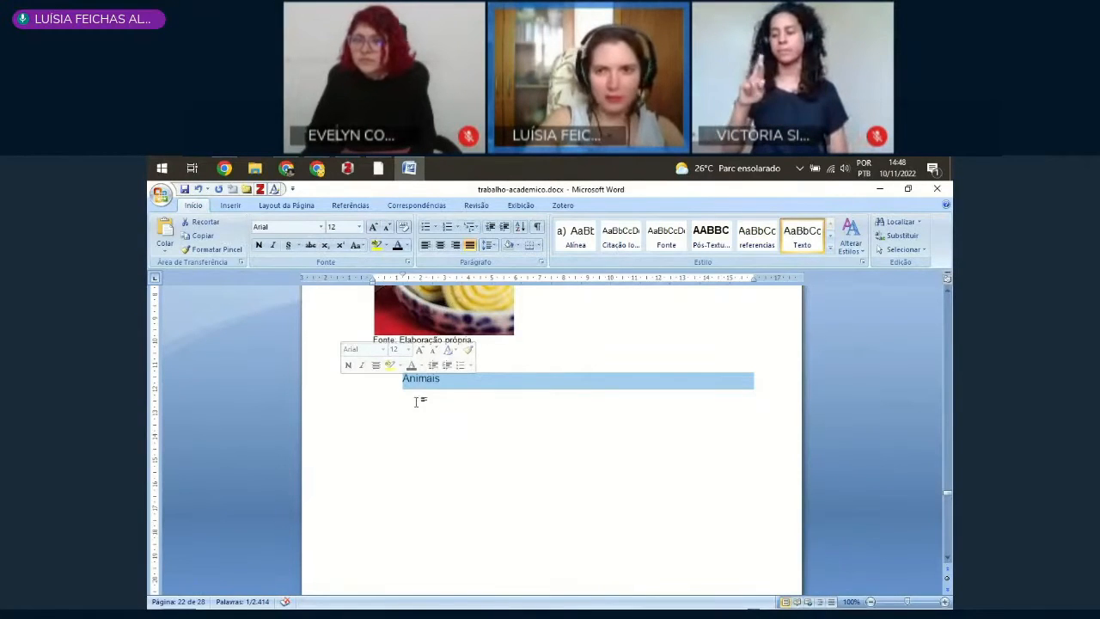
left_click(829, 250)
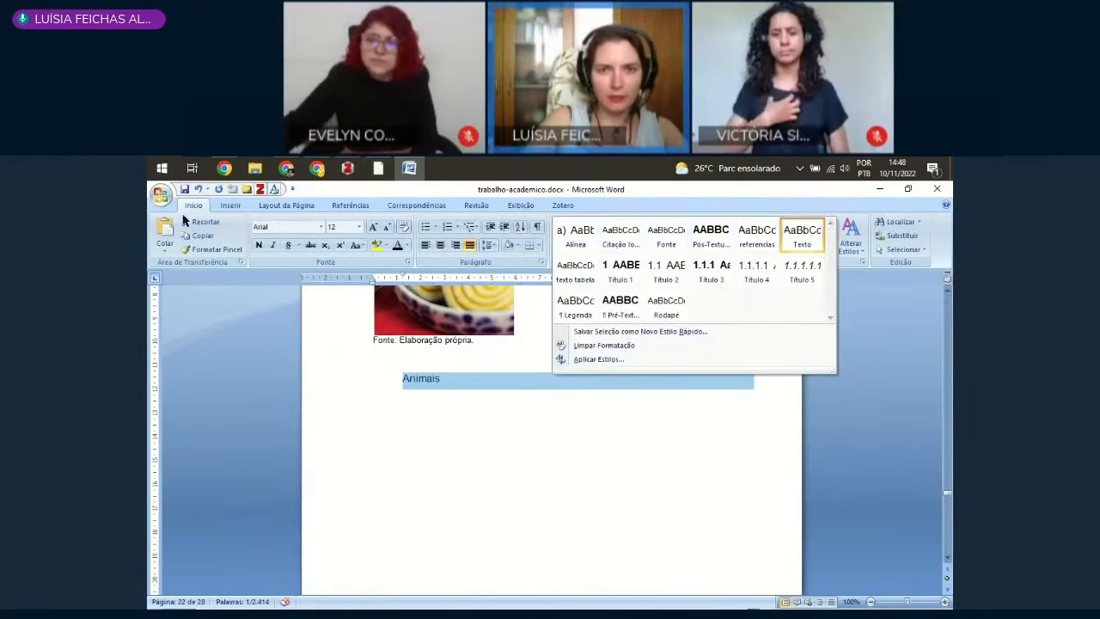
left_click(632, 277)
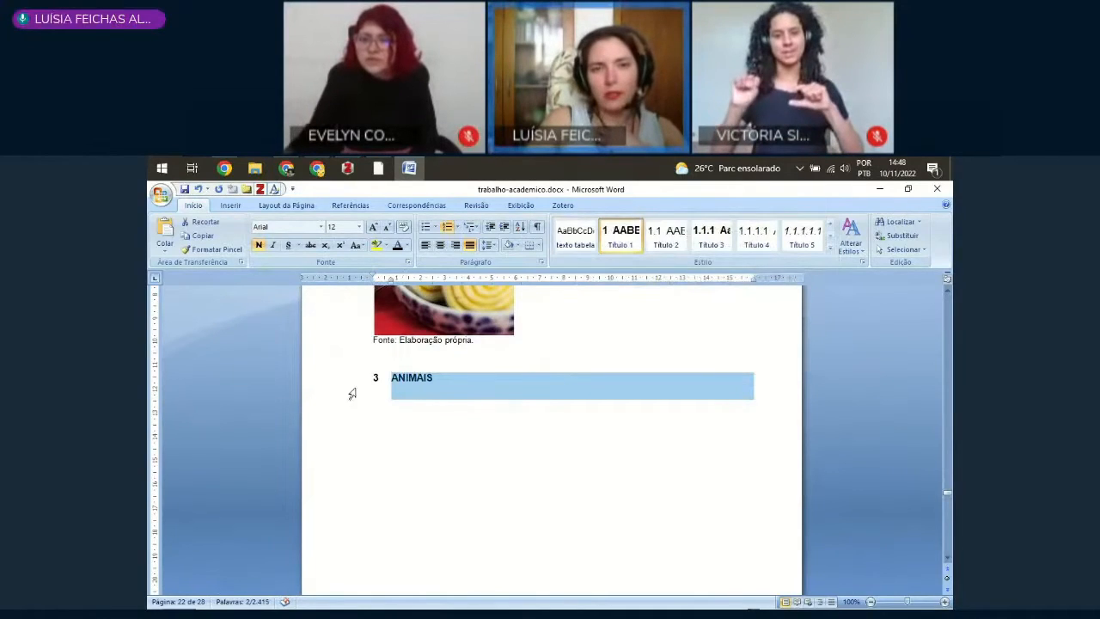
Step: Copy the formatting of the "Seção primária" heading on the following page onto the "Animais" heading
scroll(344, 411, "down", 8)
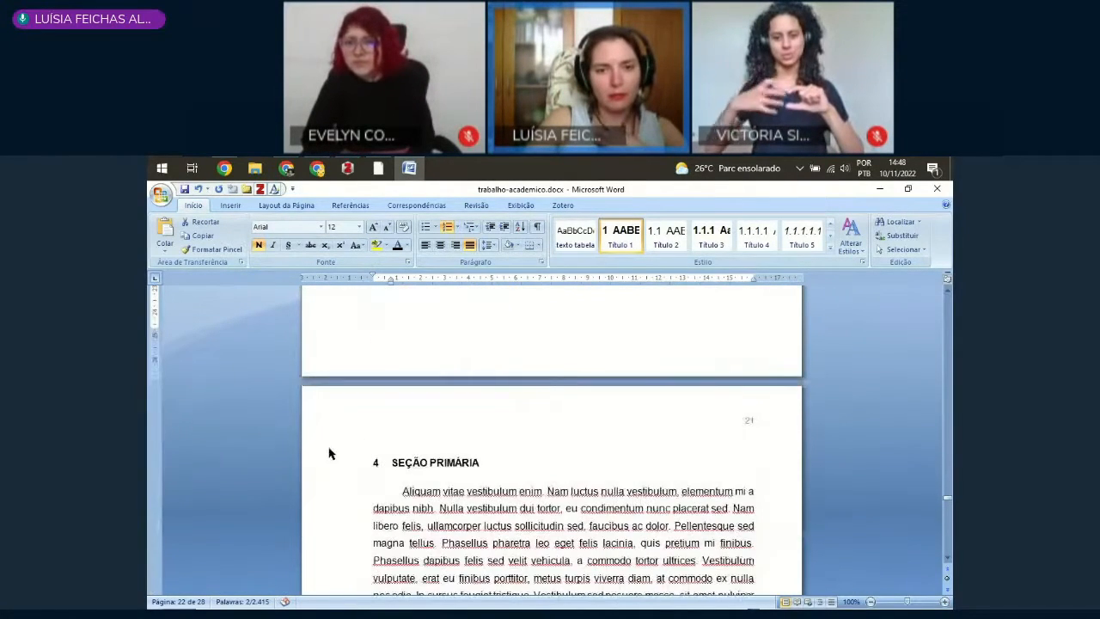
left_click(324, 469)
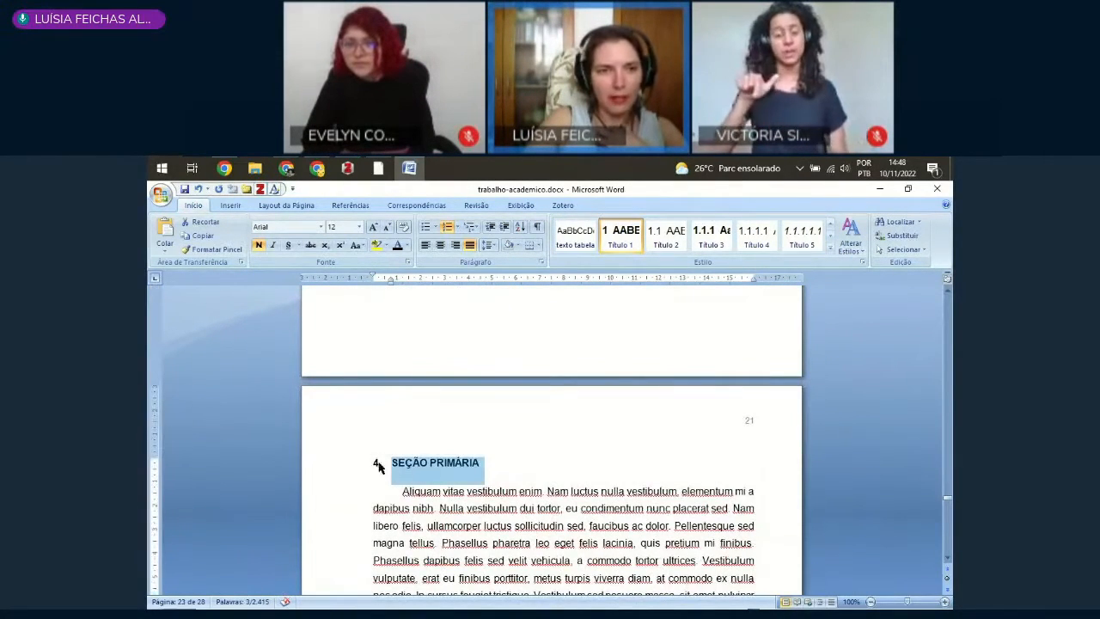
left_click(204, 249)
scroll(386, 454, "up", 10)
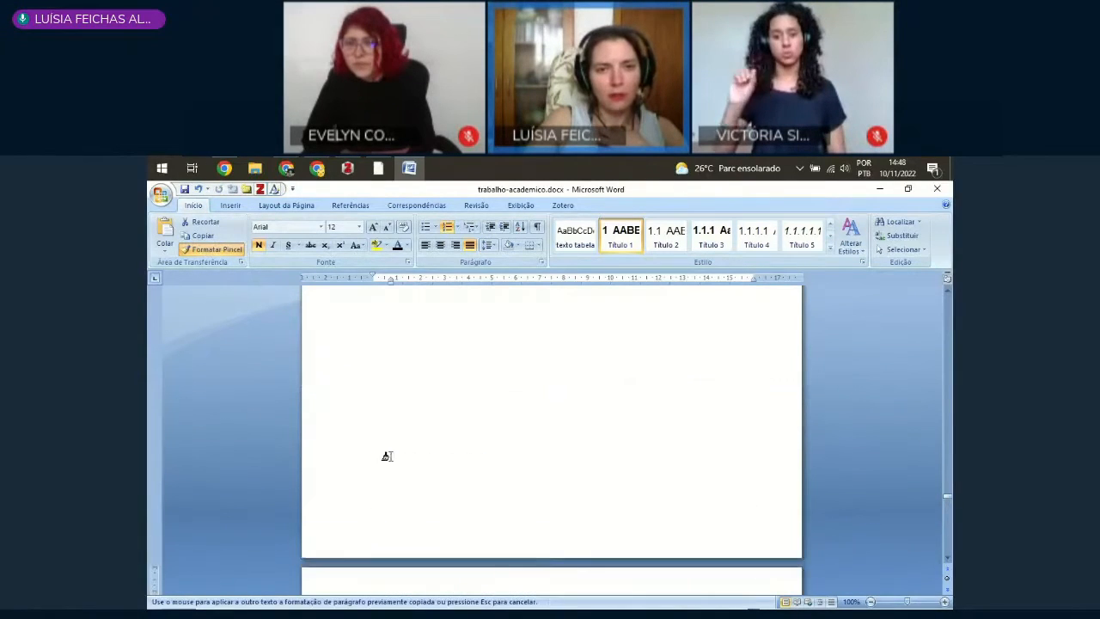
left_click(338, 380)
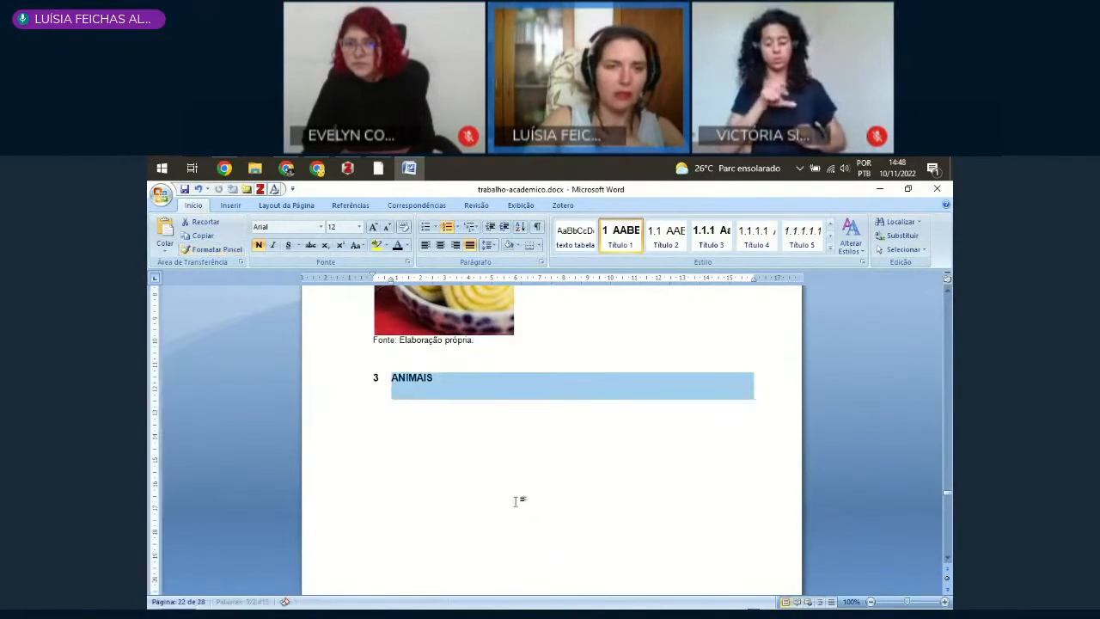
Step: Insert a next-page section break directly before the "Animais" heading so it starts on its own page
left_click(438, 379)
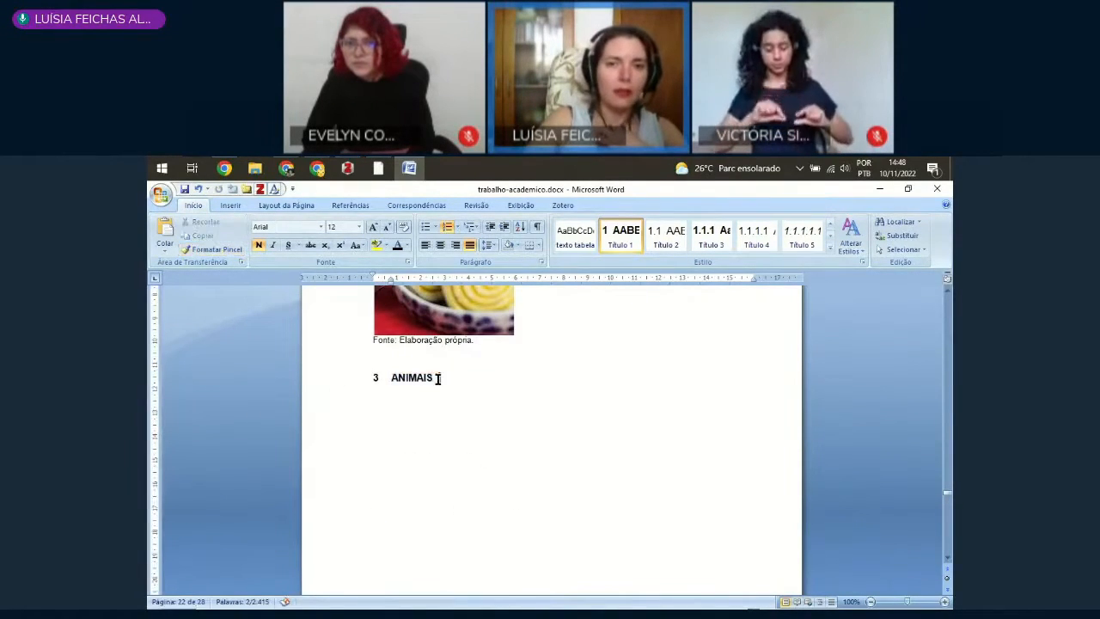
left_click(392, 378)
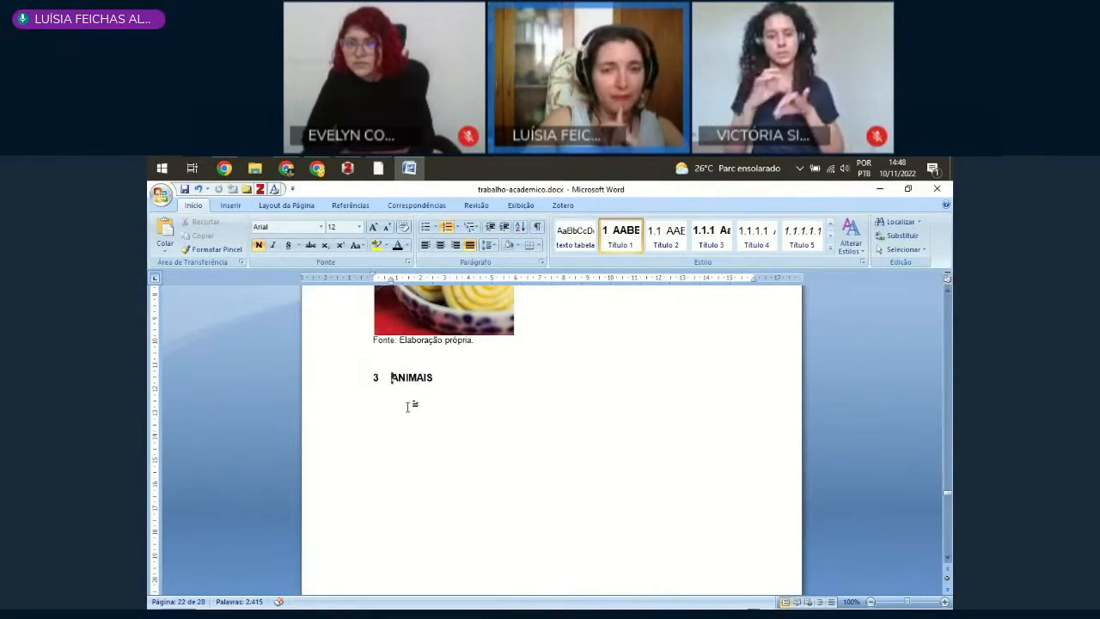
scroll(409, 405, "down", 10)
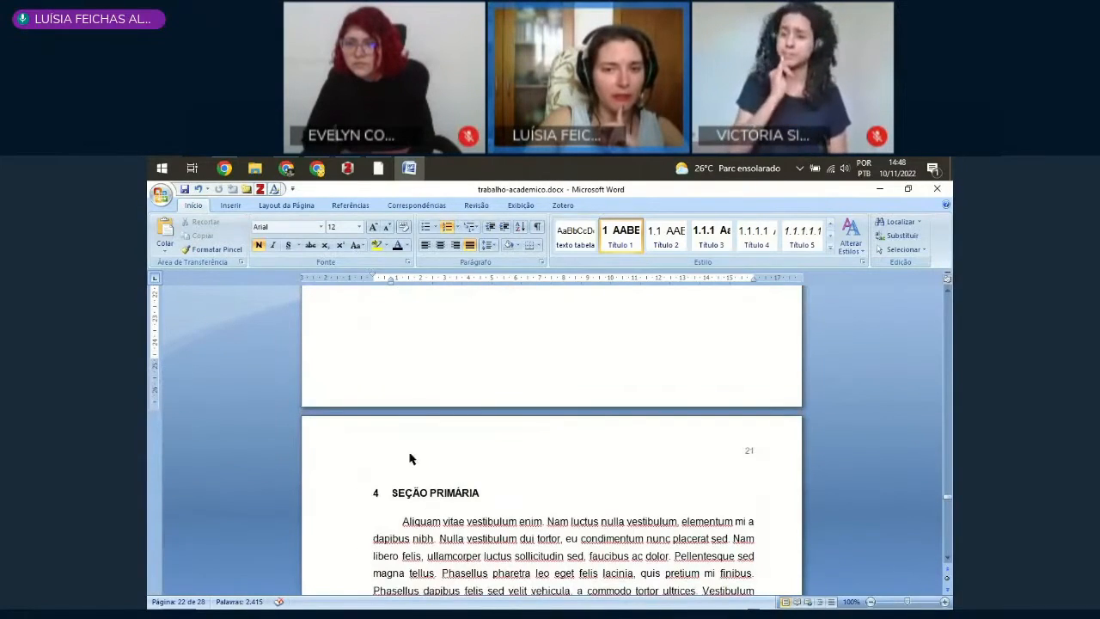
scroll(461, 427, "up", 8)
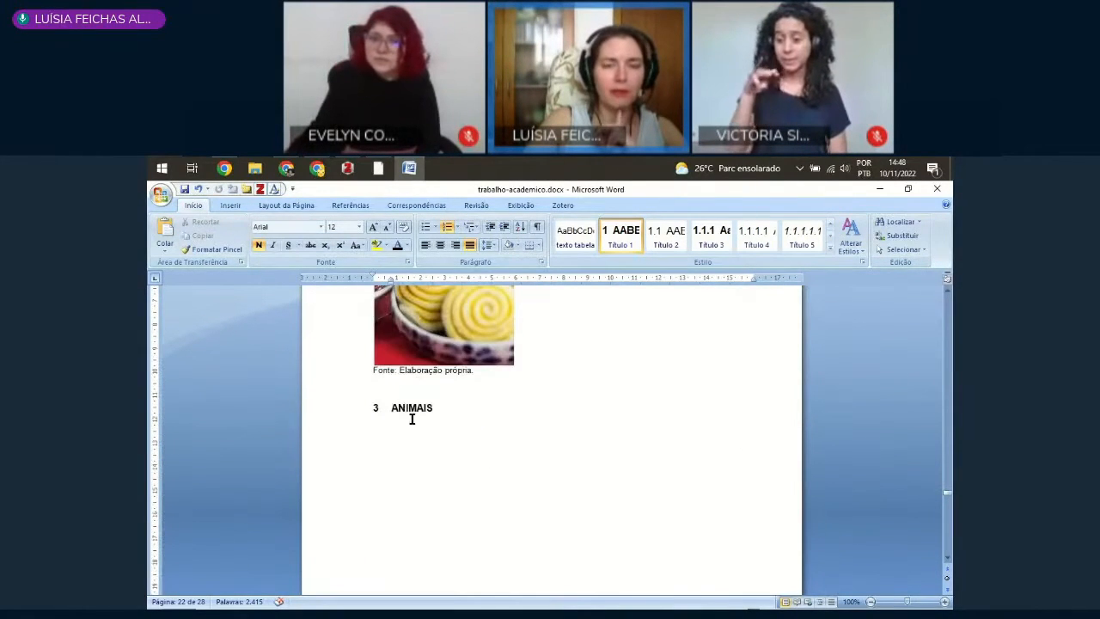
scroll(412, 421, "up", 5)
scroll(412, 344, "down", 4)
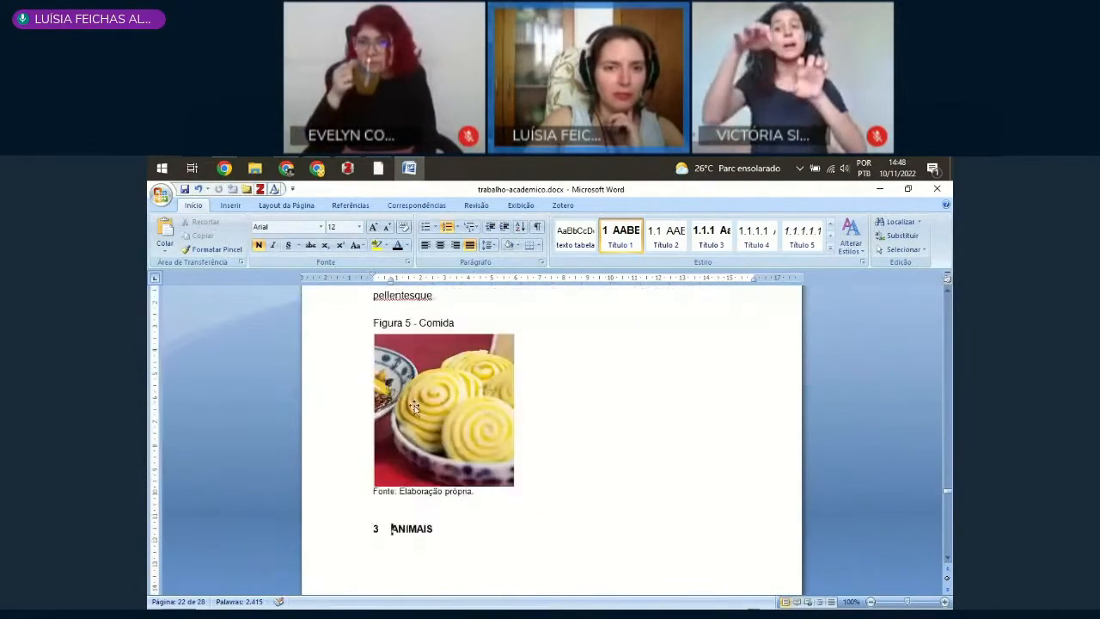
scroll(434, 488, "down", 3)
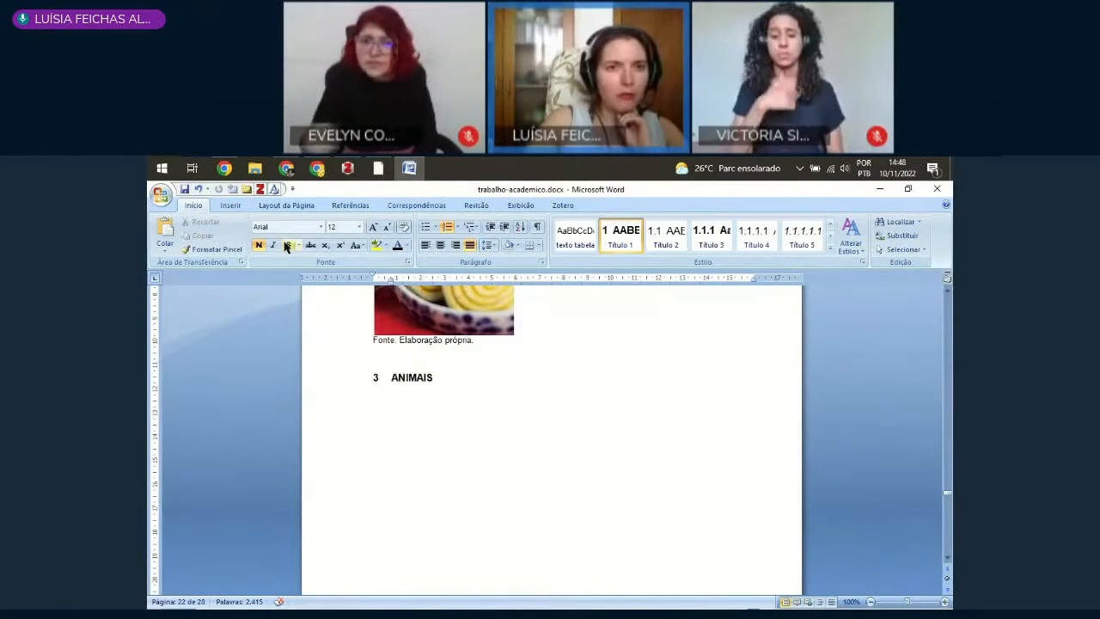
left_click(281, 206)
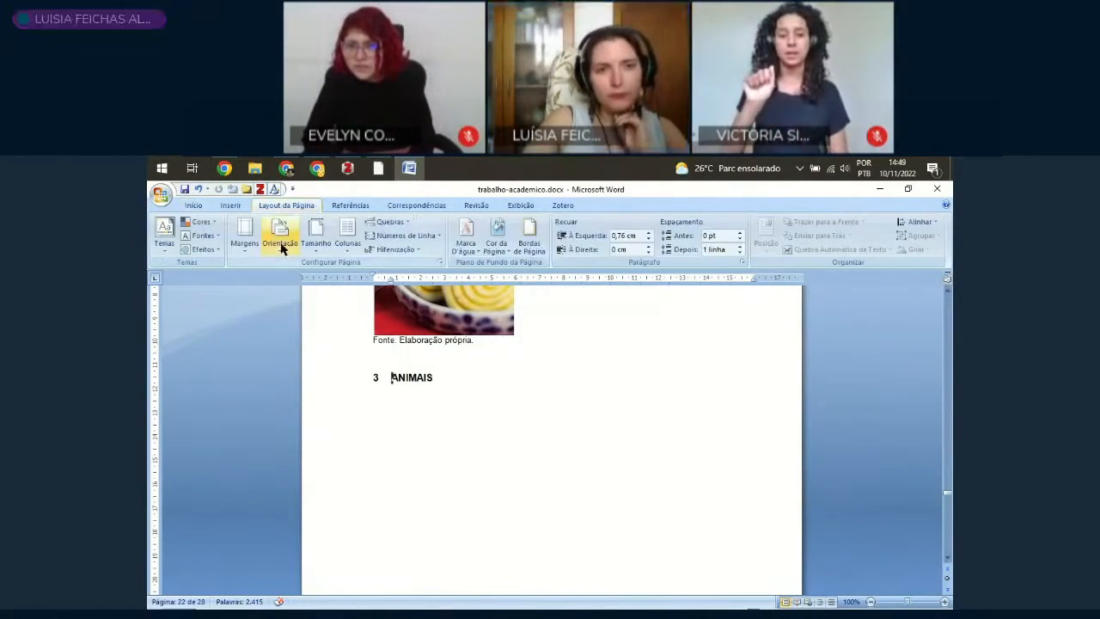
left_click(389, 225)
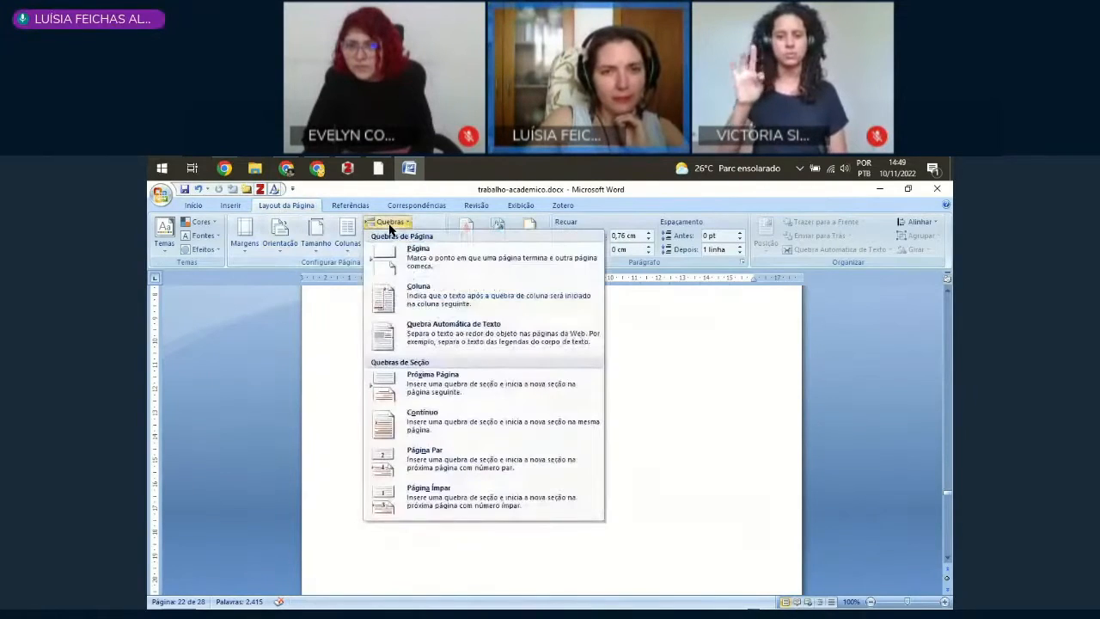
left_click(419, 384)
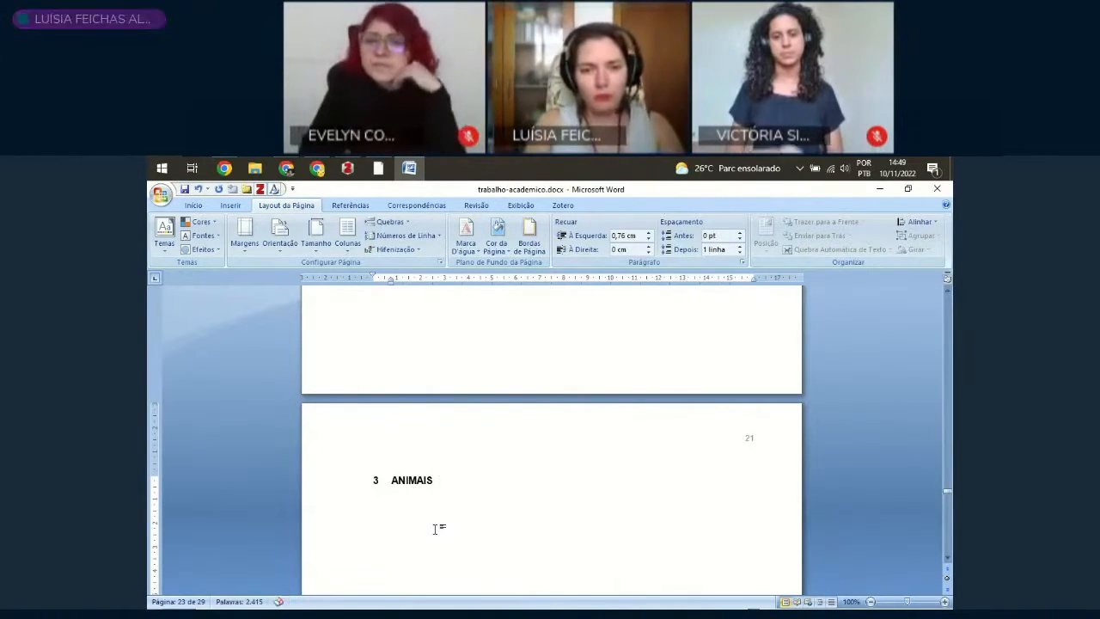
Step: Start an unnumbered paragraph below the "Animais" heading with the text "AQUI VEREMO"
key("Return")
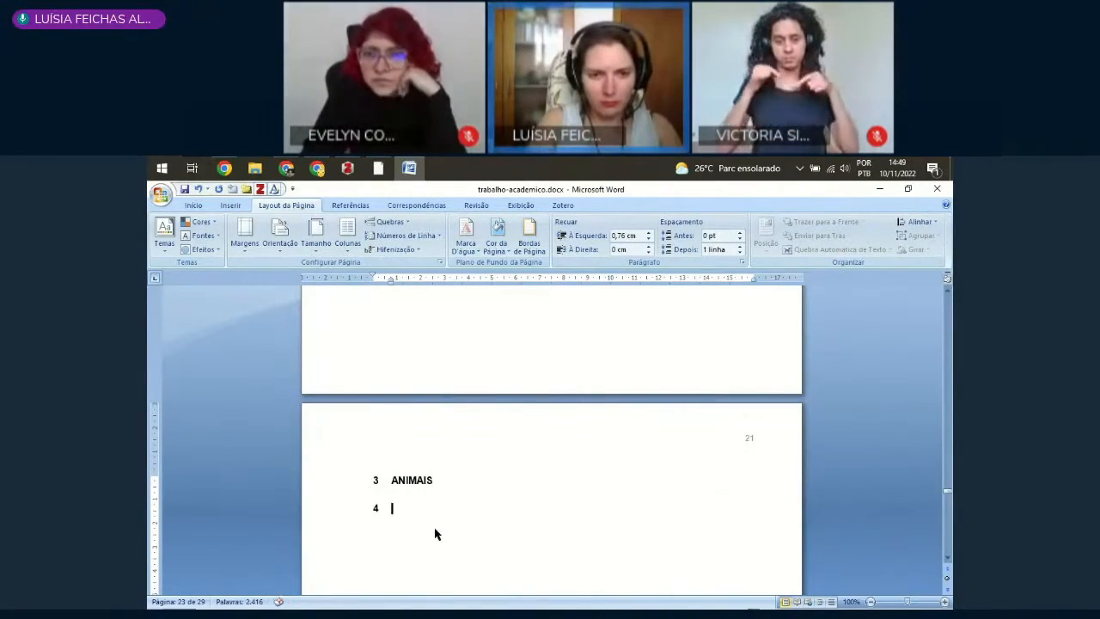
key("Up")
key("End")
key("Return")
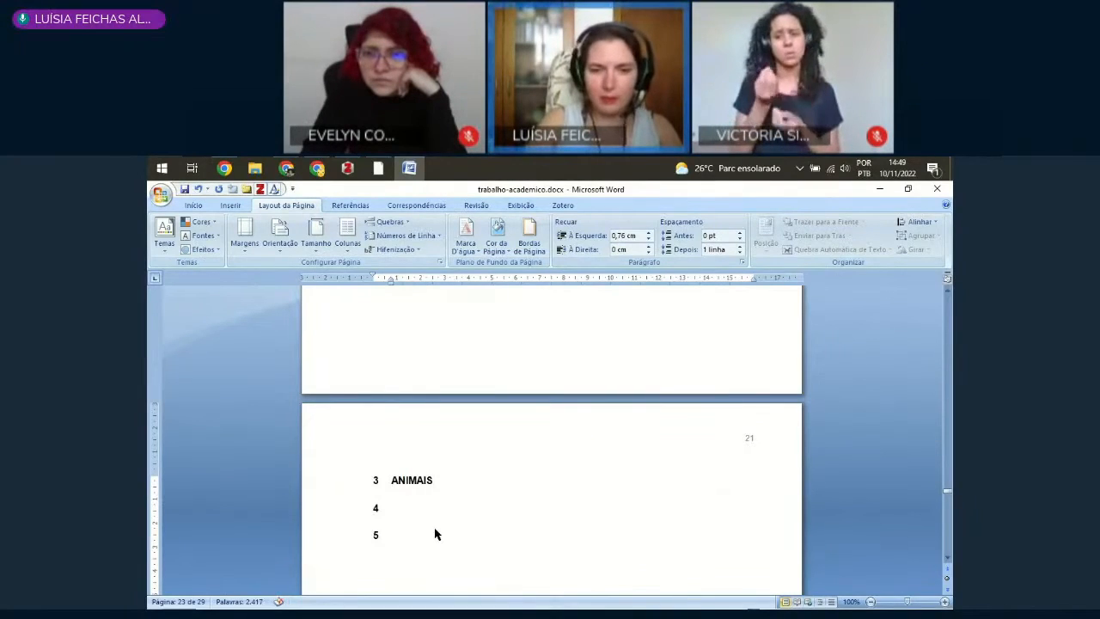
key("BackSpace")
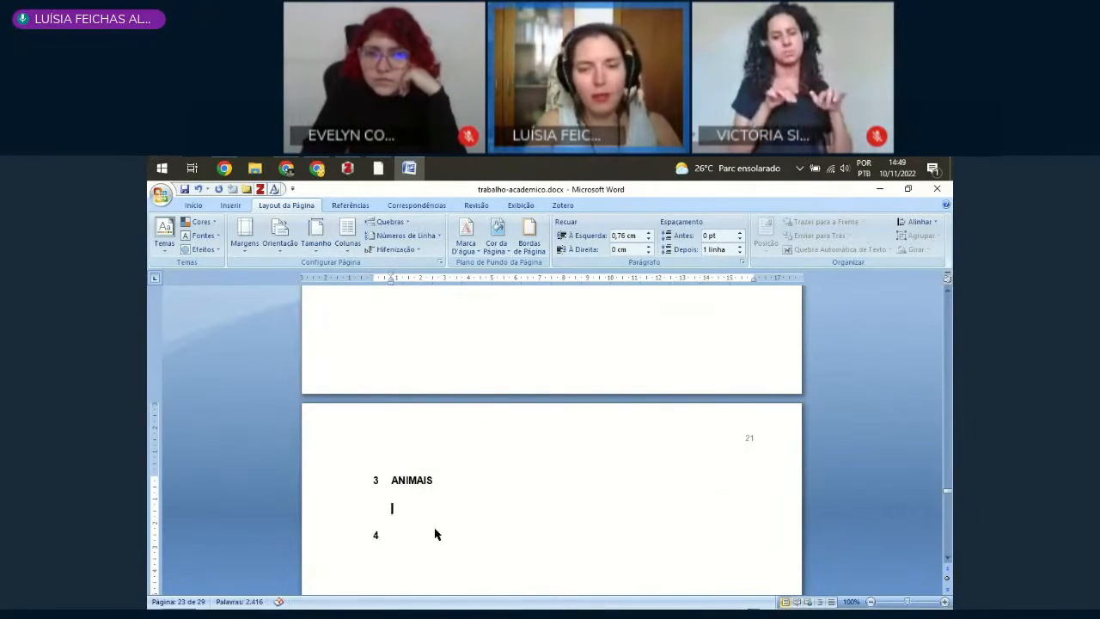
key("BackSpace")
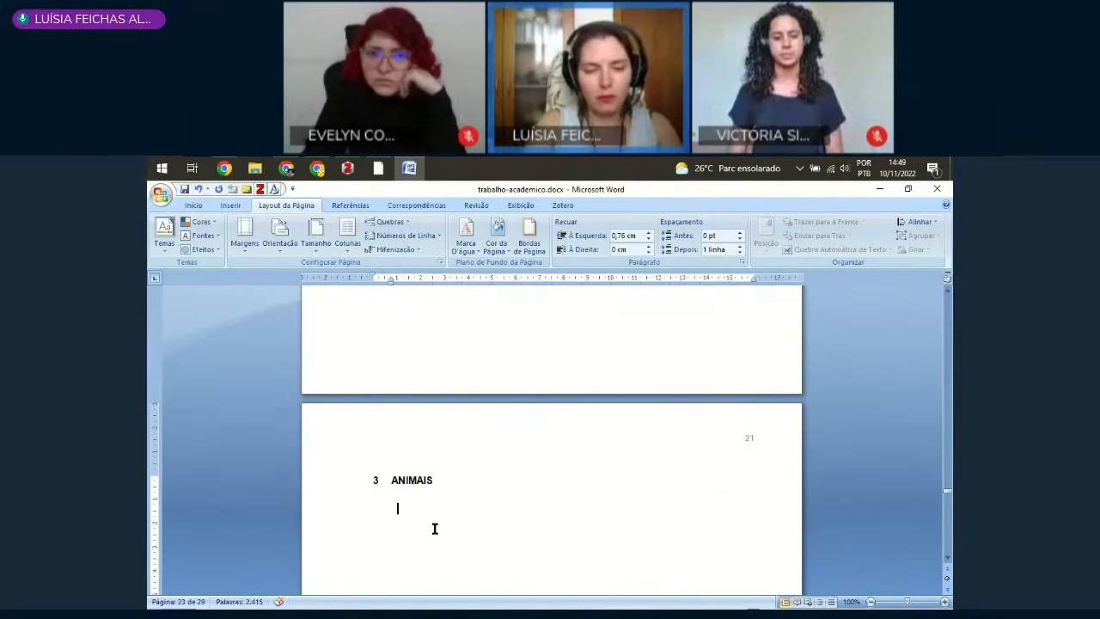
type("AQUI VER")
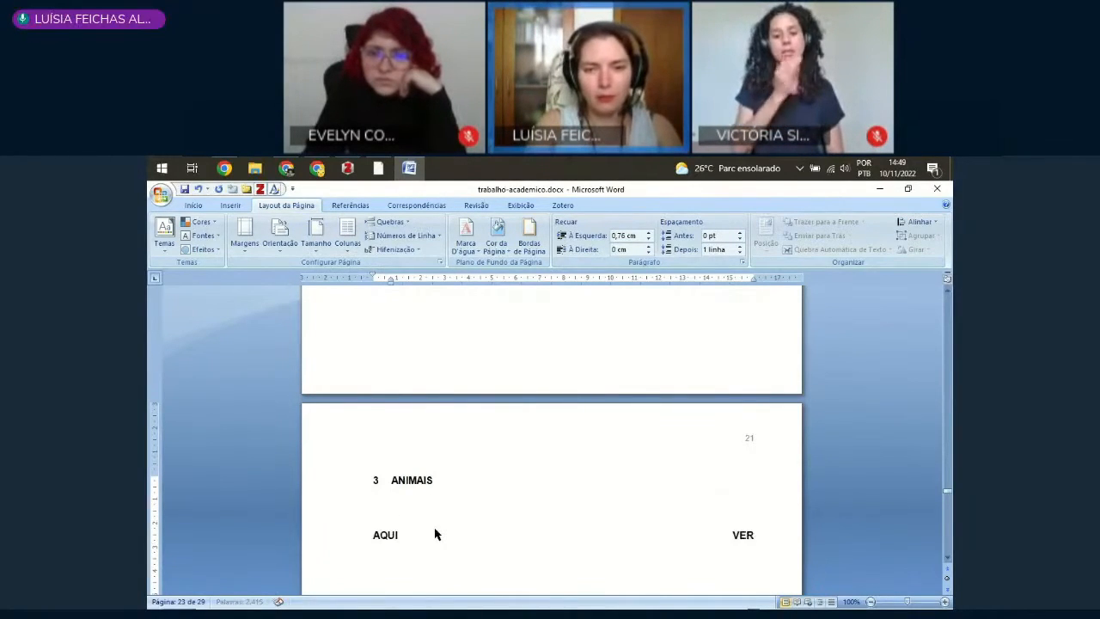
type("EMO")
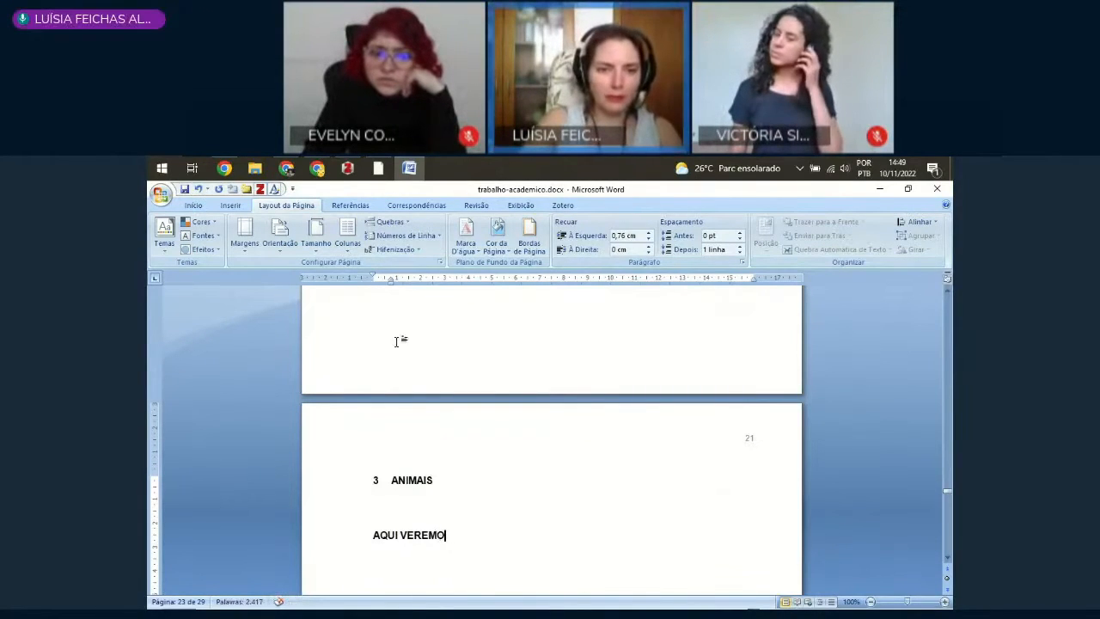
Step: Apply the Texto style to the new paragraph and the empty line above it
left_click_drag(315, 539, 314, 509)
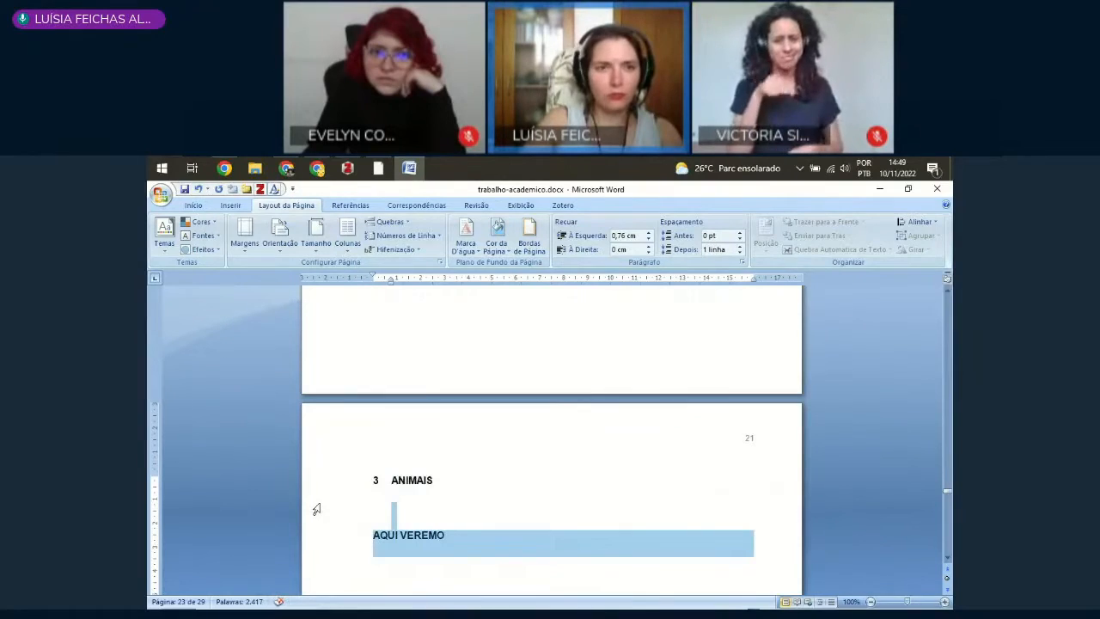
left_click(198, 209)
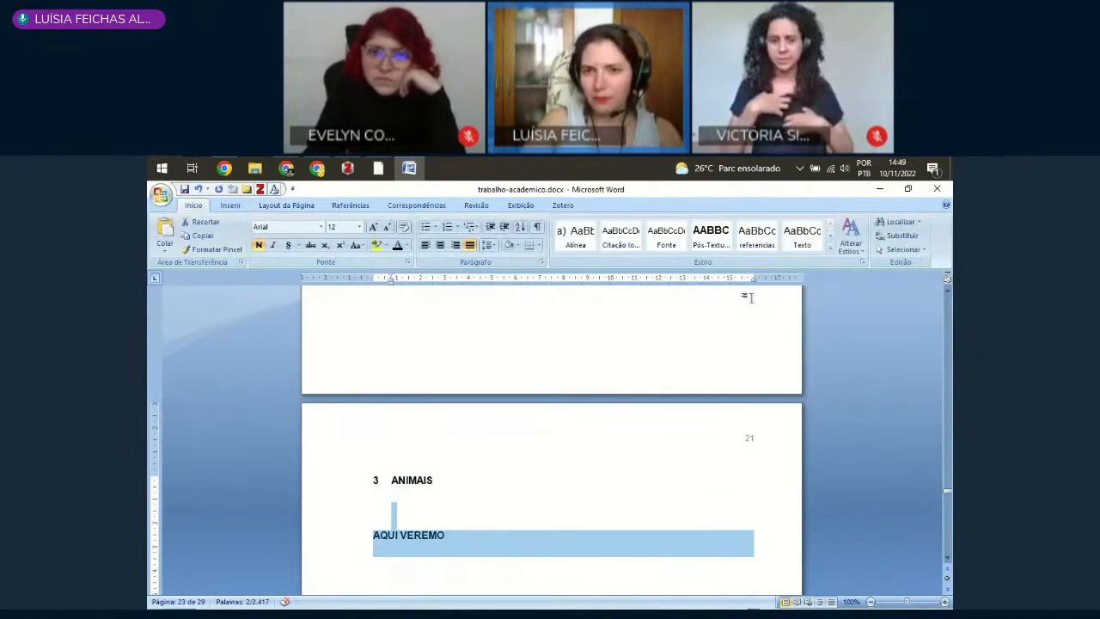
left_click(798, 242)
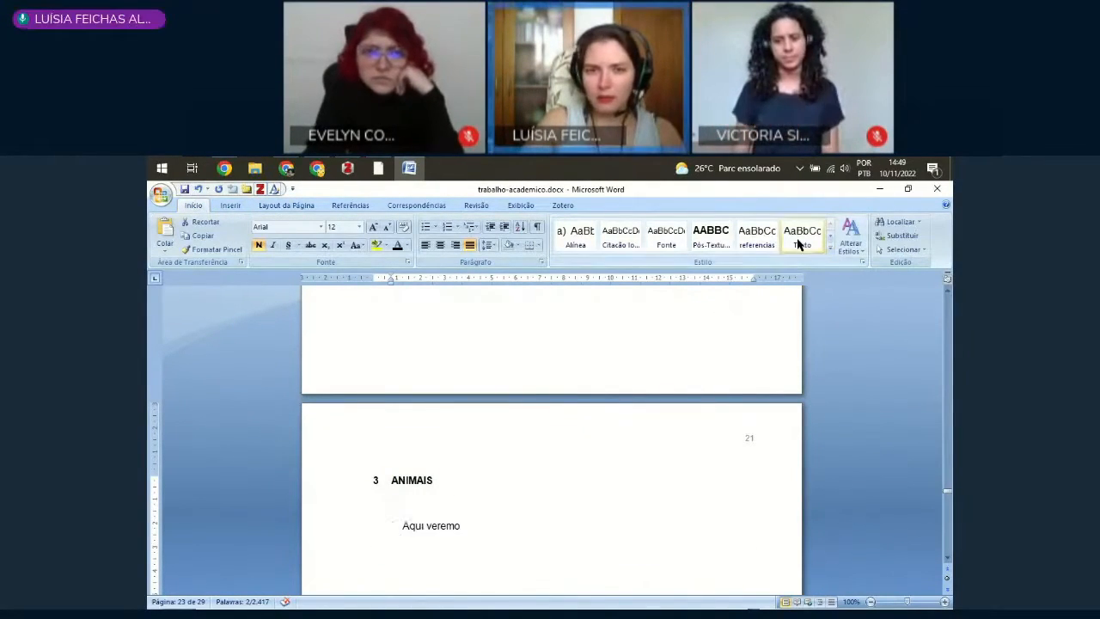
left_click(798, 244)
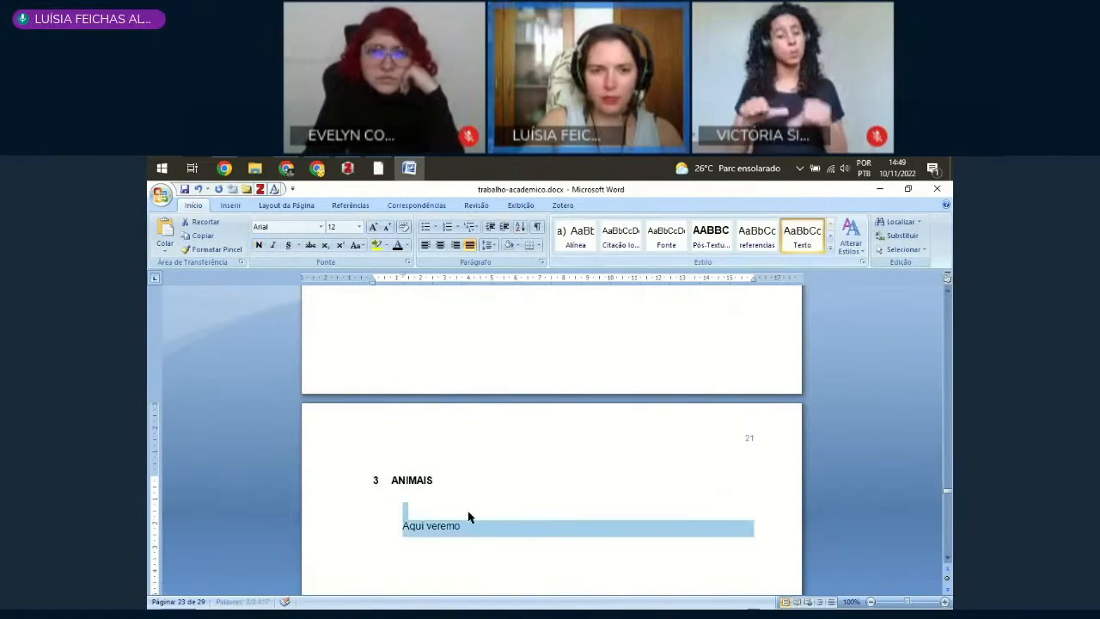
Step: Remove the empty line below the "Animais" heading and complete the paragraph as "Aqui veremos algumas definições..."
left_click(426, 508)
key("Delete")
key("End")
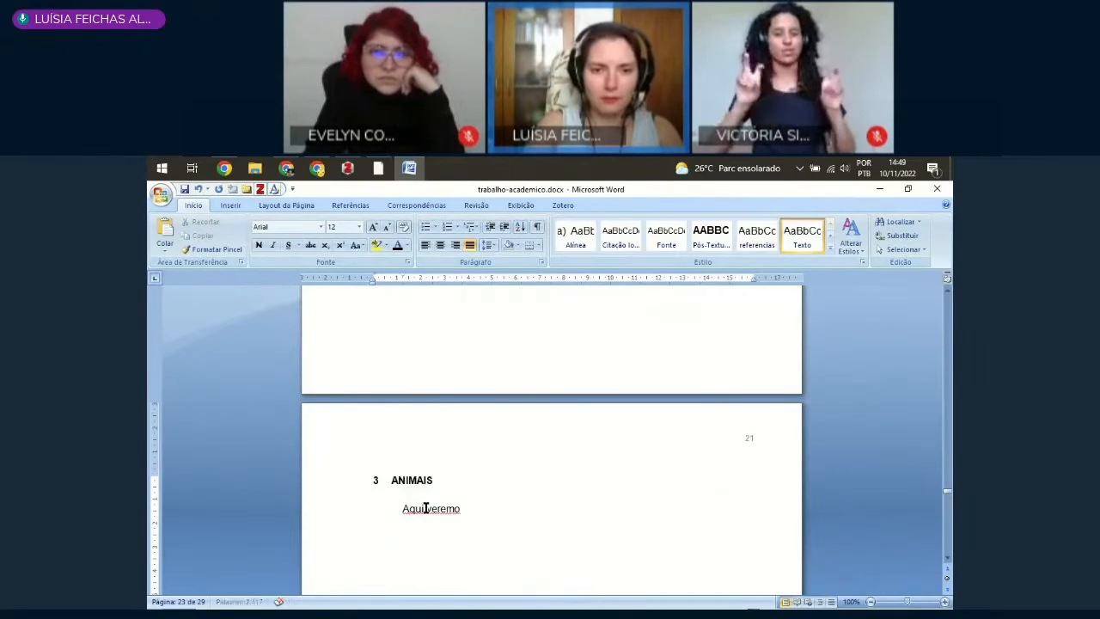
key("Delete")
key("ctrl+z")
key("Up")
key("Down")
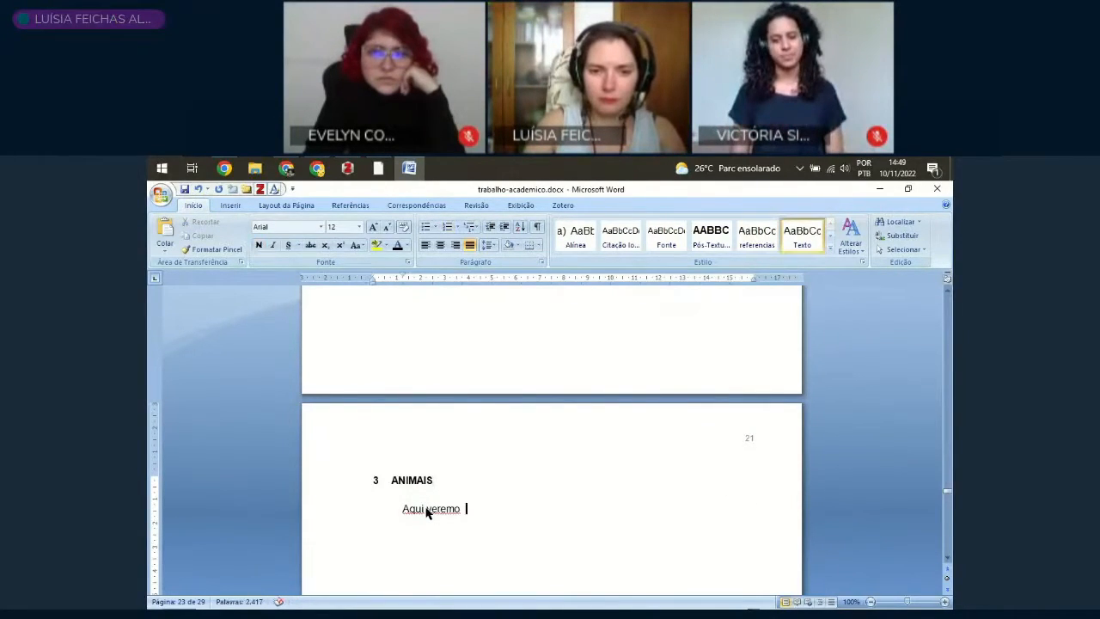
type("s al")
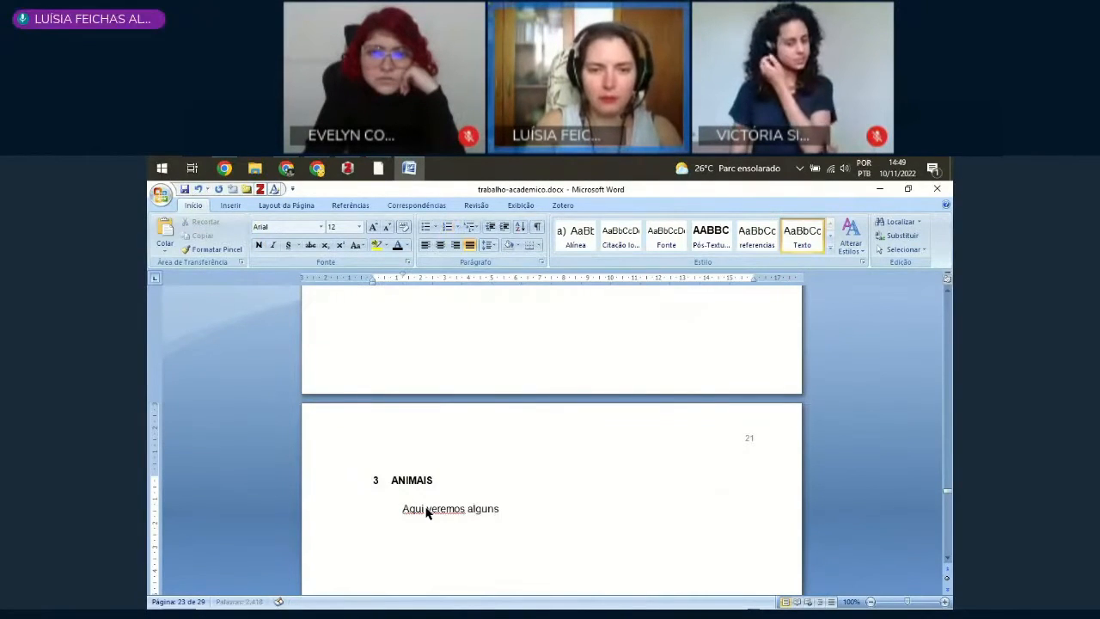
type("gumas definições...")
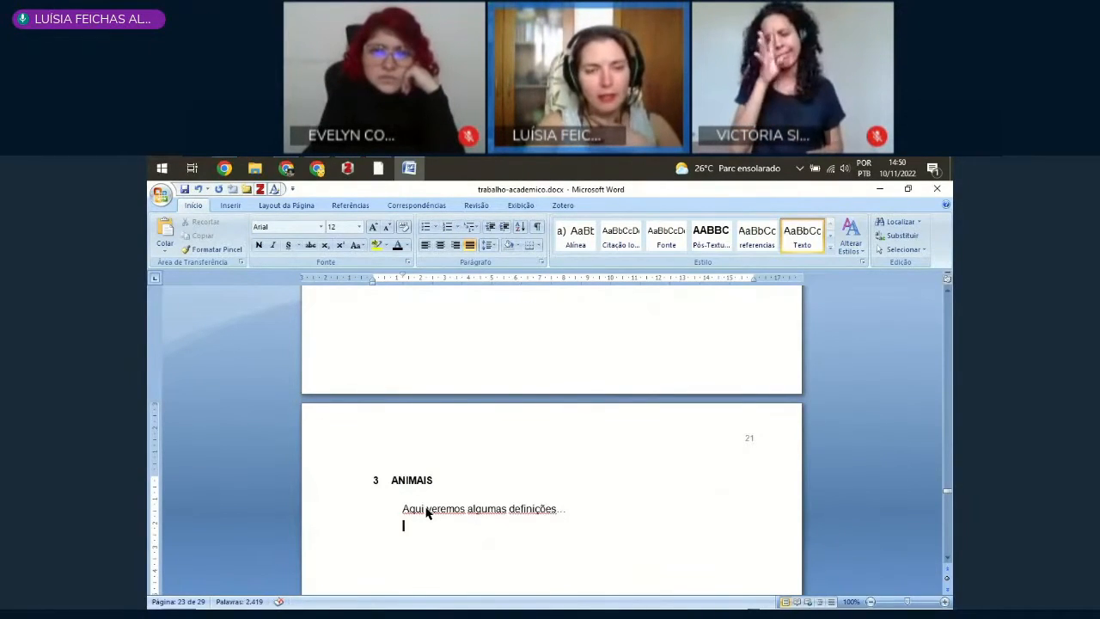
type("Ani")
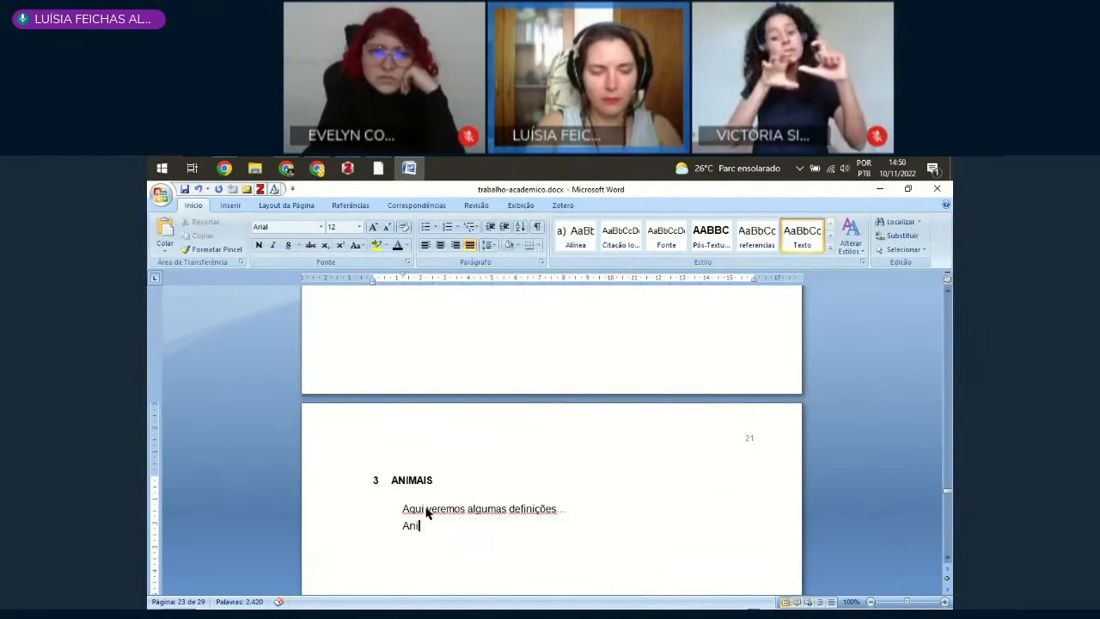
type("mais")
Step: Add a line reading "Silvestres" below the introductory paragraph
key("shift+Home")
type("Sil")
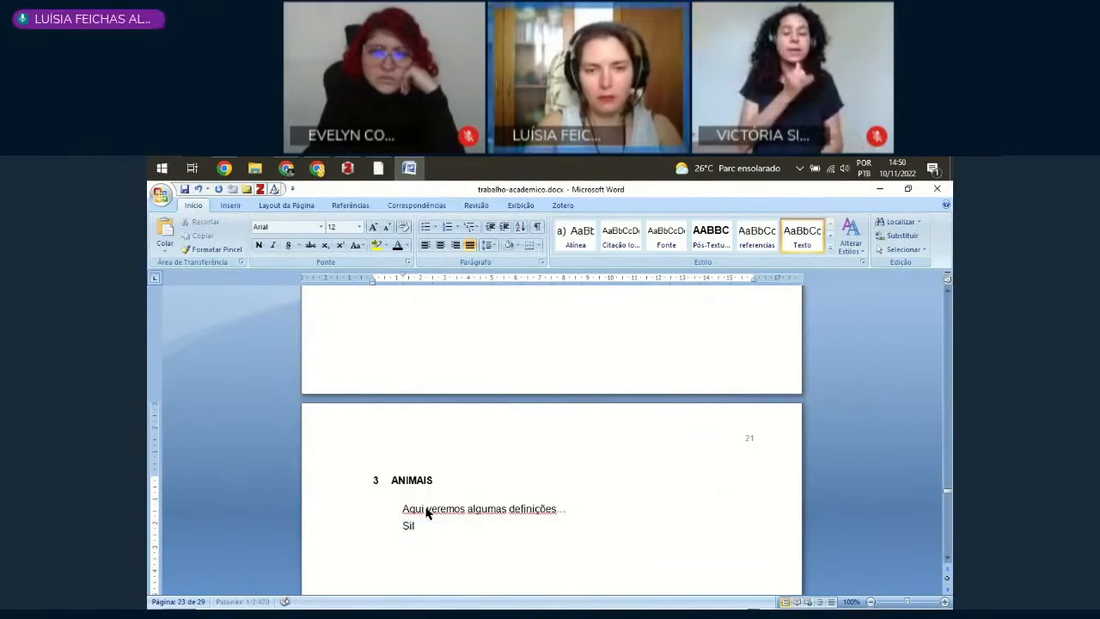
type("vestres")
key("Return")
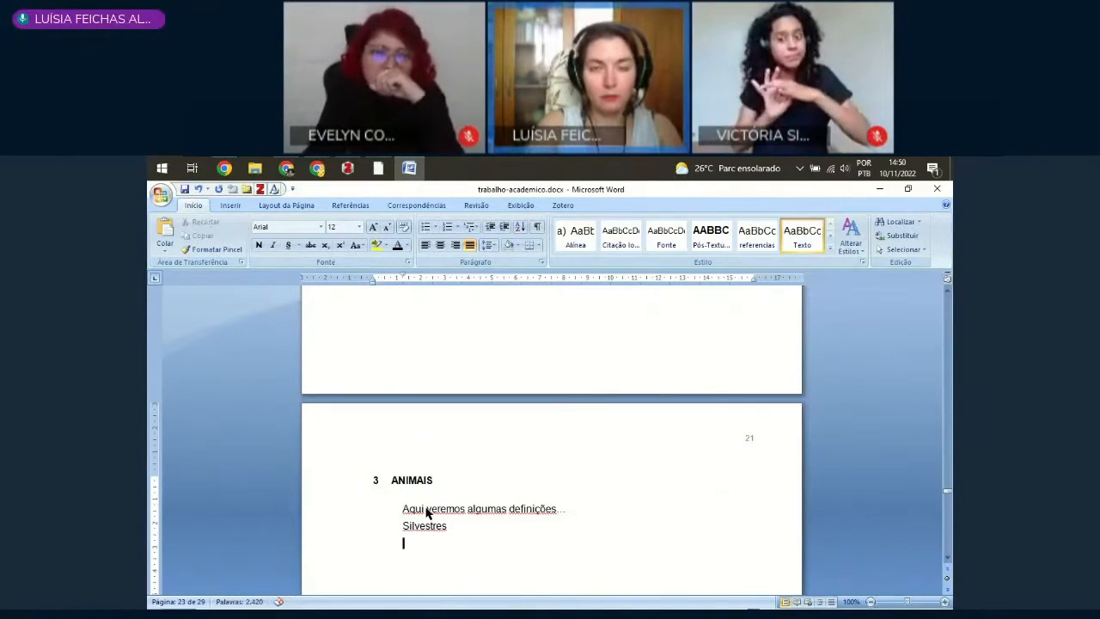
Step: Add a line reading "Domésticos" below "Silvestres"
type("Dom")
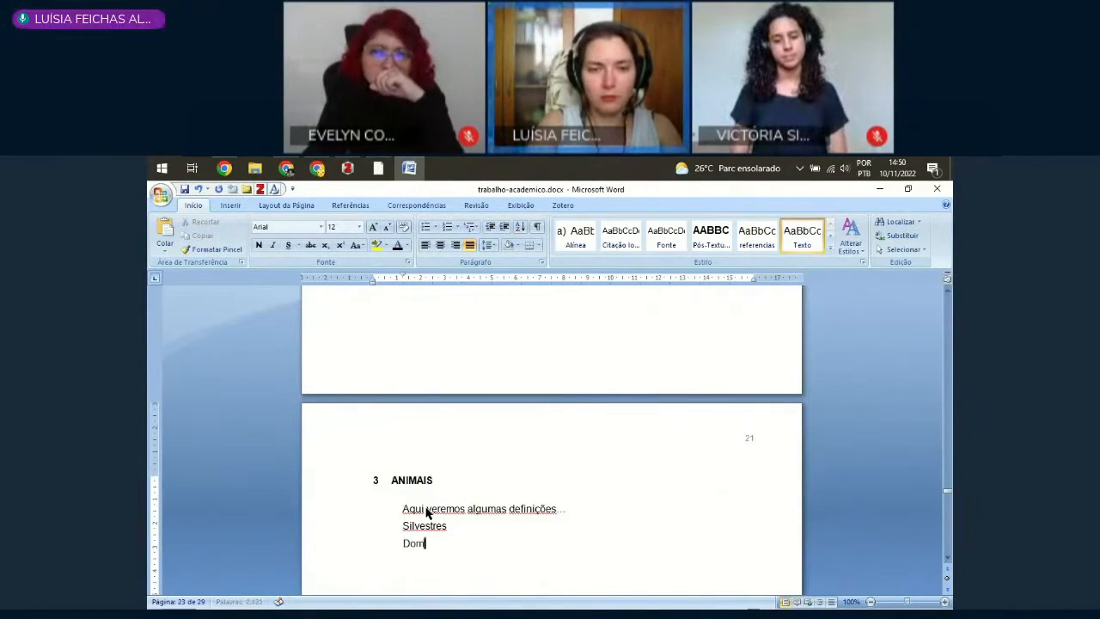
type("ésitcos")
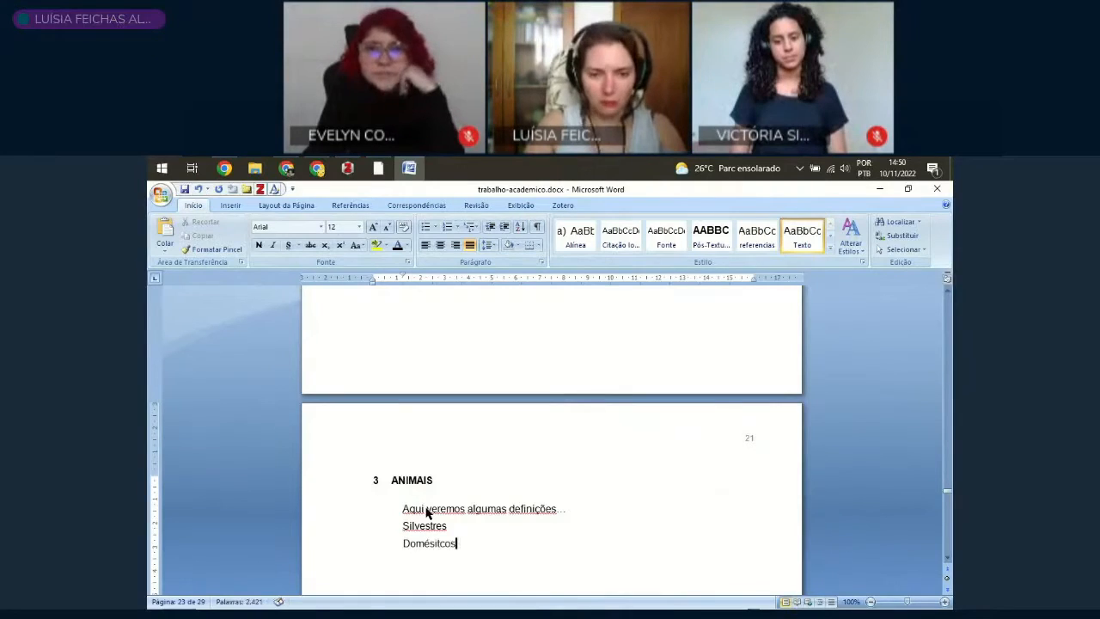
key("Left")
key("Left")
key("Left")
key("Delete")
key("Right")
type("i")
key("Up")
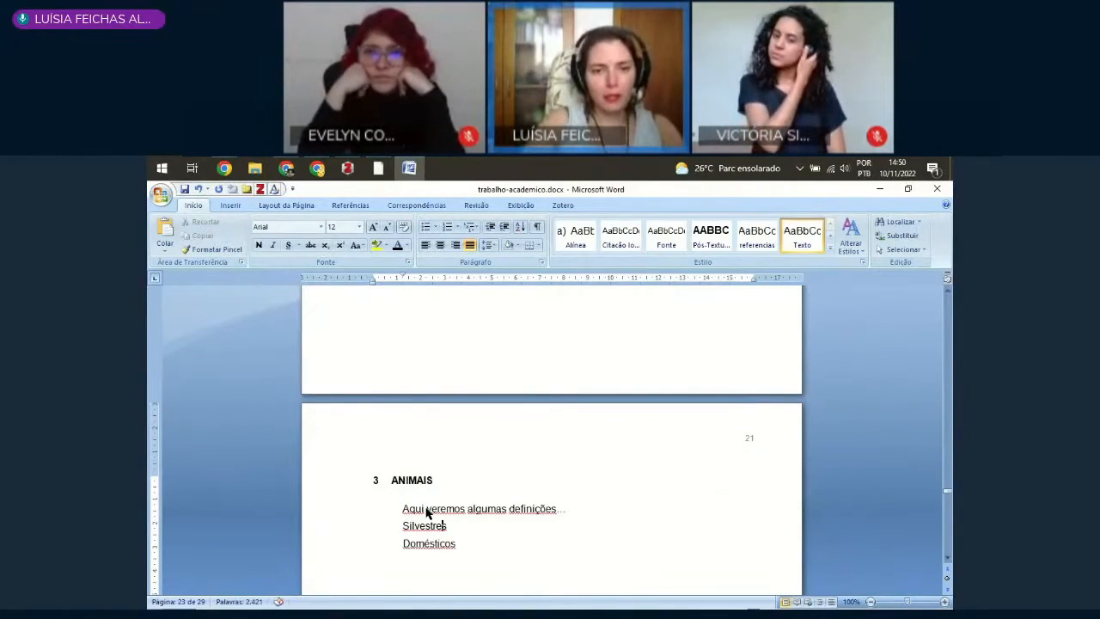
Step: Apply the Título 2 style to the "Silvestres" and "Domésticos" lines
left_click(351, 533)
left_click(342, 548)
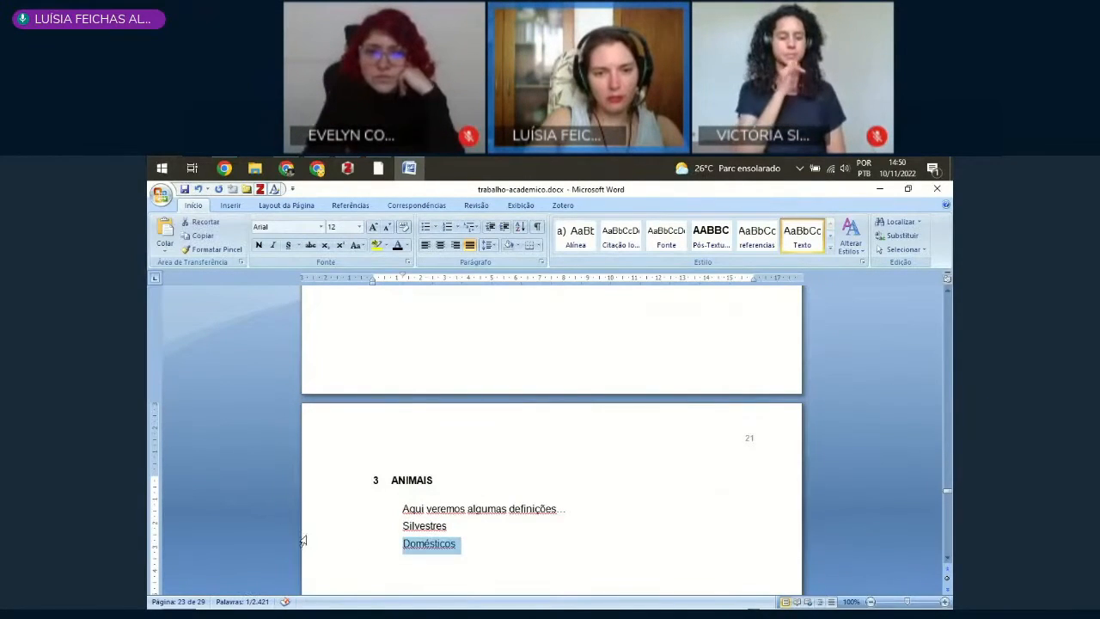
left_click(314, 528)
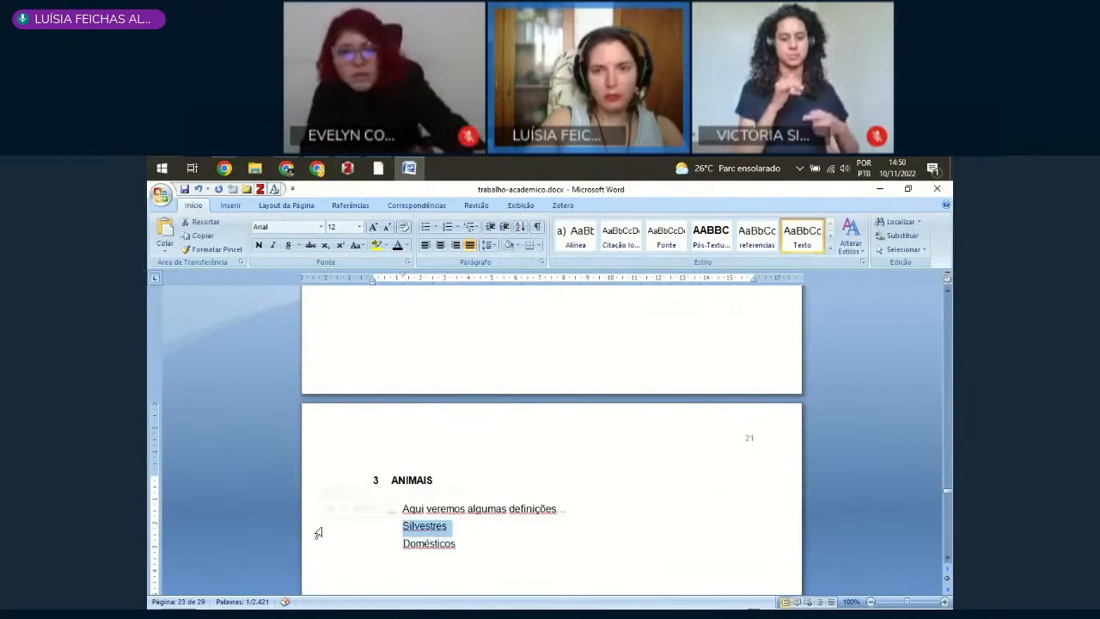
left_click(830, 250)
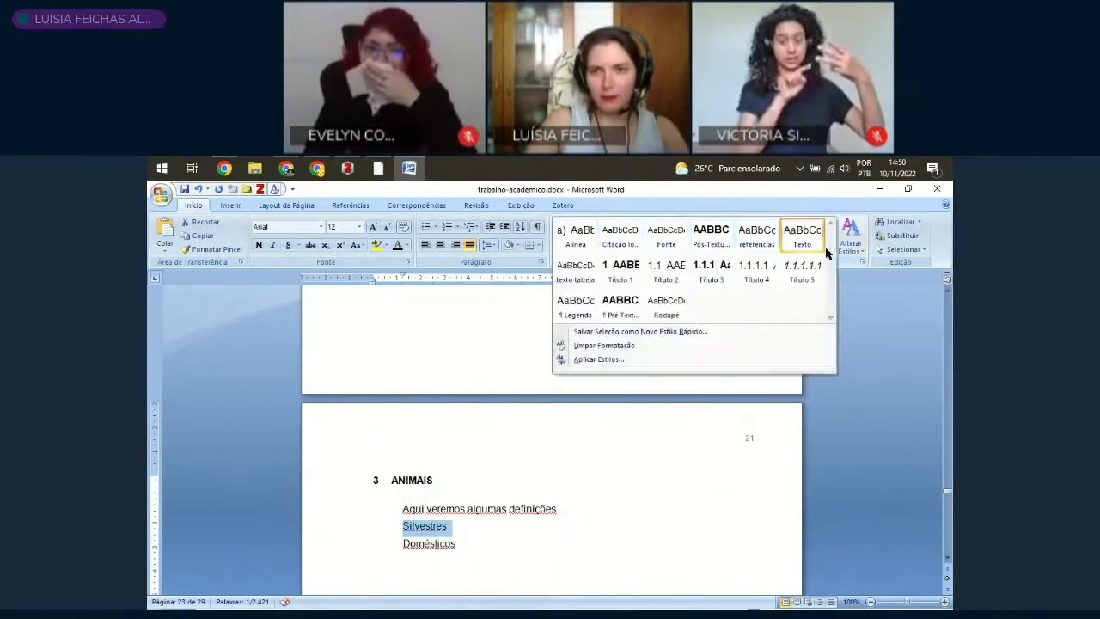
left_click(658, 277)
left_click(333, 532)
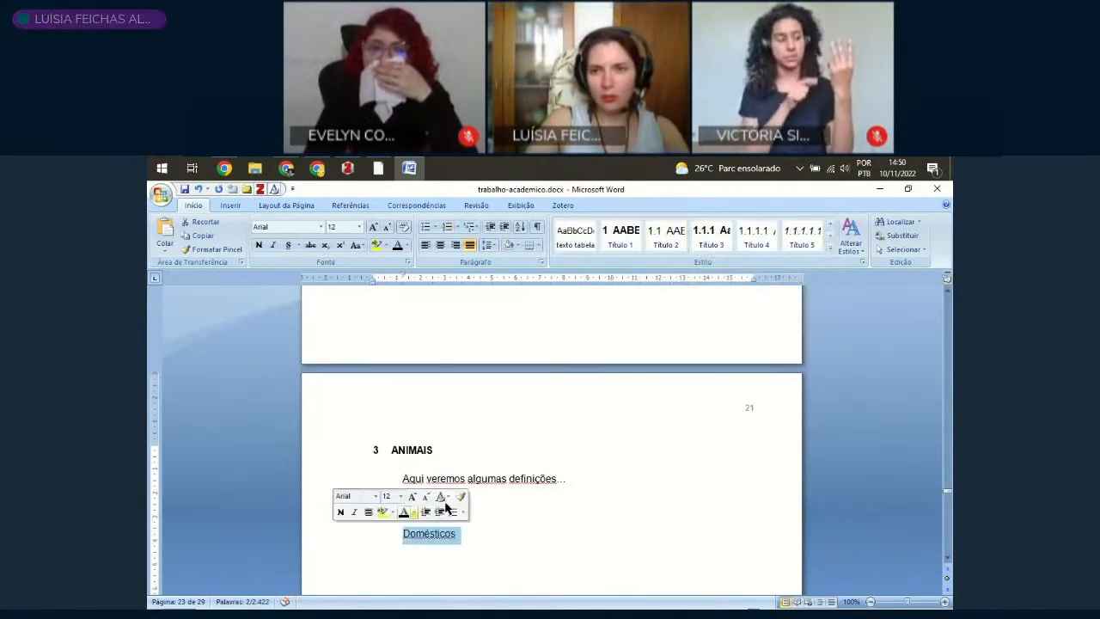
left_click(665, 234)
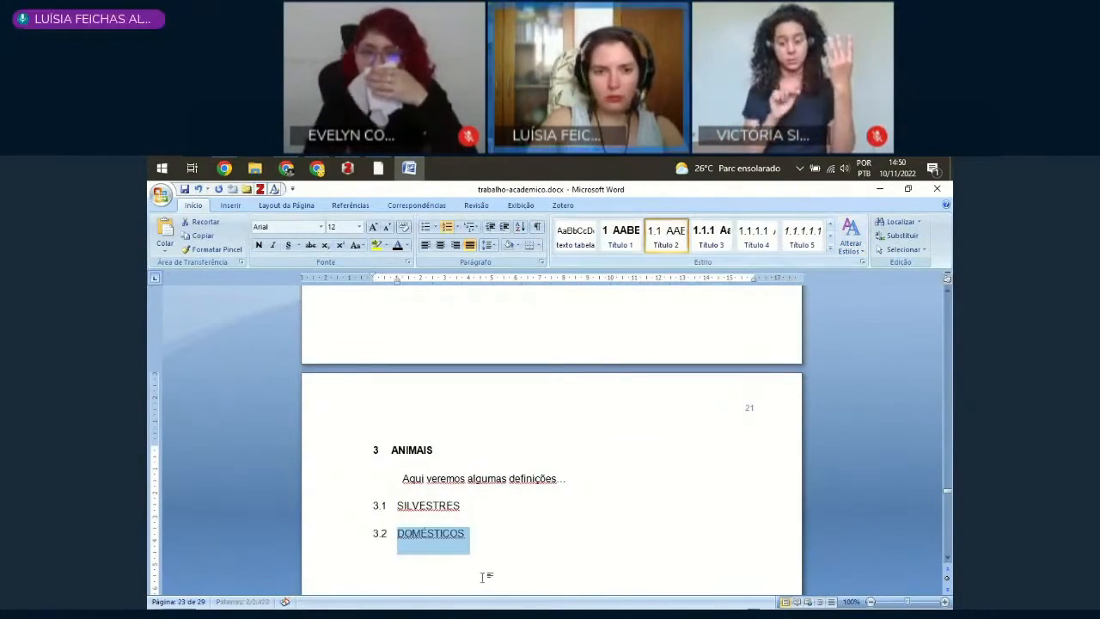
Step: Add a line reading "Arara" under the "Silvestres" heading, with an empty line above it
left_click(476, 509)
key("Return")
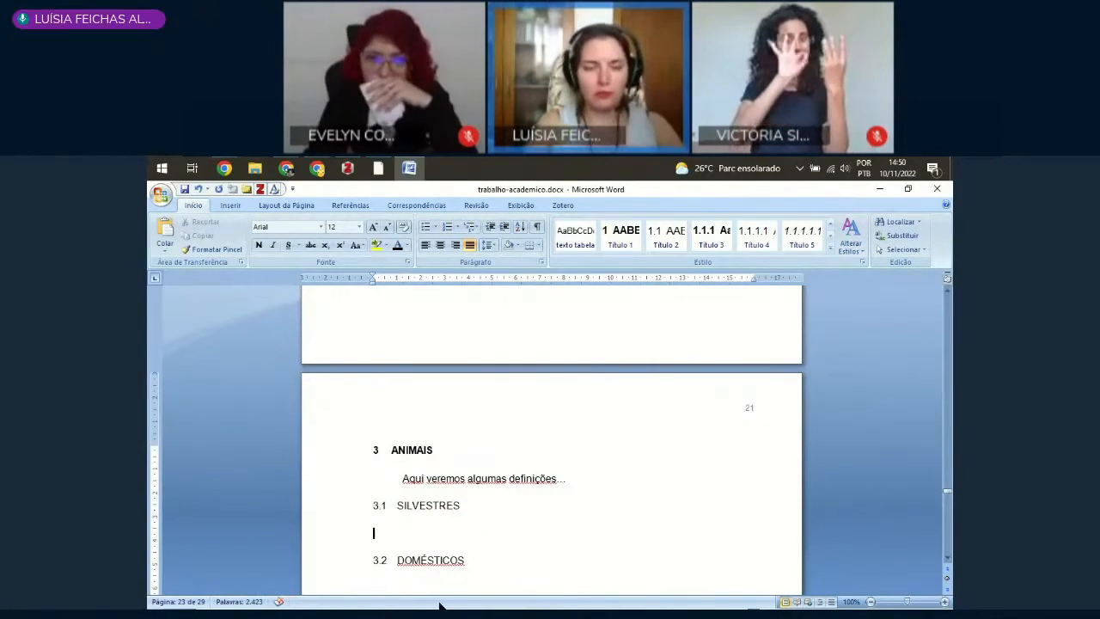
type("Arara")
key("Return")
key("Up")
key("Up")
key("End")
key("Return")
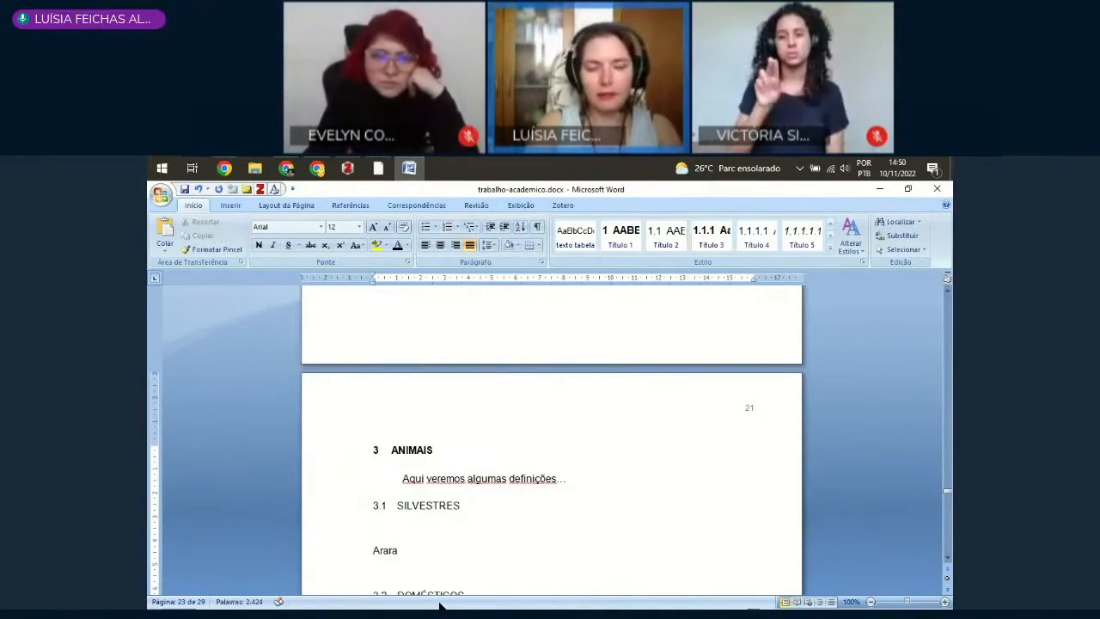
Step: Write "A seguir descorremos sobre os animais silvestres da caatinga." in the empty line above "Arara"
type("A seguir")
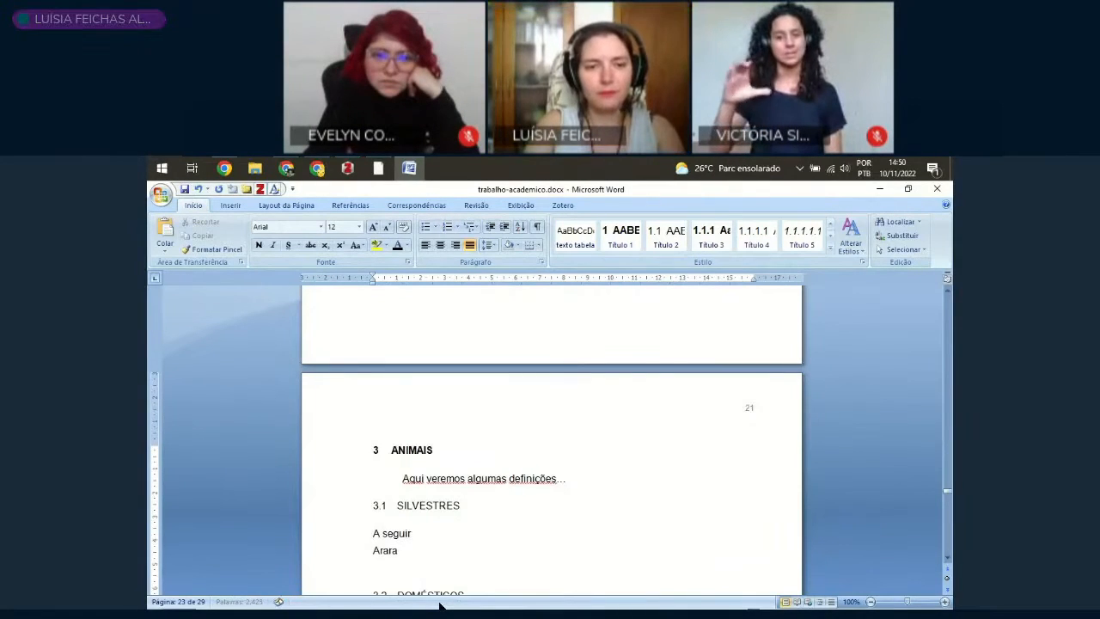
type(" descorremos sobre os animais silvestres")
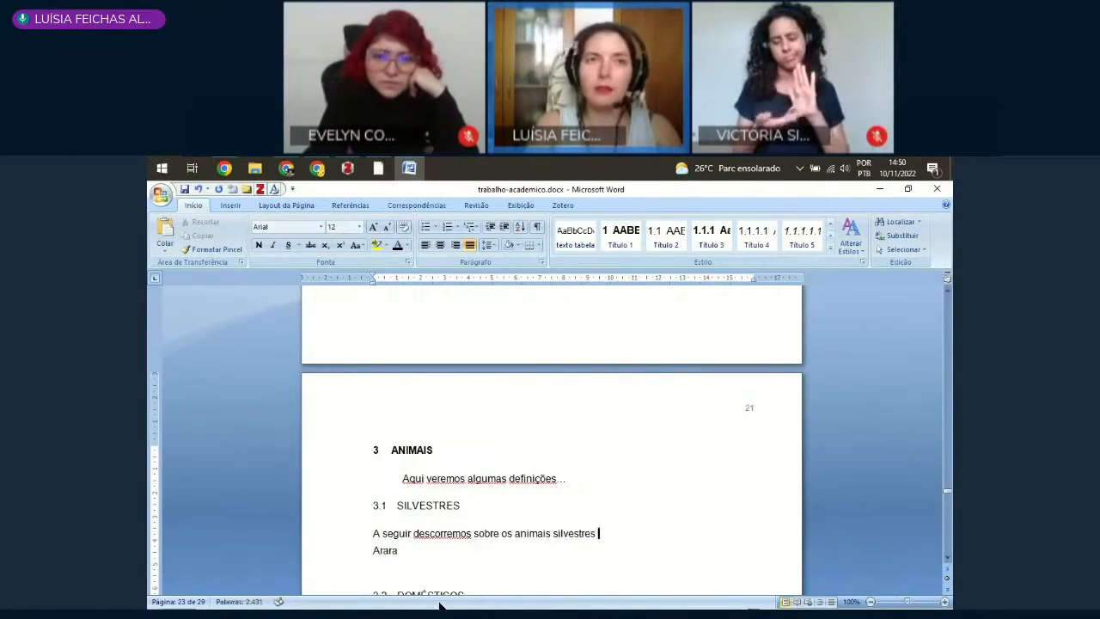
type("atinga.")
Step: Add the lines "Quati" and "Zebra" below "Arara"
scroll(504, 540, "down", 2)
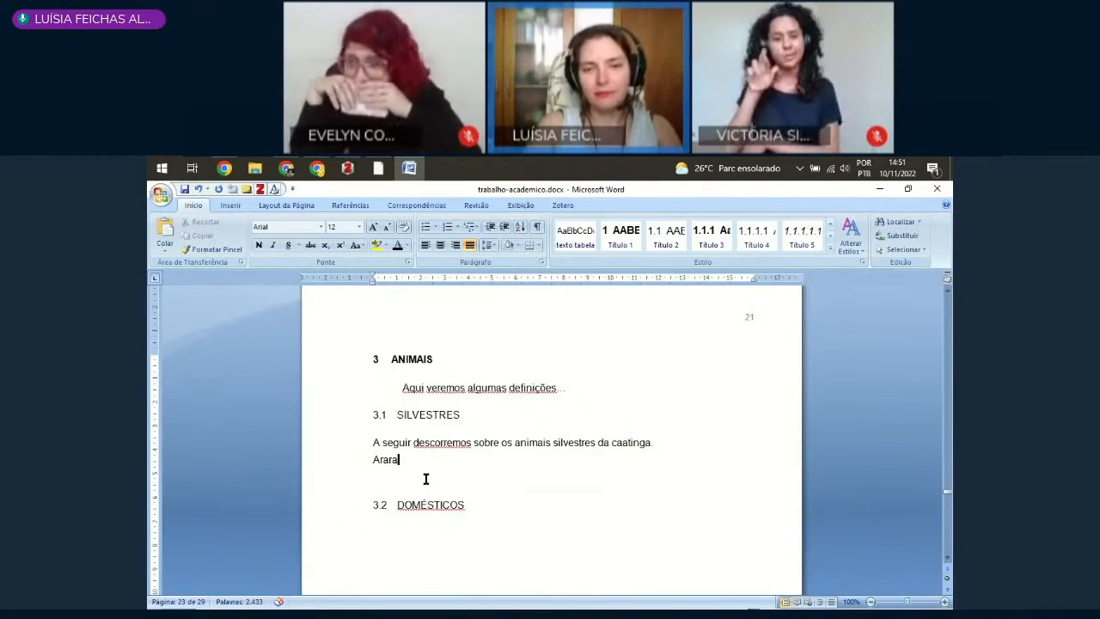
key("Return")
type("Qua")
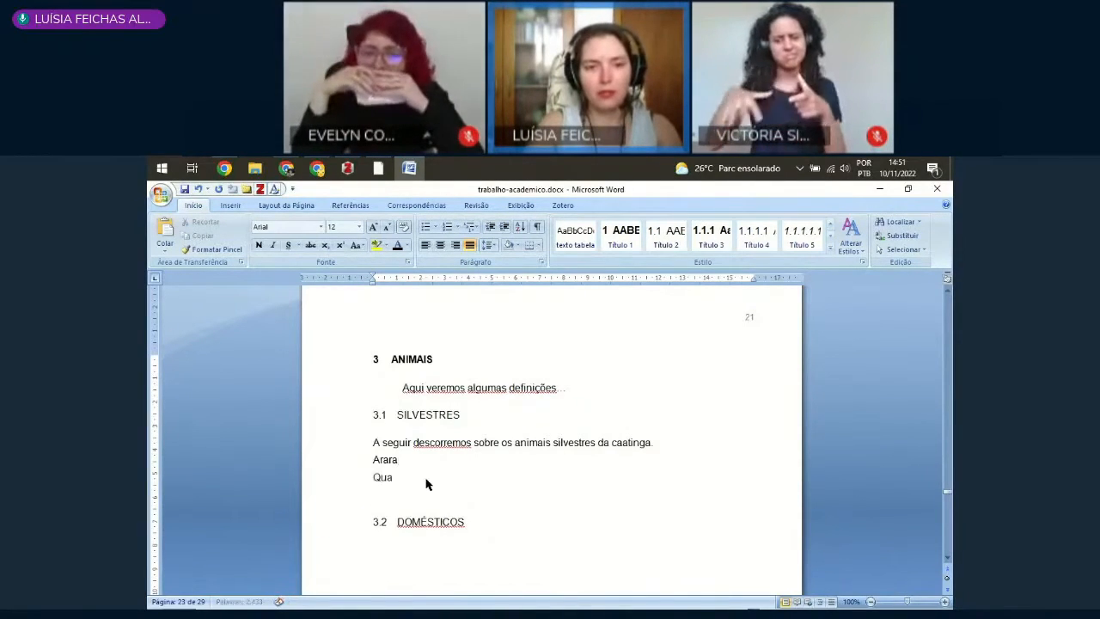
type("ti")
key("Return")
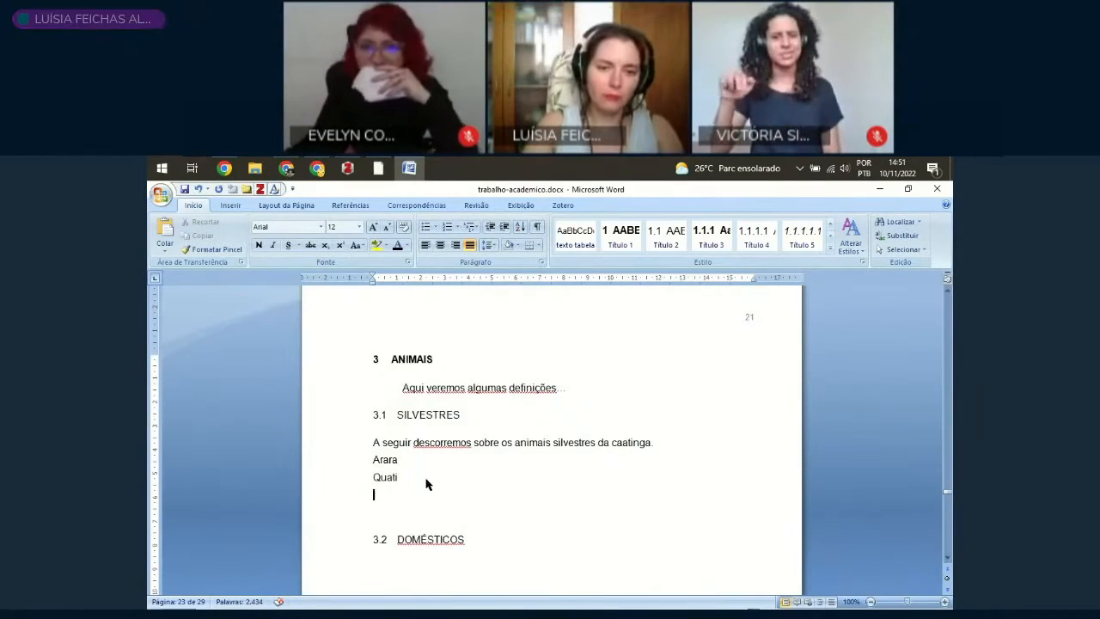
type("Zebra")
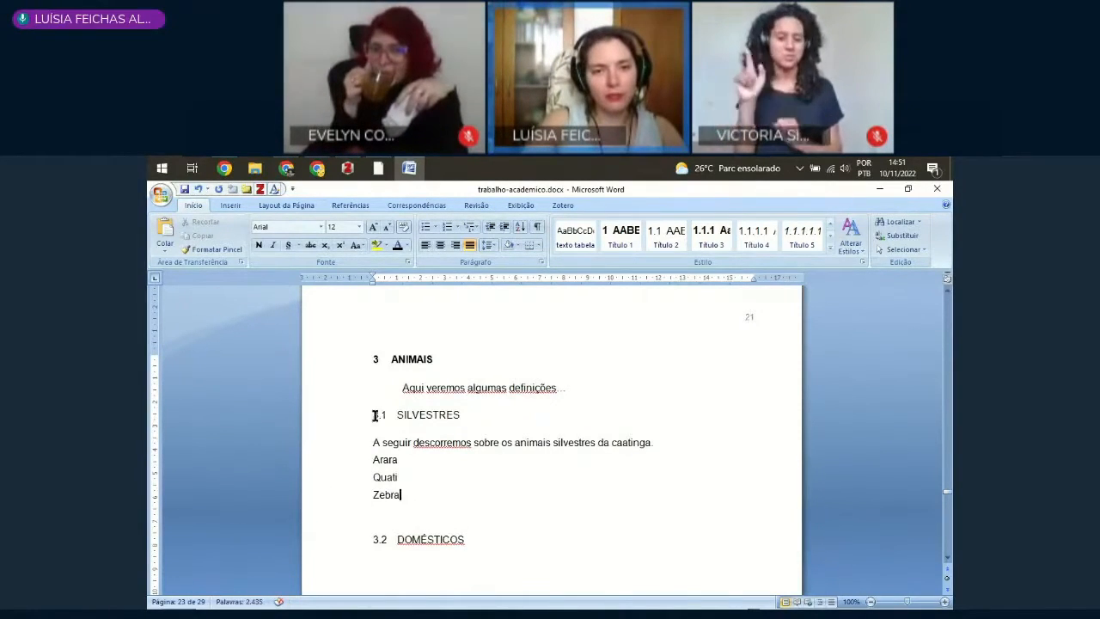
Step: Apply the Título 3 style to the "Arara" line
left_click(343, 464)
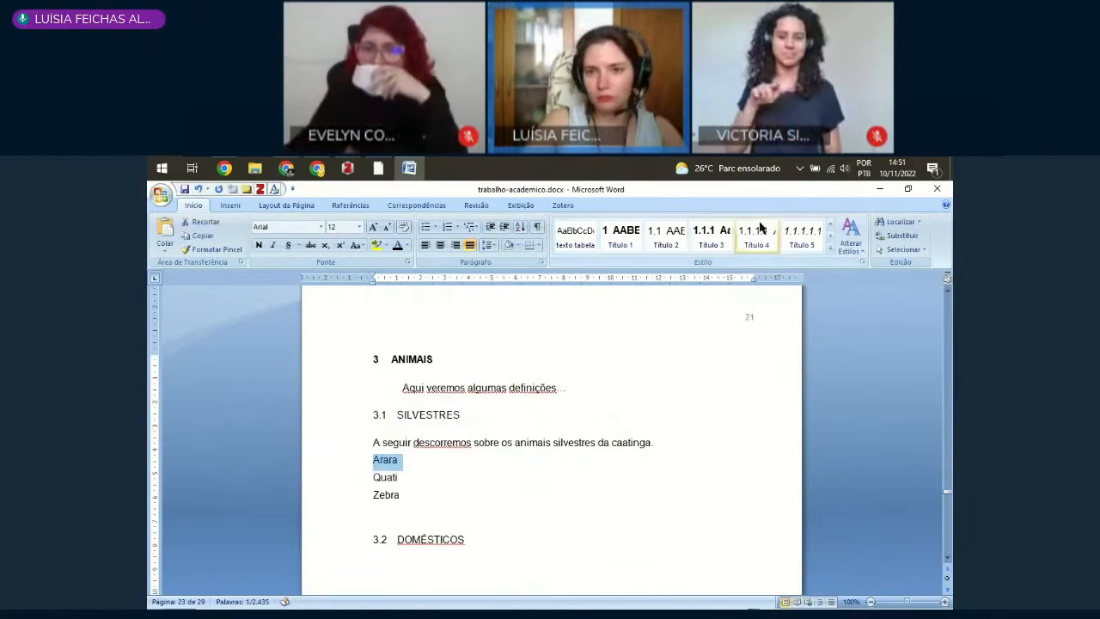
left_click(718, 244)
left_click(713, 240)
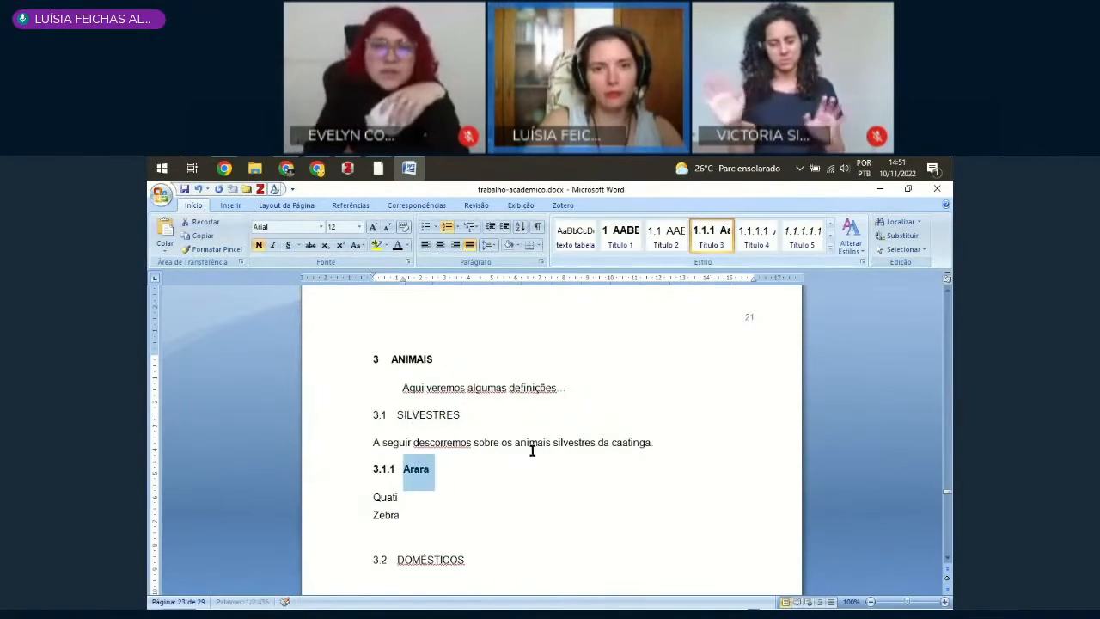
Step: Apply the Título 3 style to the "Quati" and "Zebra" lines
left_click(341, 498)
left_click(712, 234)
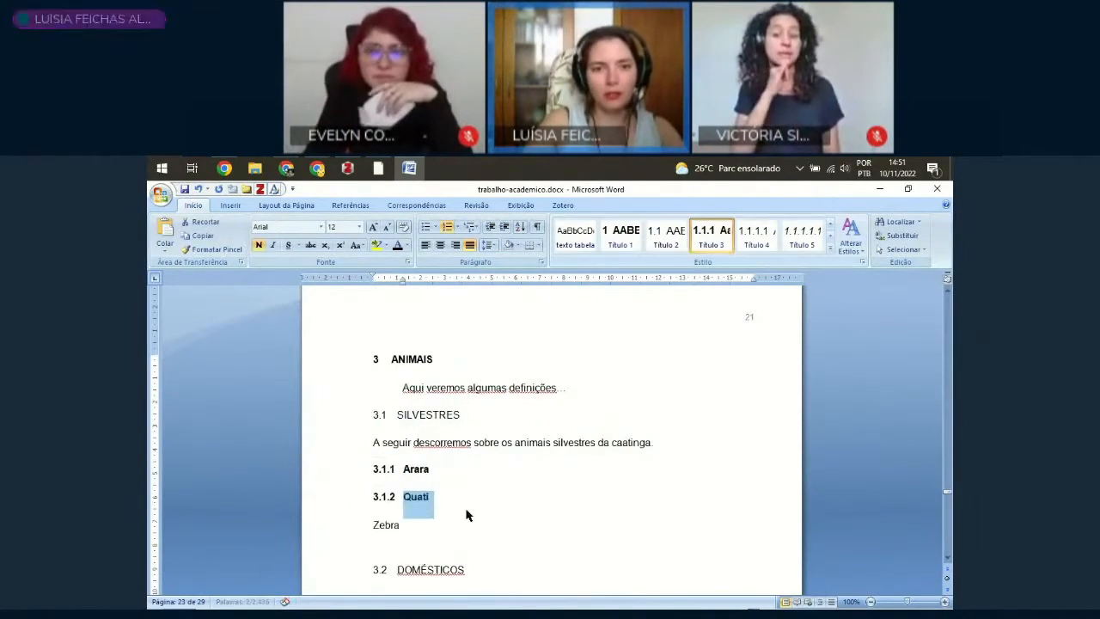
left_click(347, 529)
left_click(712, 240)
Step: Insert an empty text line below each of the "Arara" and "Quati" headings
left_click(444, 459)
key("Return")
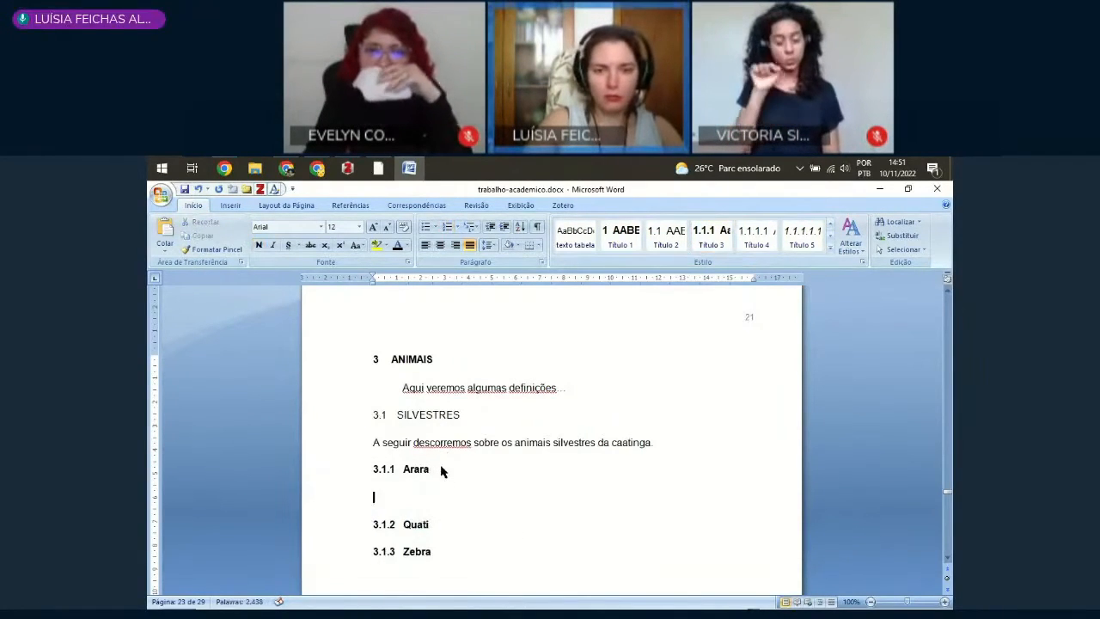
scroll(444, 463, "down", 4)
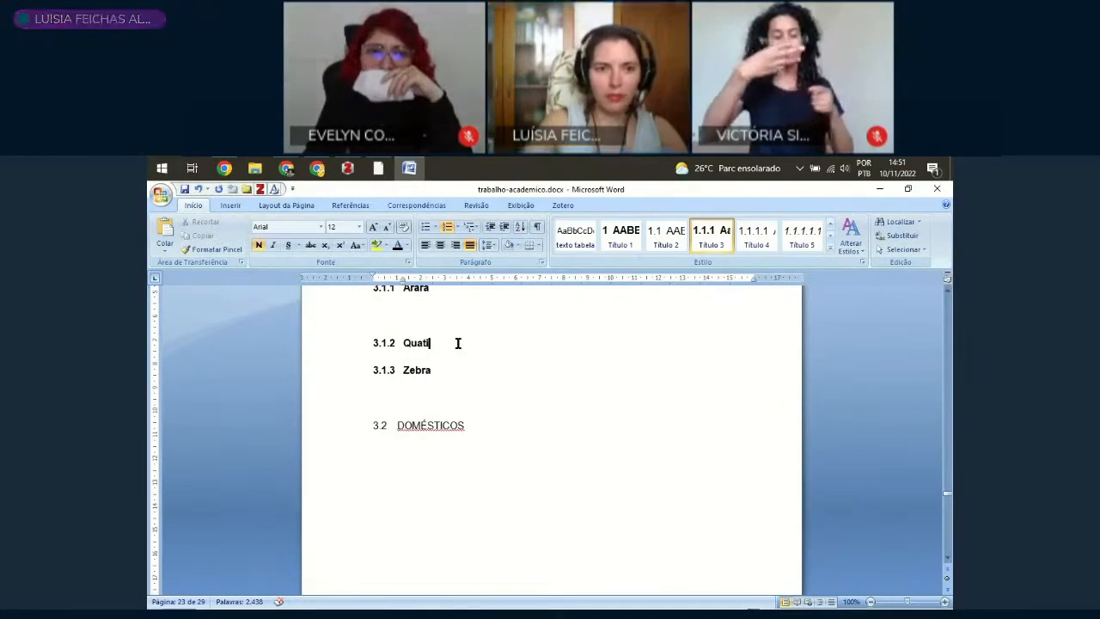
key("Return")
scroll(426, 407, "up", 2)
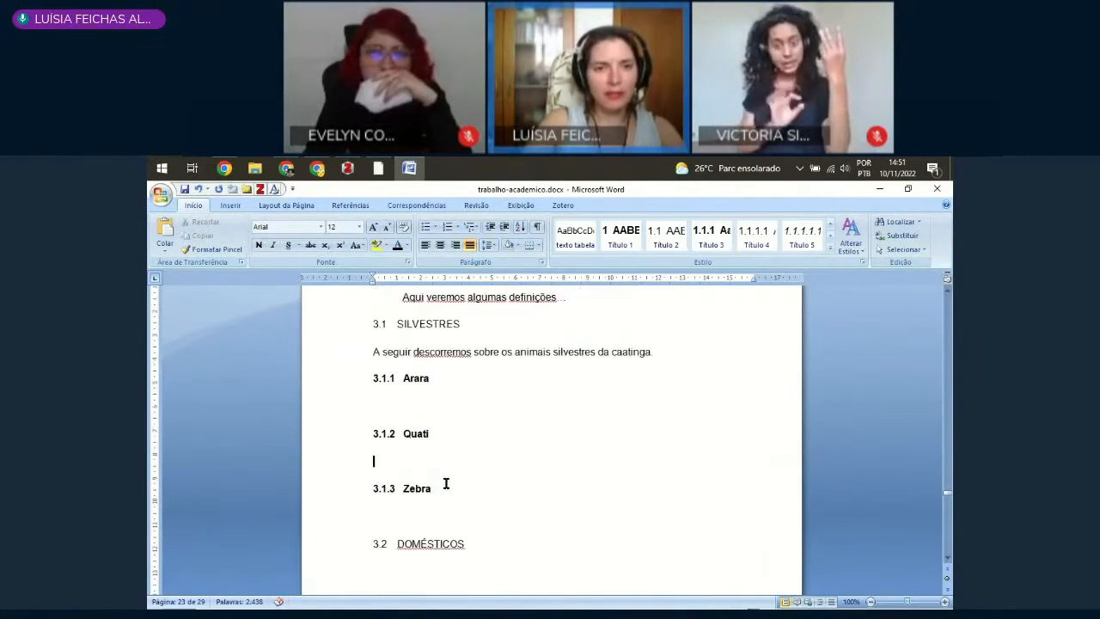
Step: Delete the "Quati" and "Zebra" headings together with the empty lines above them
left_click_drag(447, 488, 325, 419)
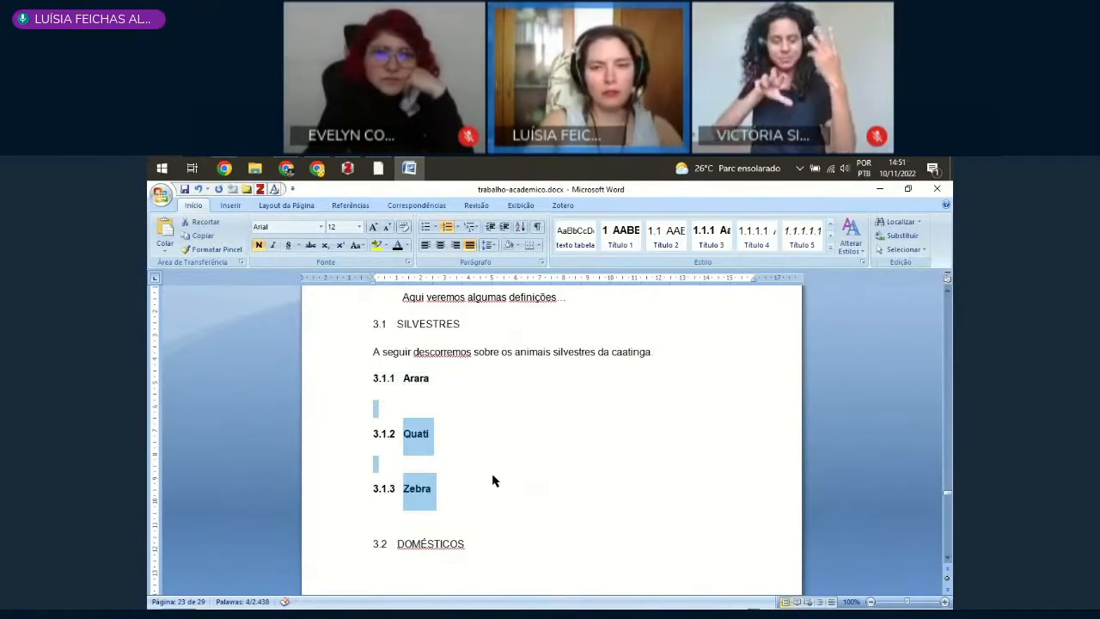
key("Delete")
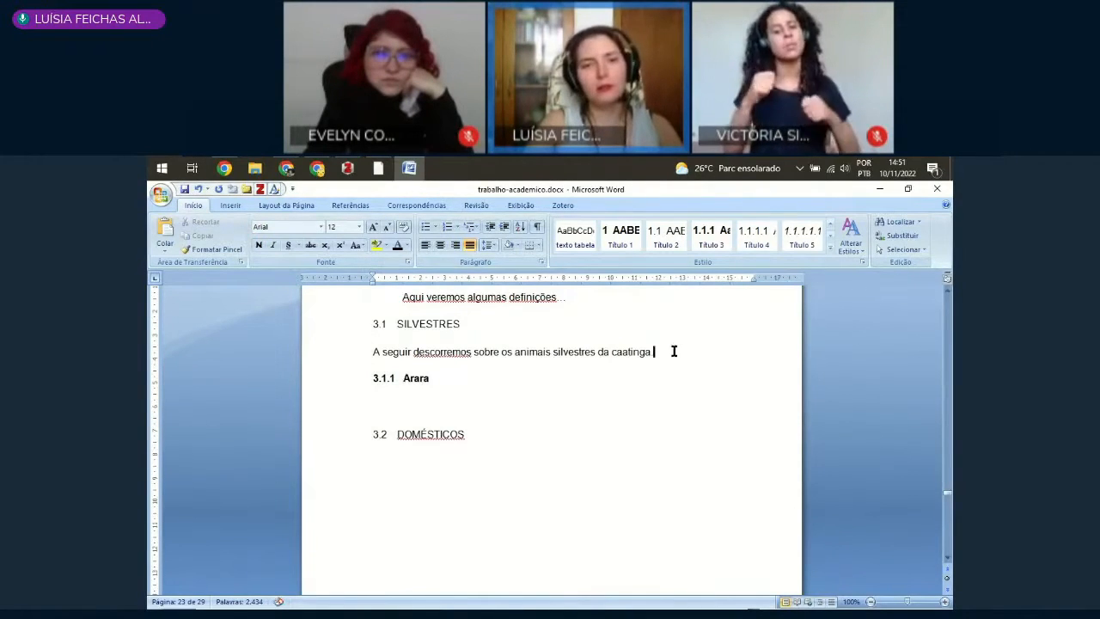
Step: Insert an empty line between the caatinga sentence and the "Arara" heading
key("Return")
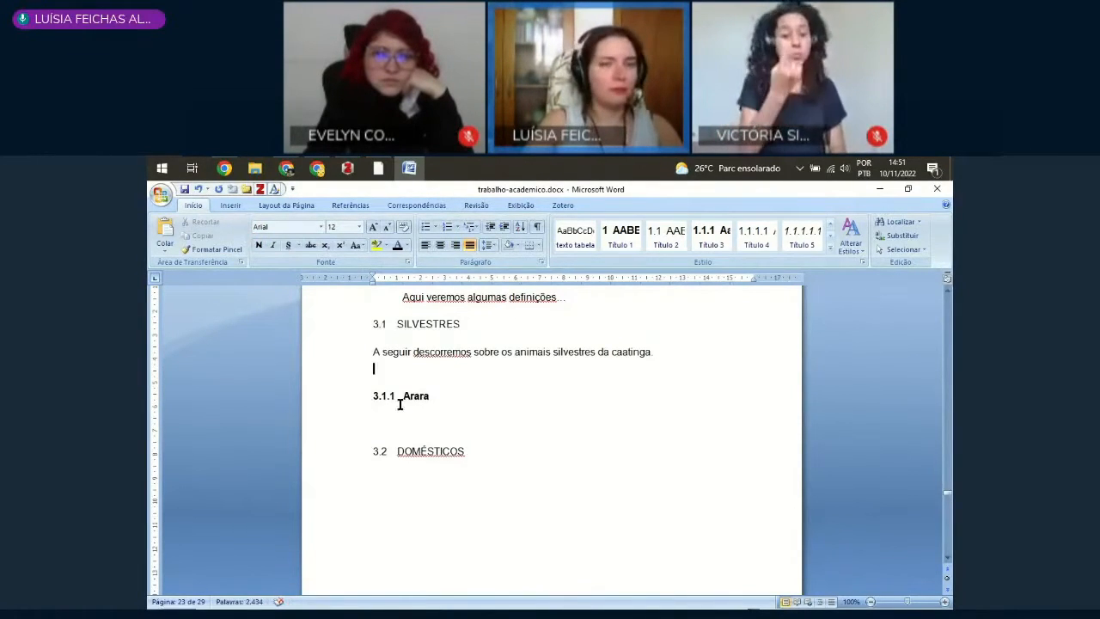
left_click(338, 393)
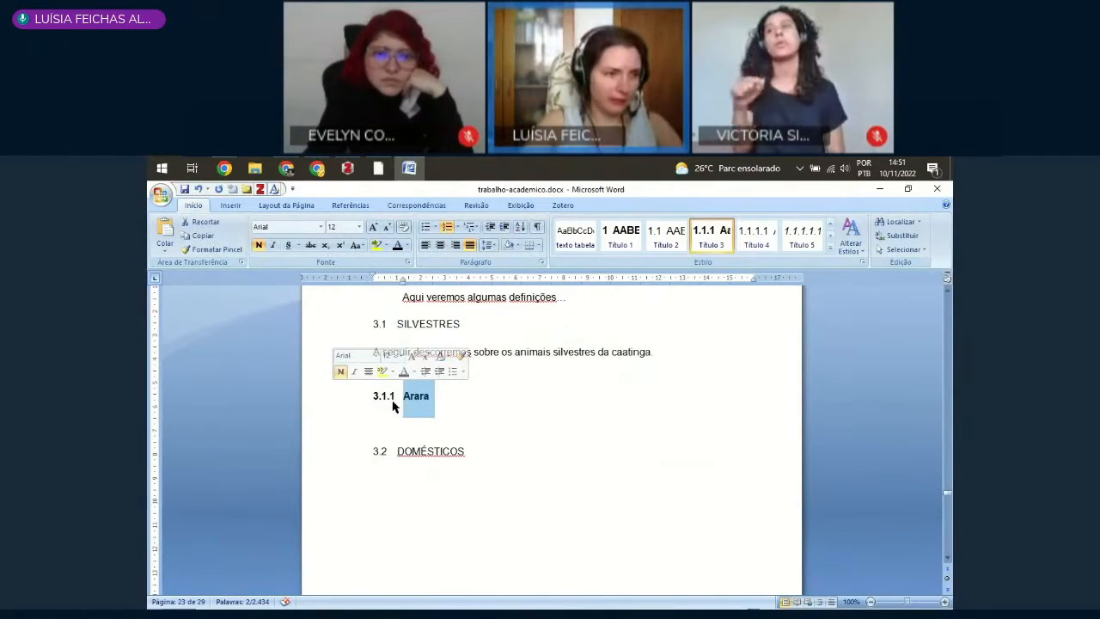
left_click(487, 421)
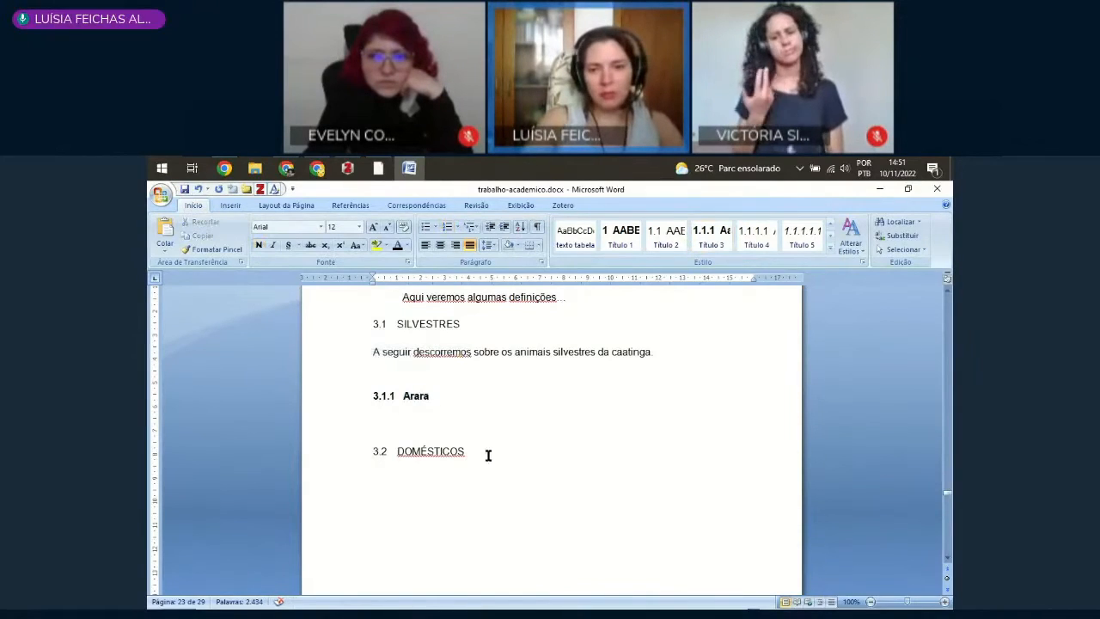
scroll(499, 472, "down", 3)
scroll(501, 481, "up", 4)
scroll(506, 481, "up", 4)
scroll(490, 461, "down", 6)
scroll(360, 394, "up", 2)
scroll(372, 369, "up", 2)
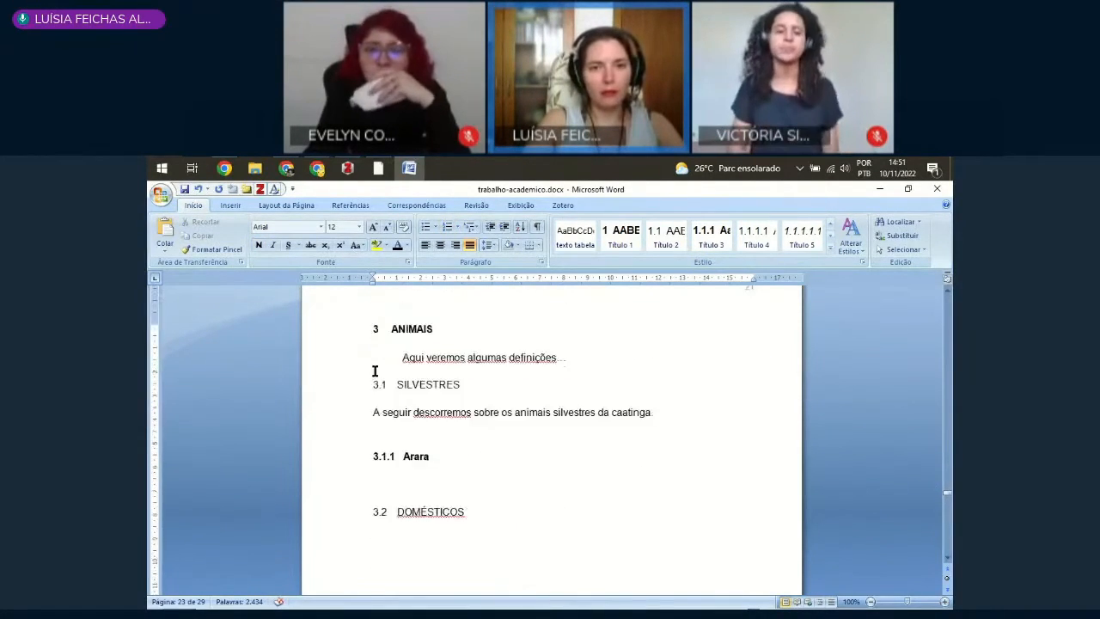
Step: Delete the primary section heading "ANIMAIS" above the sentence "Aqui veremos algumas definições…"
scroll(391, 369, "down", 3)
scroll(398, 400, "up", 3)
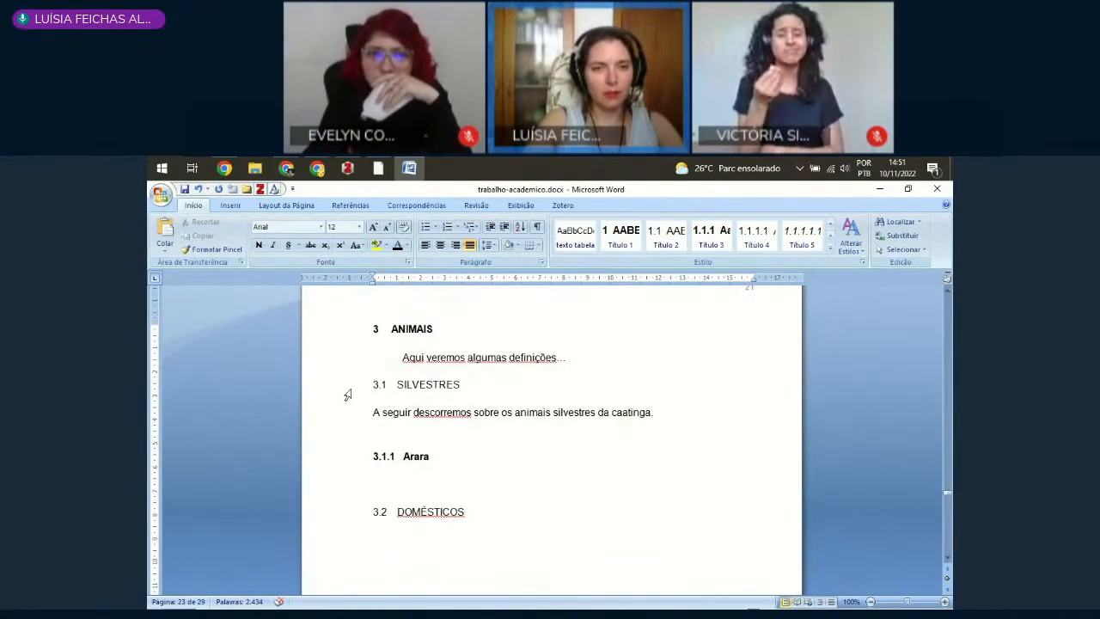
left_click(347, 456)
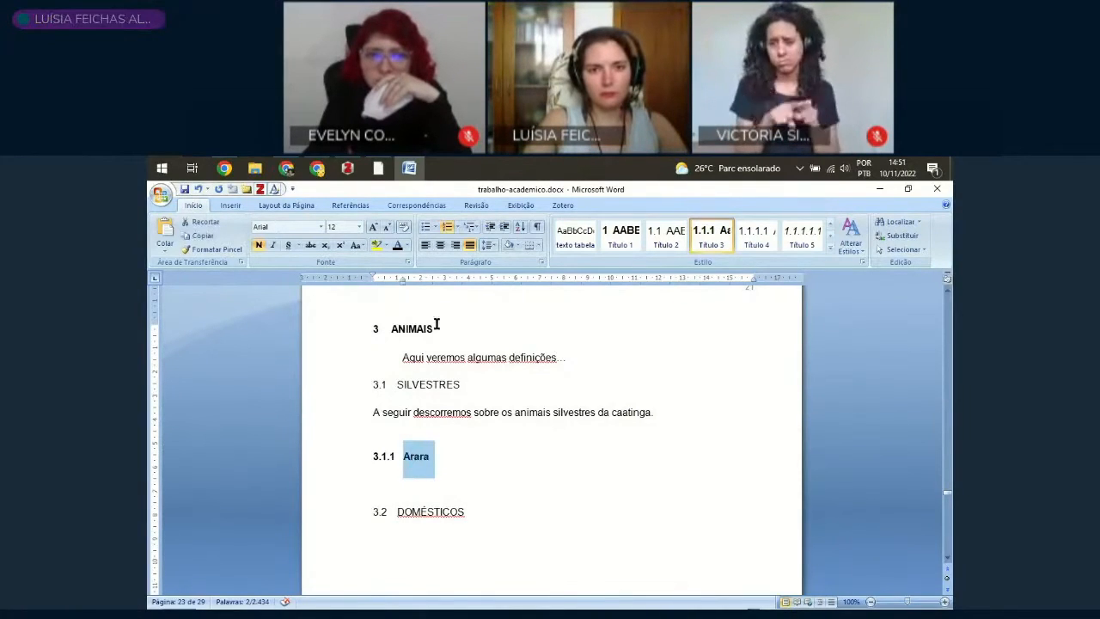
left_click(341, 342)
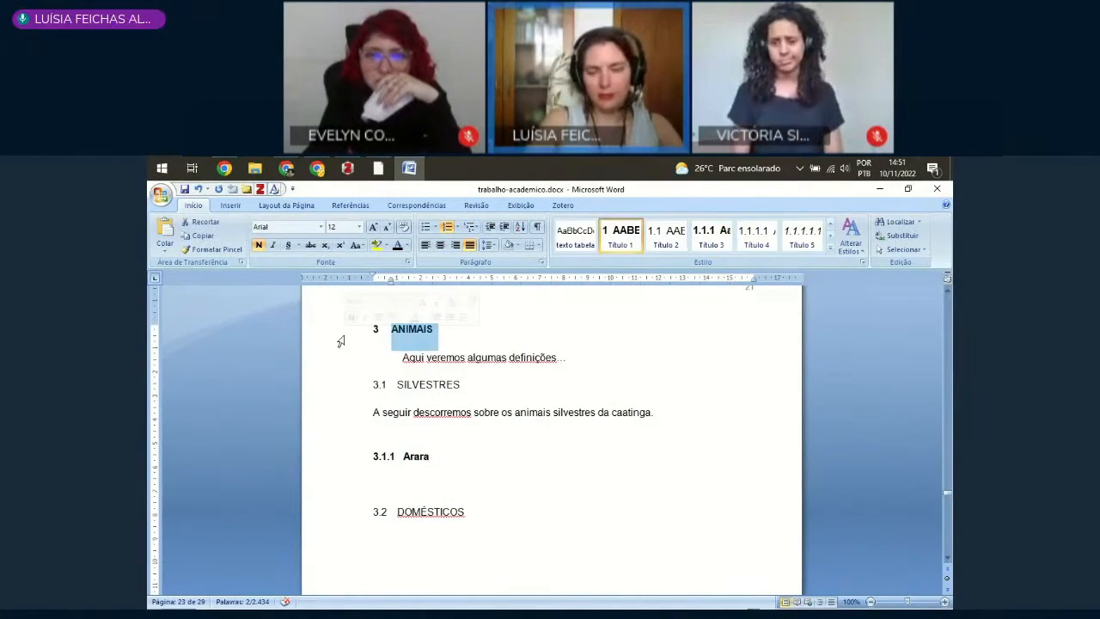
key("Delete")
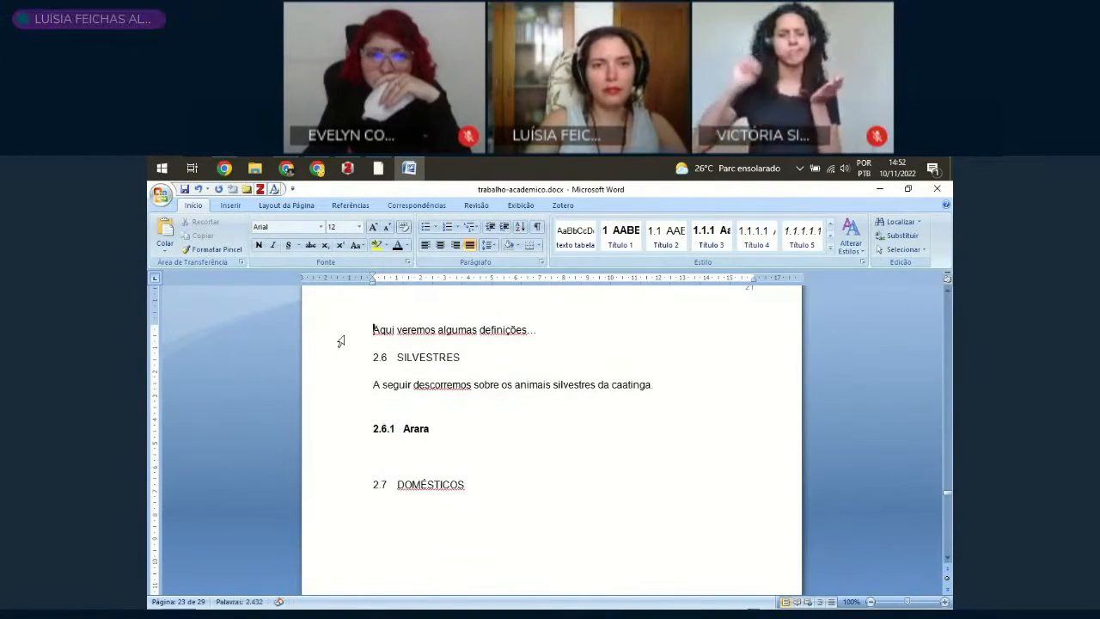
Step: Remove the empty heading line between the Figura 5 source note and the sentence "Aqui veremos algumas definições…"
key("Up")
scroll(459, 404, "up", 4)
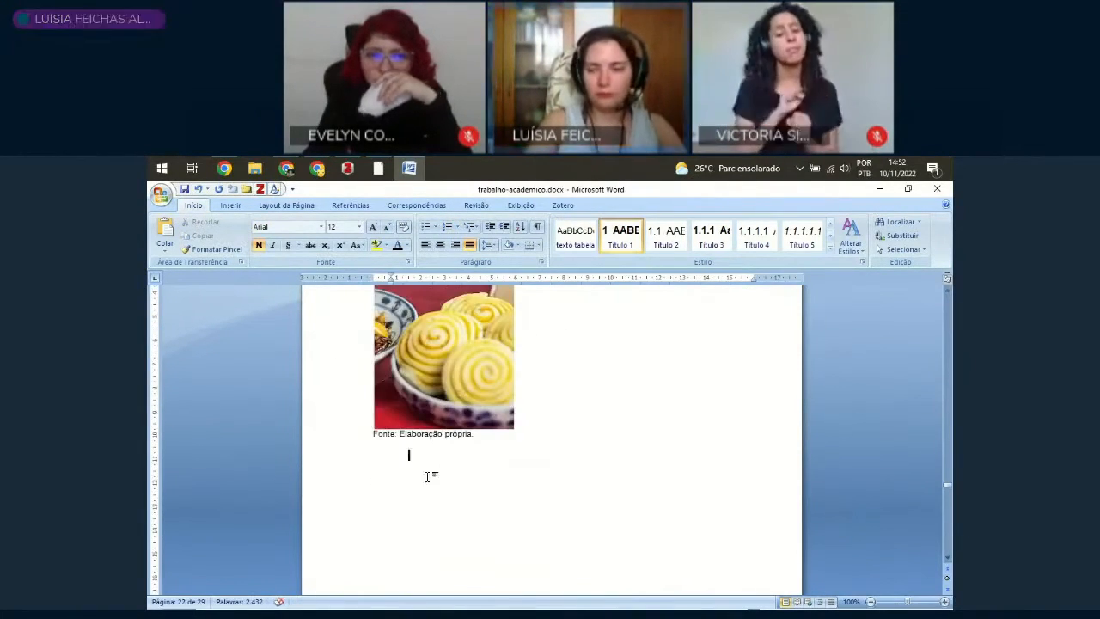
key("Delete")
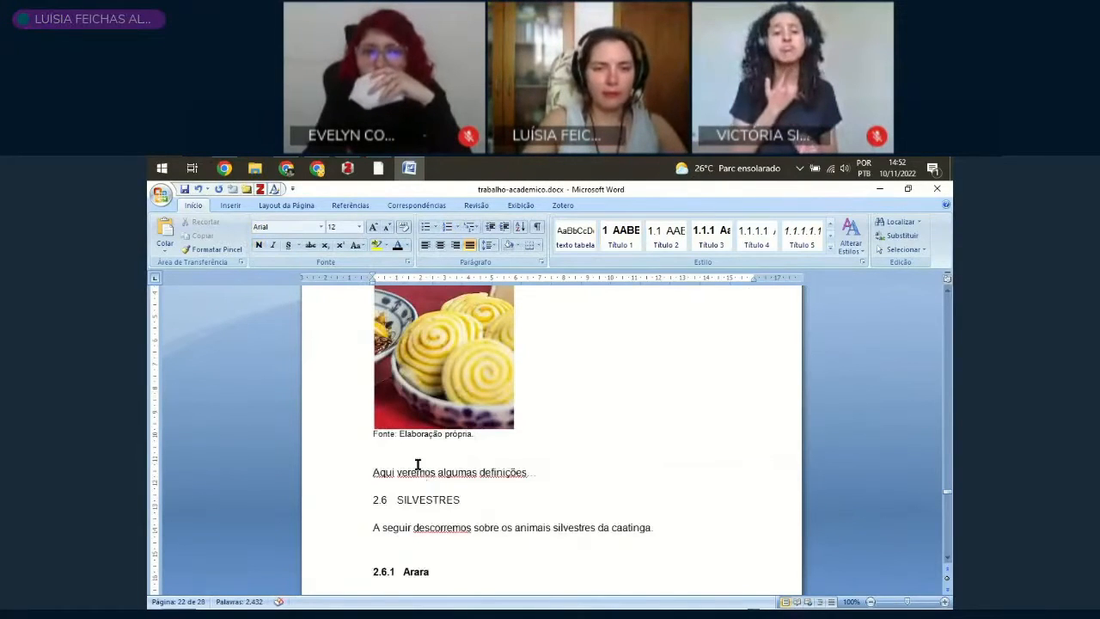
scroll(417, 462, "down", 2)
scroll(359, 404, "up", 3)
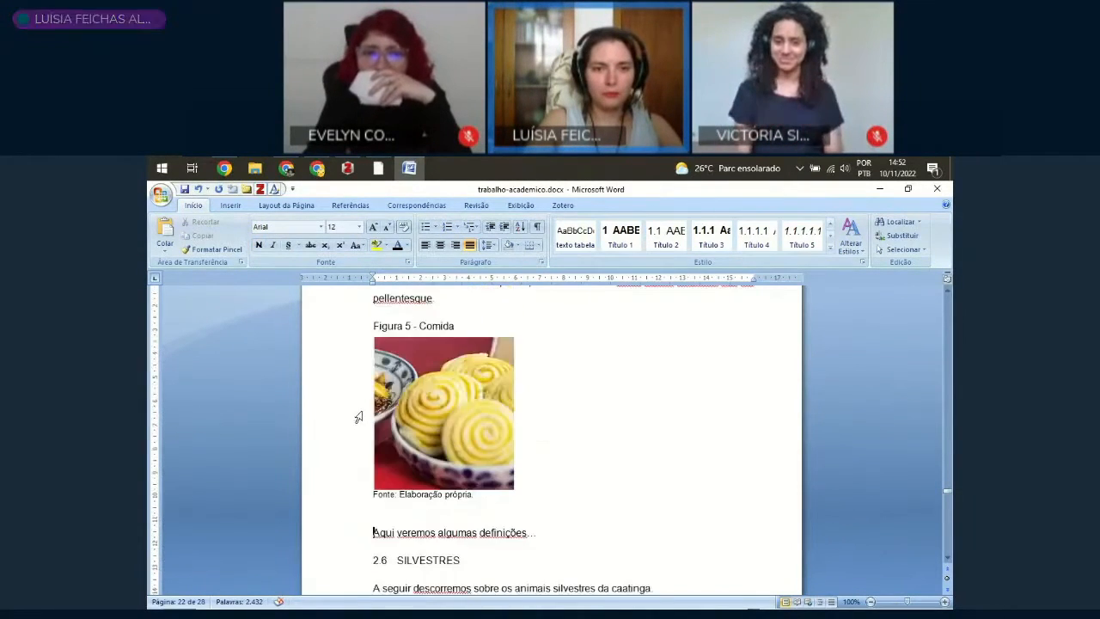
Step: Replace the text of the 2.5 "SEÇÃO SECUNDÁRIA" heading with "ANIMAIS"
scroll(359, 460, "down", 3)
left_click(335, 450)
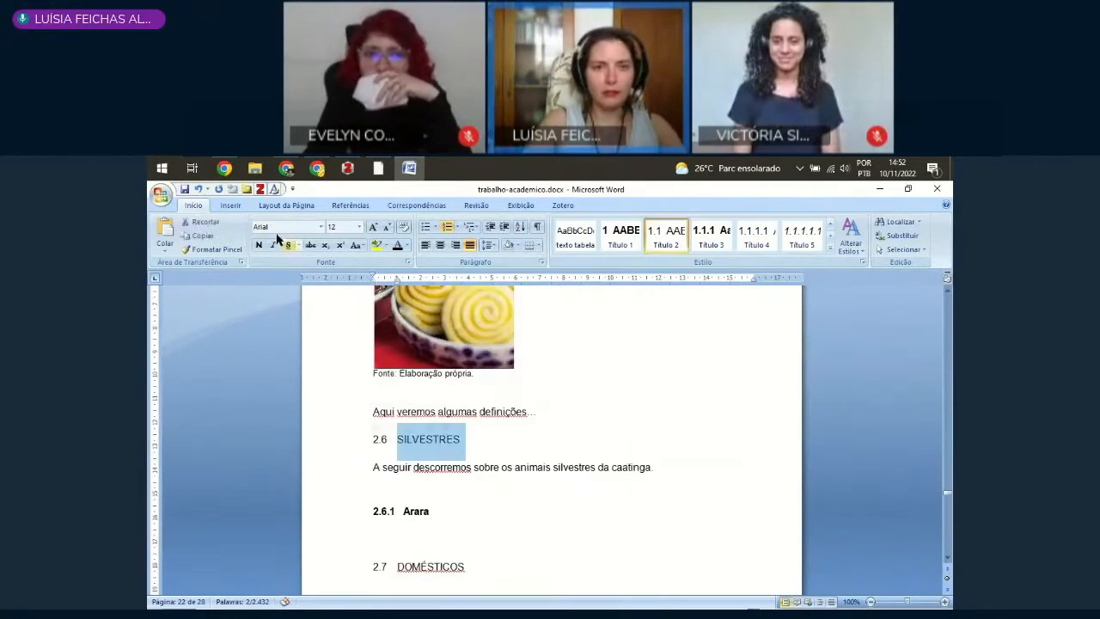
scroll(563, 396, "up", 15)
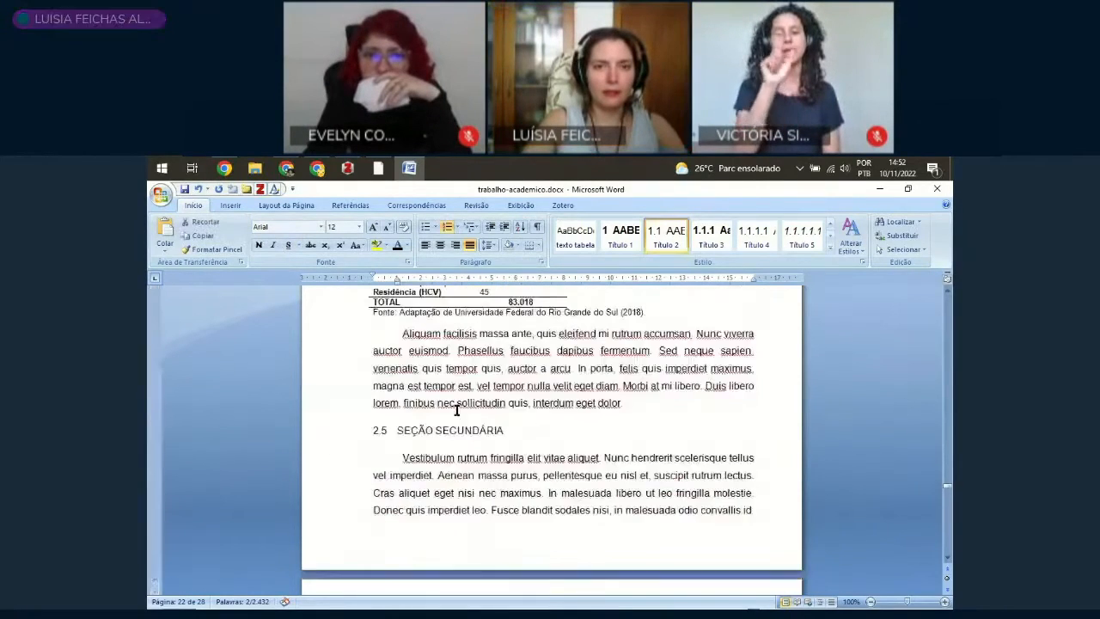
scroll(416, 423, "down", 4)
left_click(403, 372)
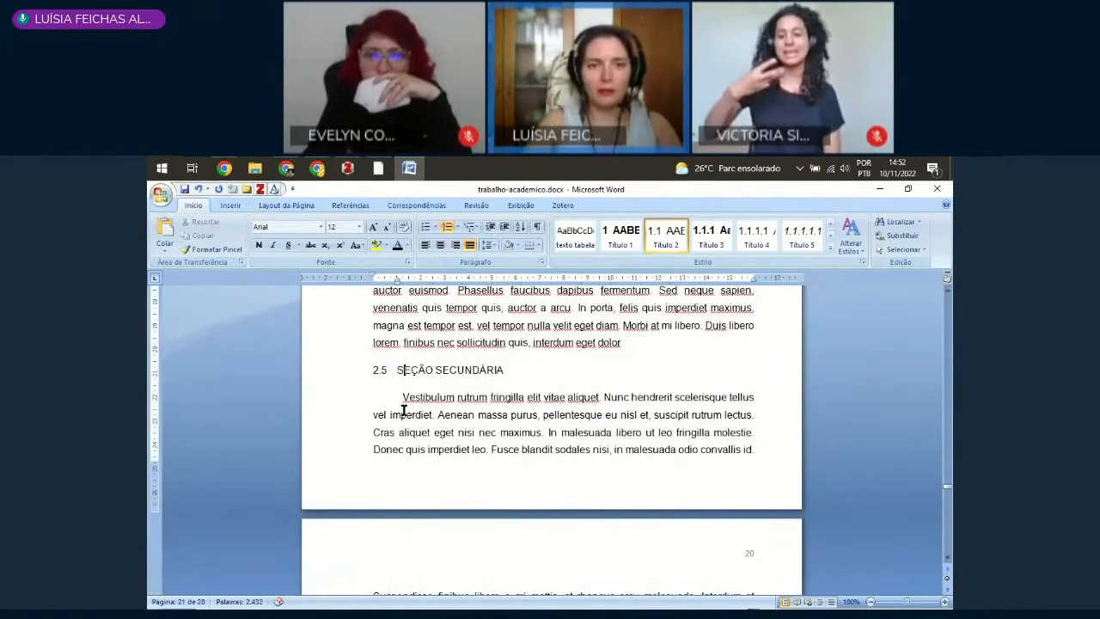
key("shift+End")
type("AN")
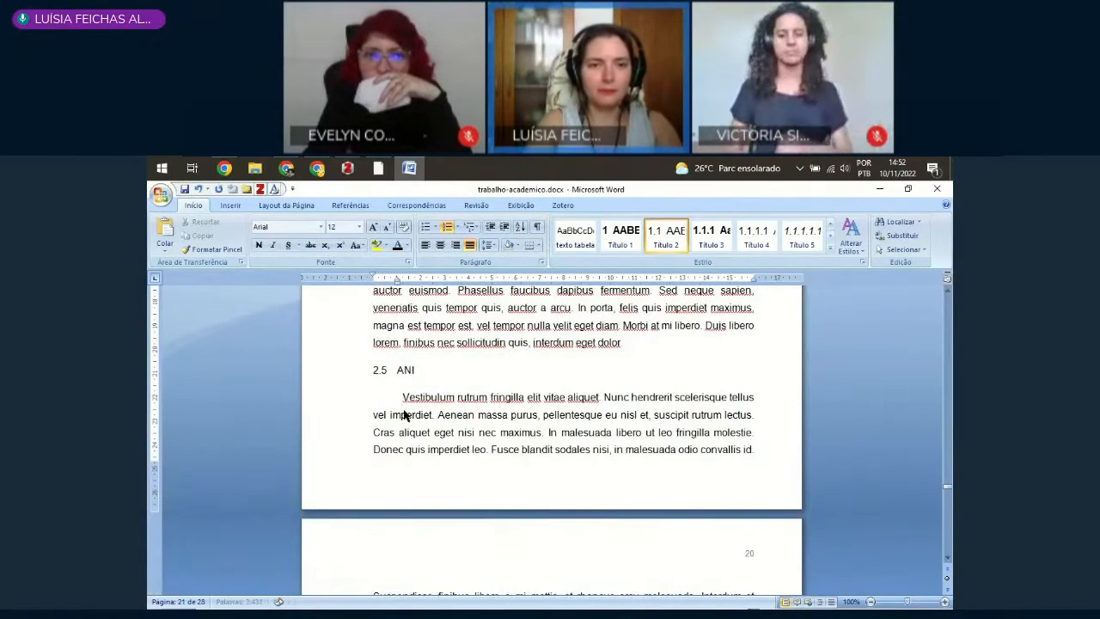
type("IMAIS")
Step: Apply the Título 3 style to the "Silvestres" and "Domésticos" headings
scroll(370, 471, "down", 10)
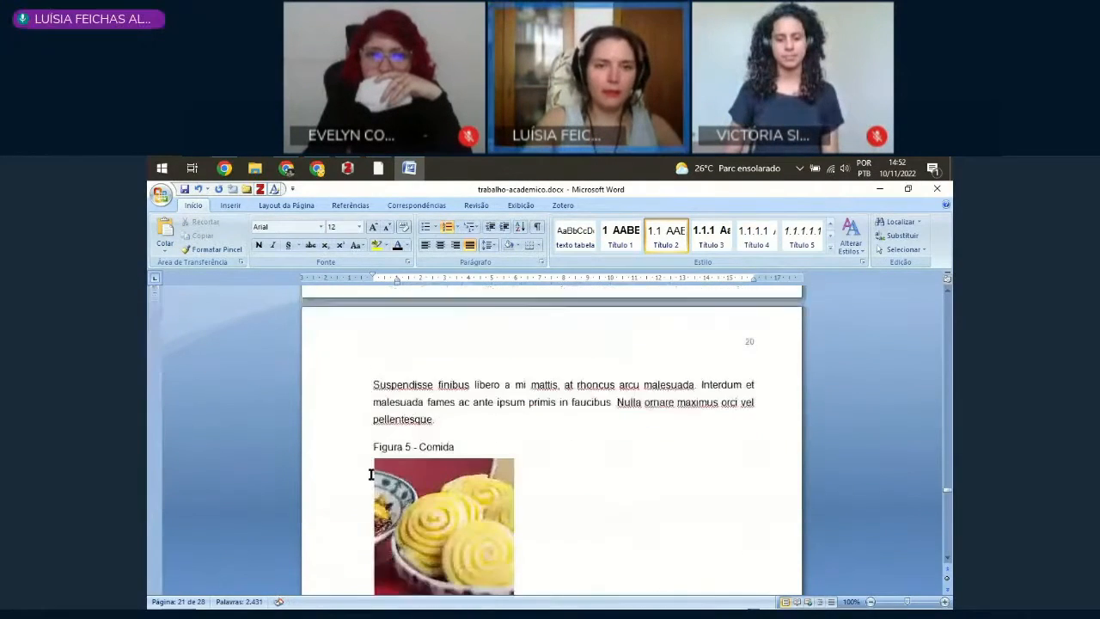
left_click(329, 356)
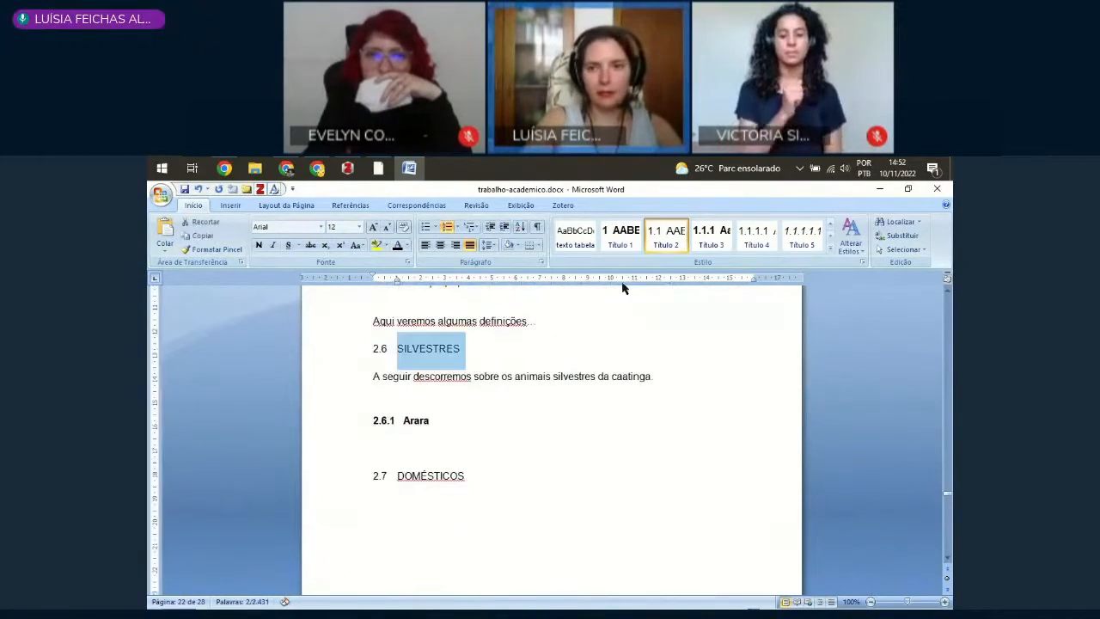
left_click(700, 244)
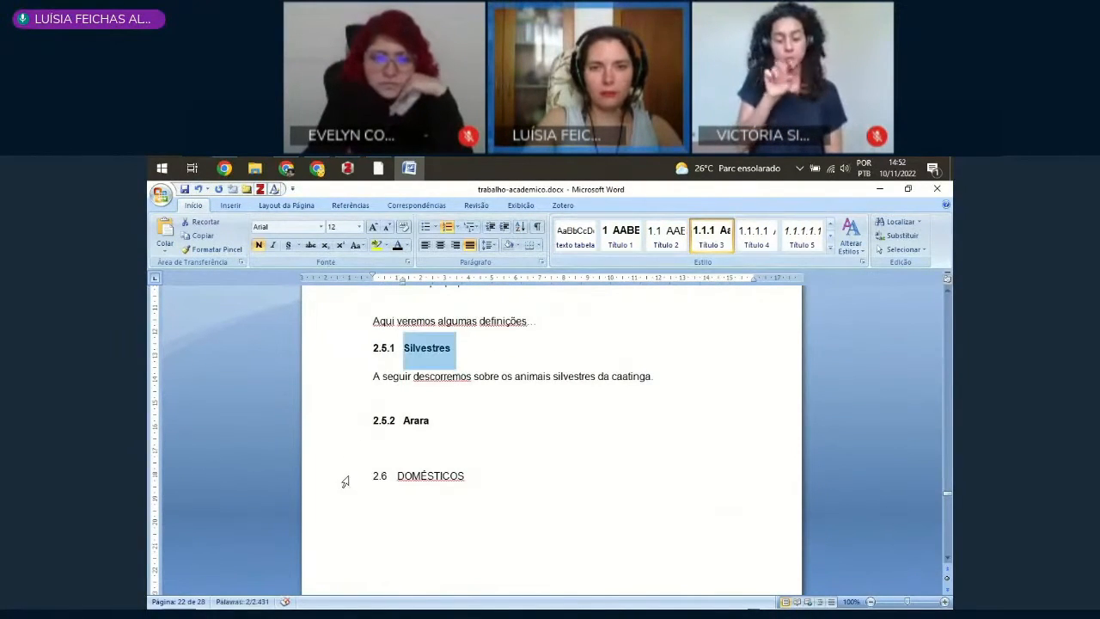
left_click(344, 475)
left_click(709, 237)
Step: Delete the "Arara" heading and the empty line between it and the "Domésticos" heading
left_click(350, 421)
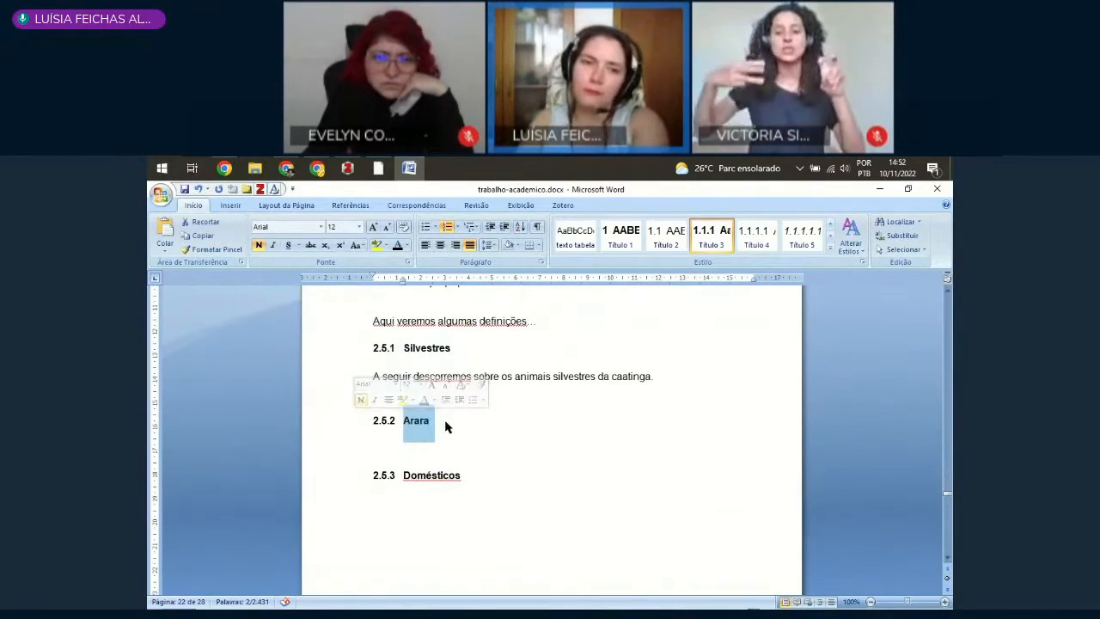
key("Delete")
key("Delete")
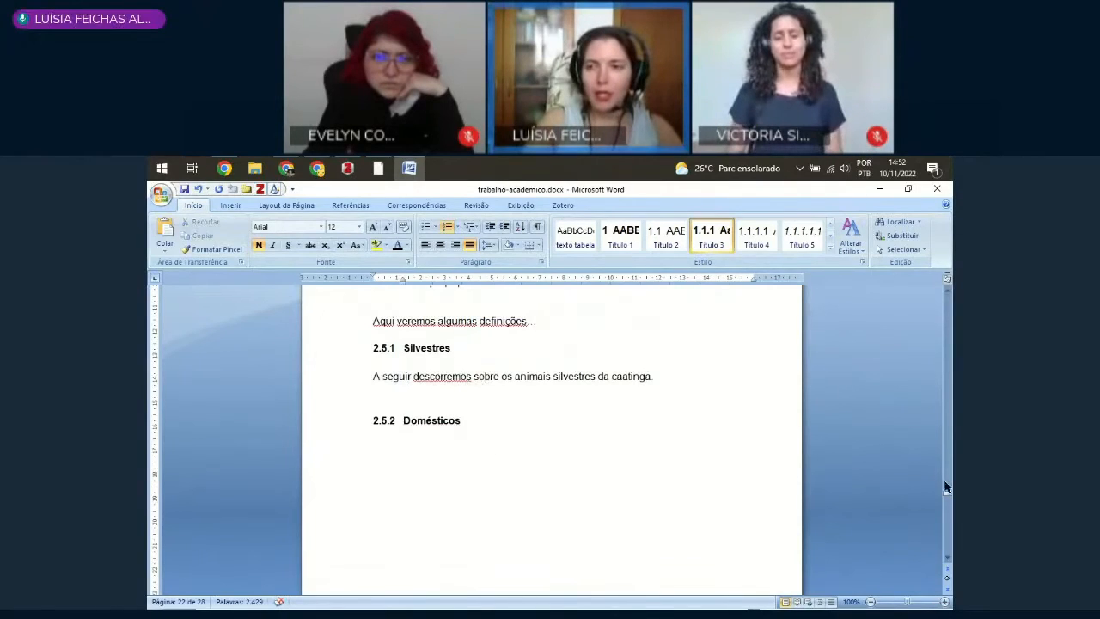
Step: Update the Sumário field so its entries and page numbers match the document's current headings
scroll(484, 361, "down", 8)
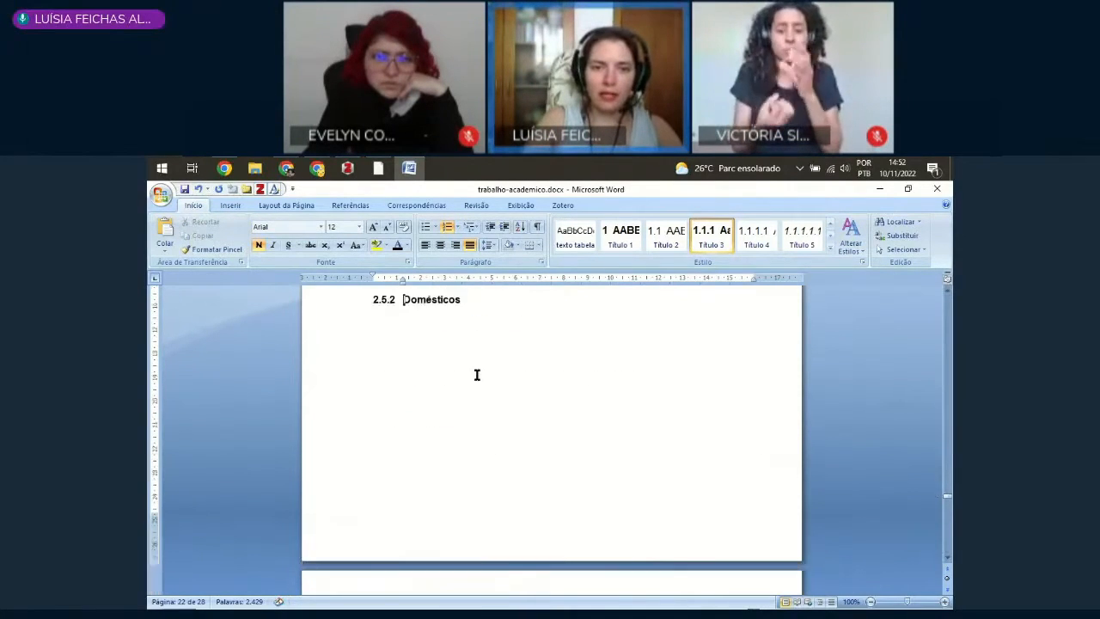
left_click_drag(948, 497, 940, 420)
scroll(825, 423, "down", 4)
scroll(644, 467, "up", 1)
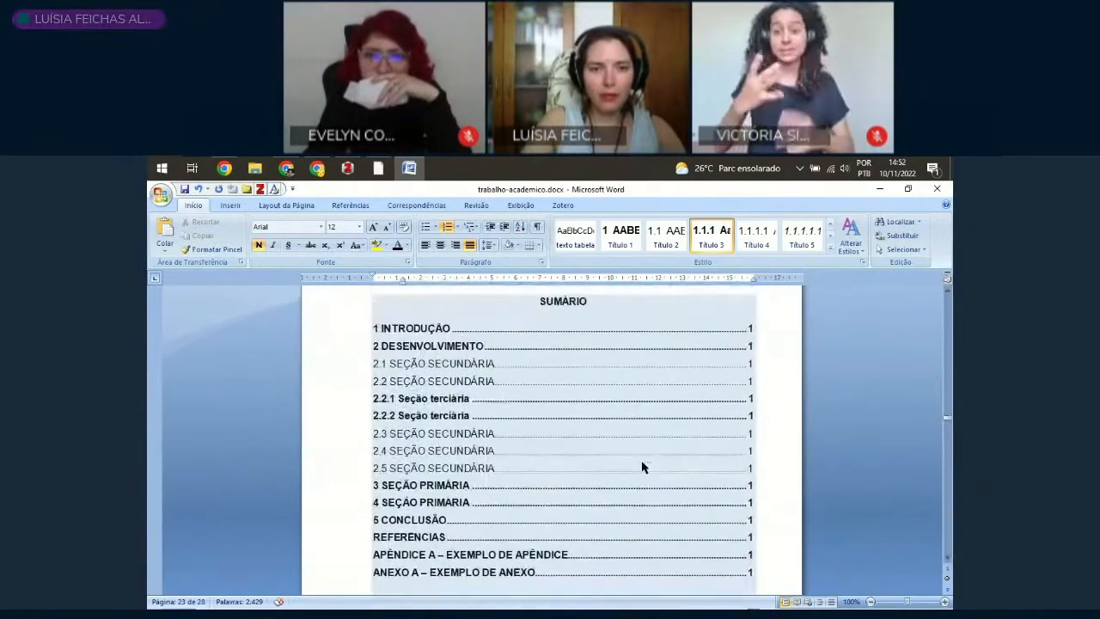
right_click(396, 353)
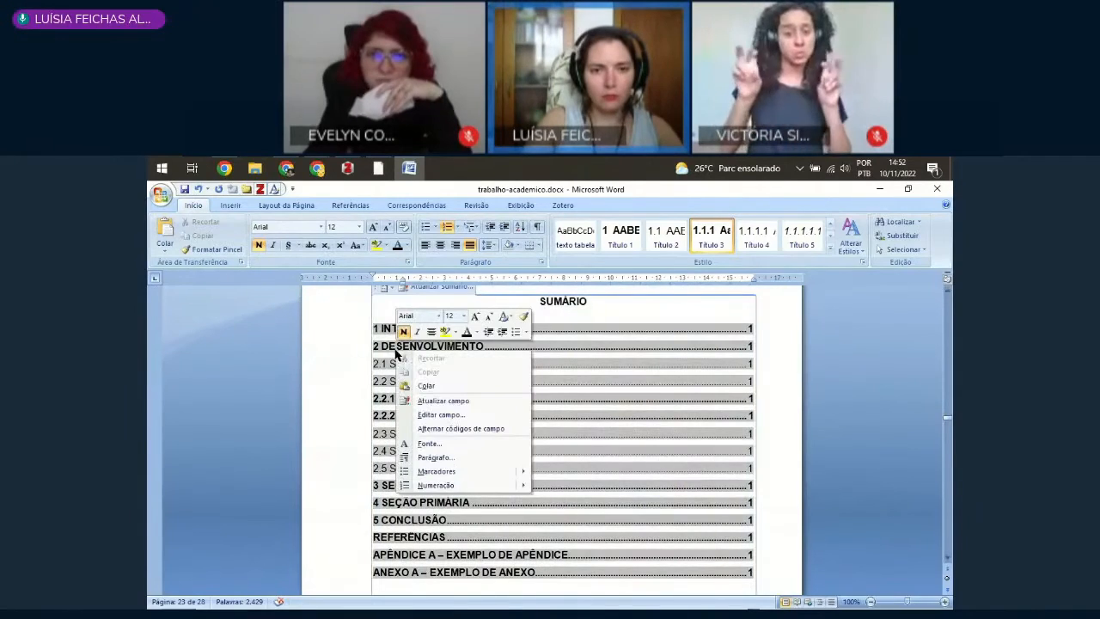
left_click(427, 401)
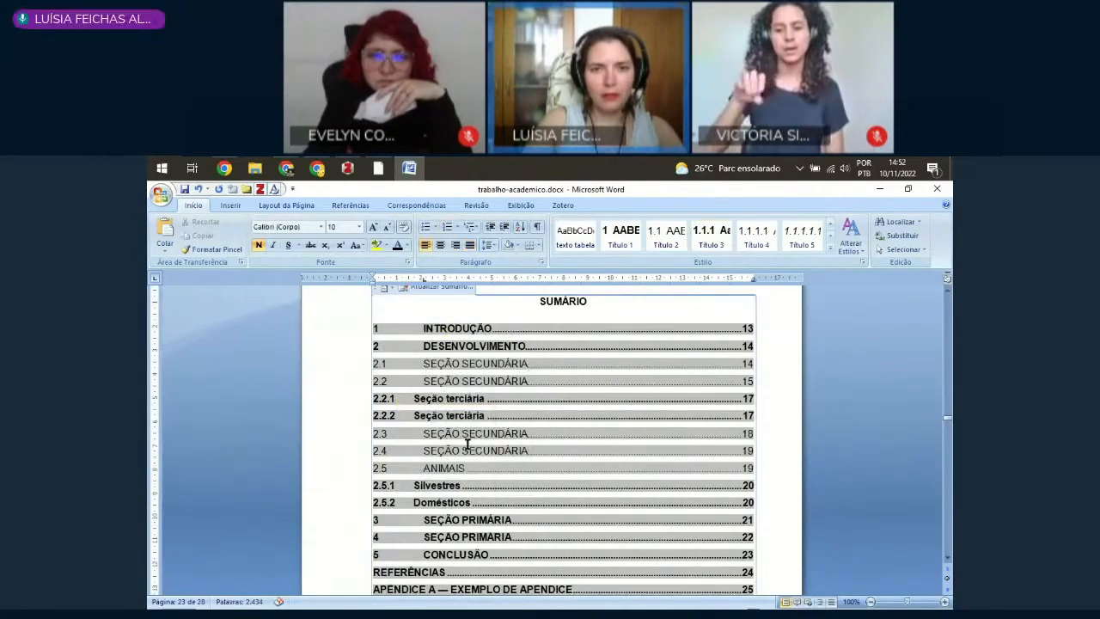
Step: Examine the updated Sumário, checking the section entries, their page numbers and the alignment of the titles
scroll(560, 419, "down", 3)
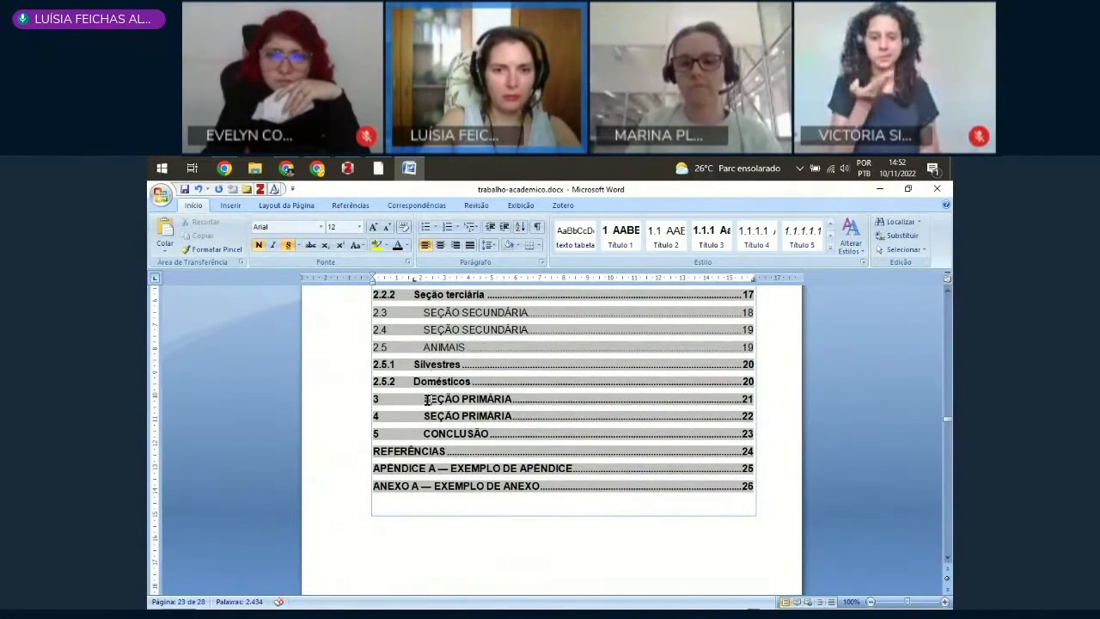
scroll(498, 427, "up", 1)
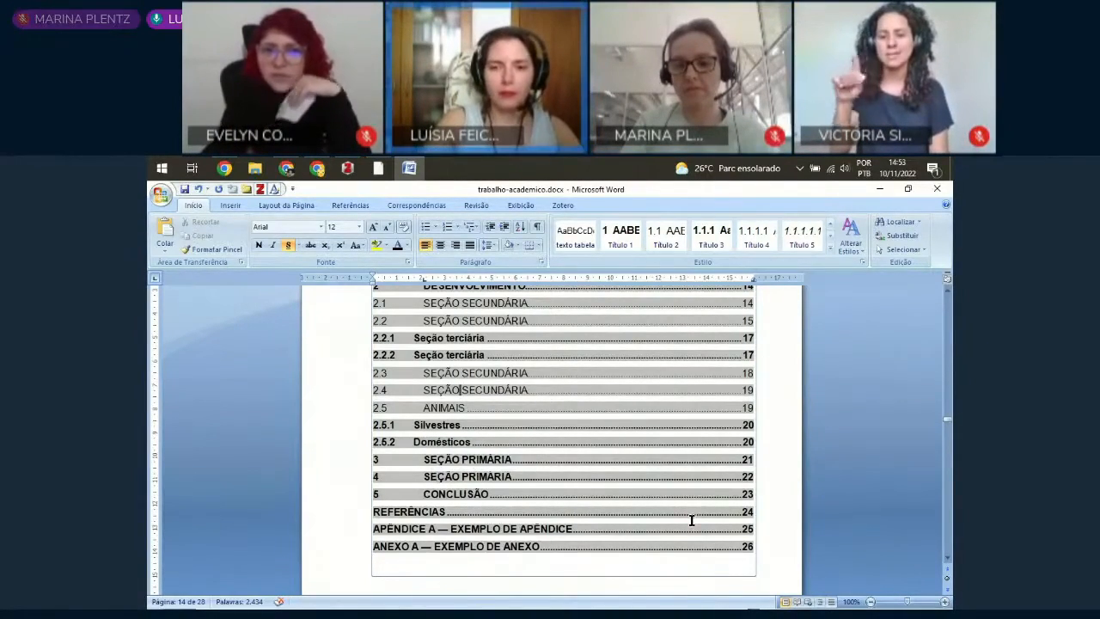
left_click(760, 553)
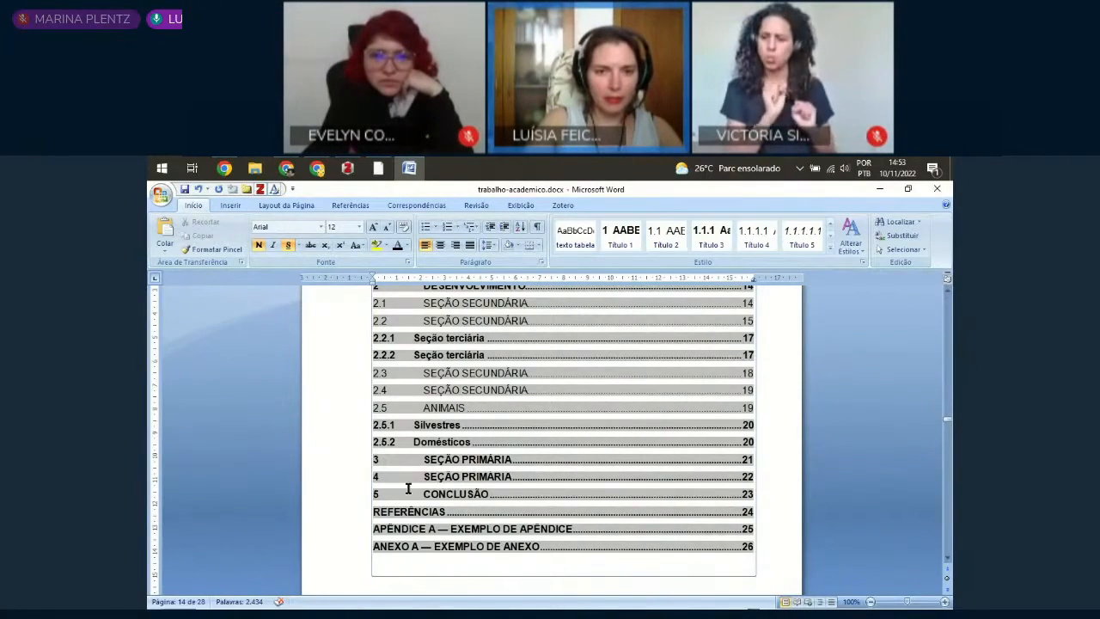
left_click(418, 425)
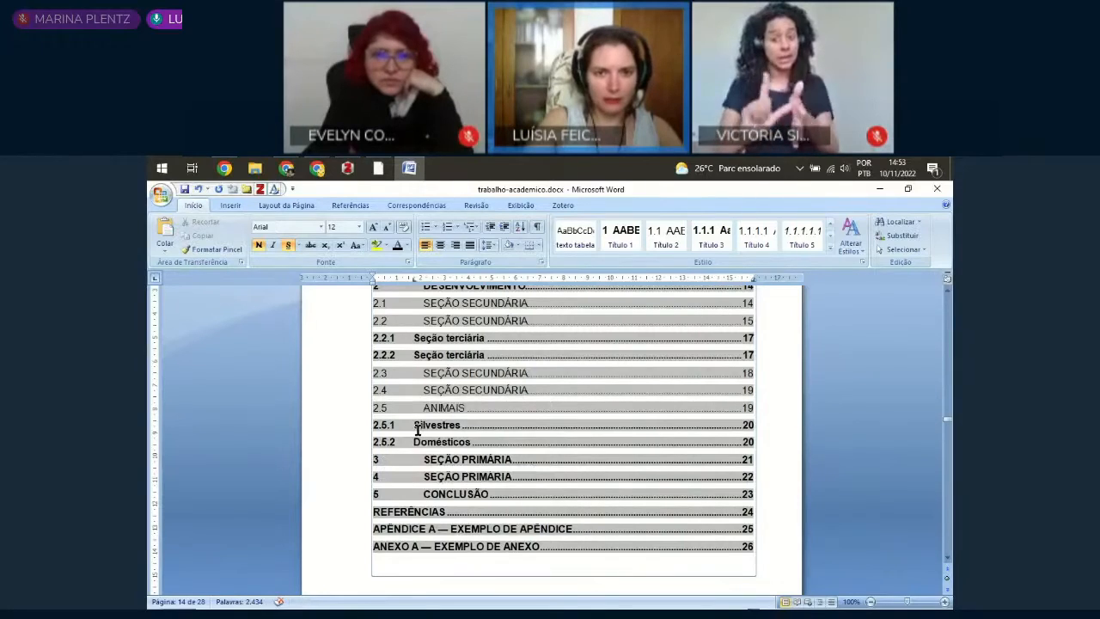
scroll(422, 450, "up", 3)
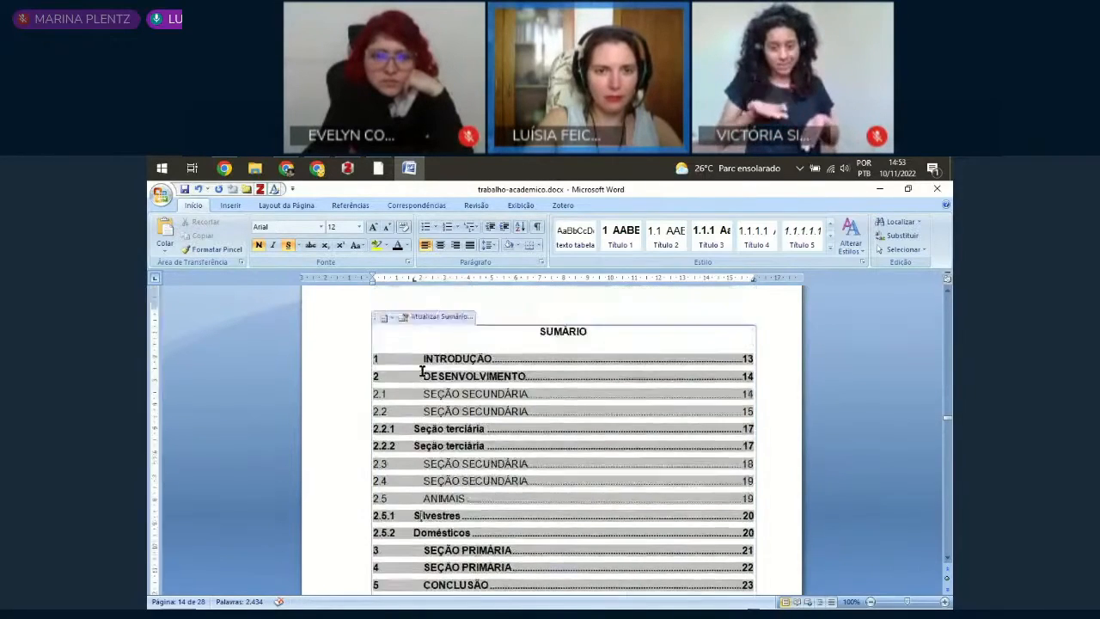
scroll(449, 415, "down", 3)
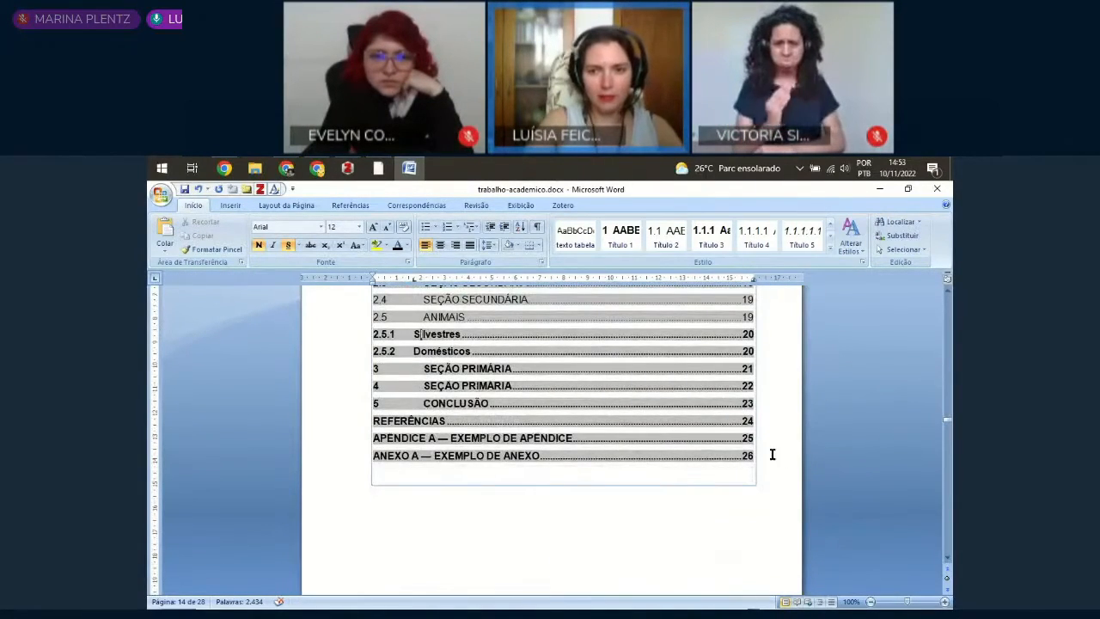
scroll(462, 459, "up", 3)
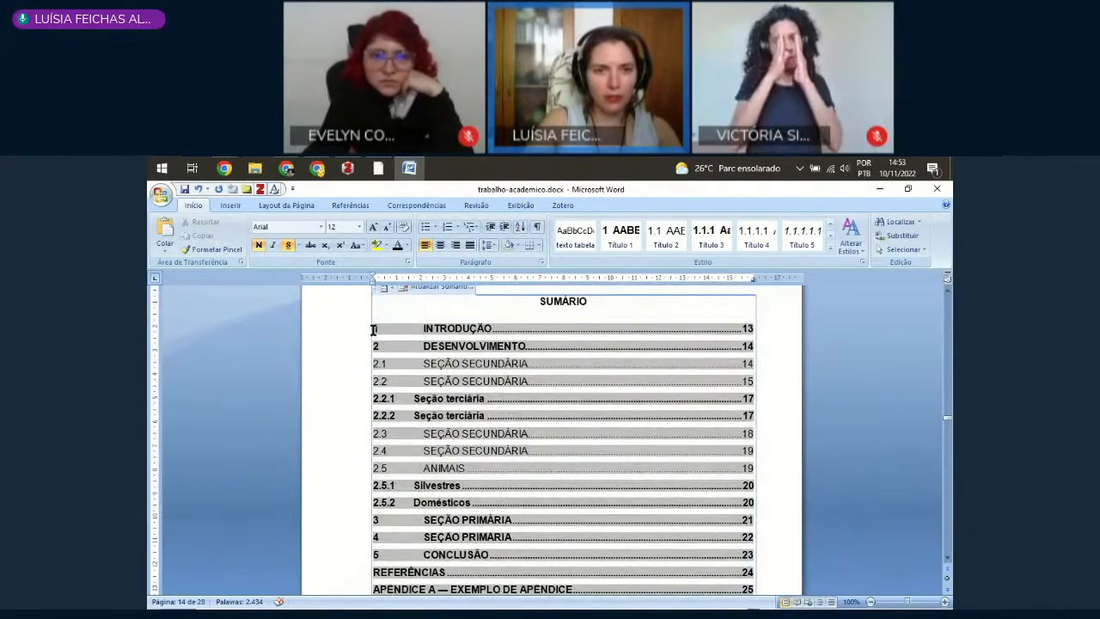
Step: Select all Sumário entries and align their section titles with a tab stop at about 1.8 cm
double_click(373, 329)
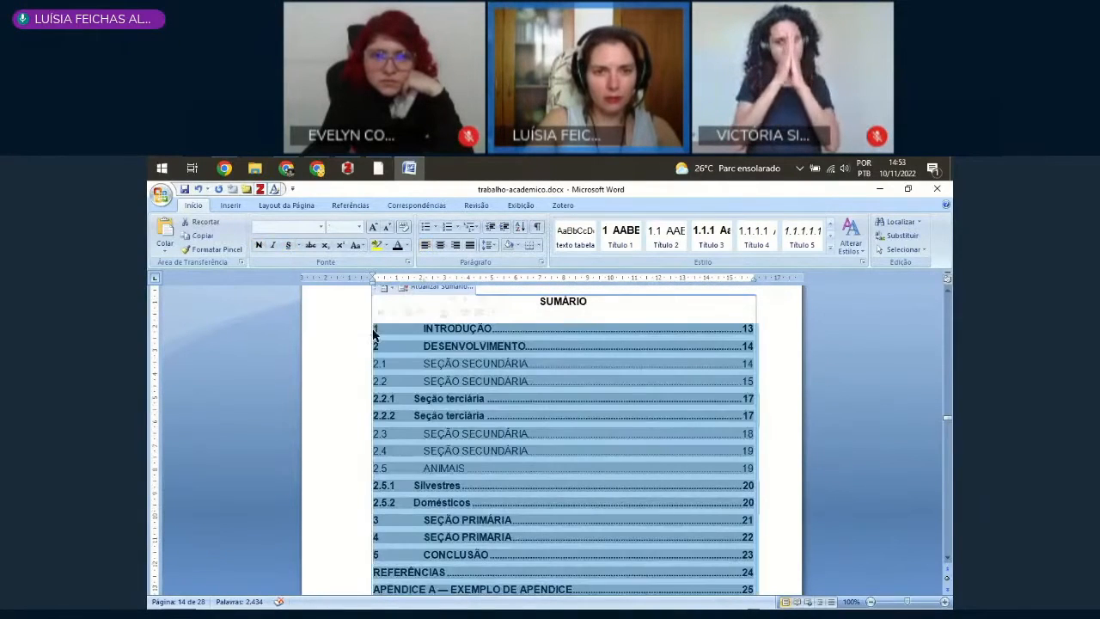
left_click(414, 279)
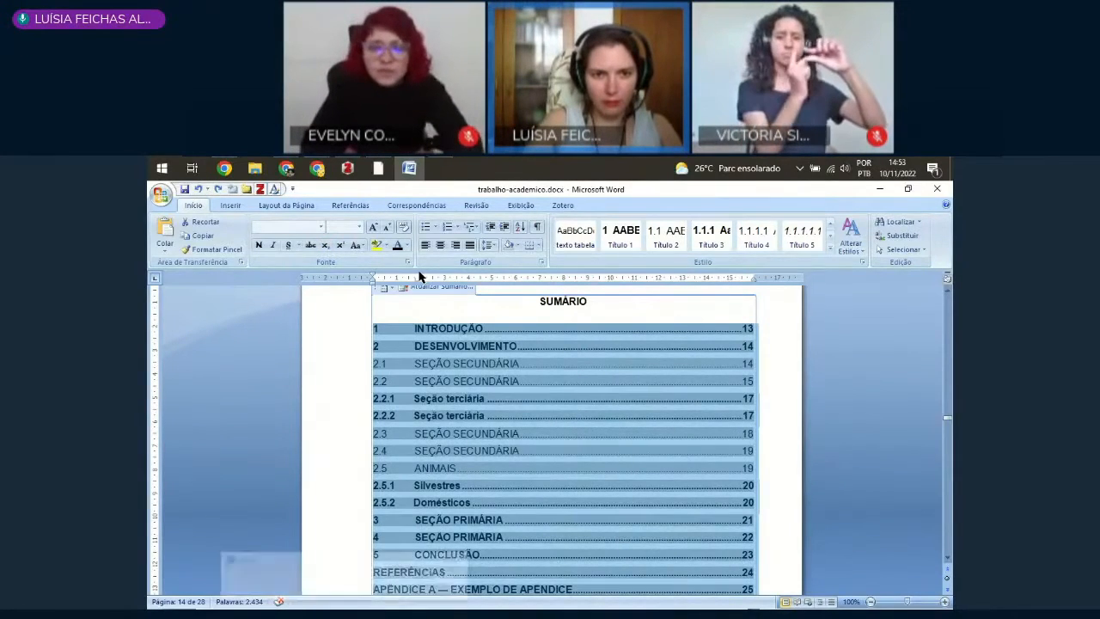
key("super+plus")
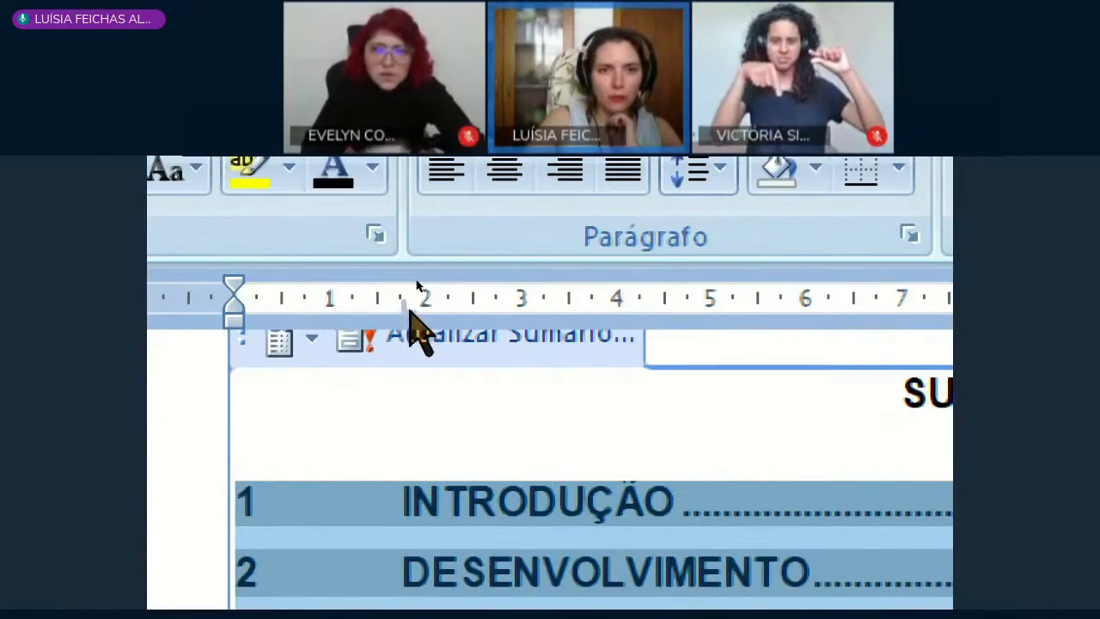
mouse_move(403, 307)
left_mouse_down()
mouse_move(425, 307)
mouse_move(404, 320)
mouse_move(420, 327)
mouse_move(397, 294)
mouse_move(419, 297)
mouse_move(404, 314)
mouse_move(422, 316)
left_mouse_up()
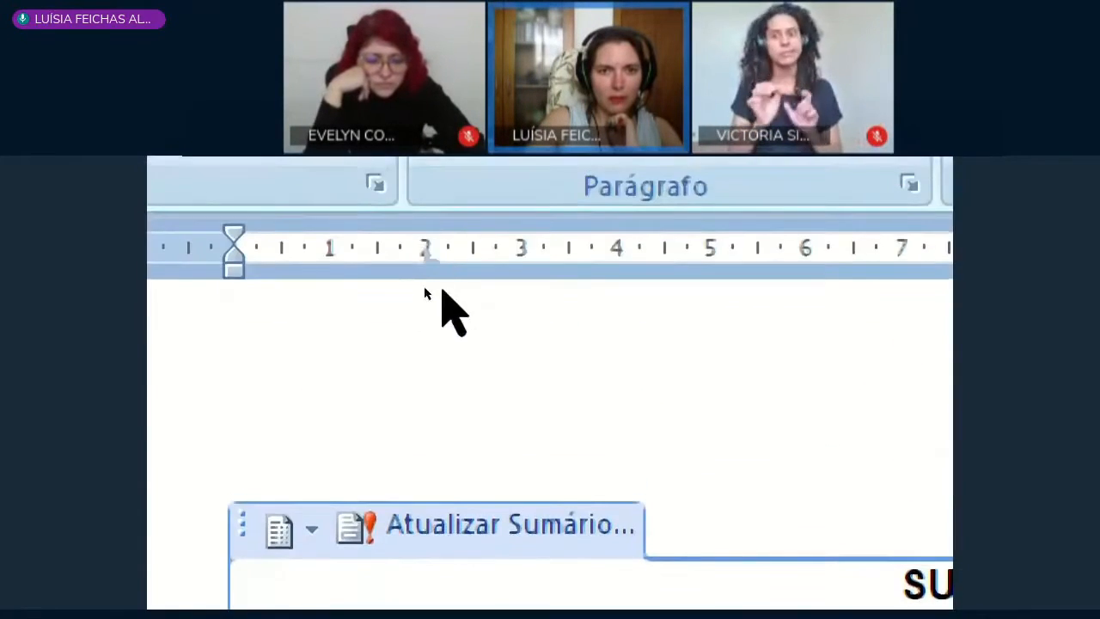
left_click_drag(421, 257, 400, 260)
scroll(417, 283, "down", 3)
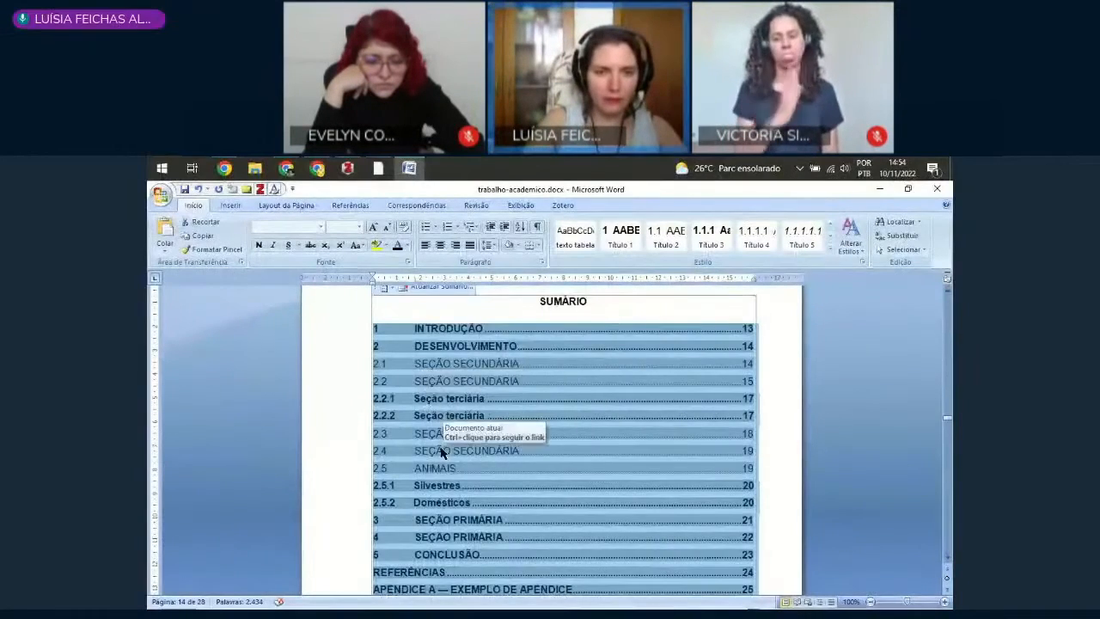
Step: Shift the tab stop of the tertiary Sumário entries slightly so their titles line up with the other section titles
scroll(441, 453, "down", 1)
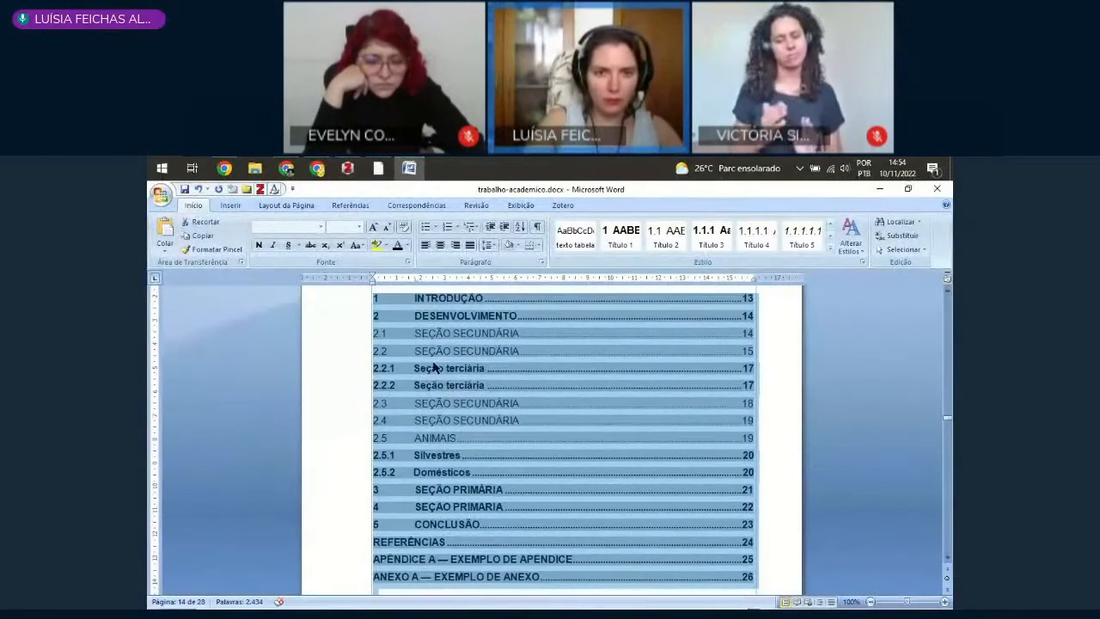
left_click(413, 475)
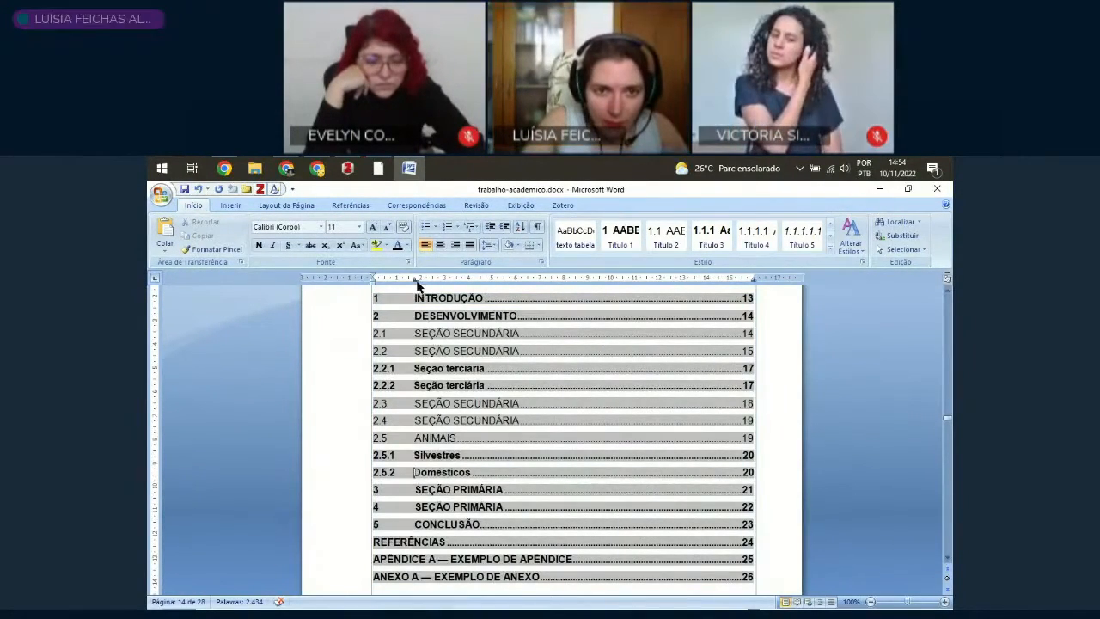
left_click_drag(416, 281, 419, 283)
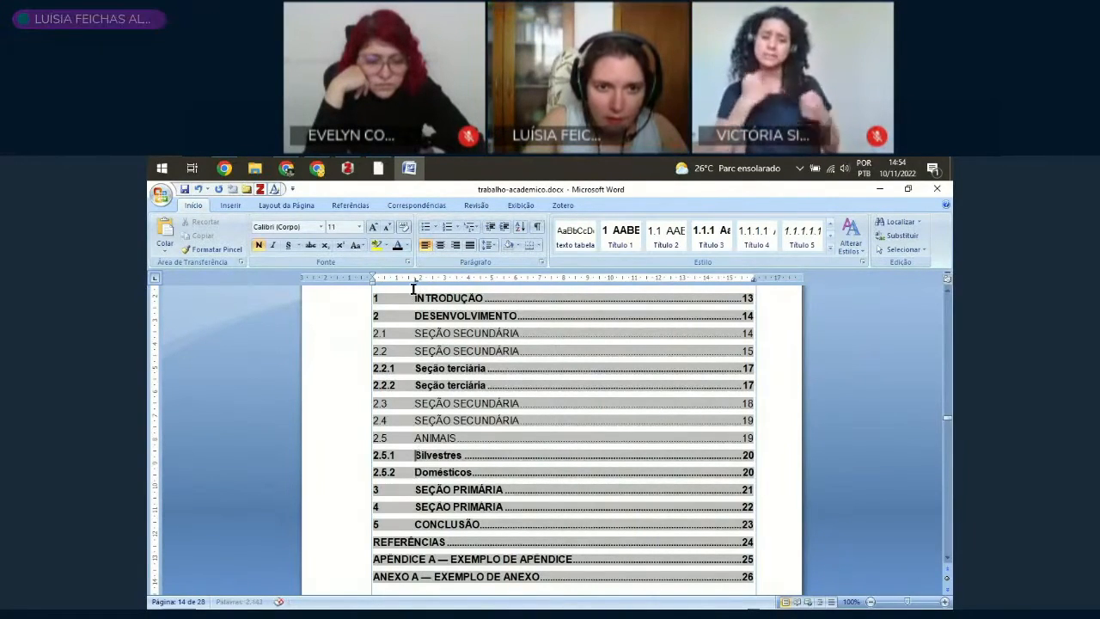
Step: Indent the REFERÊNCIAS, APÊNDICE A and ANEXO A entries of the Sumário to about 1.8 cm, in line with the section titles
left_click(414, 386)
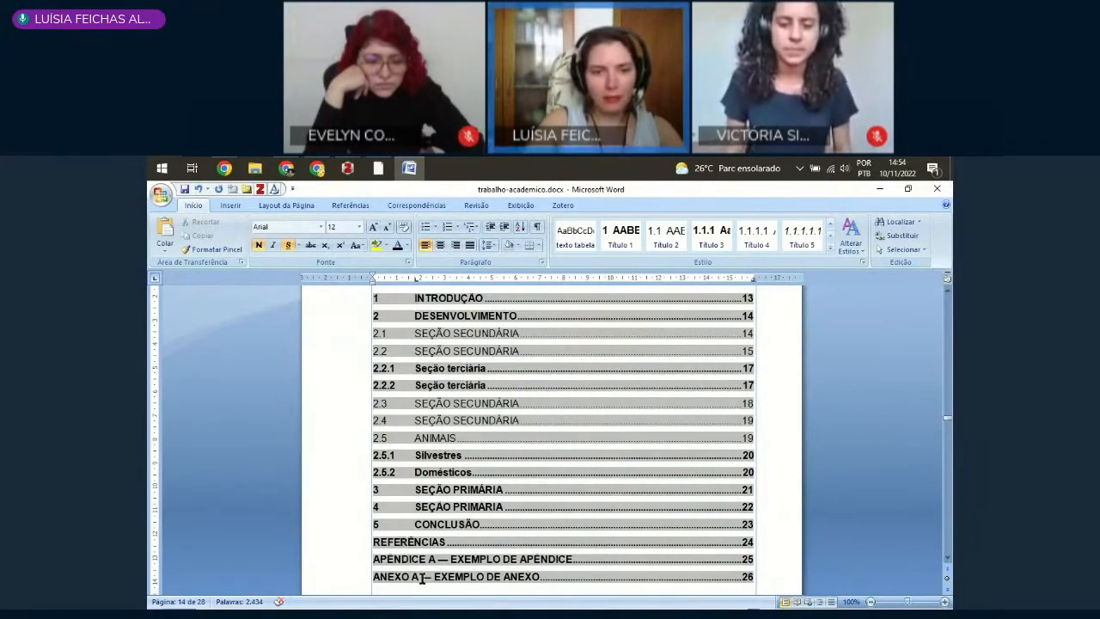
left_click_drag(421, 581, 399, 548)
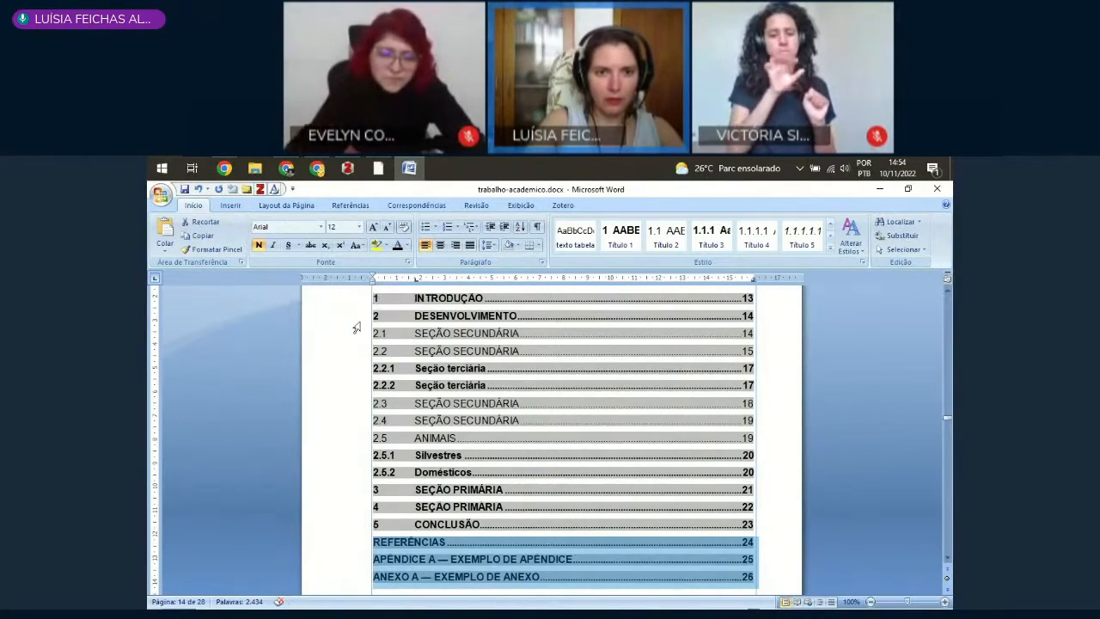
left_click_drag(372, 285, 415, 298)
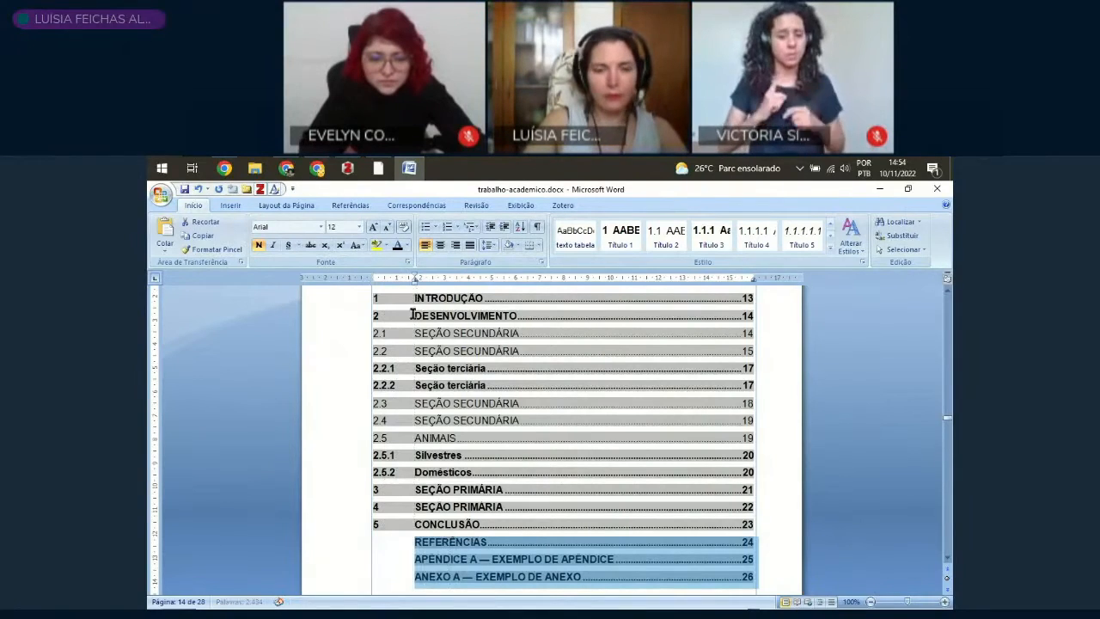
left_click(506, 552)
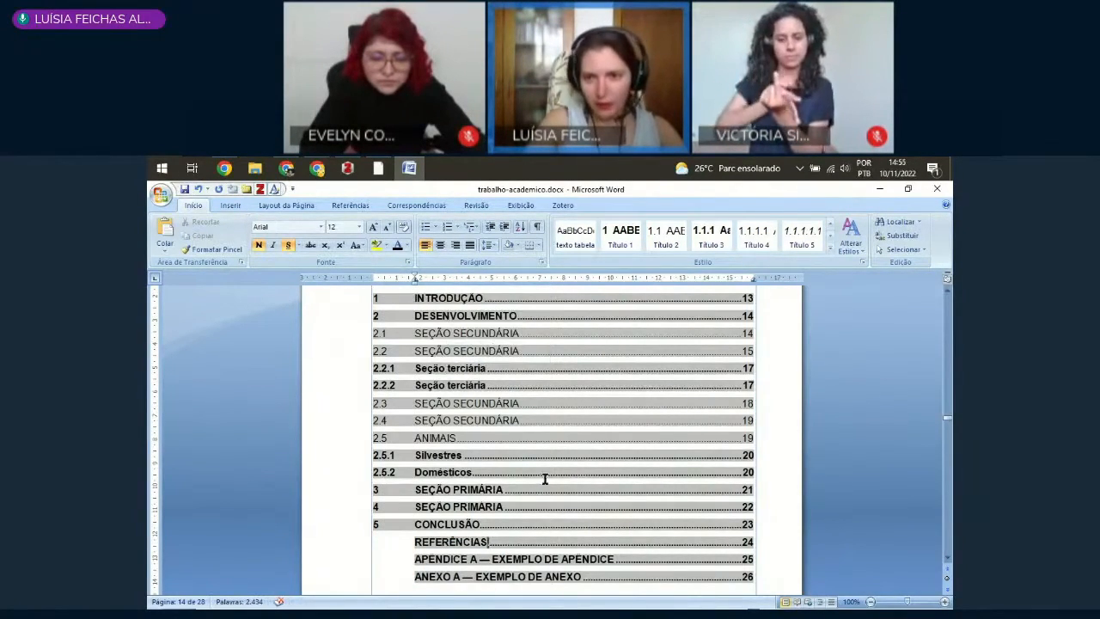
scroll(627, 481, "up", 2)
scroll(516, 447, "down", 2)
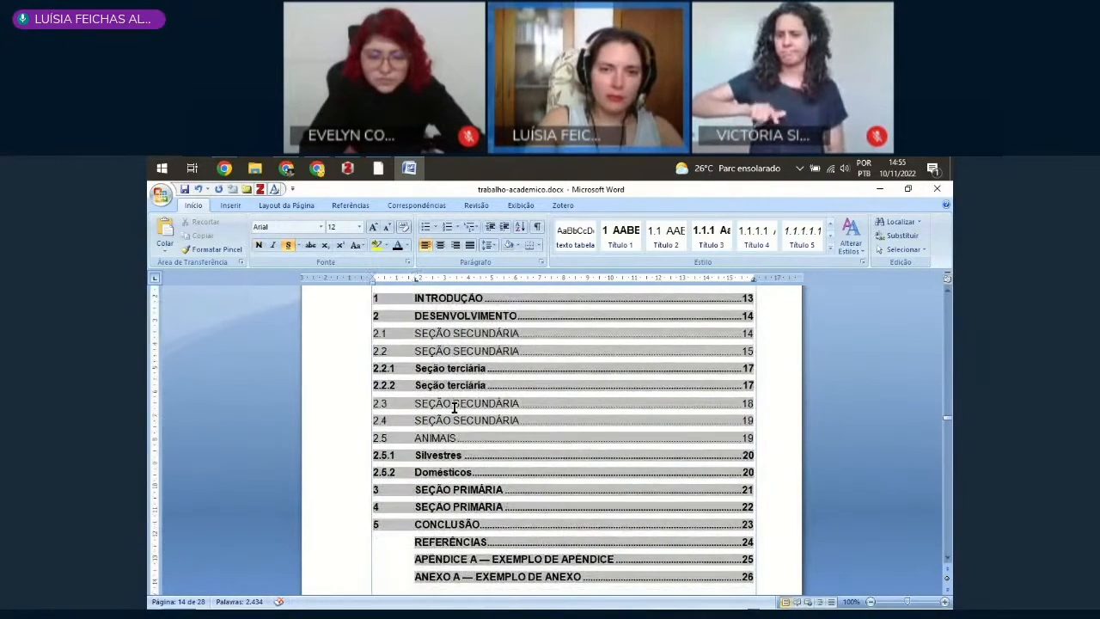
Step: Update the entire Sumário index, rebuilding all its entries from the document's headings
right_click(450, 406)
left_click(490, 459)
left_click(495, 402)
left_click(549, 418)
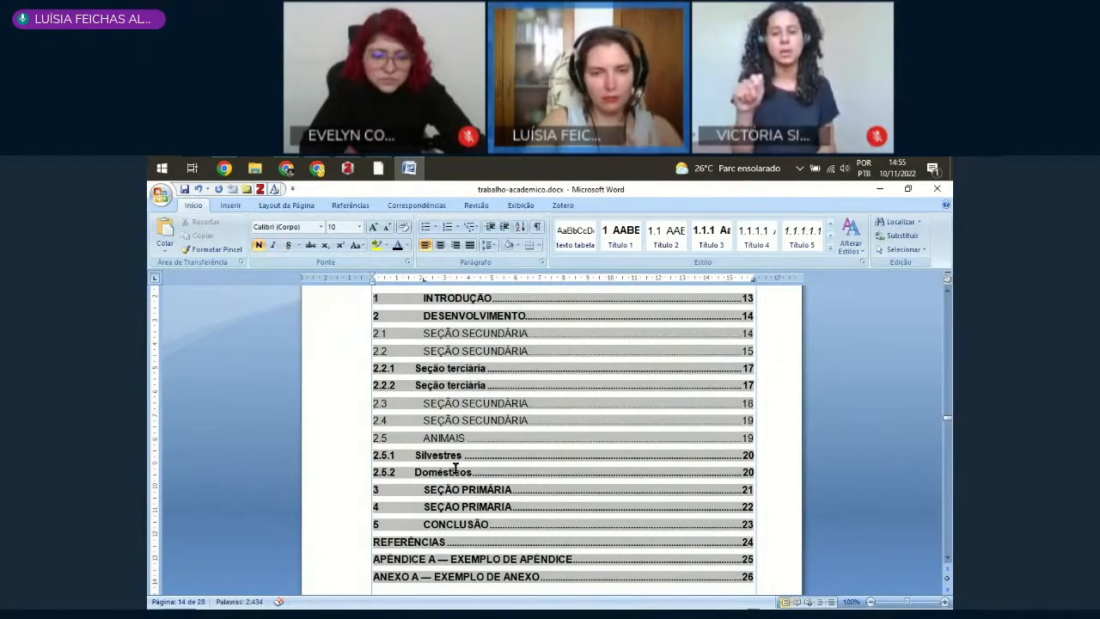
scroll(479, 524, "down", 1)
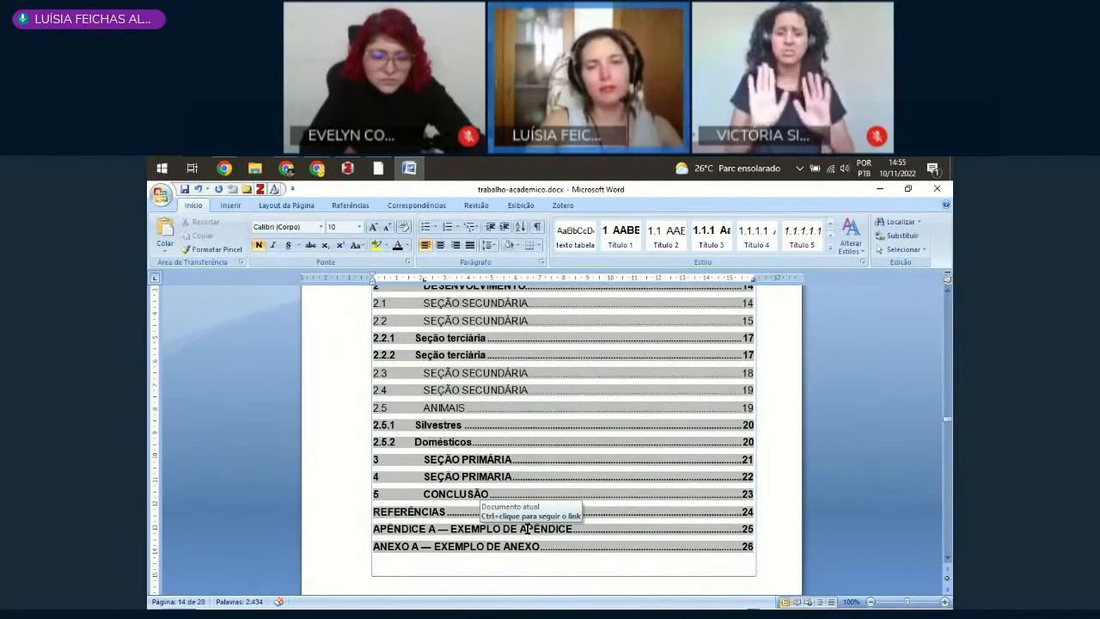
right_click(481, 402)
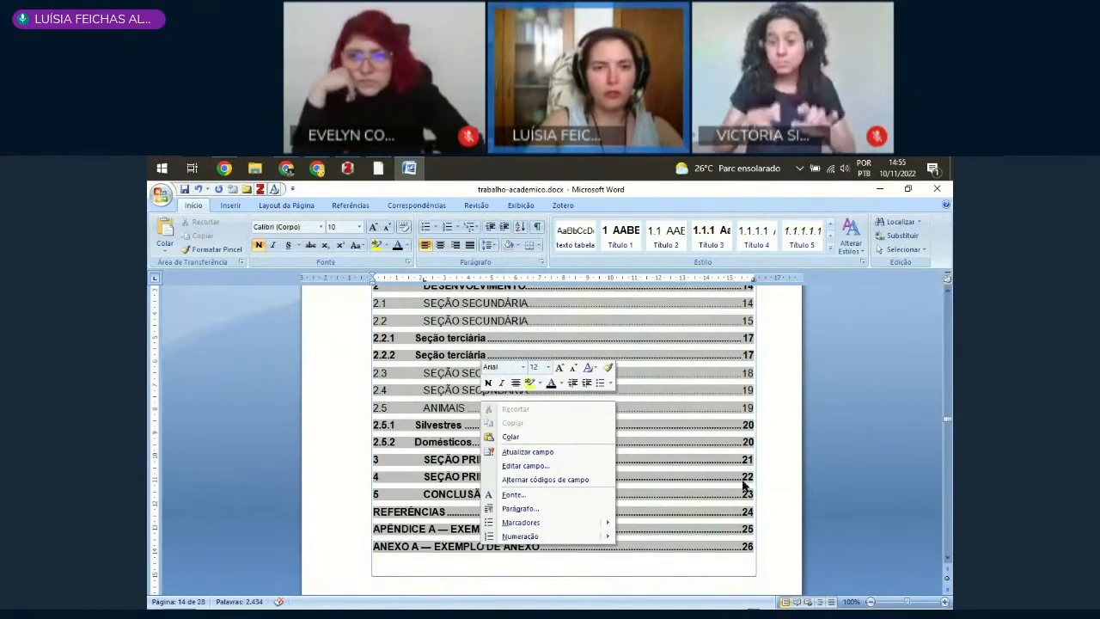
left_click(451, 450)
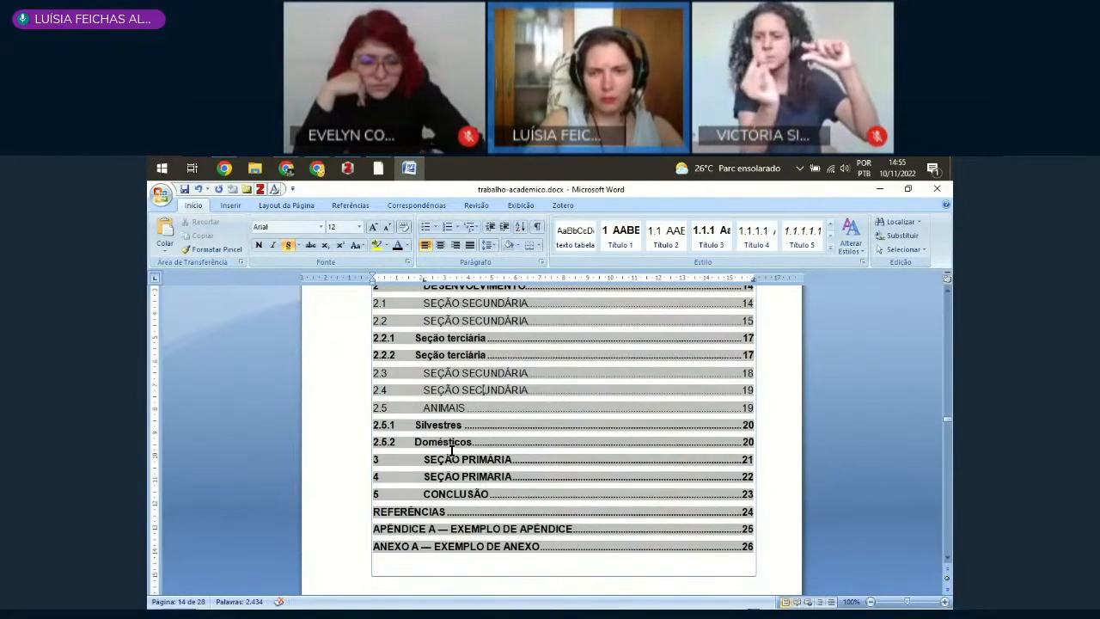
right_click(746, 352)
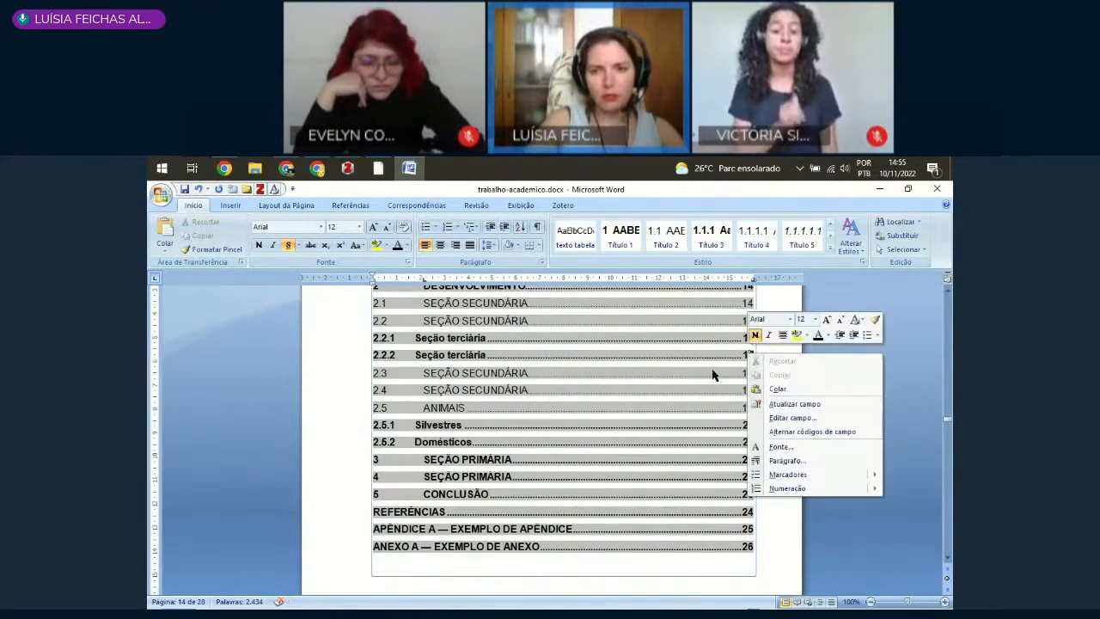
left_click(580, 518)
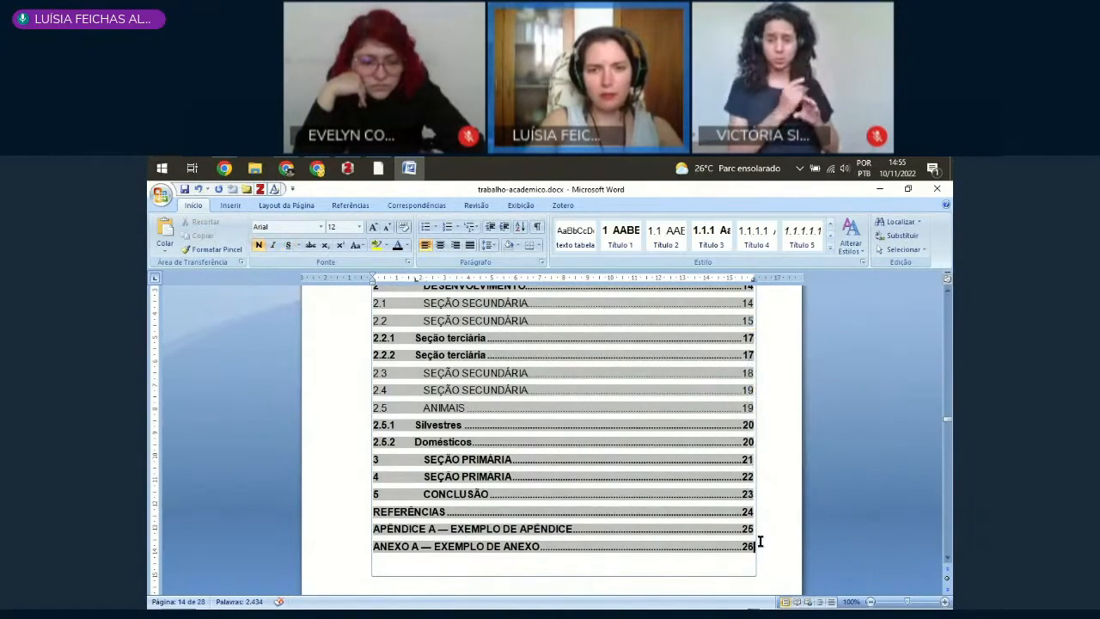
Step: Select all Sumário entries and move their tab stop to about 1.8 cm so the section titles line up
scroll(532, 419, "up", 2)
triple_click(423, 362)
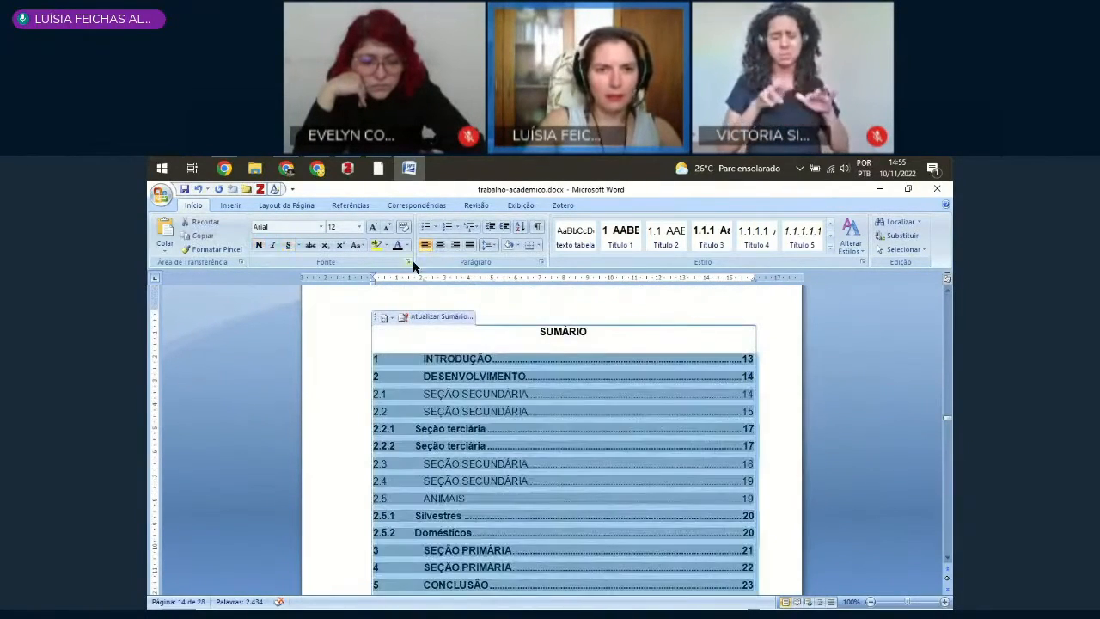
left_click_drag(423, 283, 416, 289)
scroll(638, 456, "down", 2)
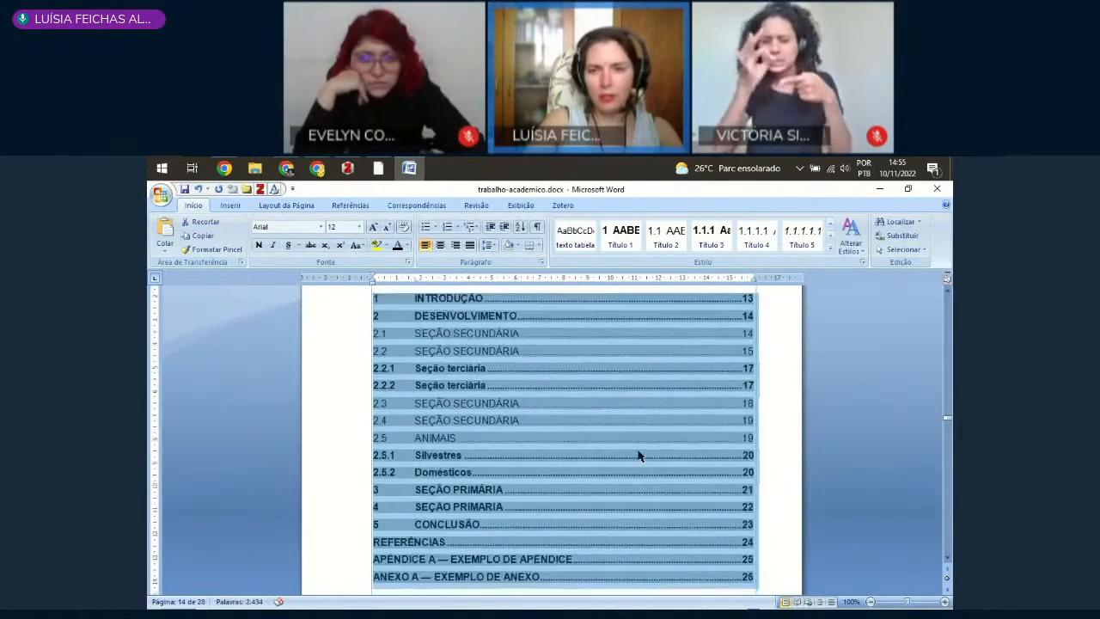
left_click(745, 523)
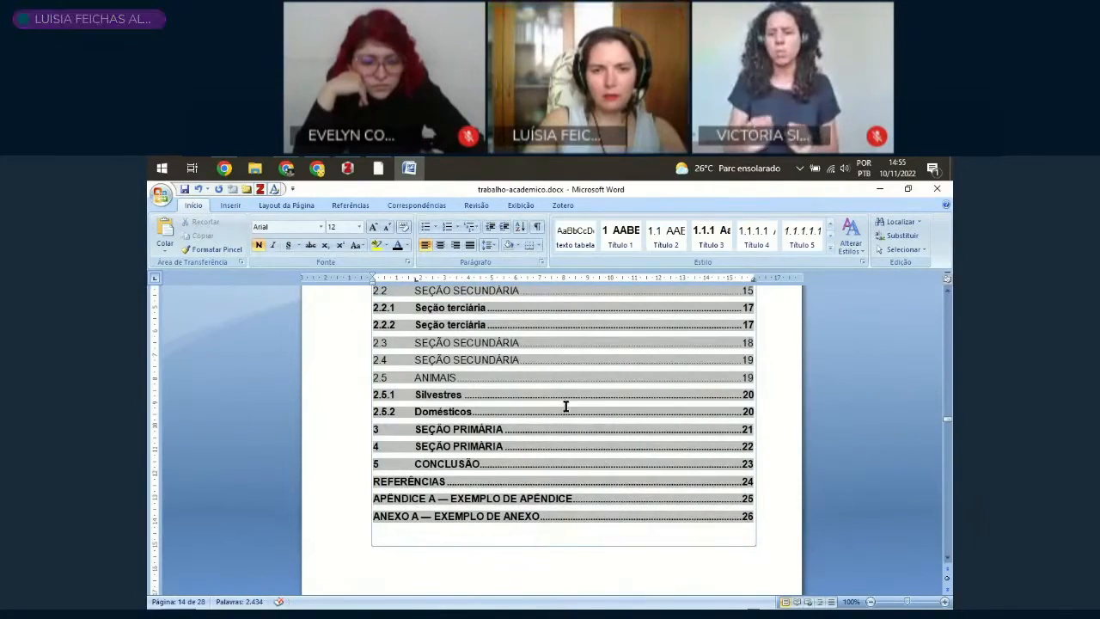
Step: Follow the Sumário link to section 4 SEÇÃO PRIMÁRIA and paste the copied paragraph repeatedly after its text, extending the section over several pages
left_click(445, 446, "ctrl")
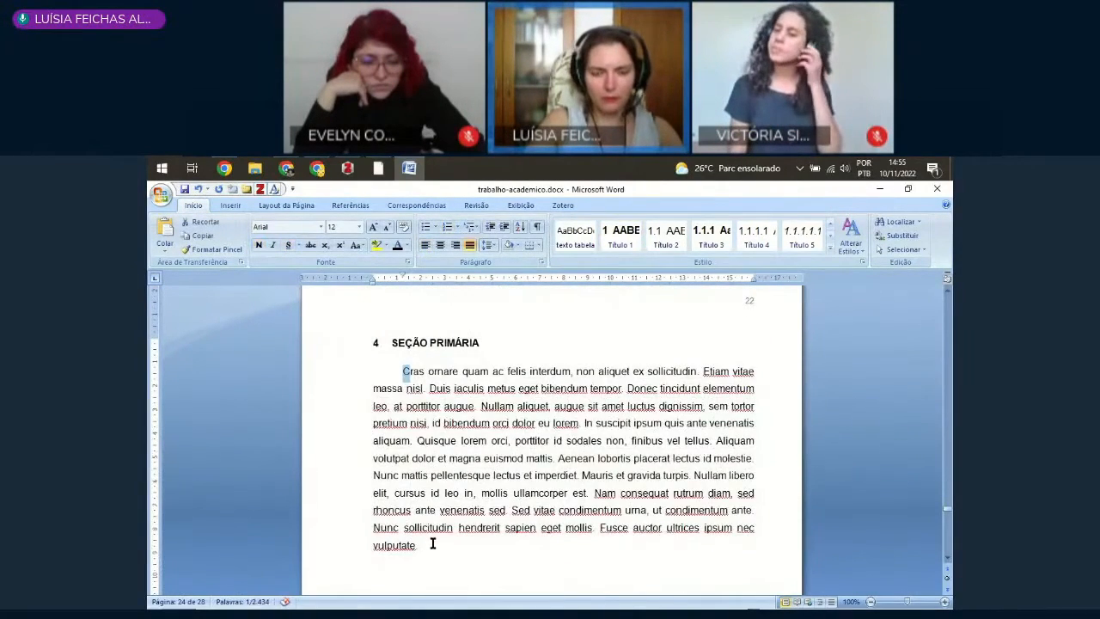
left_click(430, 549, "shift")
key("ctrl+c")
left_click(436, 549)
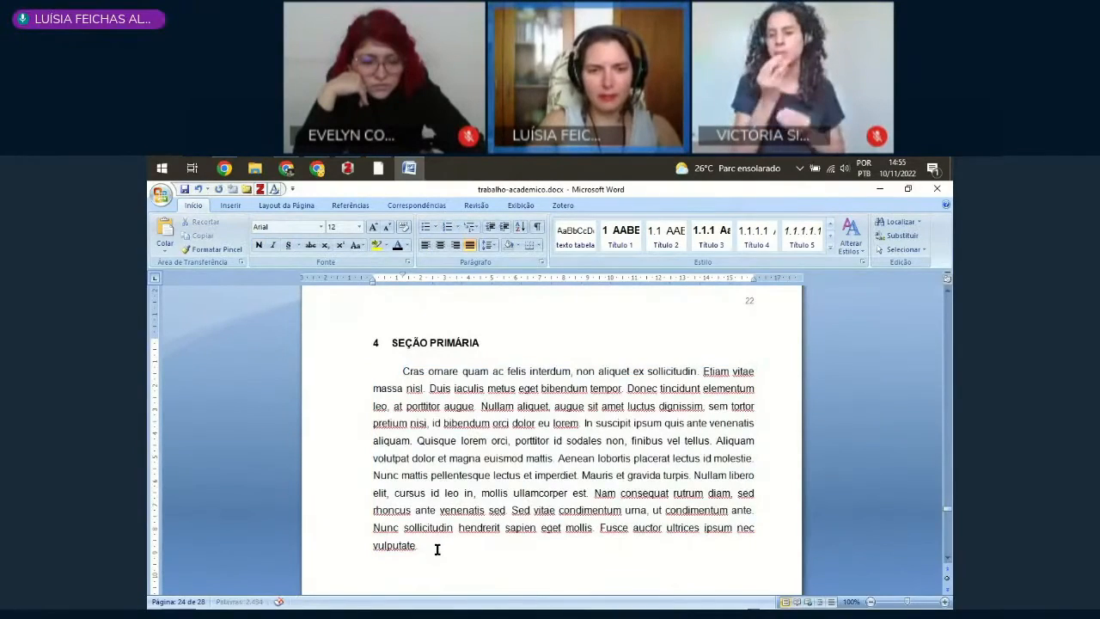
key("ctrl+v")
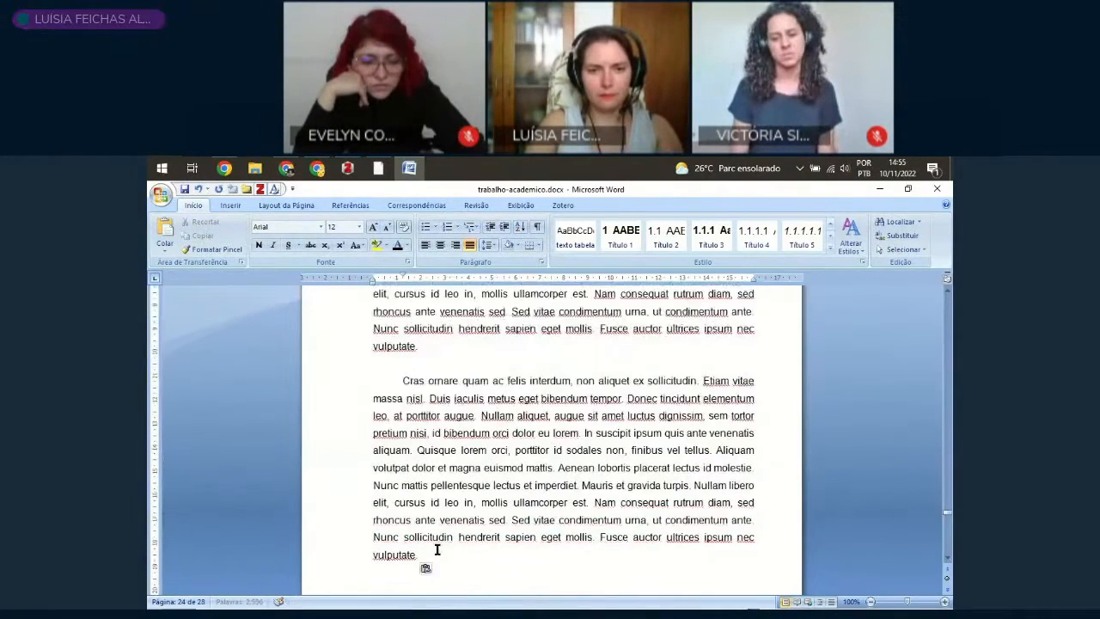
key("ctrl+v")
key("ctrl+v")
key("ctrl+v")
key("ctrl+v")
key("ctrl+v")
key("ctrl+v")
key("ctrl+v")
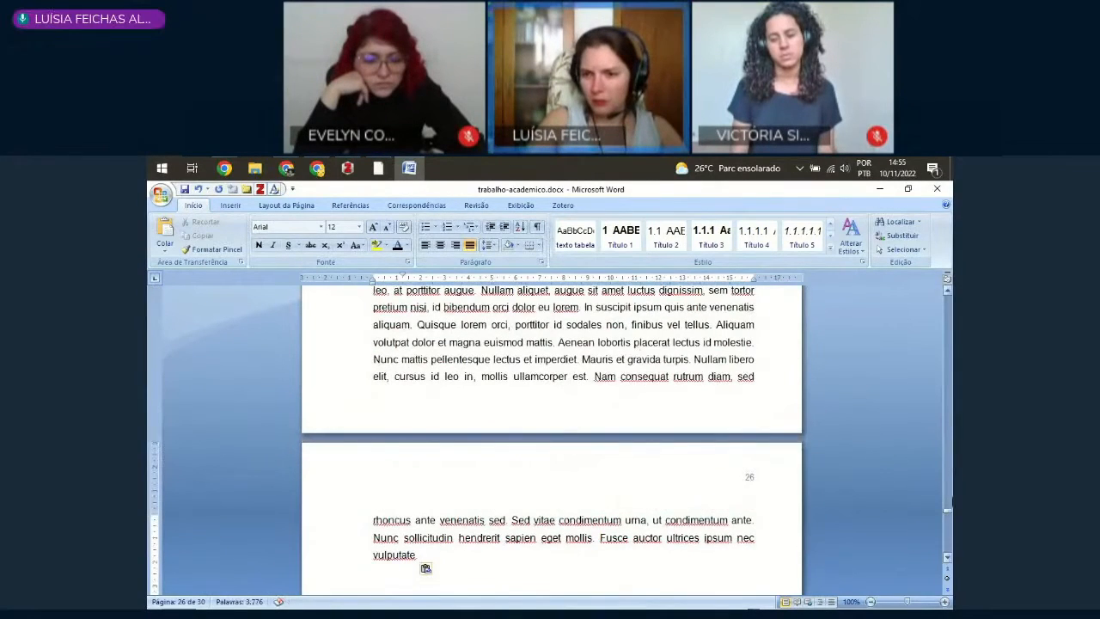
Step: Return to the Sumário and update only its page numbers
mouse_move(948, 513)
left_mouse_down()
mouse_move(948, 360)
mouse_move(950, 404)
left_mouse_up()
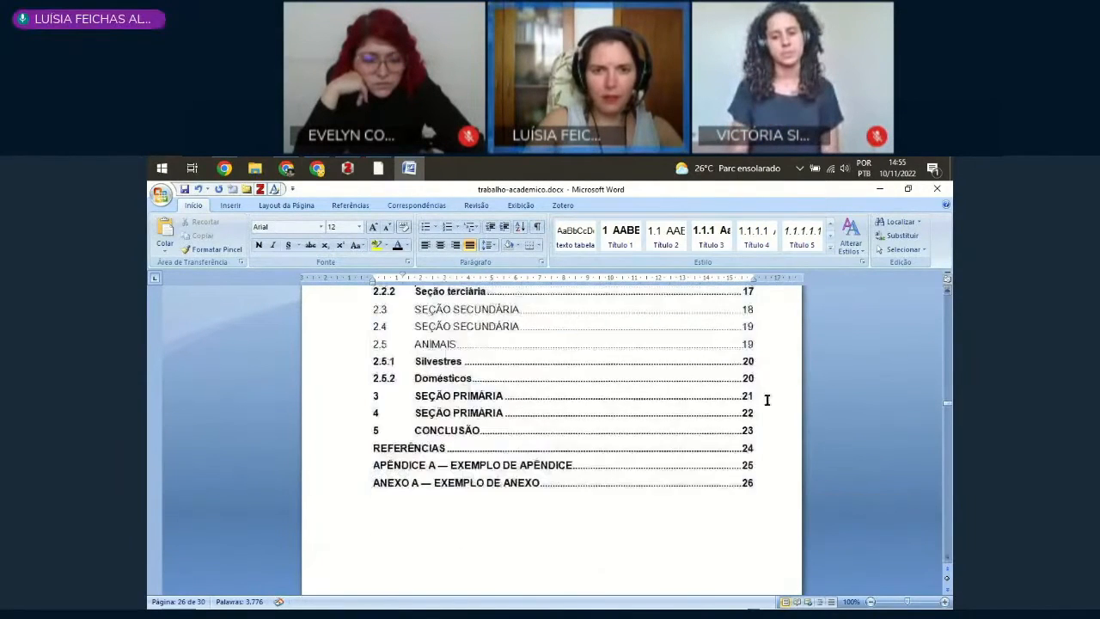
left_click(472, 396)
right_click(471, 396)
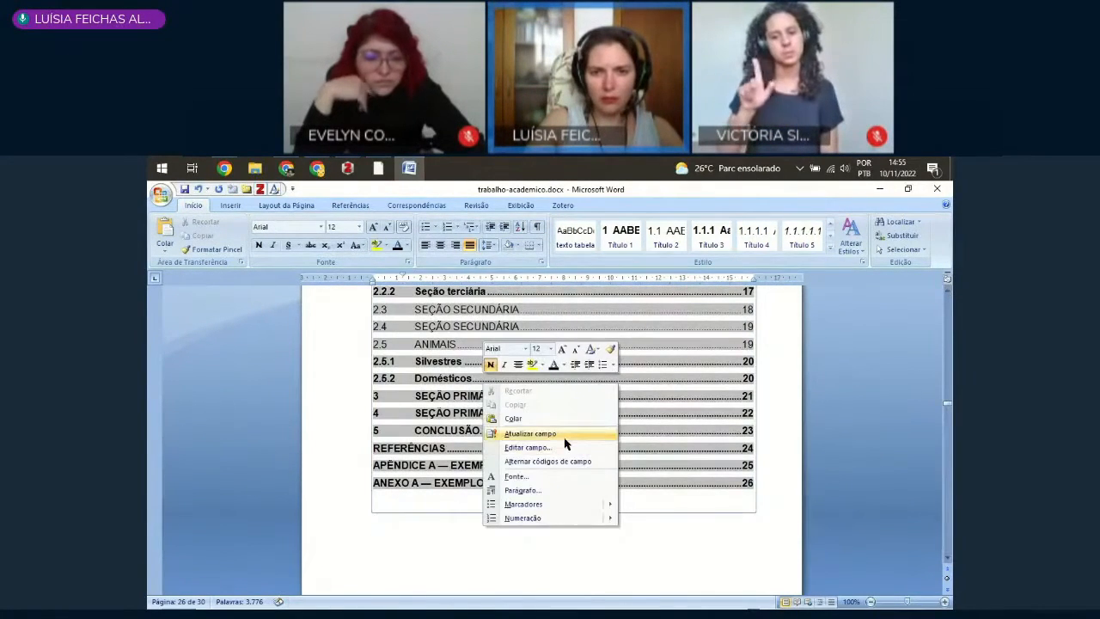
left_click(554, 435)
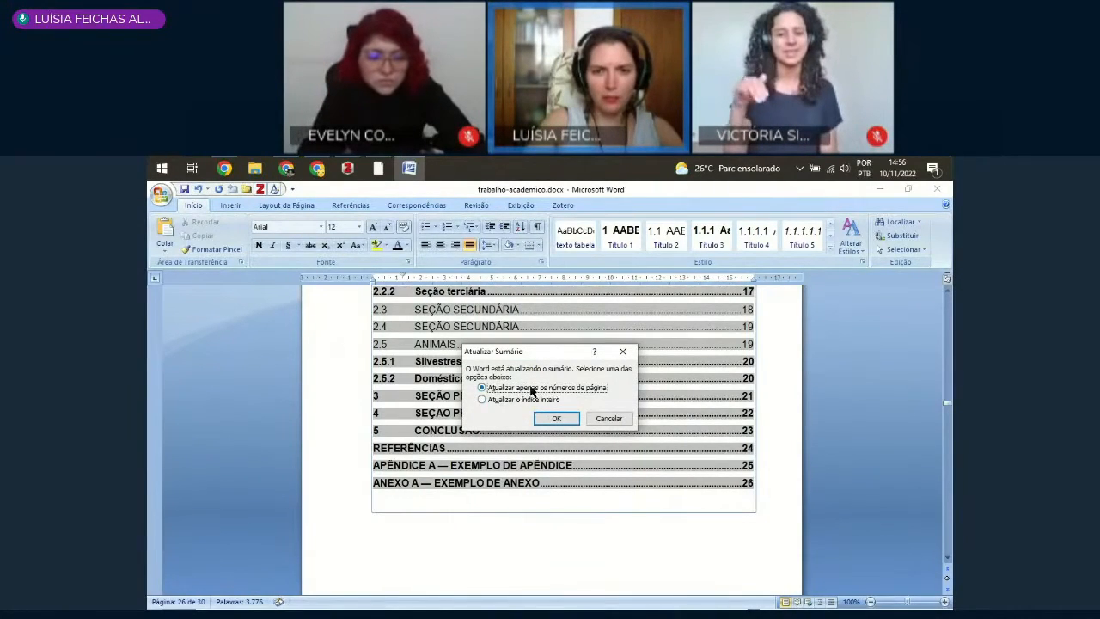
left_click(555, 418)
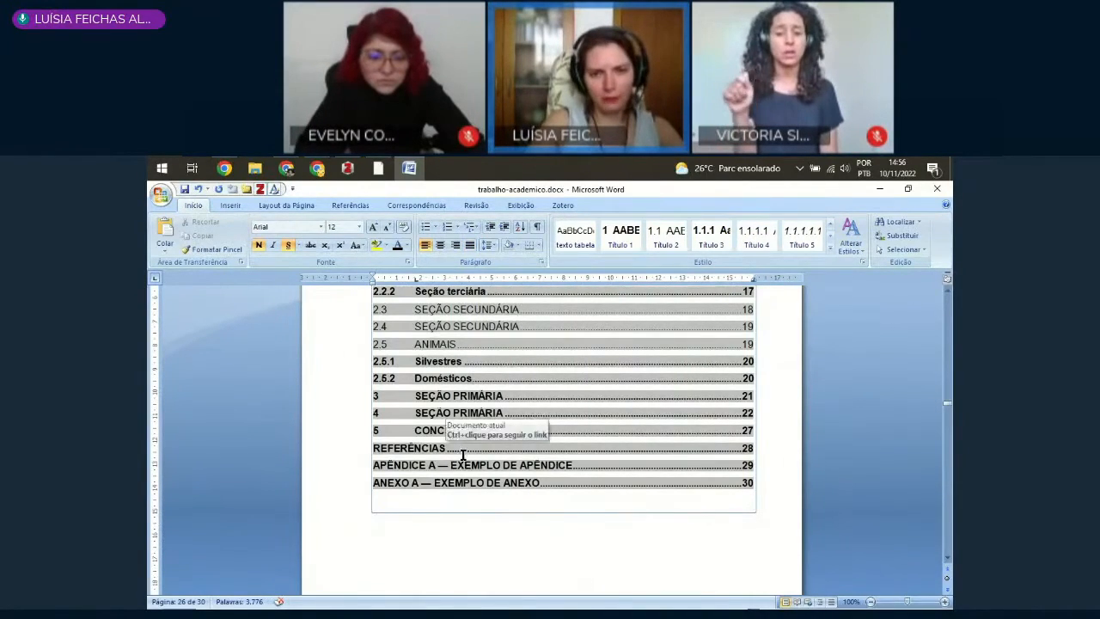
Step: Delete all five figure entries under the LISTA DE ILUSTRAÇÕES (OPCIONAL) heading
scroll(461, 460, "up", 5)
scroll(461, 466, "down", 15)
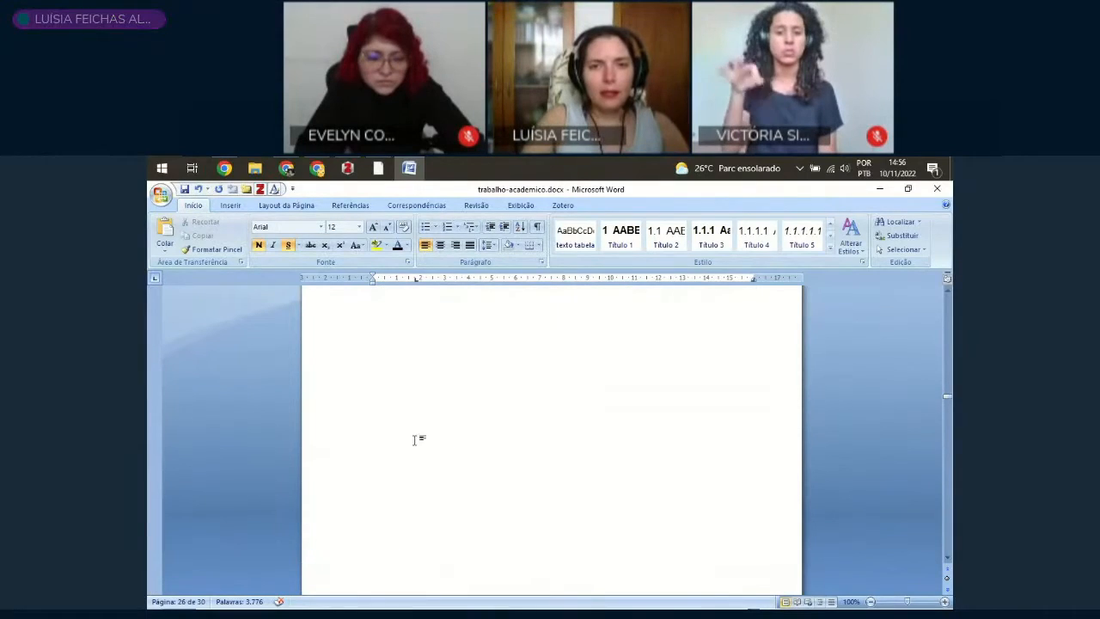
scroll(429, 455, "up", 1)
scroll(433, 455, "up", 4)
scroll(433, 452, "down", 3)
scroll(433, 452, "up", 8)
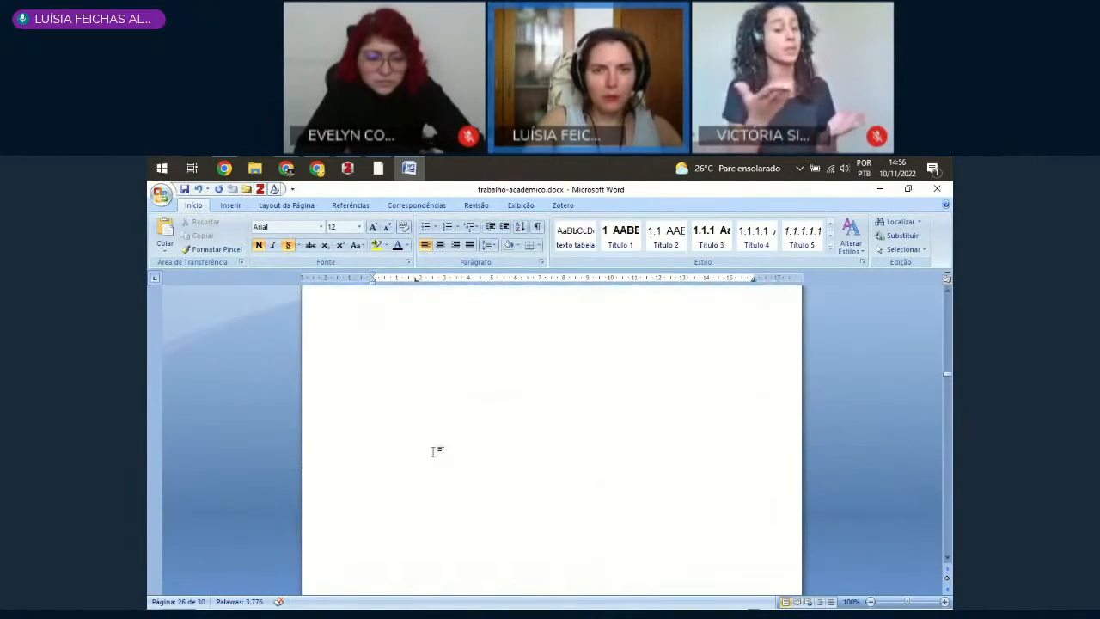
scroll(434, 451, "up", 5)
left_click(321, 405)
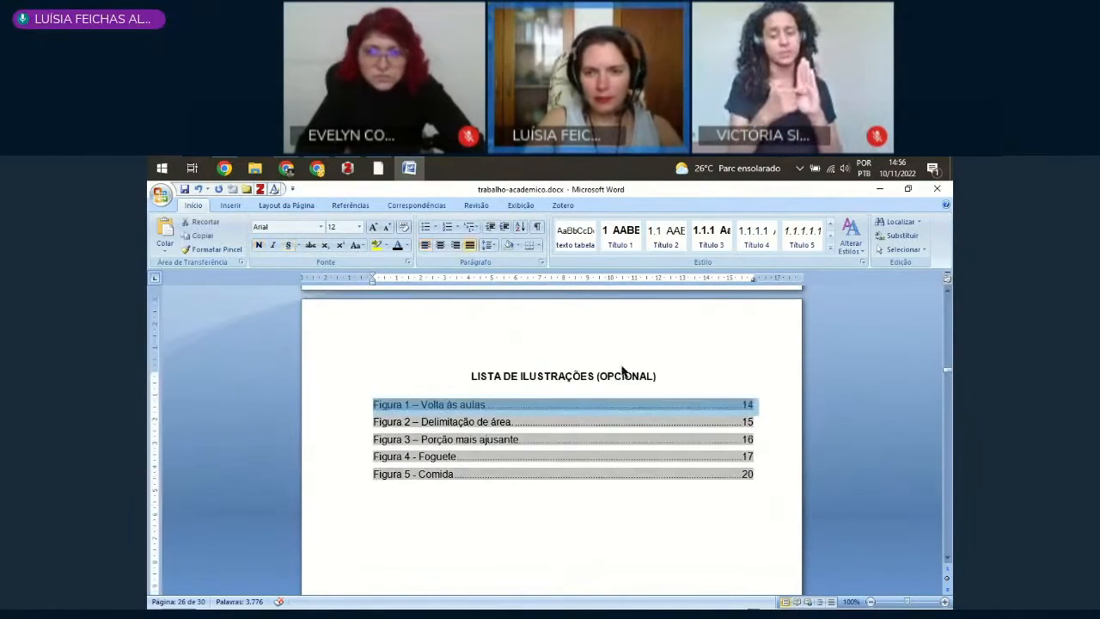
left_click(765, 476, "shift")
key("Delete")
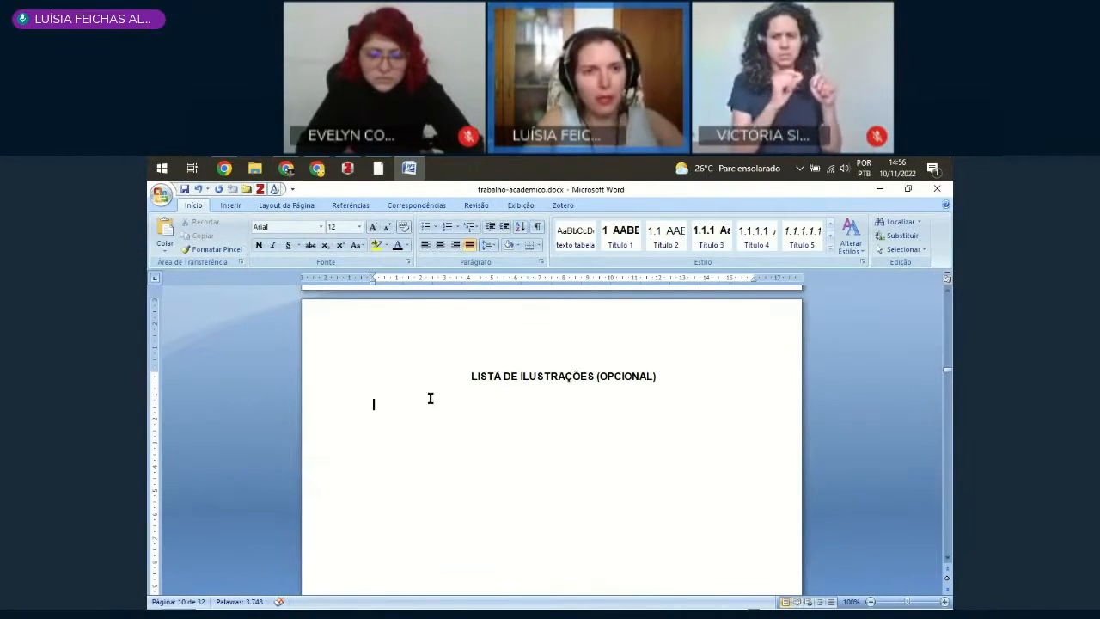
Step: Insert an index of illustrations under the LISTA DE ILUSTRAÇÕES heading, using the caption label Figura
left_click(351, 207)
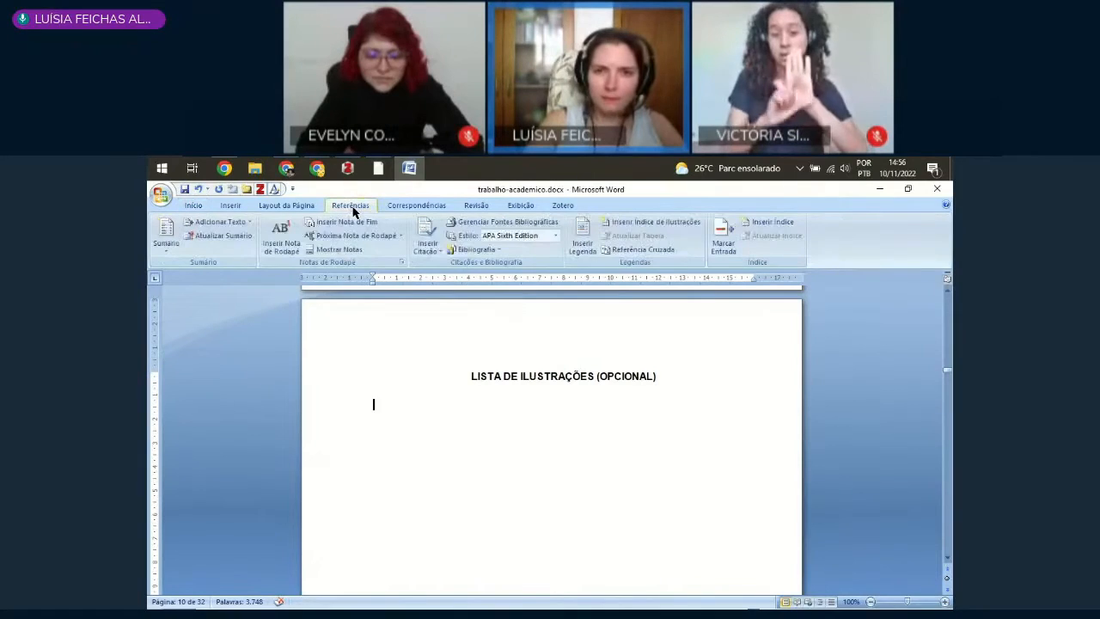
left_click(651, 225)
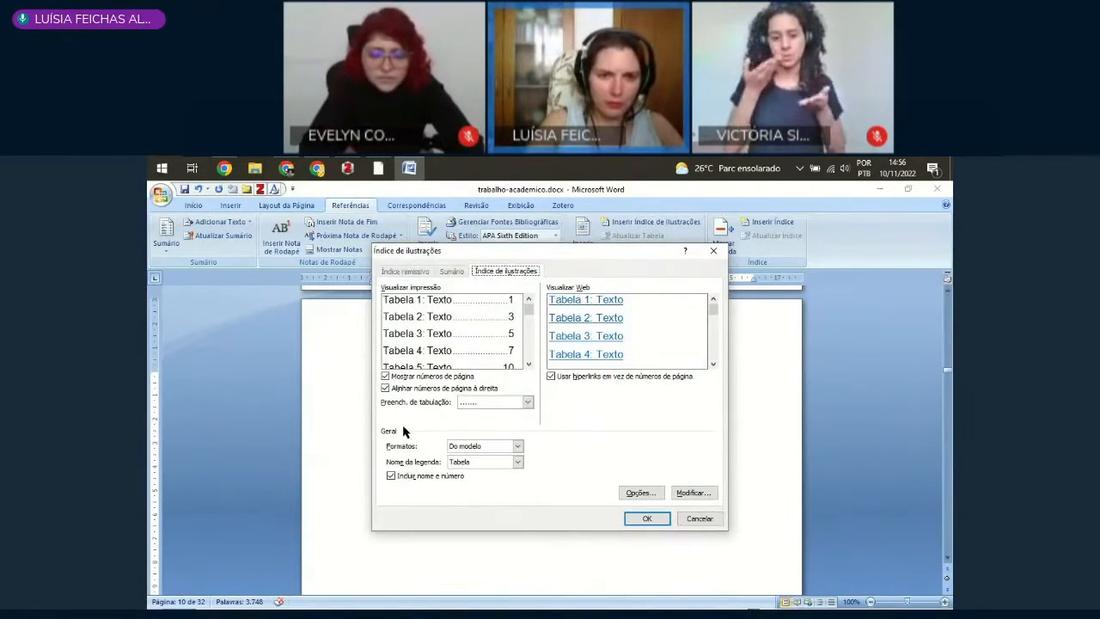
left_click(460, 465)
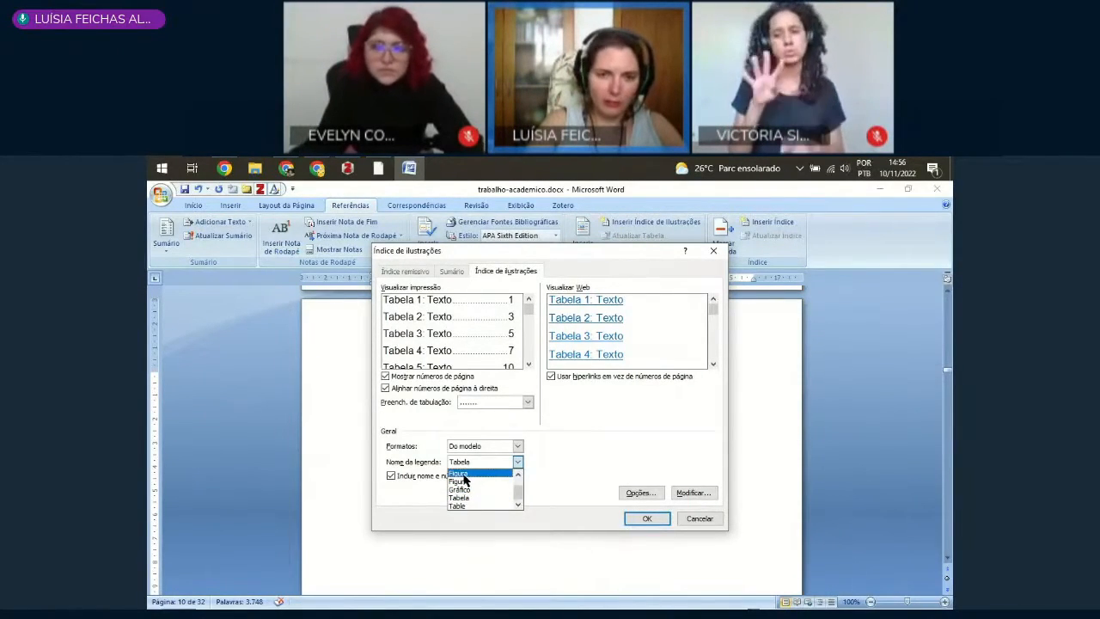
scroll(464, 498, "up", 2)
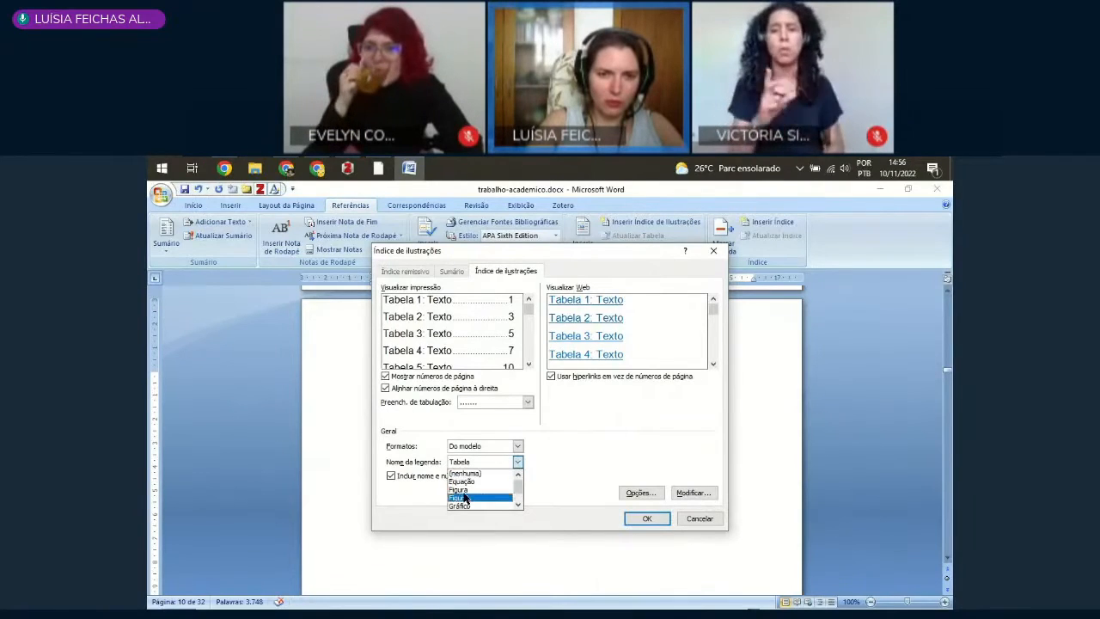
scroll(464, 498, "down", 1)
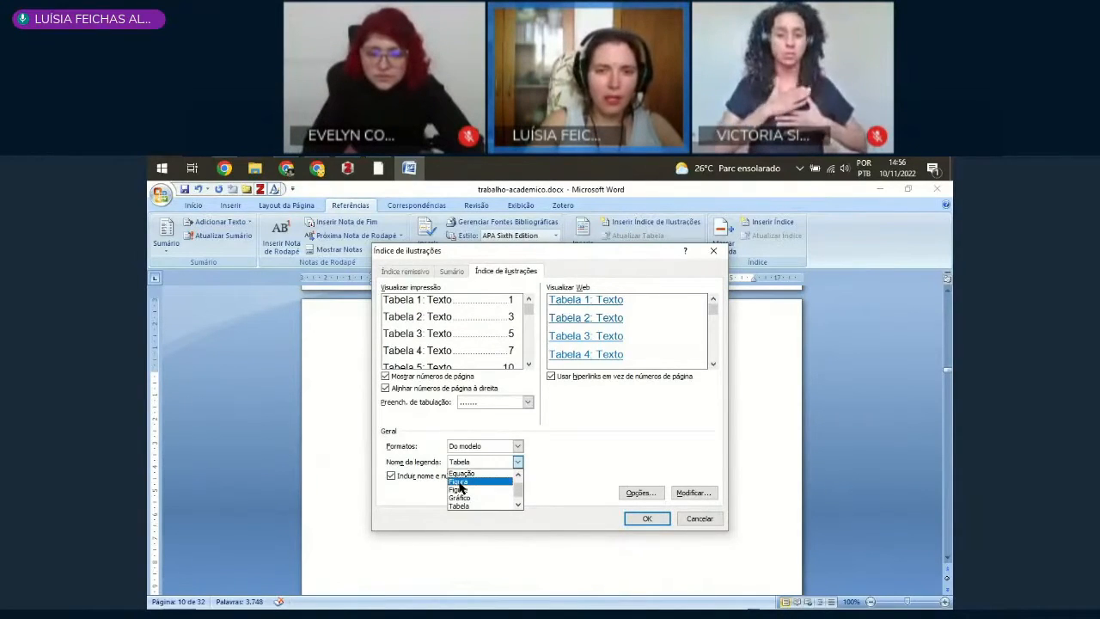
left_click(459, 483)
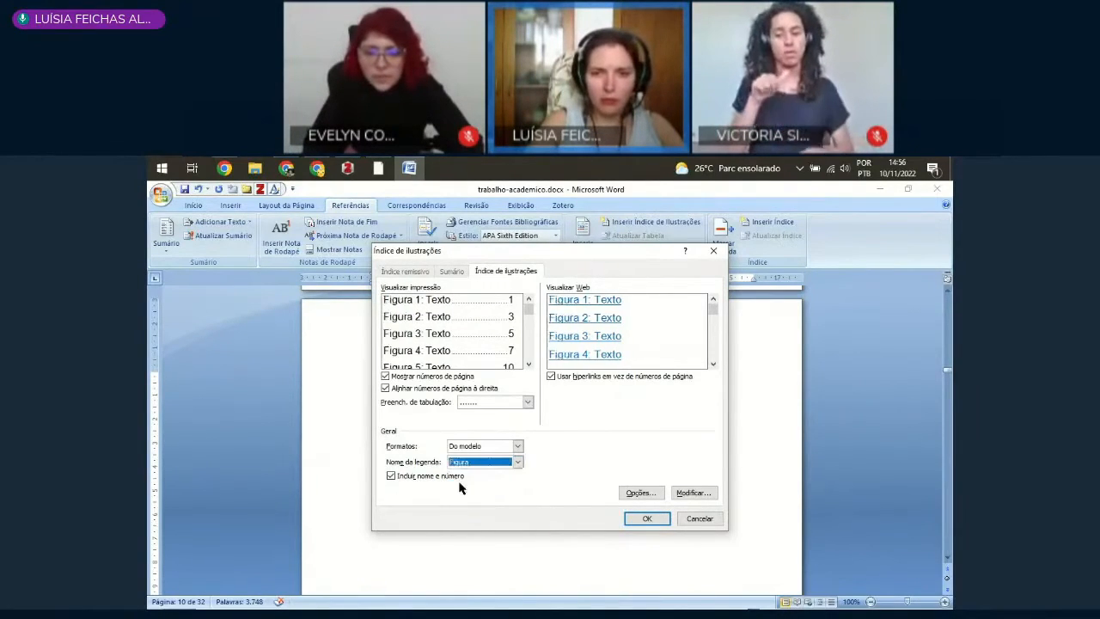
left_click(647, 519)
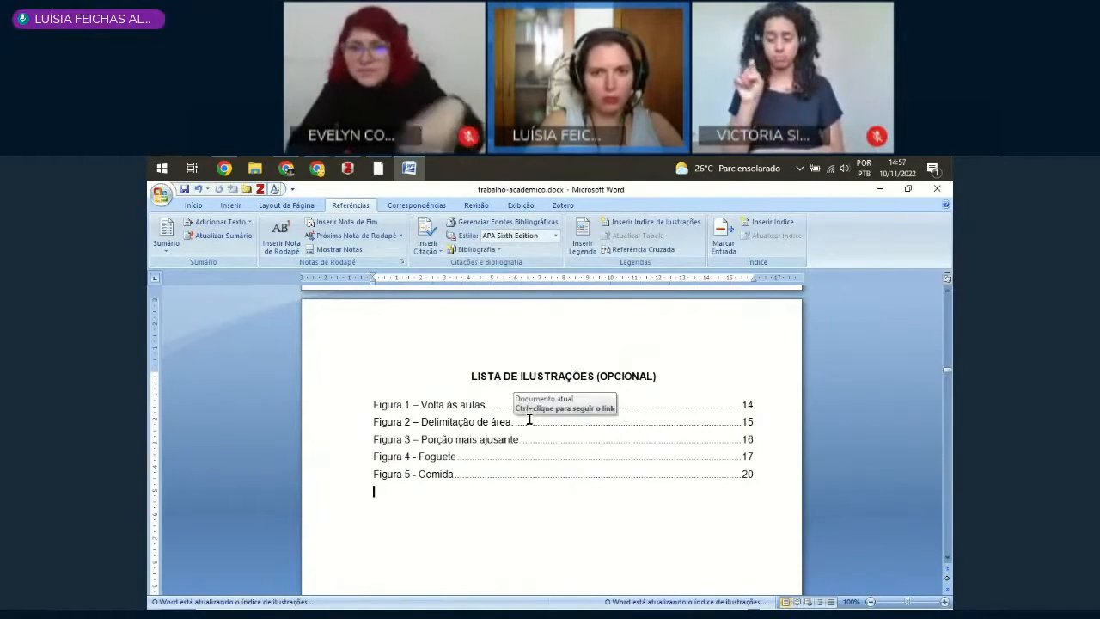
Step: Follow the illustration list's link to the Figura 3 caption, copy its dash, and replace the hyphen in the Figura 4 caption with it
left_click(420, 457)
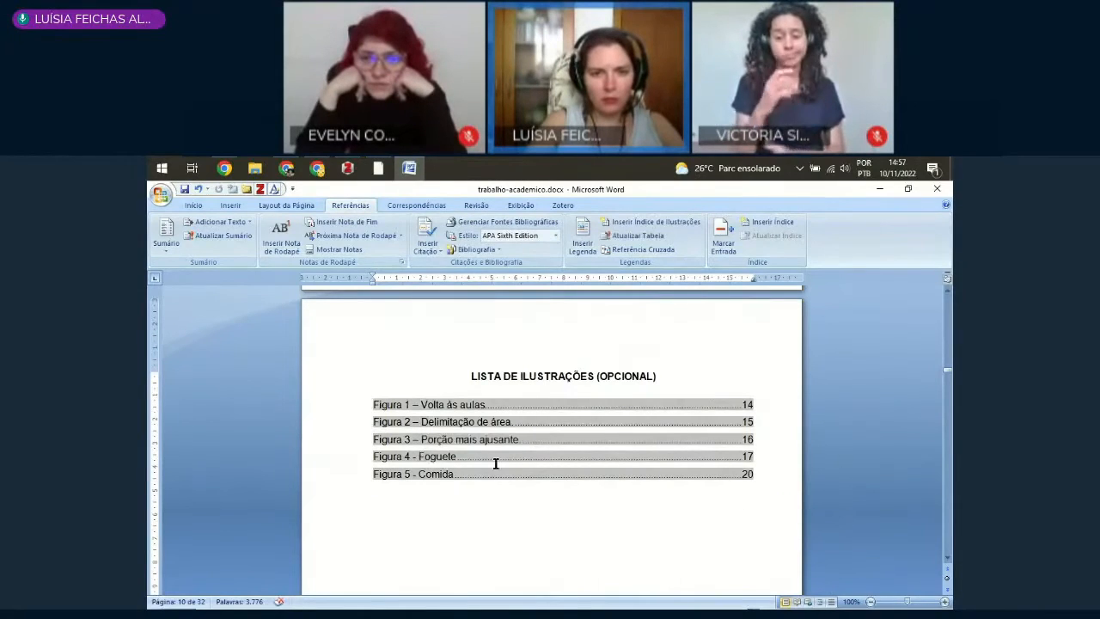
double_click(413, 458)
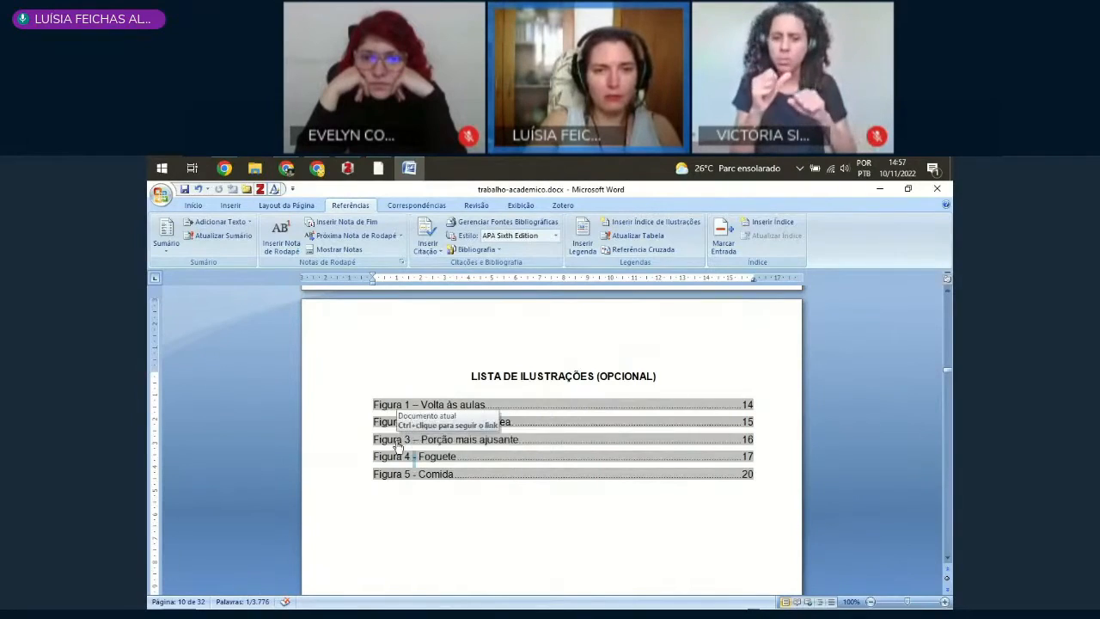
left_click(393, 439, "ctrl")
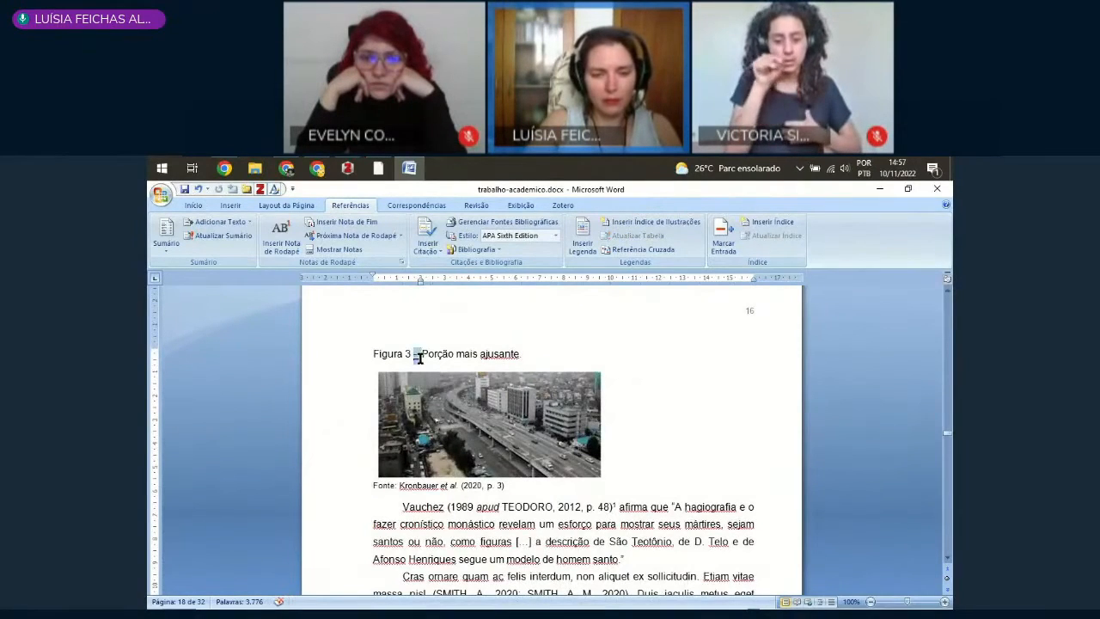
scroll(436, 438, "down", 10)
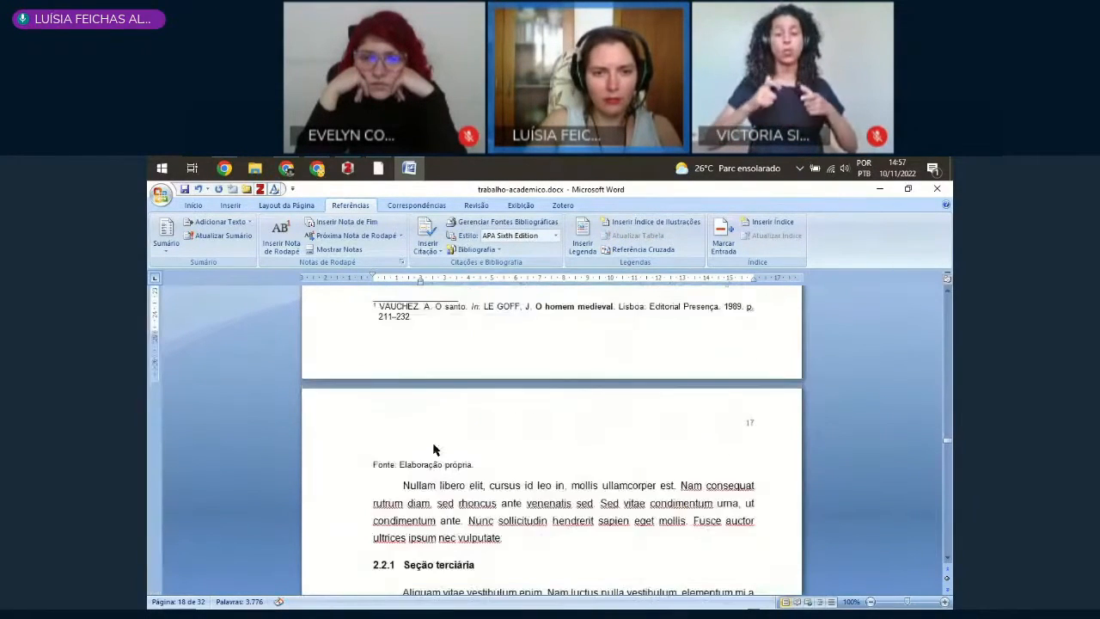
scroll(434, 449, "down", 10)
left_click(416, 395)
type("-")
Step: Replace the hyphen after the number in the Figura 5 Comida caption with an en dash (–)
scroll(438, 503, "down", 1)
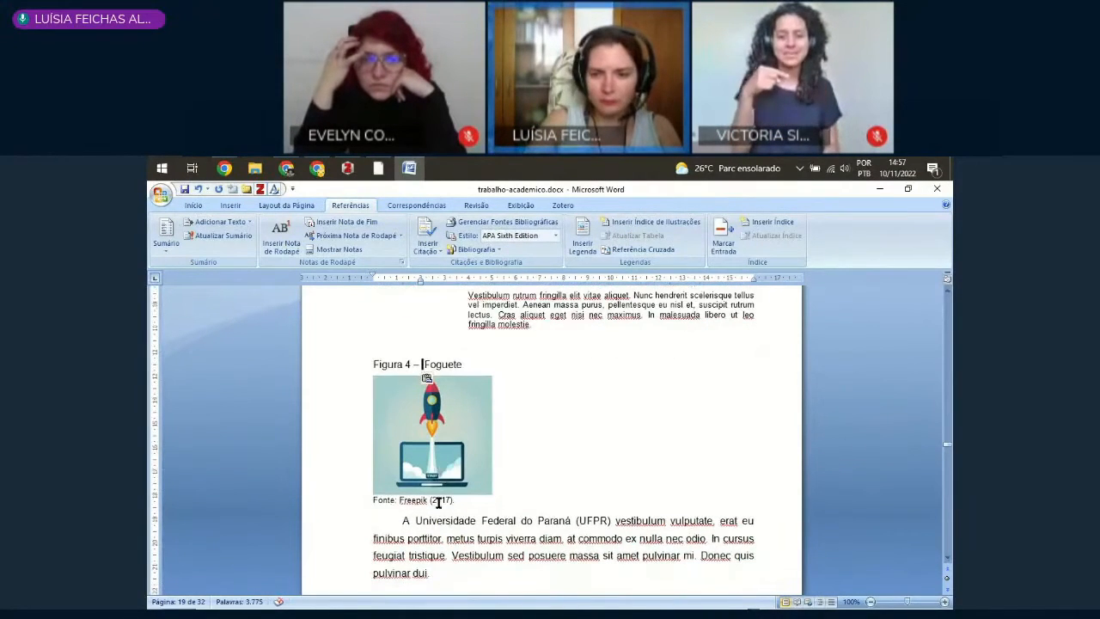
scroll(422, 489, "down", 5)
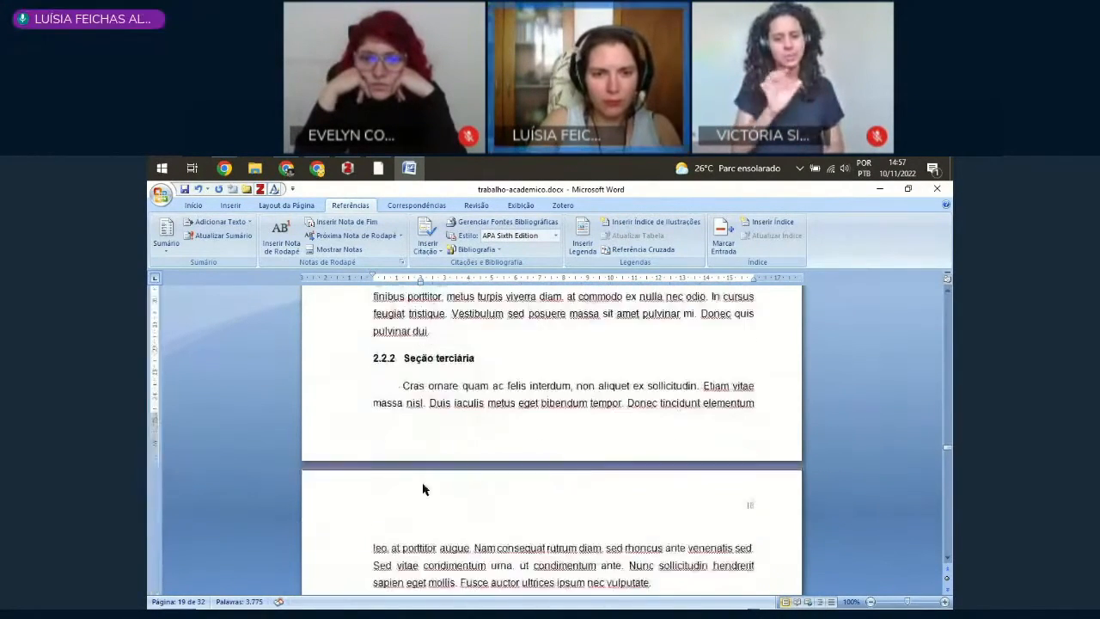
scroll(423, 489, "down", 15)
scroll(416, 473, "down", 10)
scroll(487, 467, "up", 5)
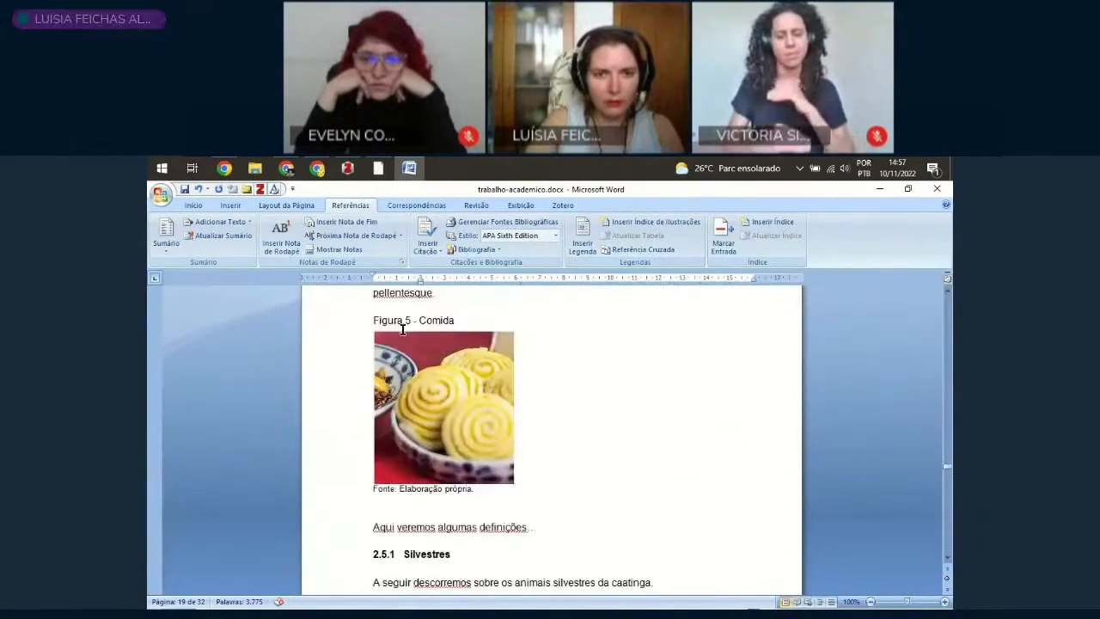
left_click(417, 321)
key("BackSpace")
type("–")
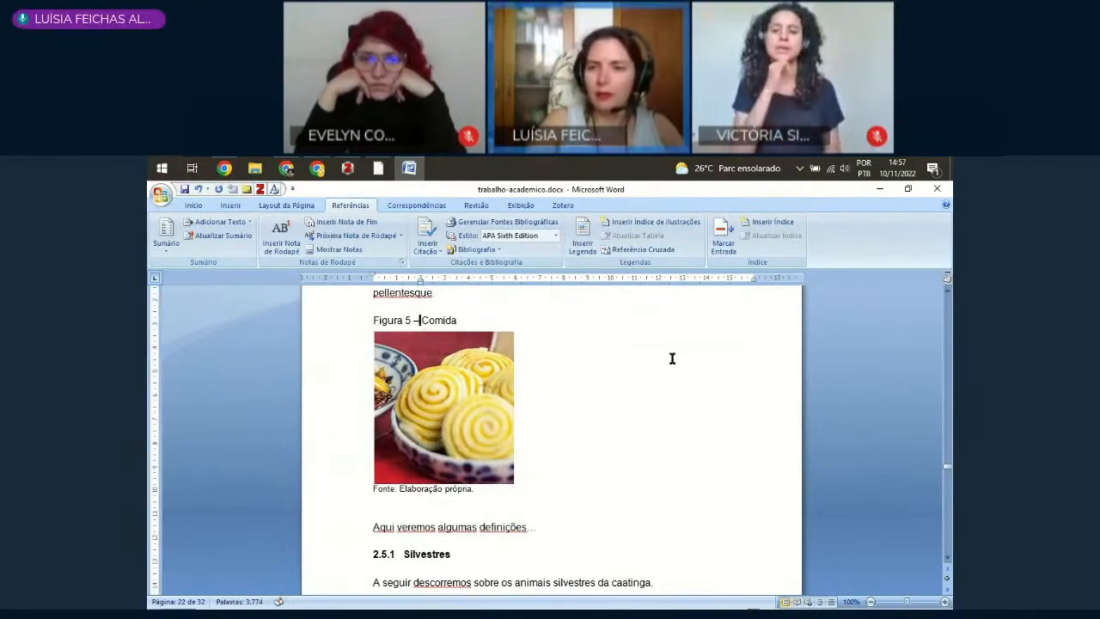
Step: Return to the LISTA DE ILUSTRAÇÕES and update the entire index of illustrations
left_click_drag(947, 465, 945, 372)
scroll(751, 510, "down", 6)
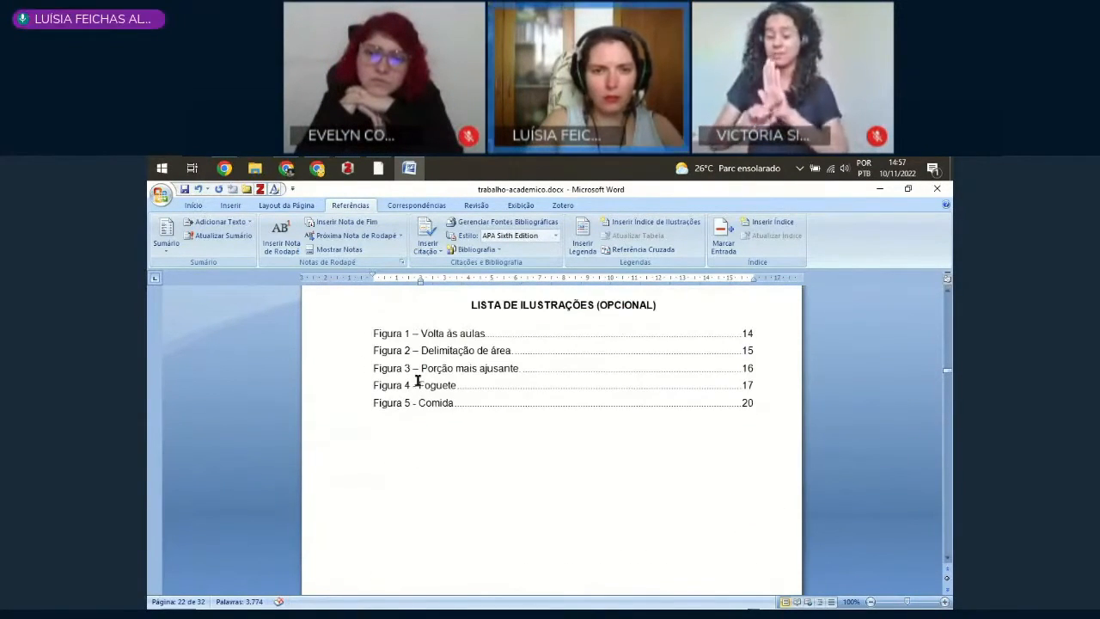
left_click(417, 381)
right_click(433, 372)
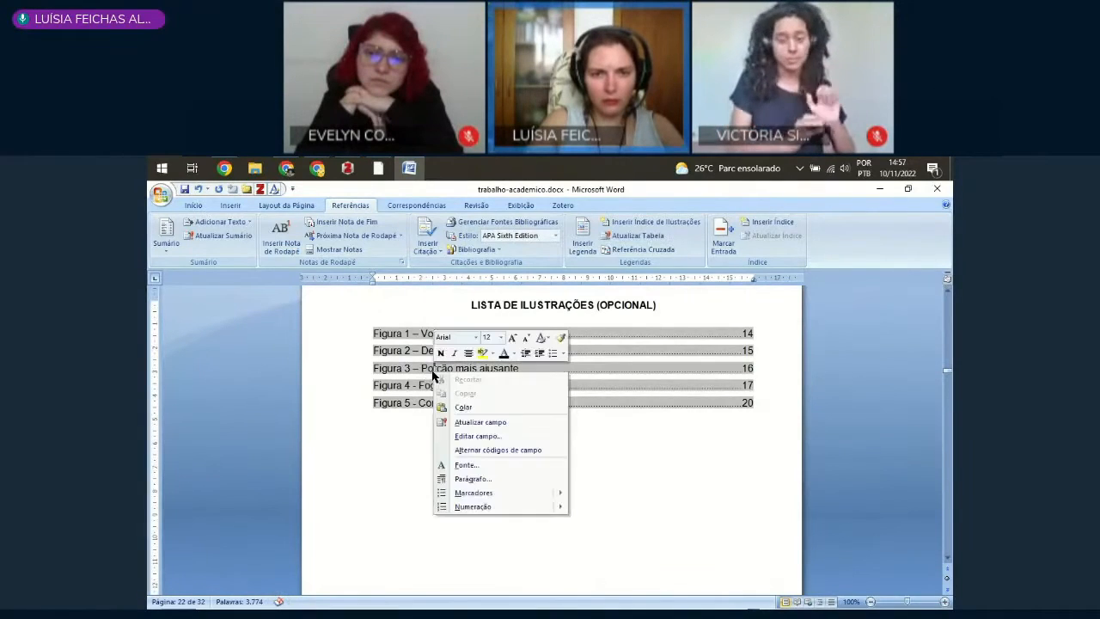
left_click(496, 422)
left_click(529, 400)
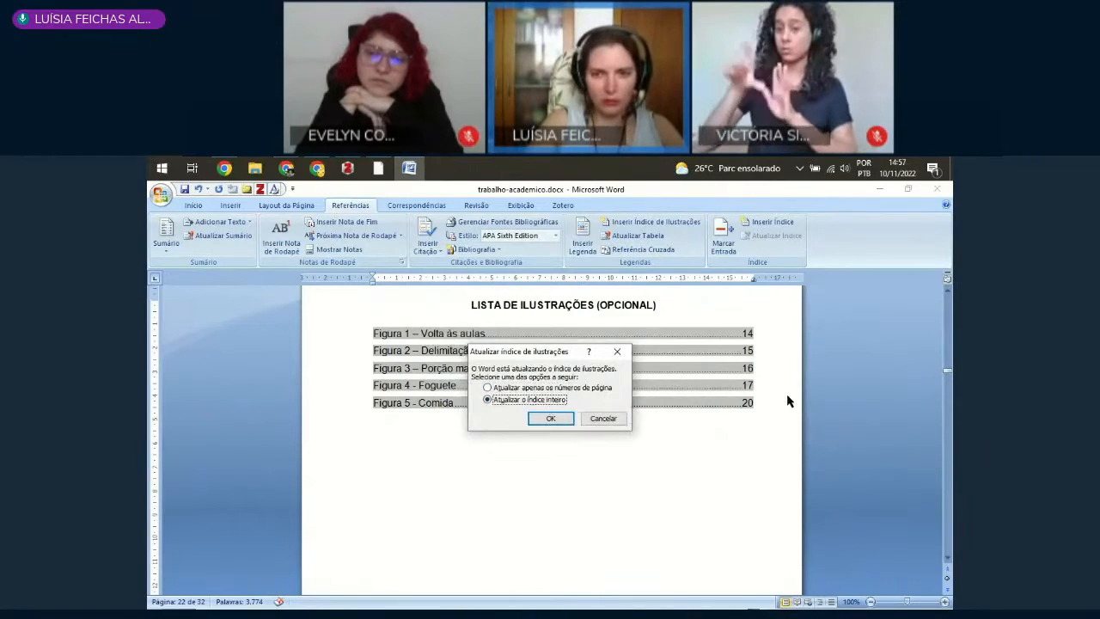
left_click(548, 420)
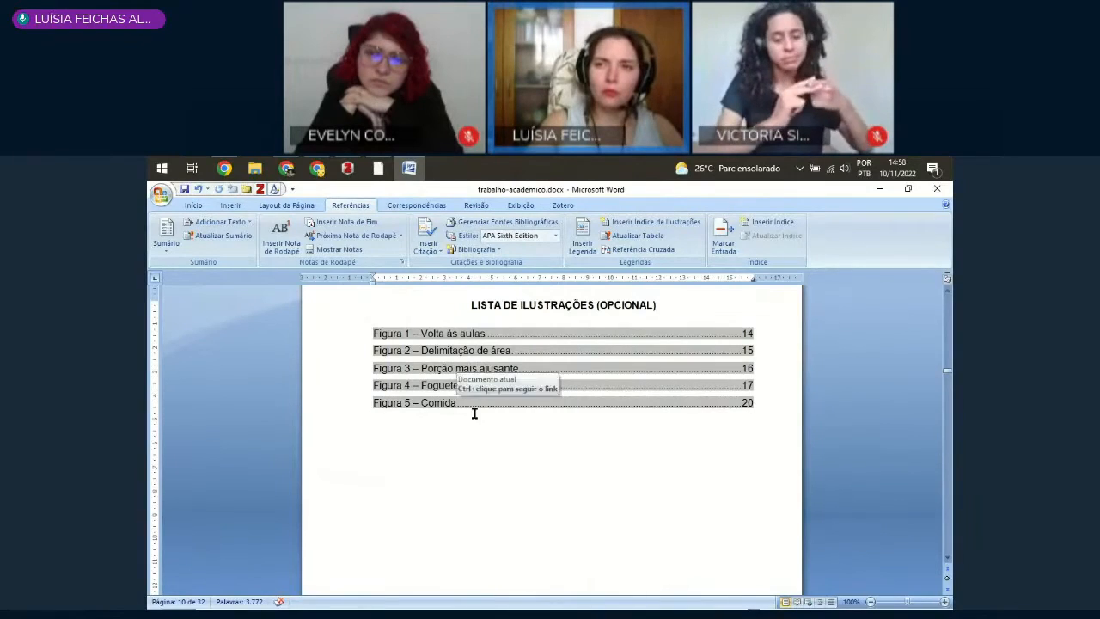
triple_click(437, 401)
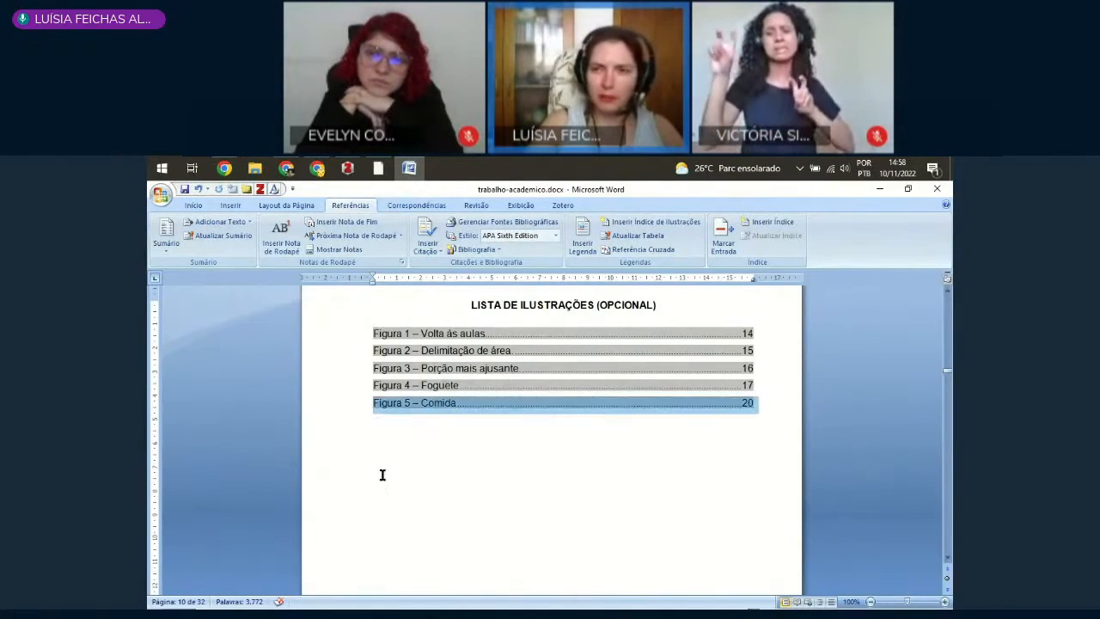
left_click(539, 521)
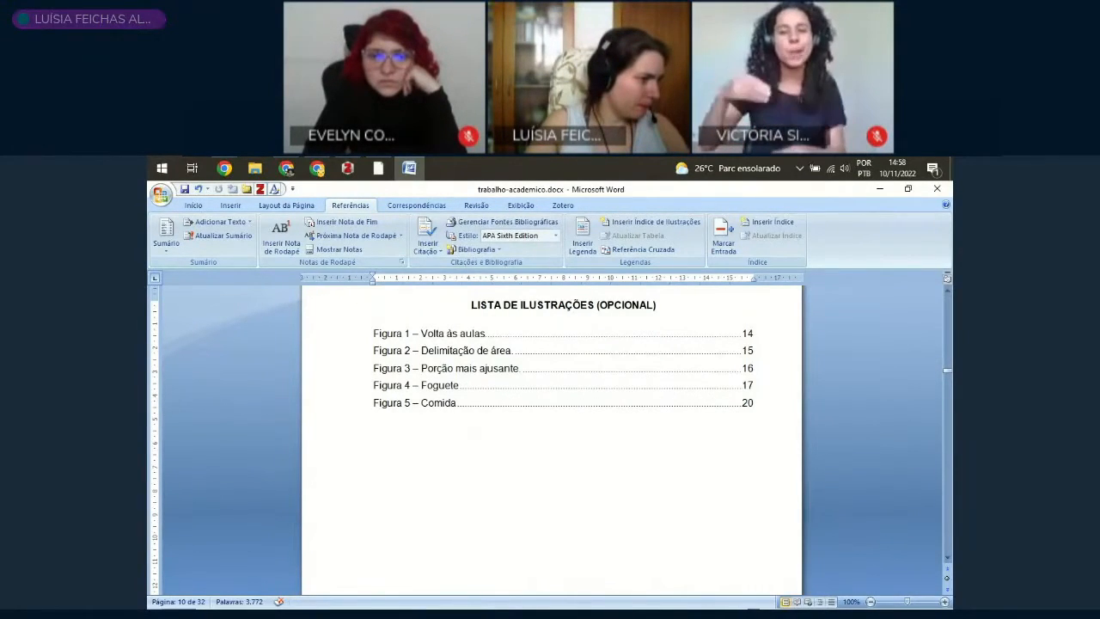
key("alt+Tab")
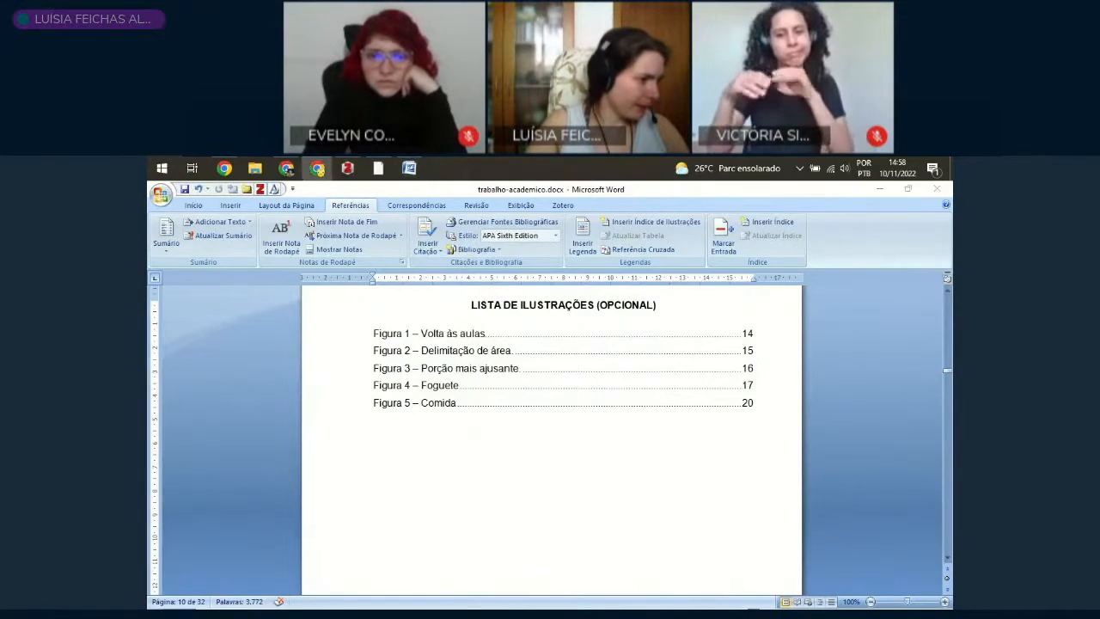
left_click(670, 436)
left_click(454, 404)
Step: Examine the entries of the LISTA DE TABELAS (OPCIONAL) and the Sumário that follows it
scroll(461, 430, "down", 10)
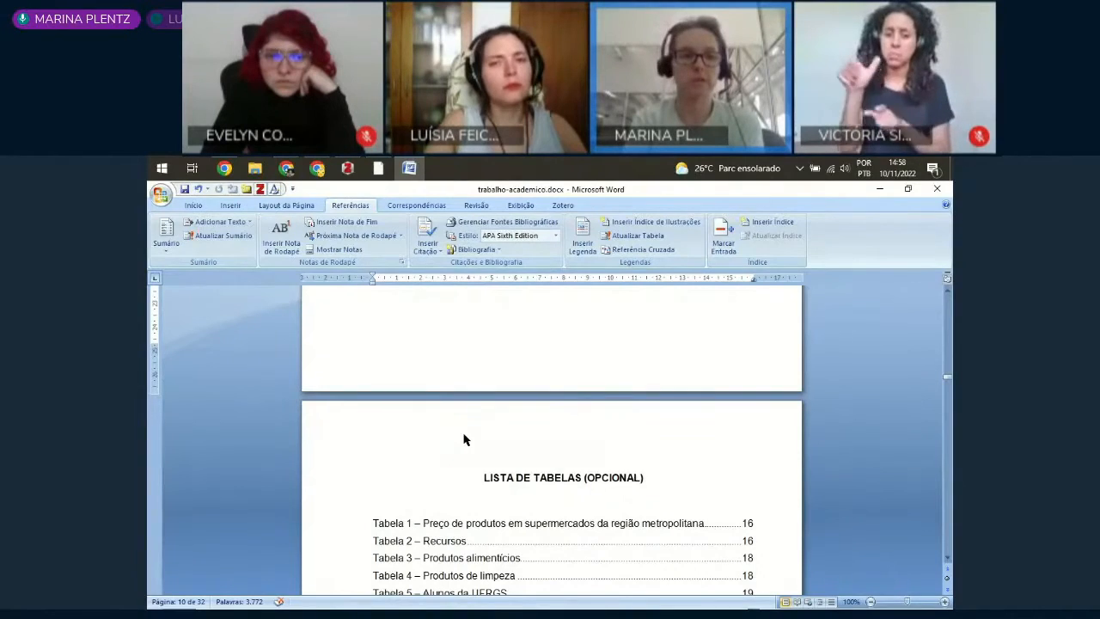
scroll(463, 436, "down", 4)
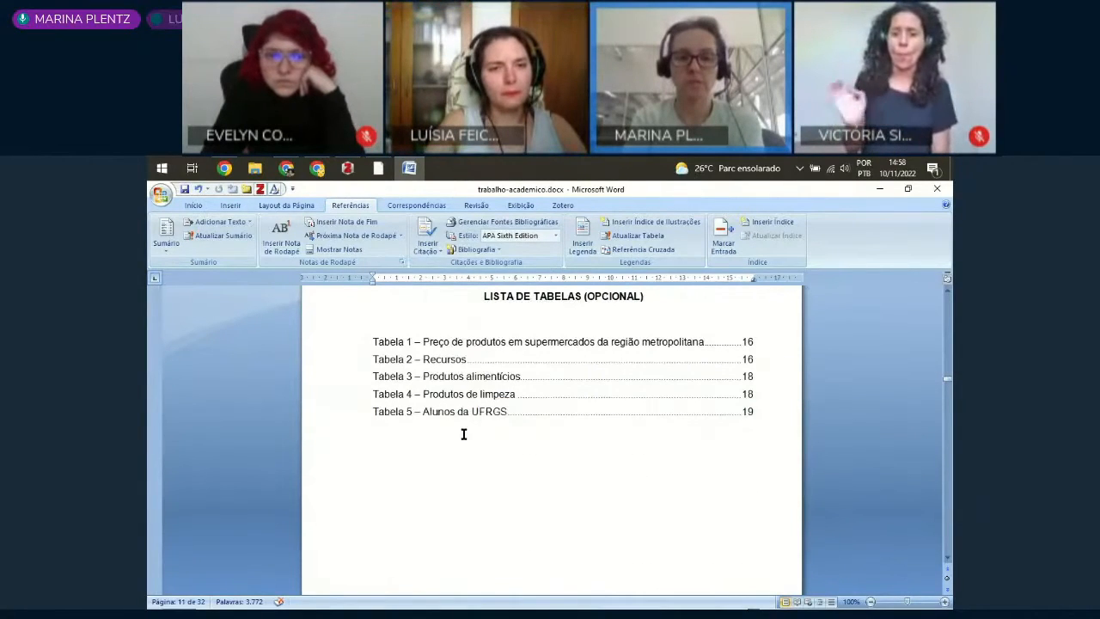
left_click(444, 411)
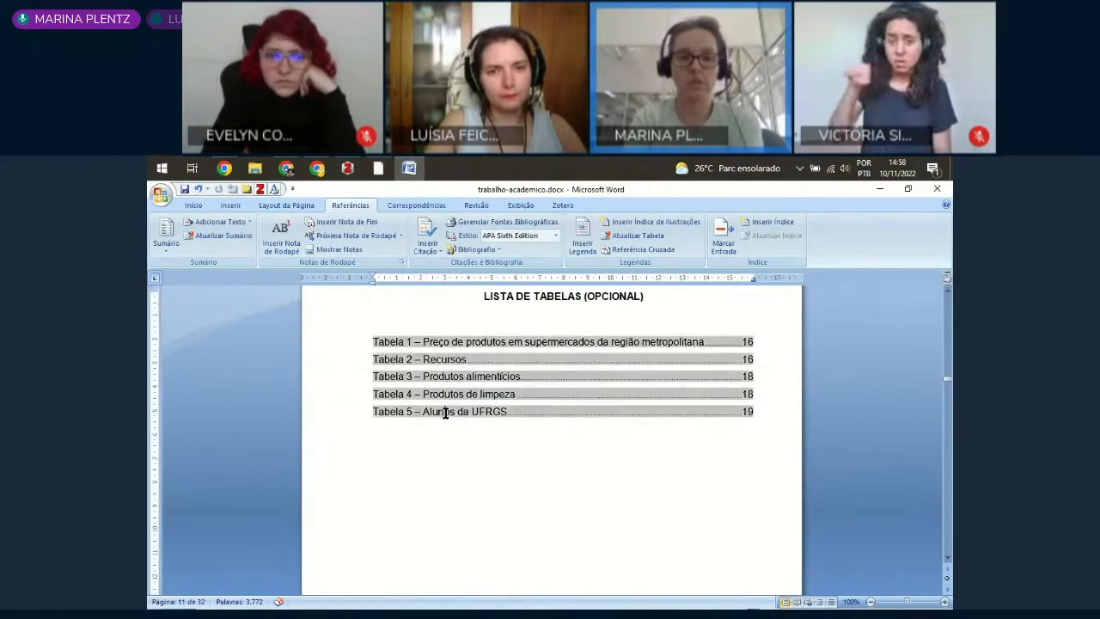
scroll(461, 415, "down", 10)
scroll(460, 422, "down", 12)
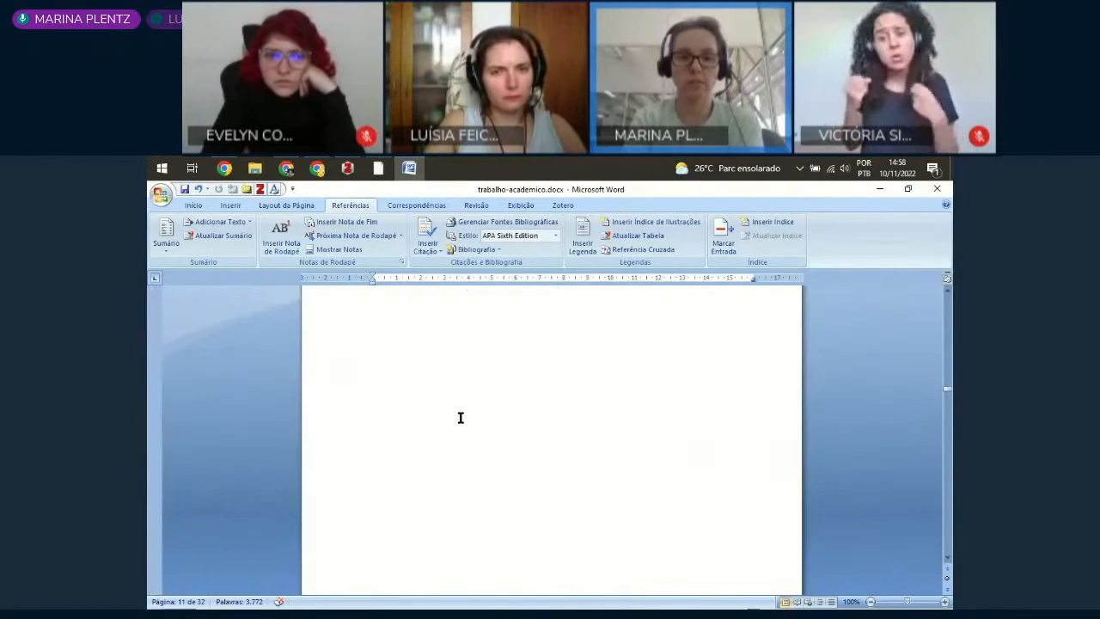
scroll(458, 425, "down", 12)
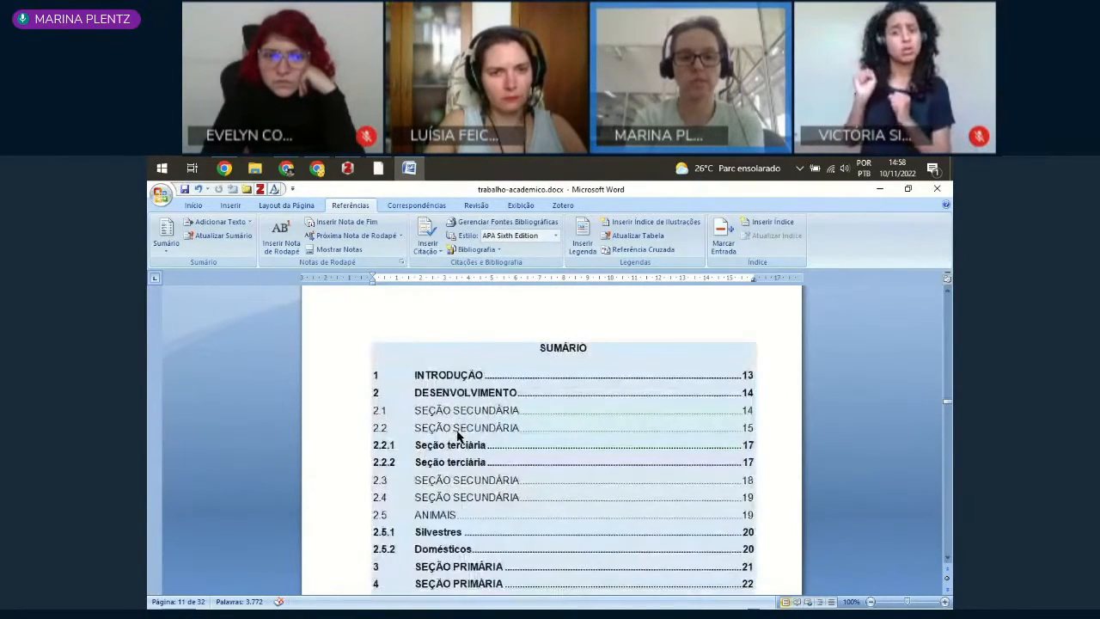
scroll(458, 431, "up", 2)
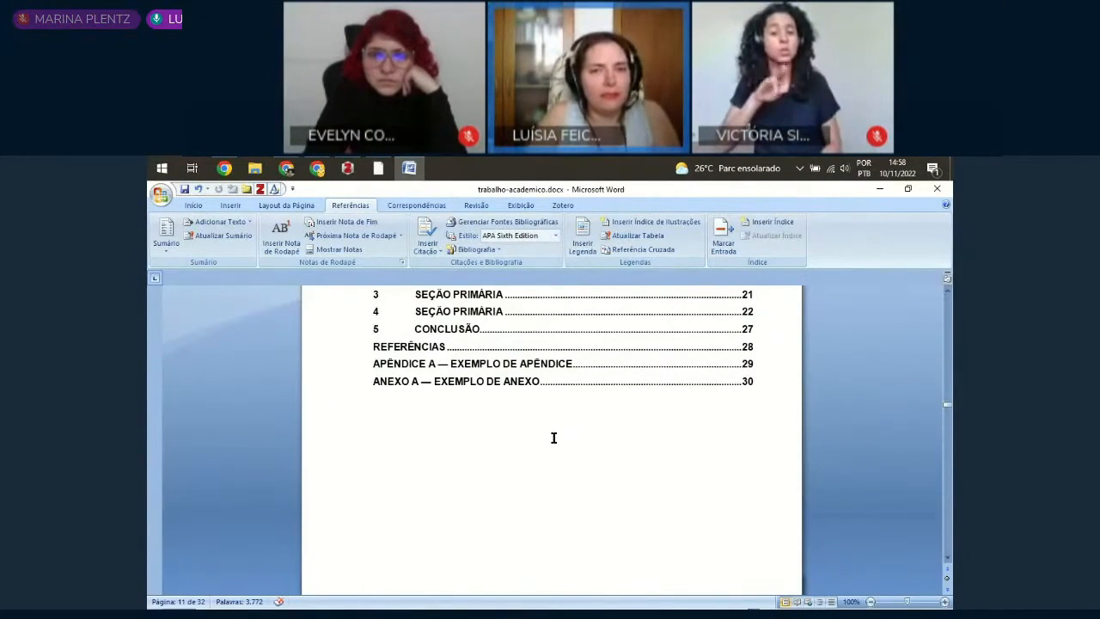
Step: Follow the Sumário link to section 4 SEÇÃO PRIMÁRIA and add the line "Os animais silvestres são a saber:" between two of its body paragraphs
left_click(401, 331)
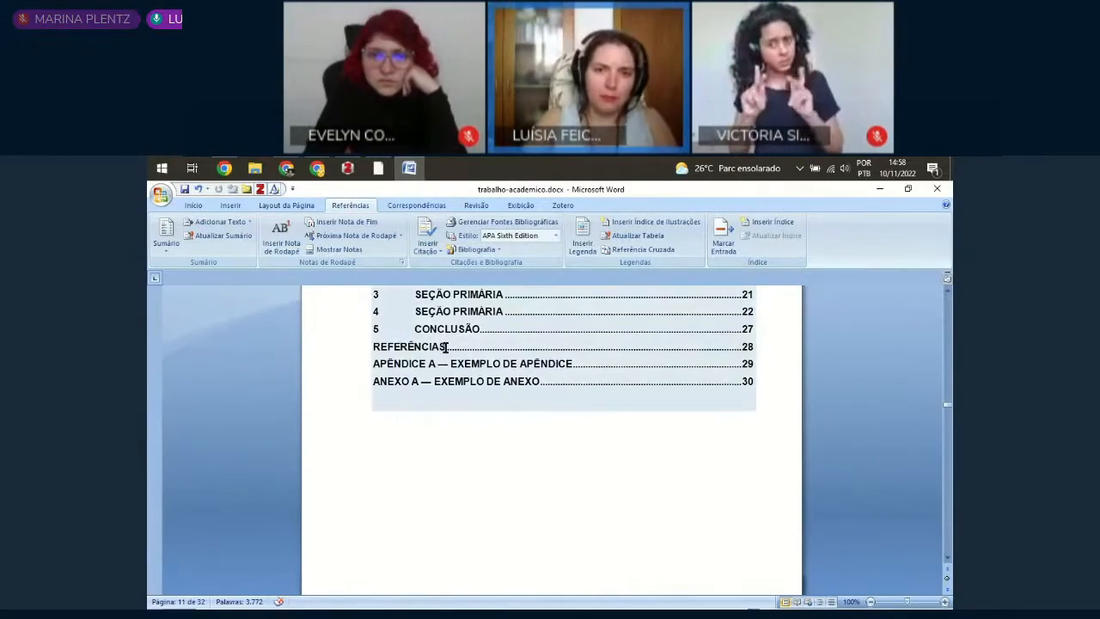
left_click(460, 312, "ctrl")
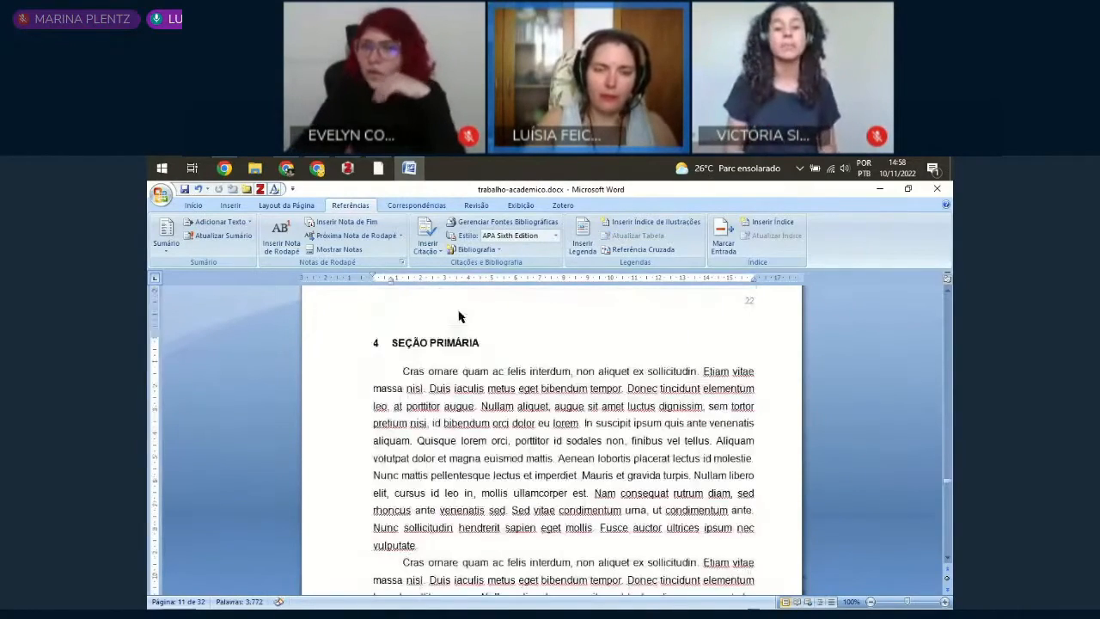
scroll(471, 406, "down", 6)
left_click(436, 418)
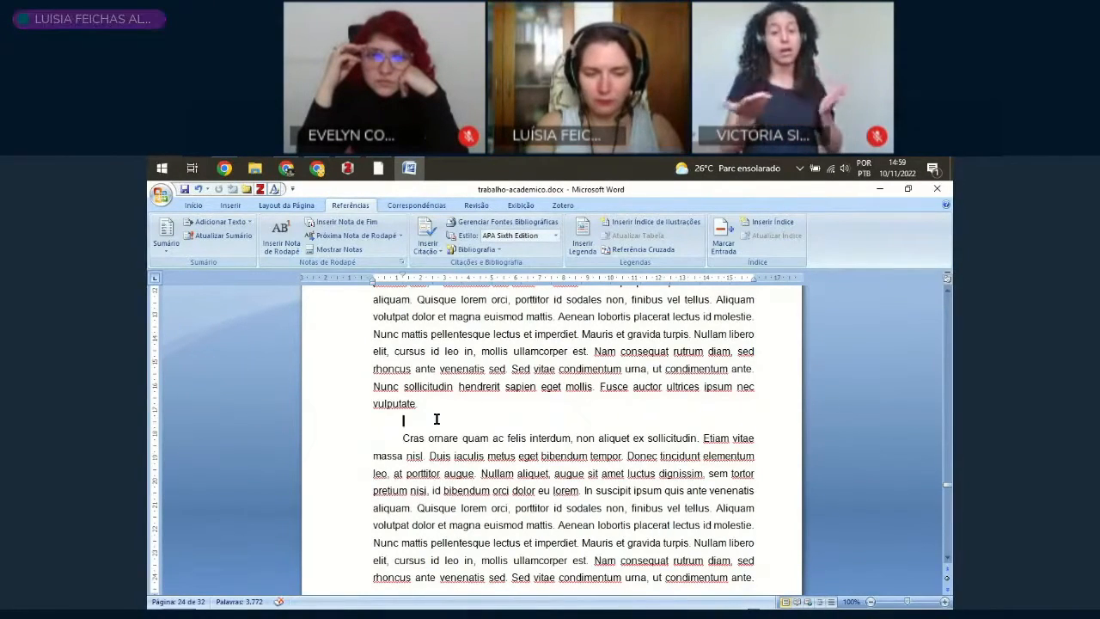
type("Os animais sil")
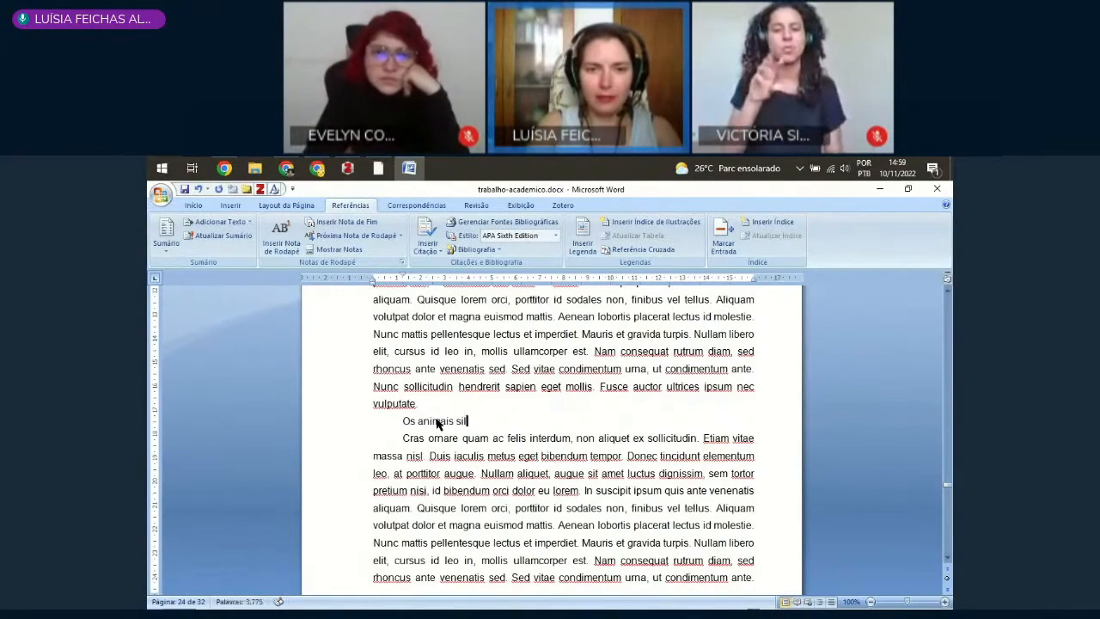
type("vestres são a sa")
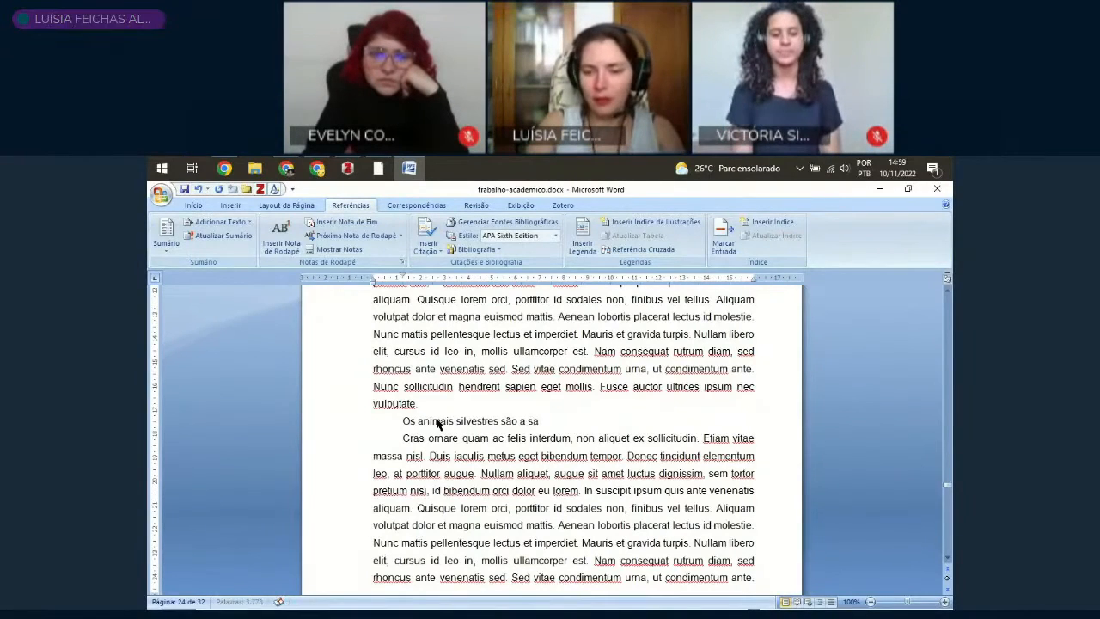
type("ber:")
key("Return")
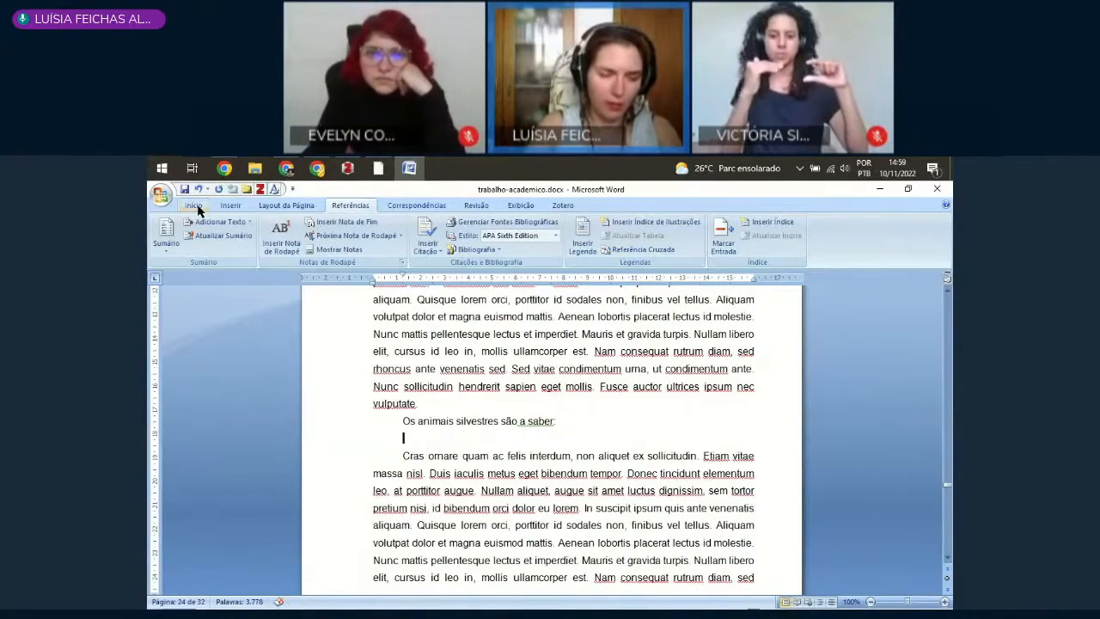
Step: Add "jabuti" as its own line below the introductory sentence, undoing the automatic capitalization to keep it lowercase
type("jabuti")
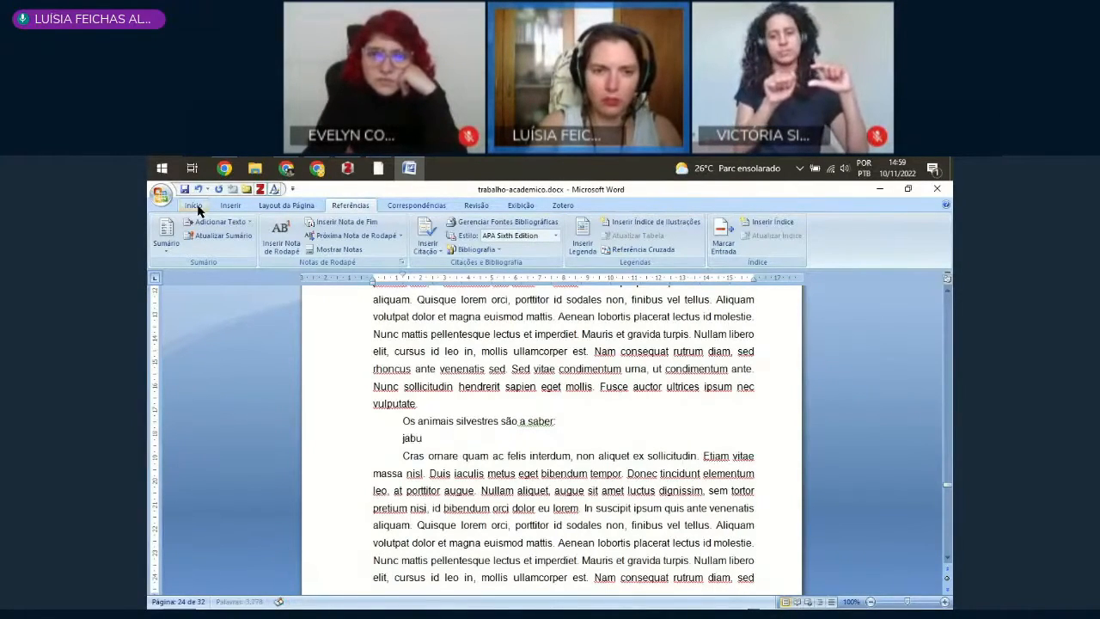
key("Return")
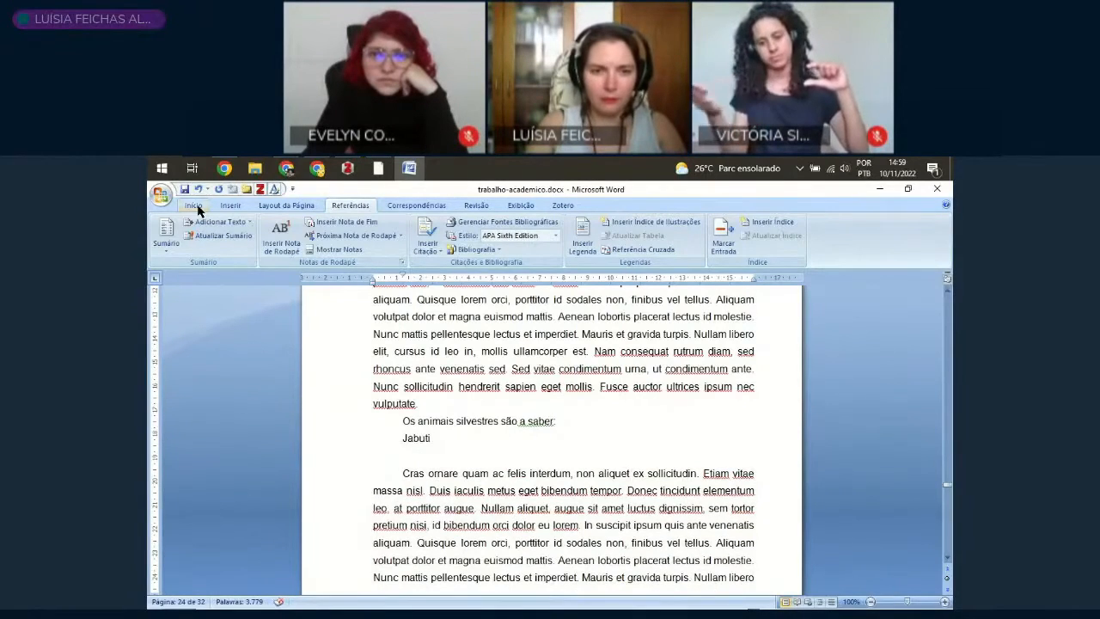
key("ctrl+z")
Step: Apply the Alínea style to the jabuti line
left_click(365, 440)
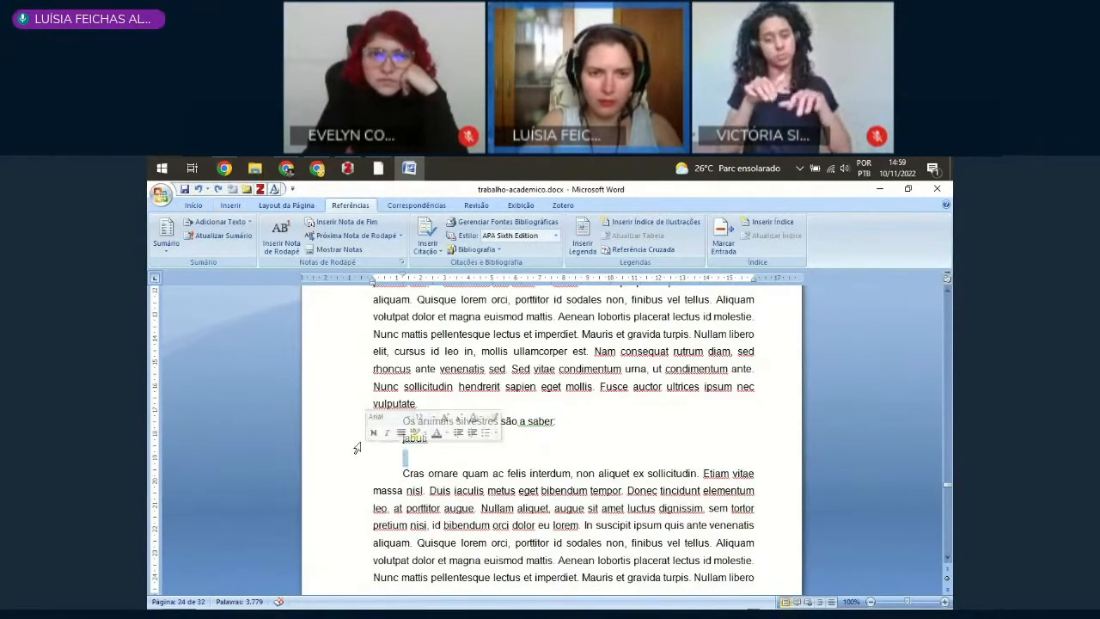
left_click(193, 205)
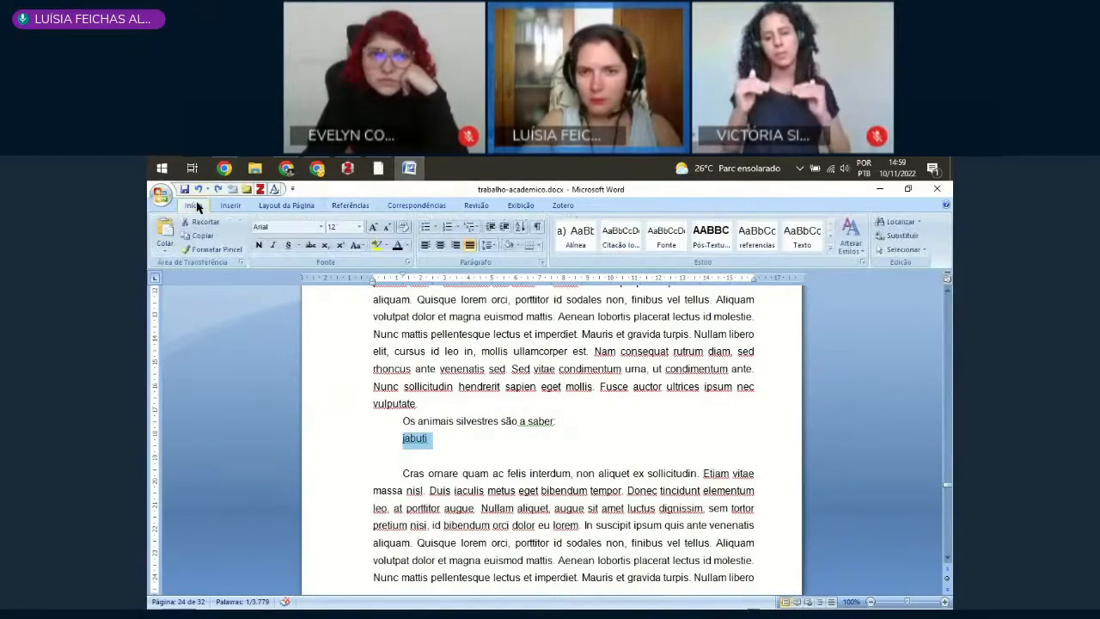
left_click(580, 237)
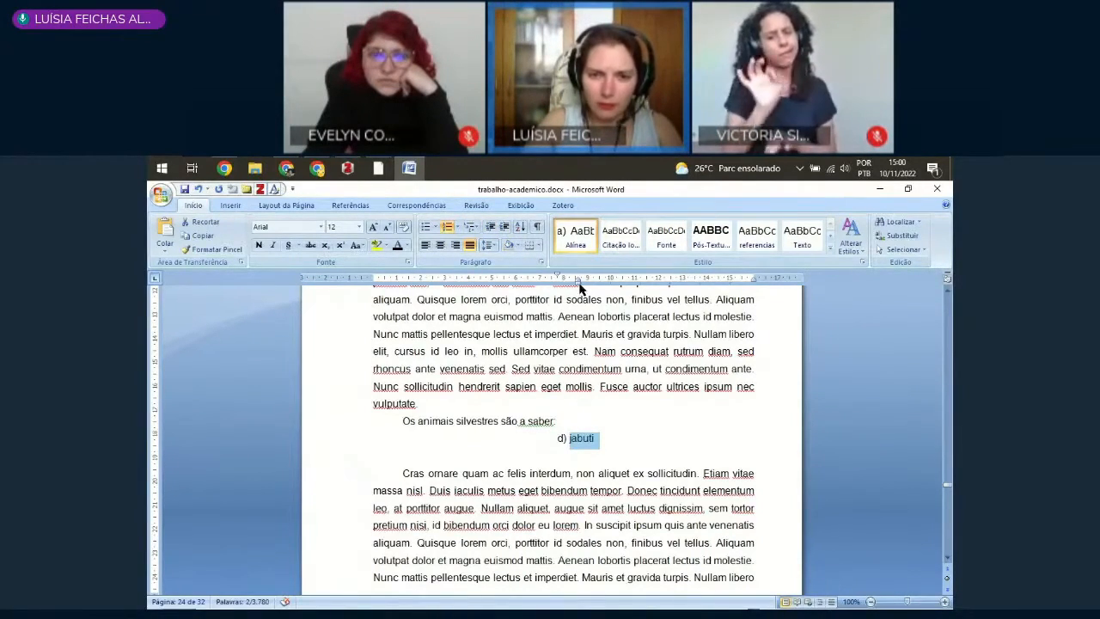
Step: Restart the jabuti item's lettering at a and reduce its indent to roughly match the first-line indent of the body paragraphs
right_click(562, 440)
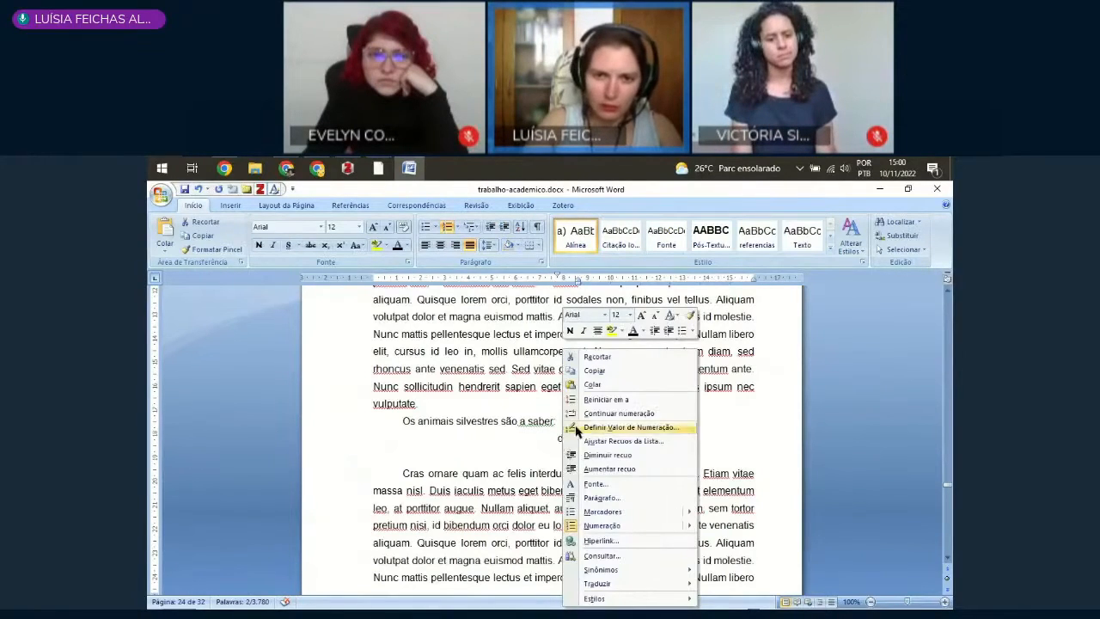
left_click(601, 400)
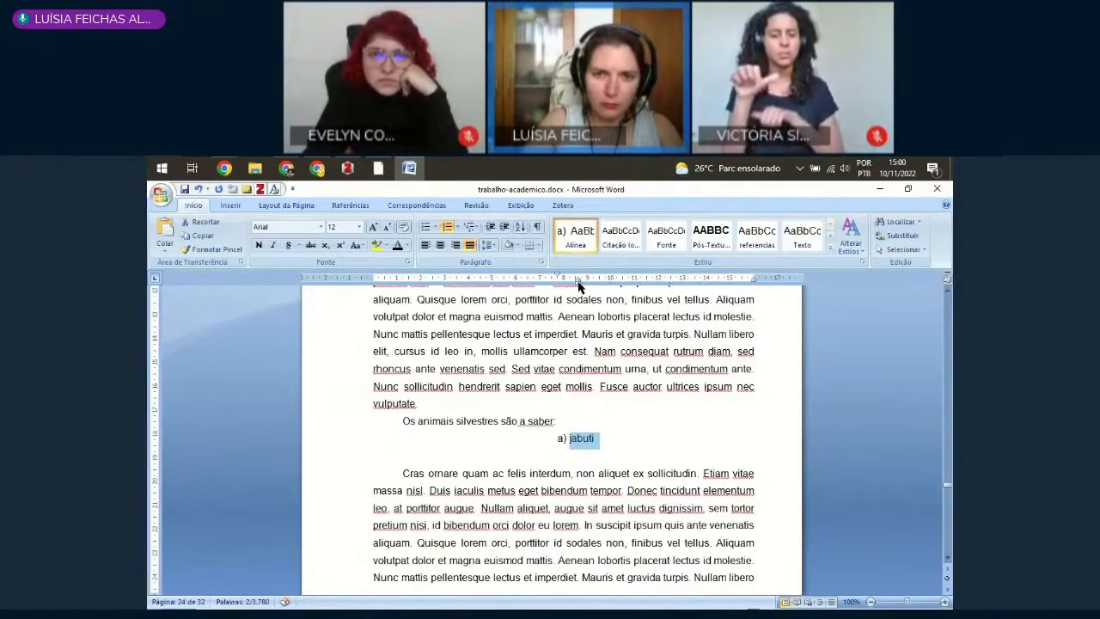
left_click_drag(560, 282, 426, 285)
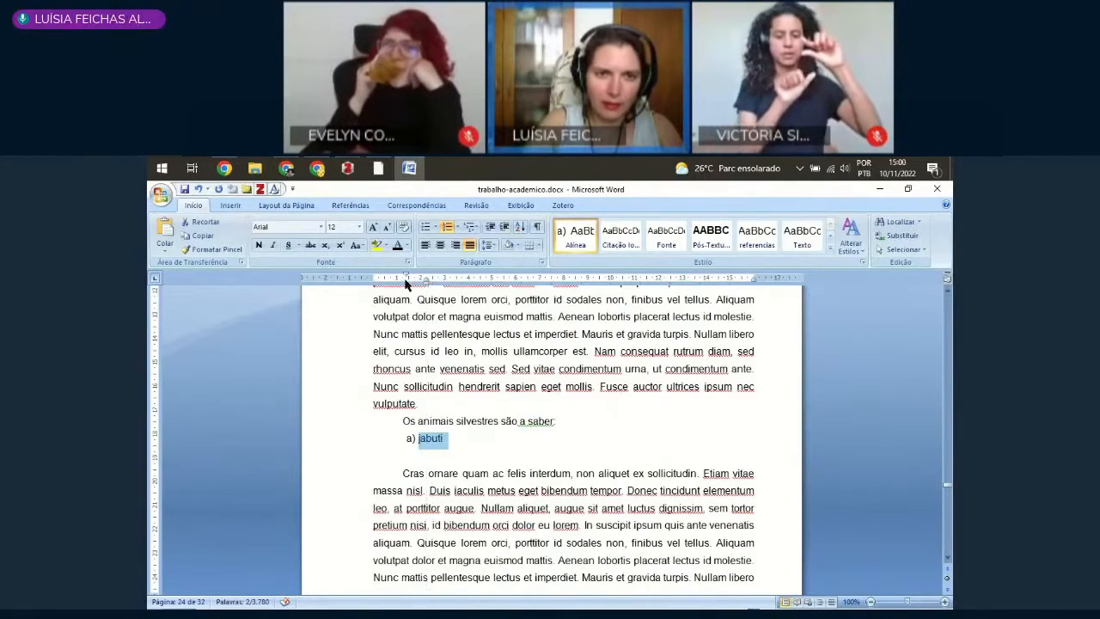
Step: End the jabuti item with a semicolon, after trying a slightly smaller list indent and undoing it
left_click_drag(407, 276, 421, 287)
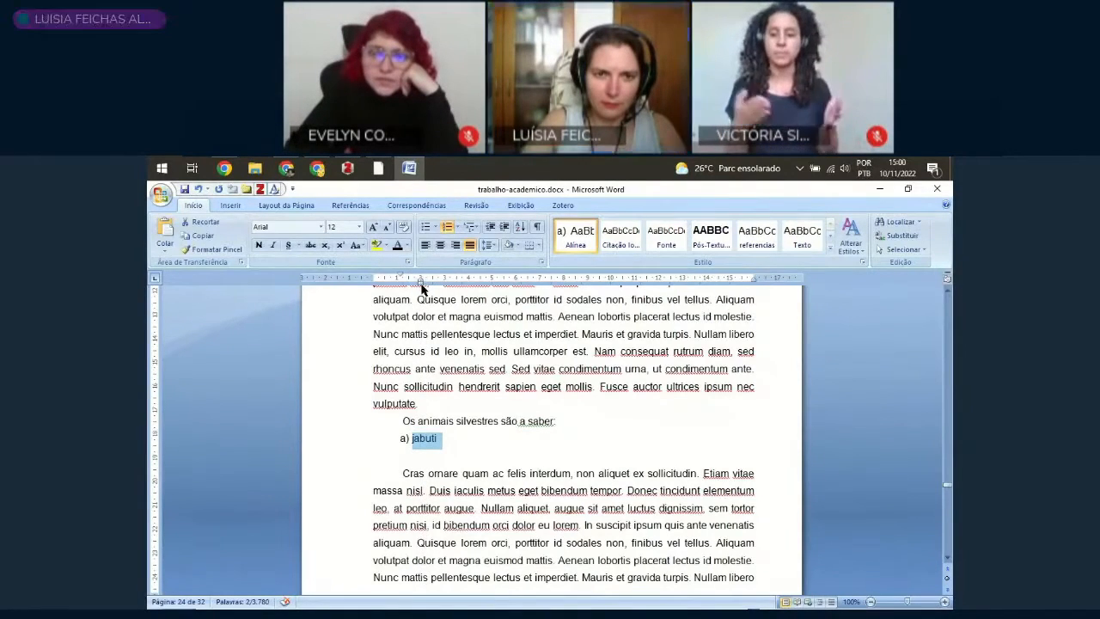
key("ctrl+z")
left_click(469, 454)
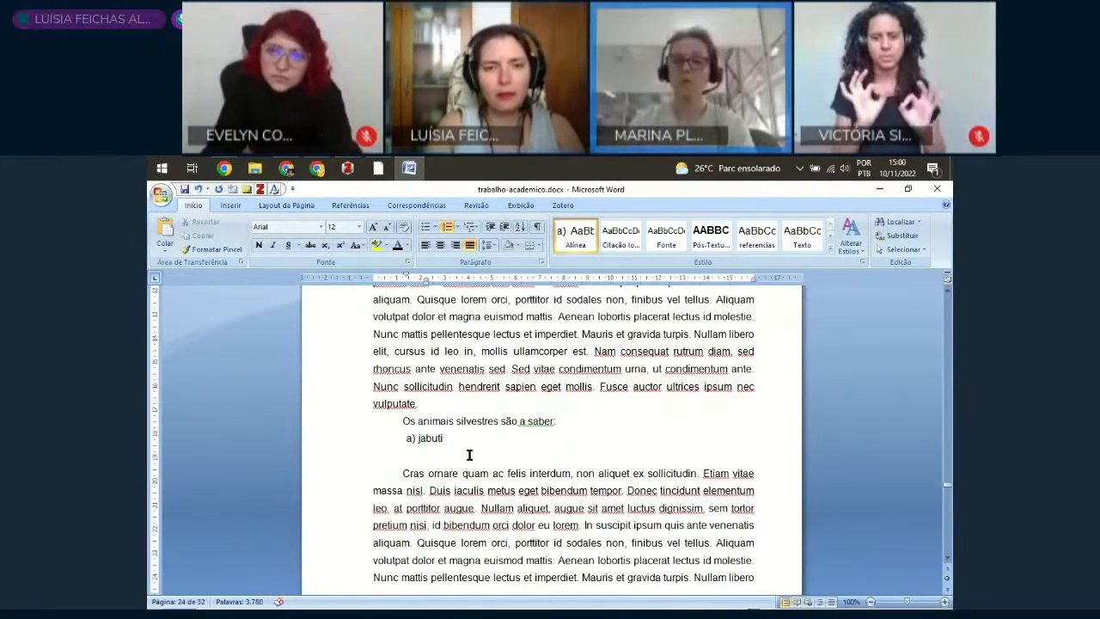
key("BackSpace")
type(";")
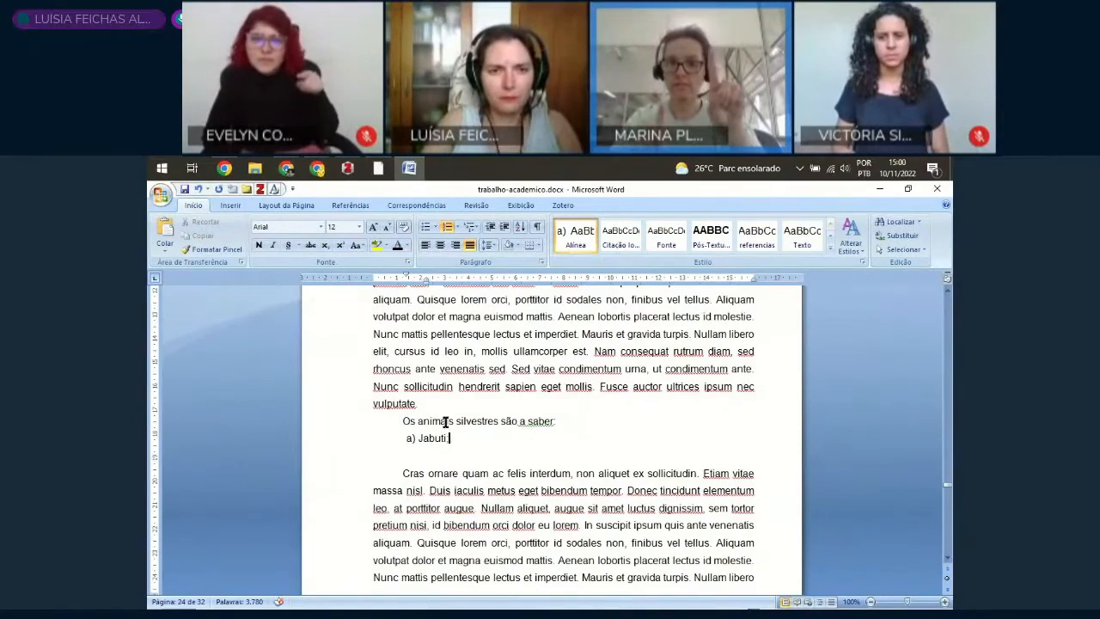
scroll(440, 420, "up", 2, "ctrl")
scroll(443, 419, "up", 3, "ctrl")
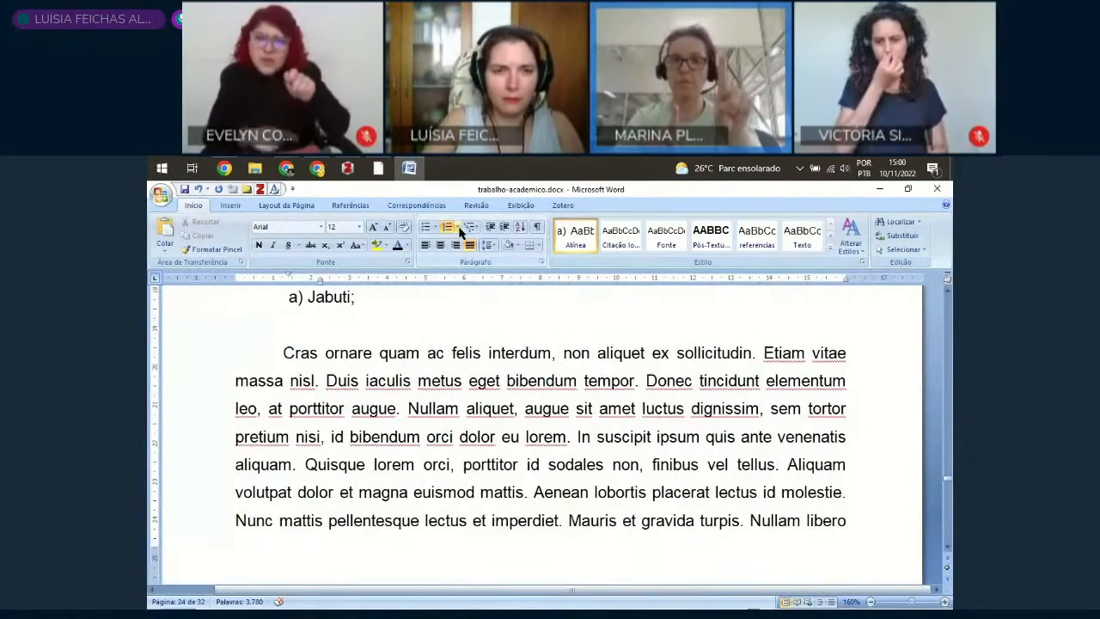
scroll(391, 359, "up", 1)
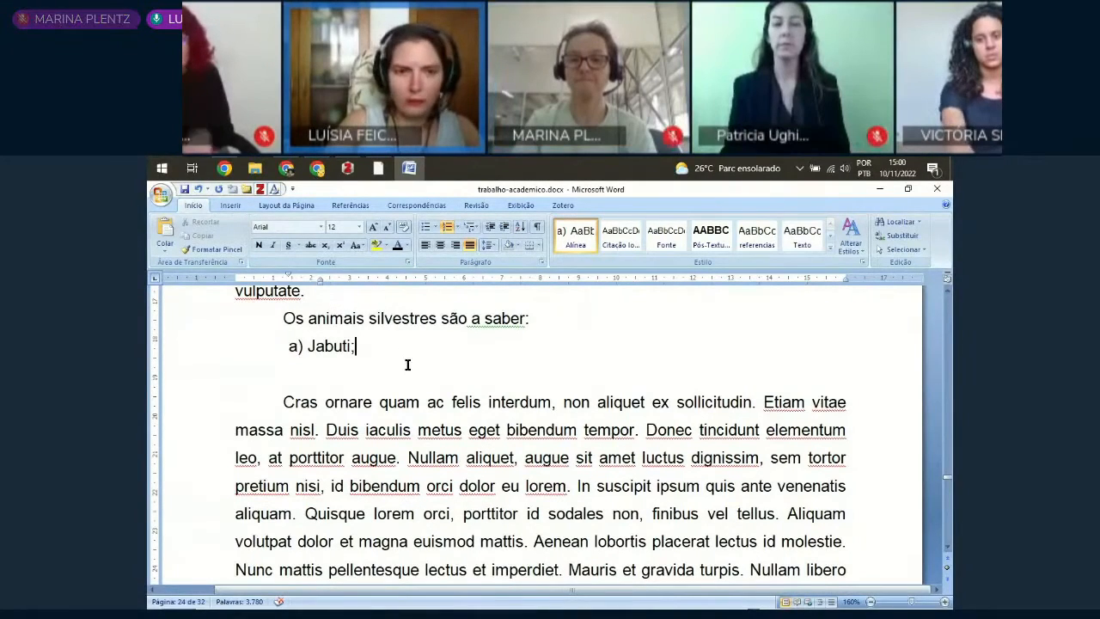
Step: Undo the semicolon, the indent change and the lettering restart on the jabuti item
key("ctrl+z")
key("ctrl+z")
key("ctrl+z")
key("ctrl+z")
key("ctrl+z")
key("ctrl+z")
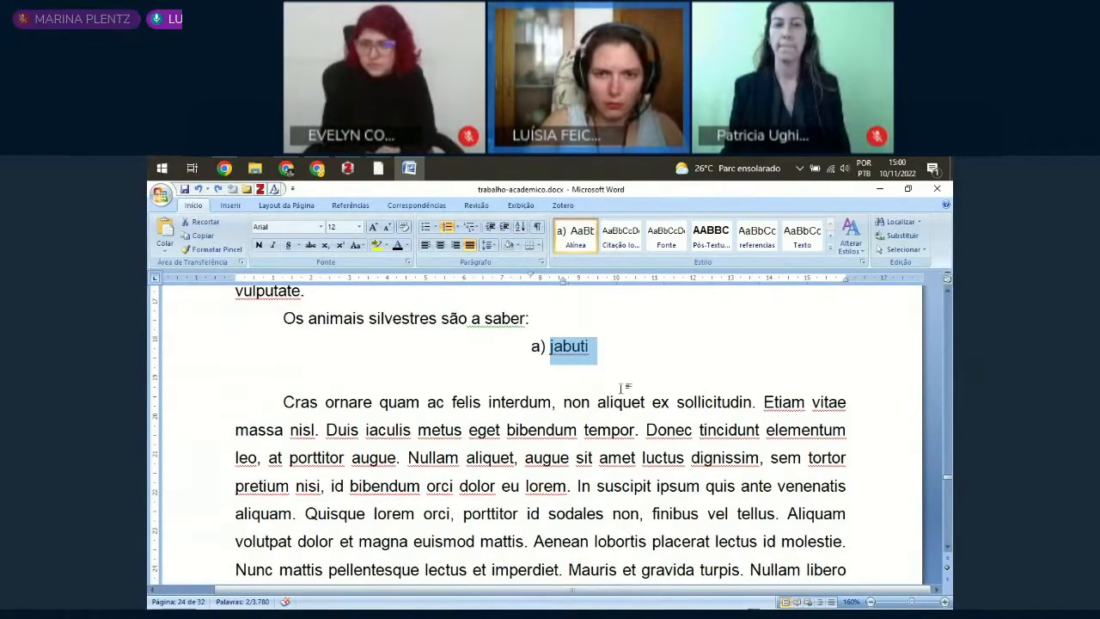
key("ctrl+z")
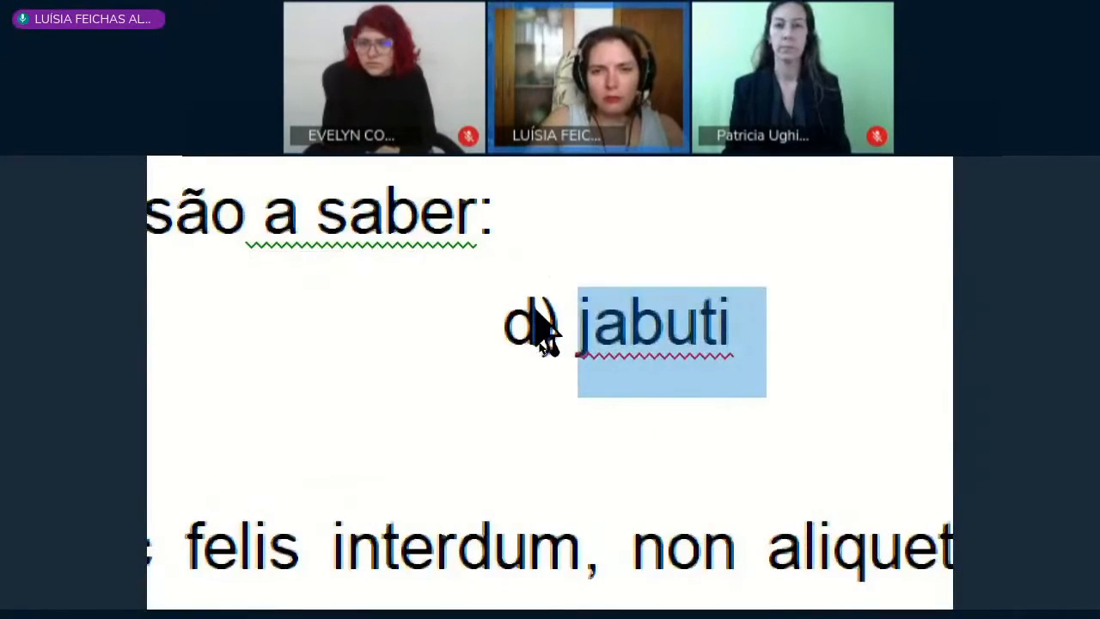
Step: Restart the jabuti item's lettering at a and reduce its indent until it roughly lines up with the introductory sentence
right_click(538, 341)
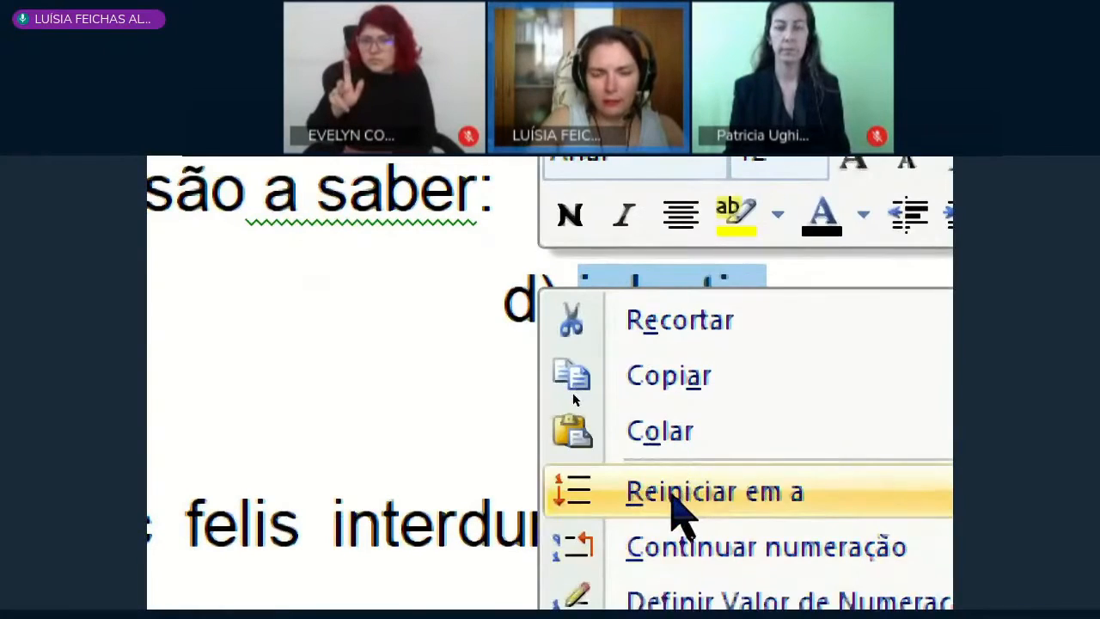
left_click(671, 497)
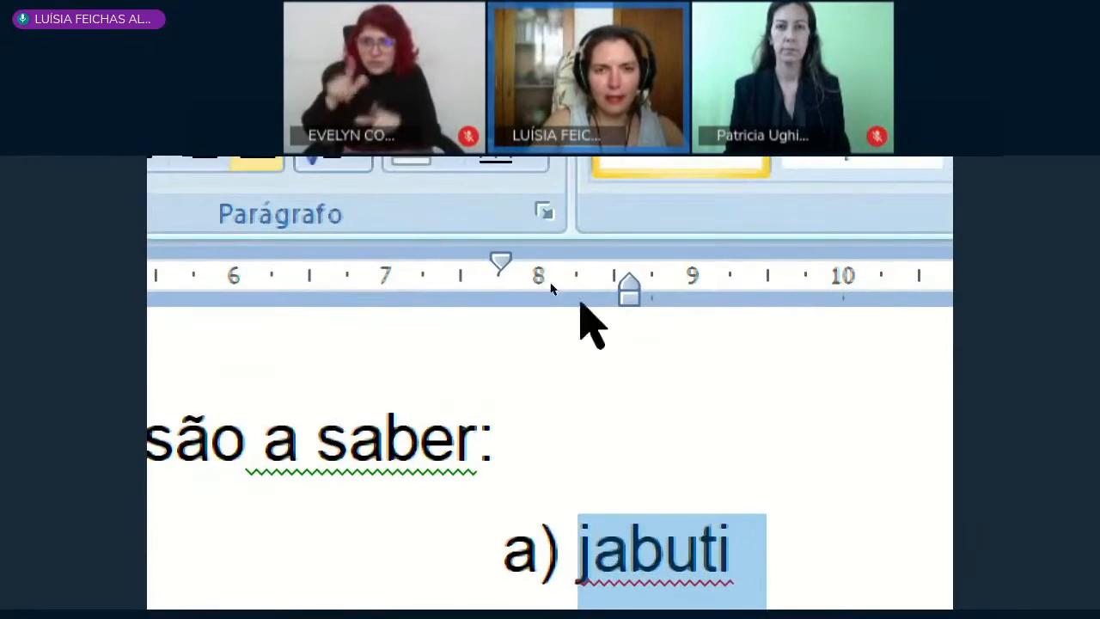
left_click_drag(633, 298, 558, 319)
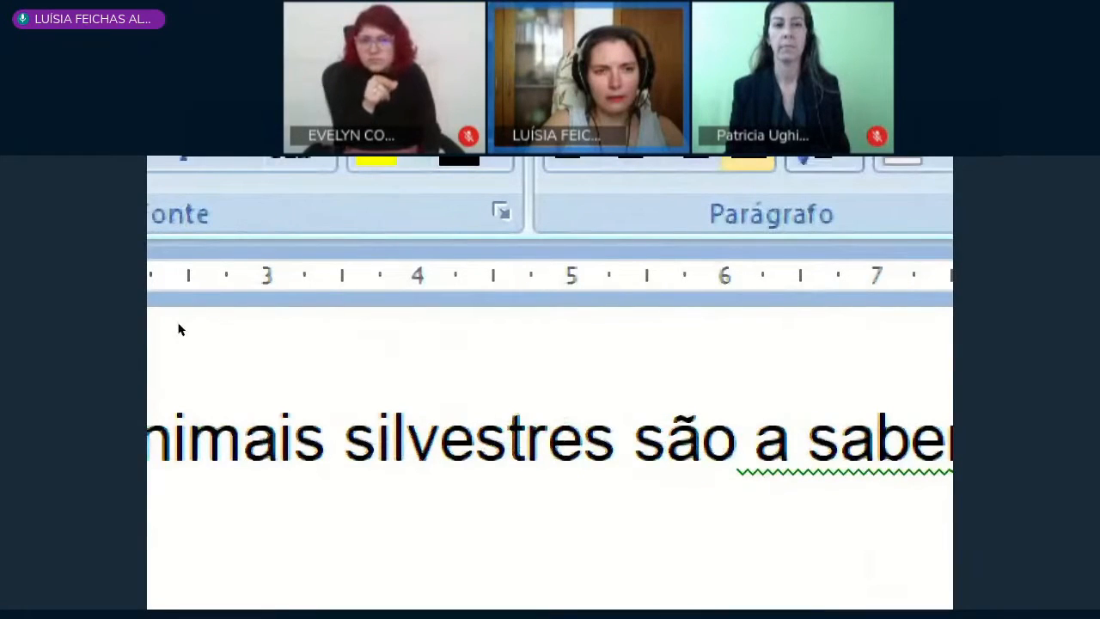
left_click_drag(178, 329, 373, 309)
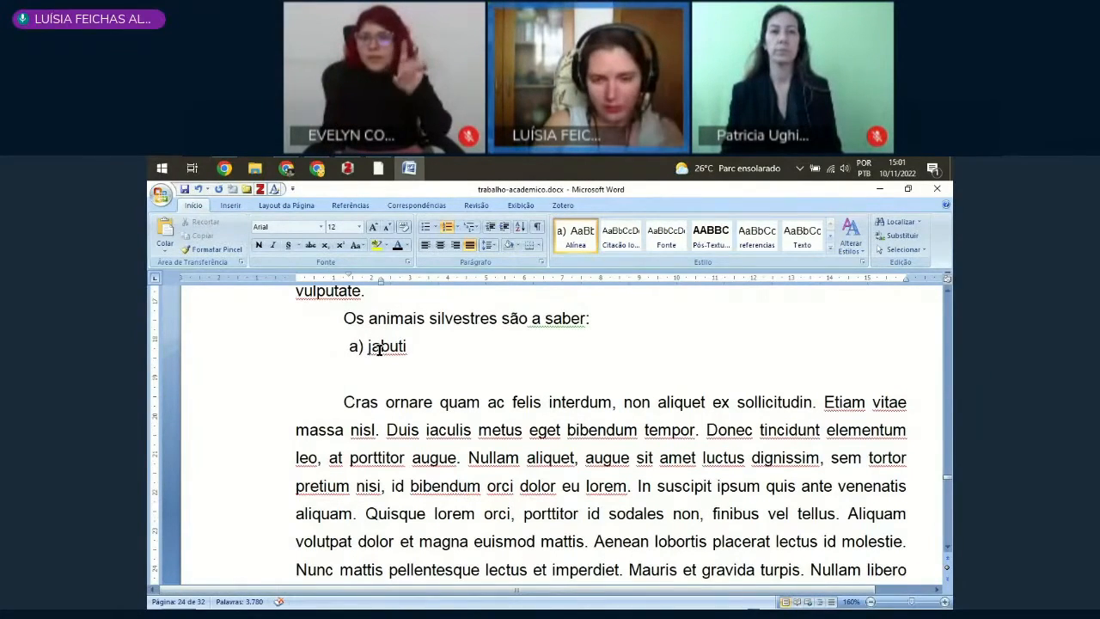
Step: End the jabuti item with a semicolon and add "quati;" and "onça;" as the following lettered items
type(";")
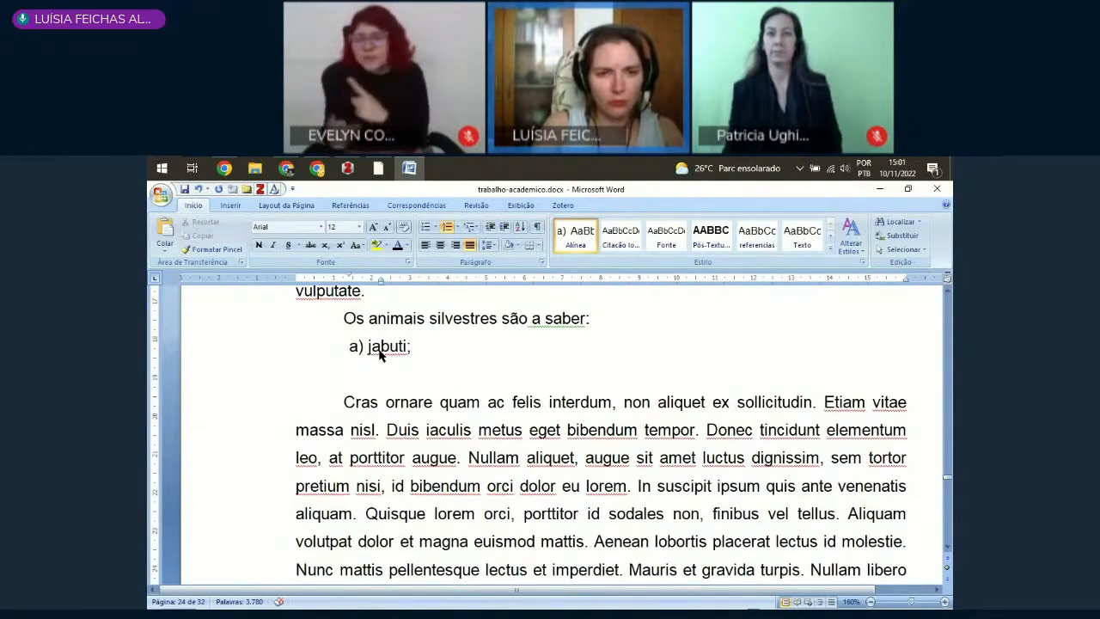
key("Return")
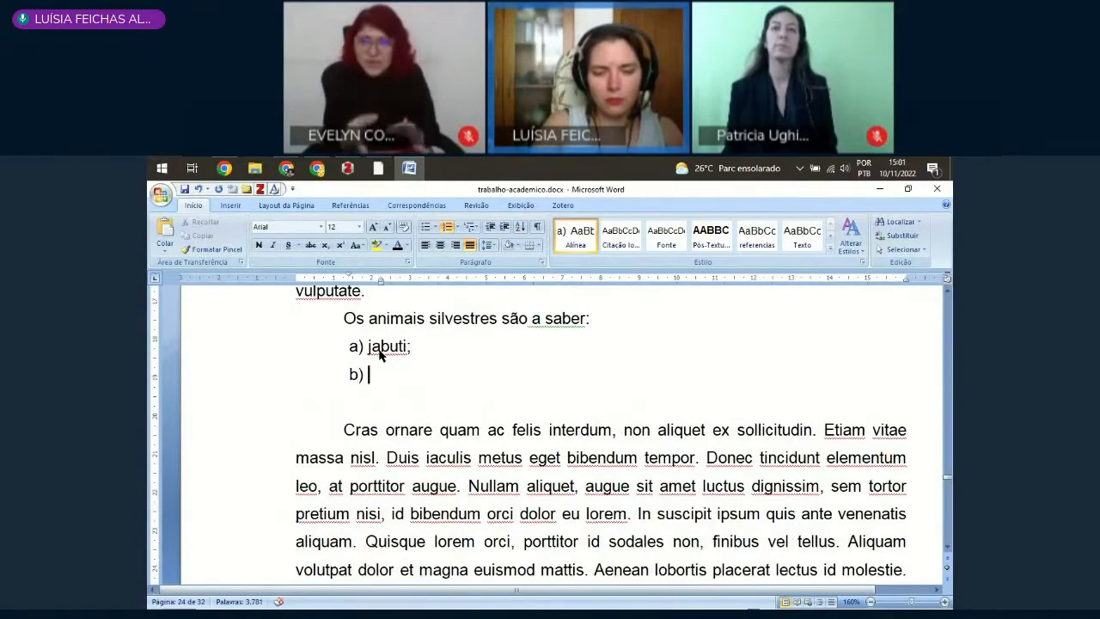
type("quati")
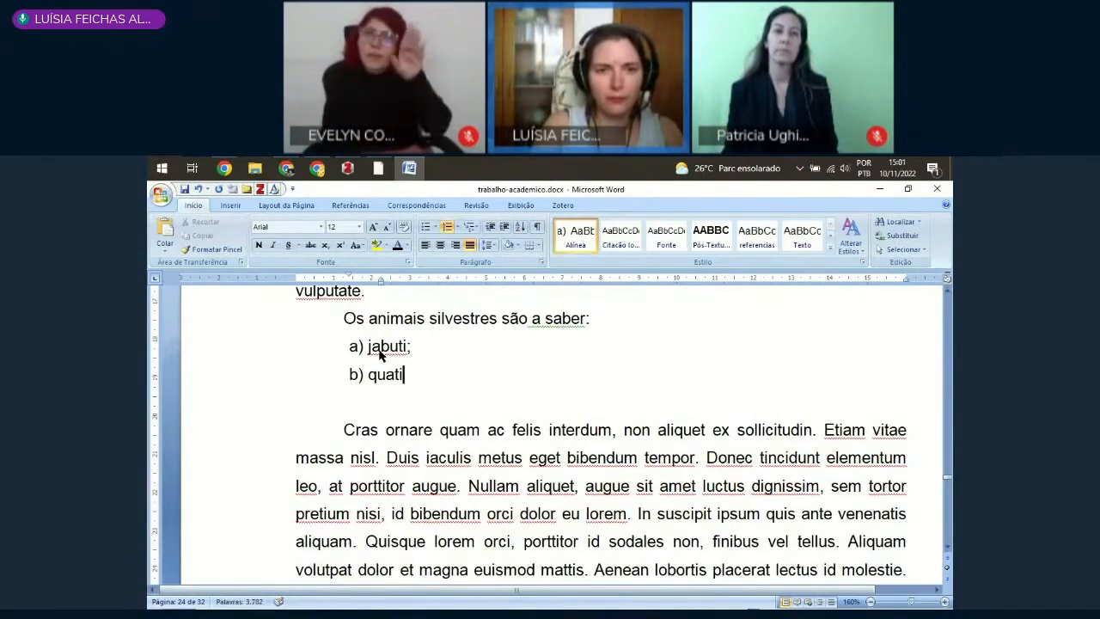
type(";")
key("Return")
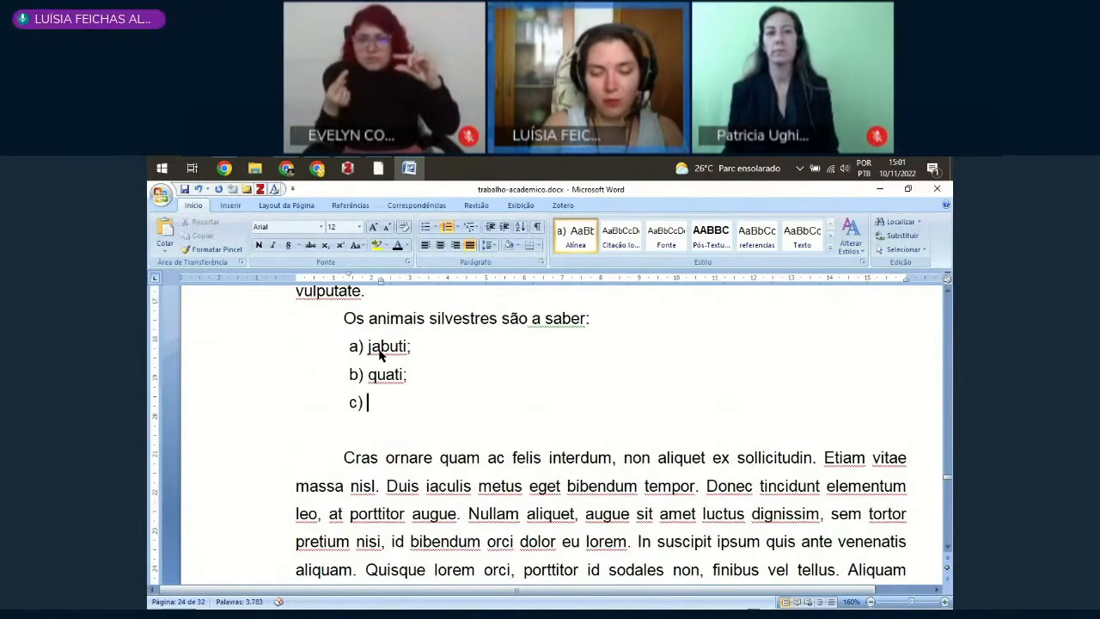
type("onça")
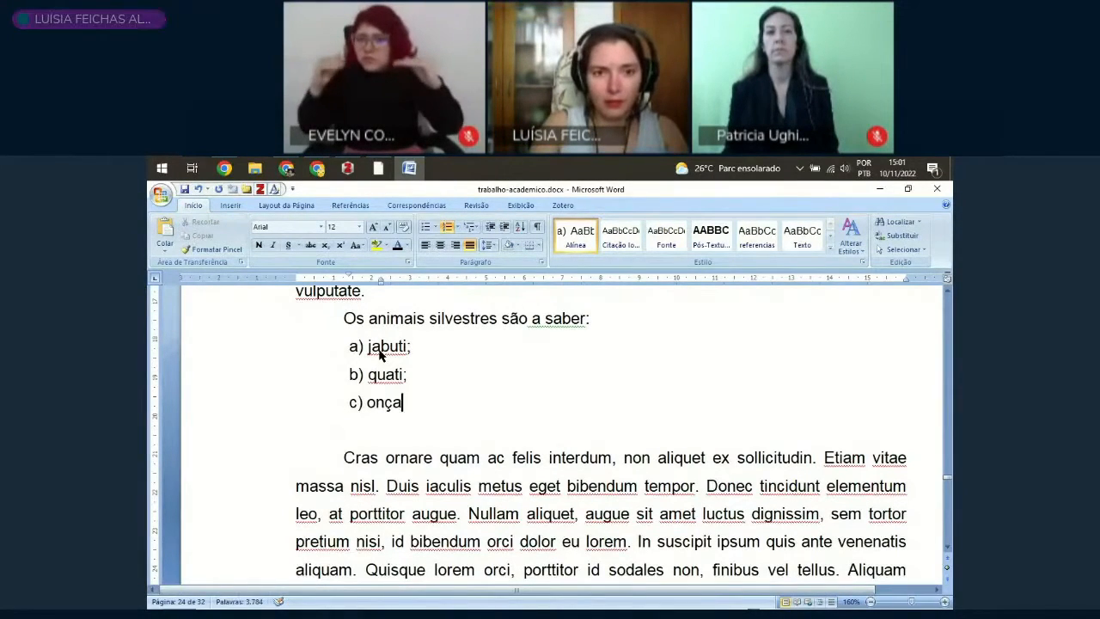
type(";")
key("Return")
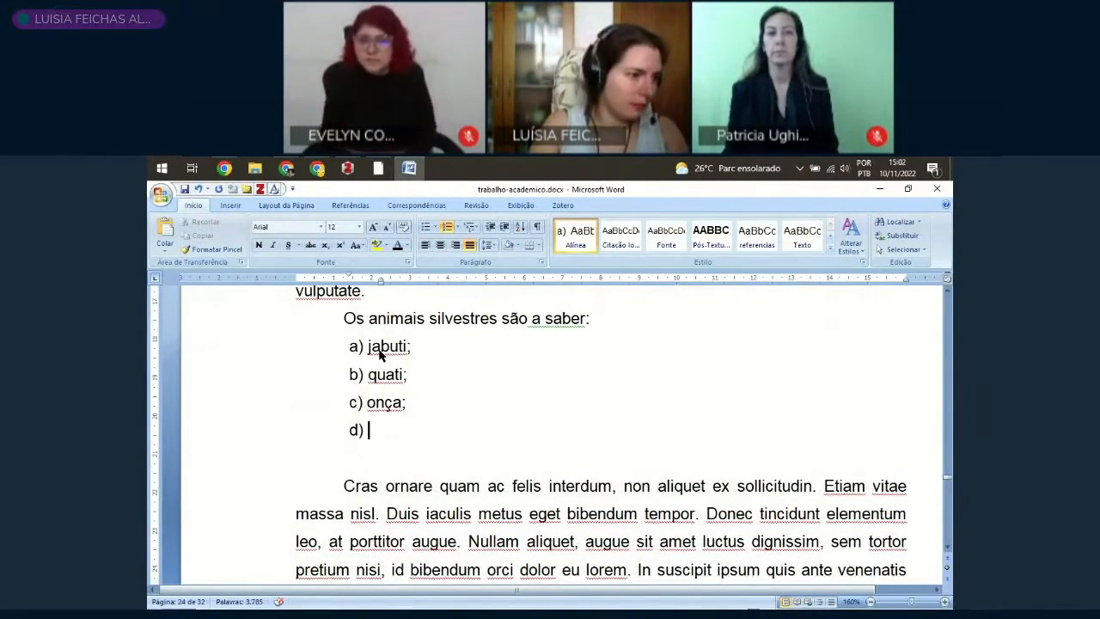
type("urso")
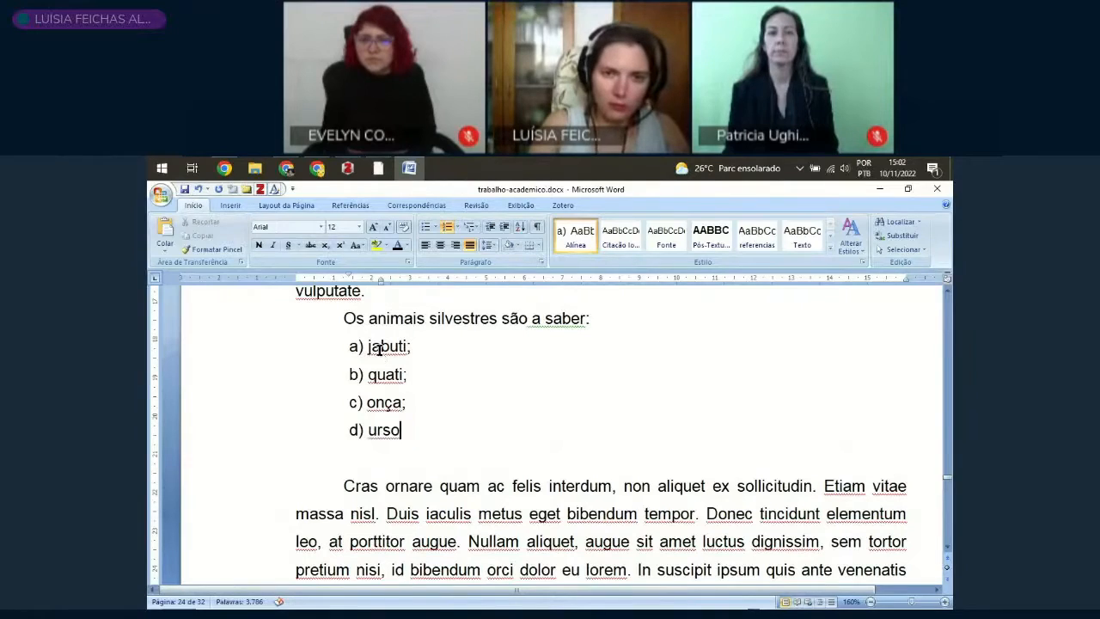
key("shift+Home")
key("Home")
key("shift+End")
Step: Enter "aquáticos:" as the text of lettered item d
type("aqu")
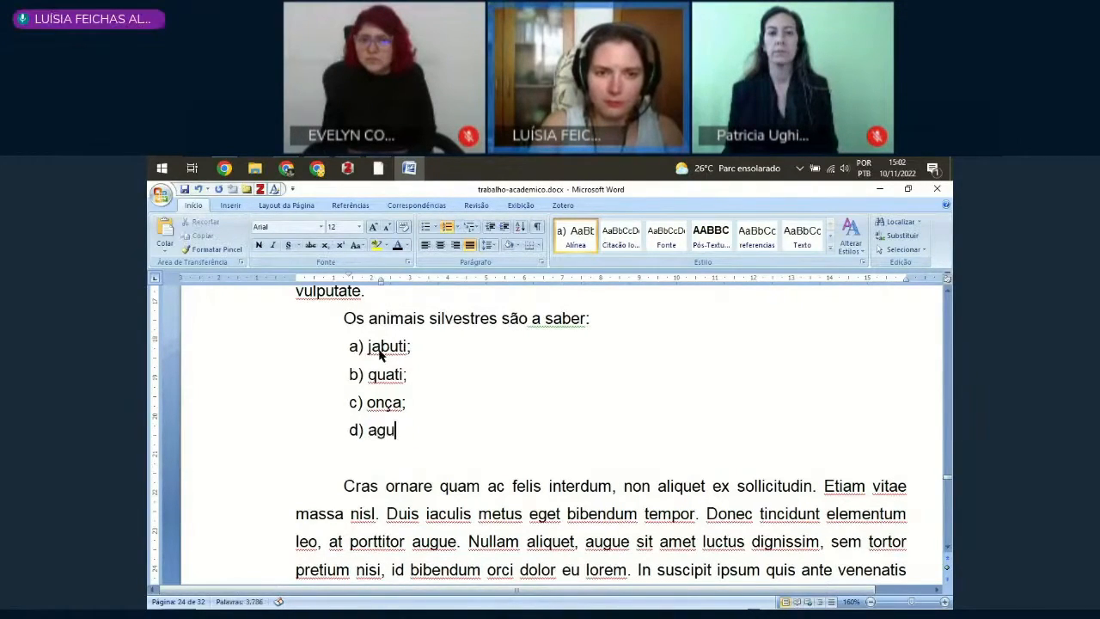
key("BackSpace")
key("BackSpace")
type("qua")
key("BackSpace")
type("áti")
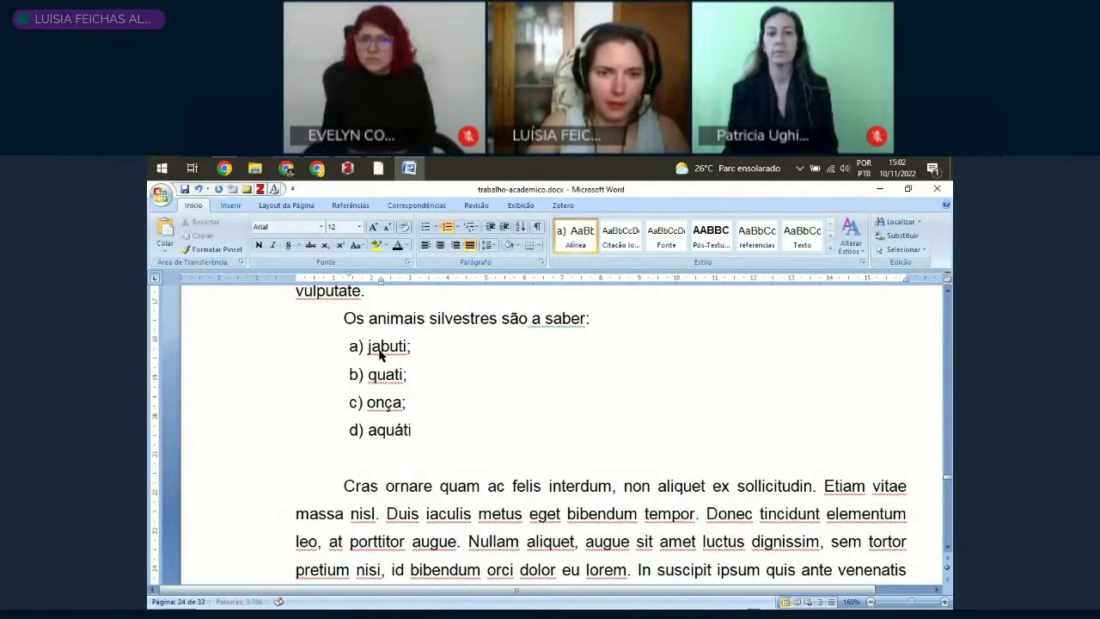
type("cos")
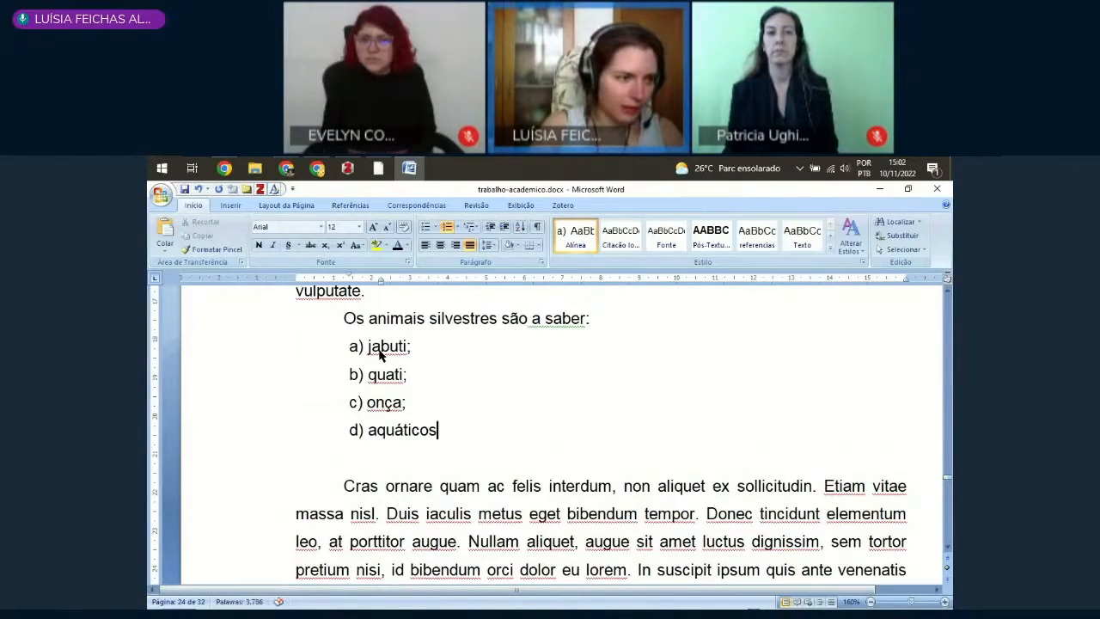
type(";")
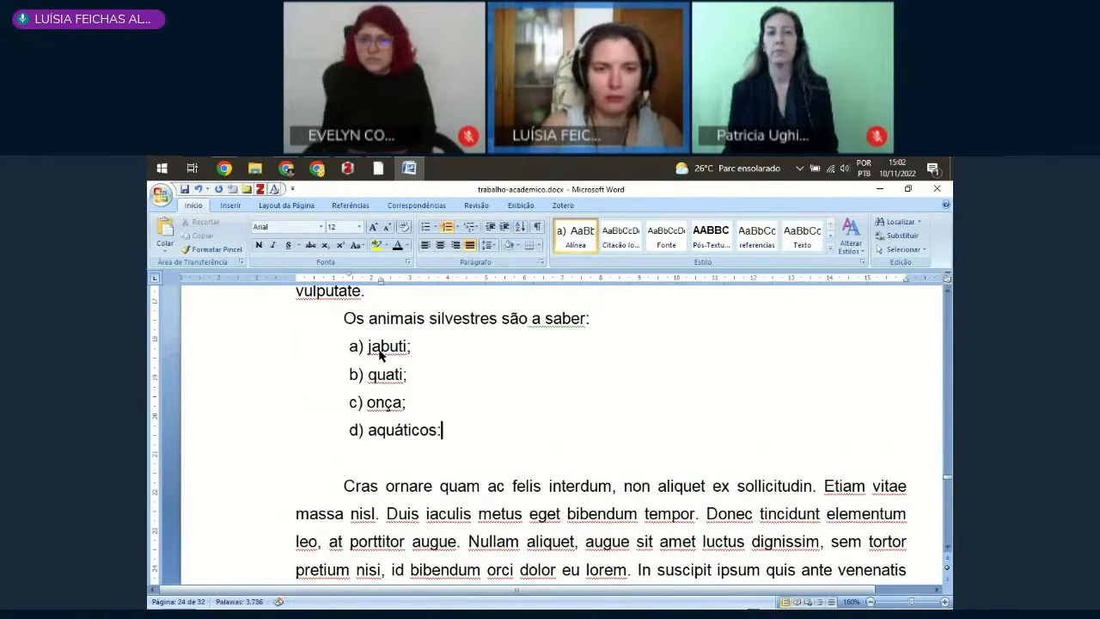
Step: Add "jacaré," as a dashed sub-item below aquáticos, with its indent reduced to sit slightly deeper than the lettered items
key("Return")
key("Return")
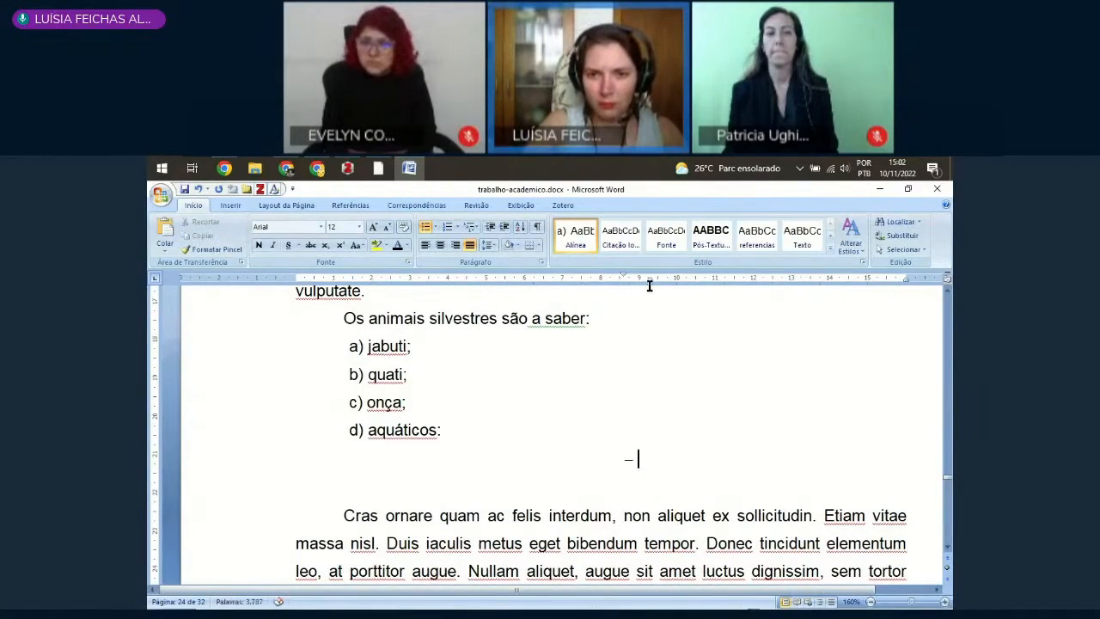
left_click_drag(650, 279, 399, 315)
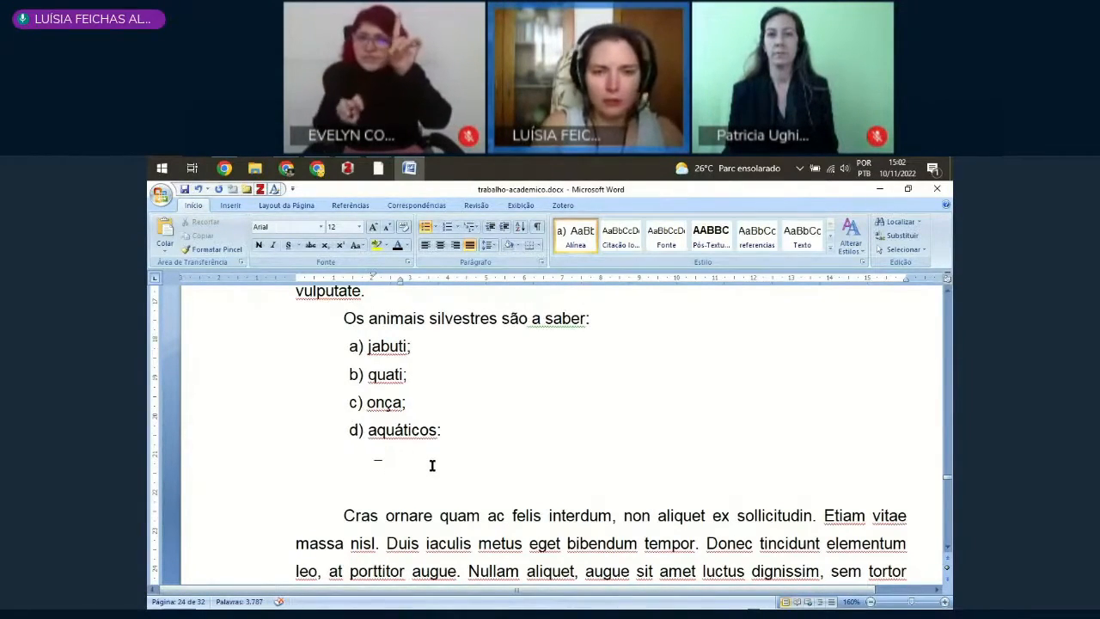
type("jacaré;")
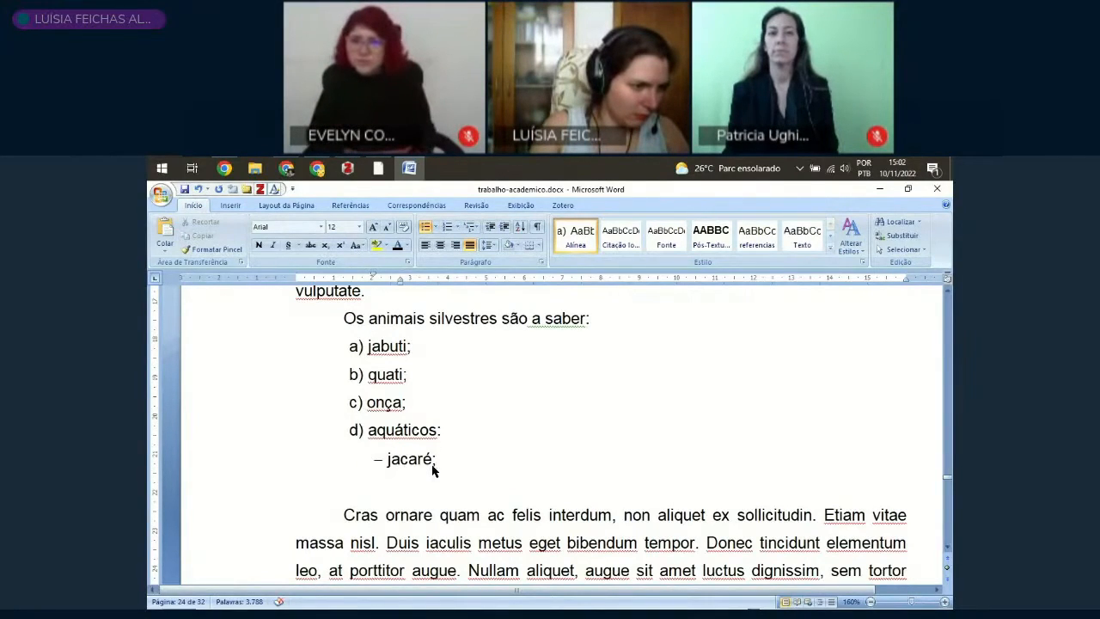
key("BackSpace")
type(",")
Step: Add "hipopótamo;" as the second dashed sub-item under aquáticos
key("Return")
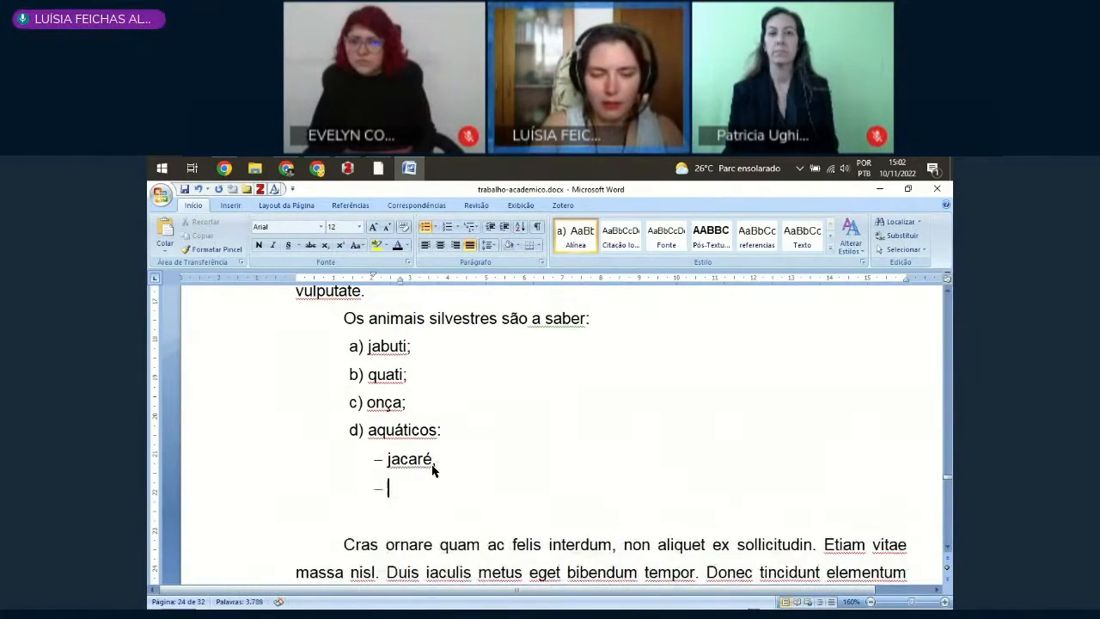
type("hipo")
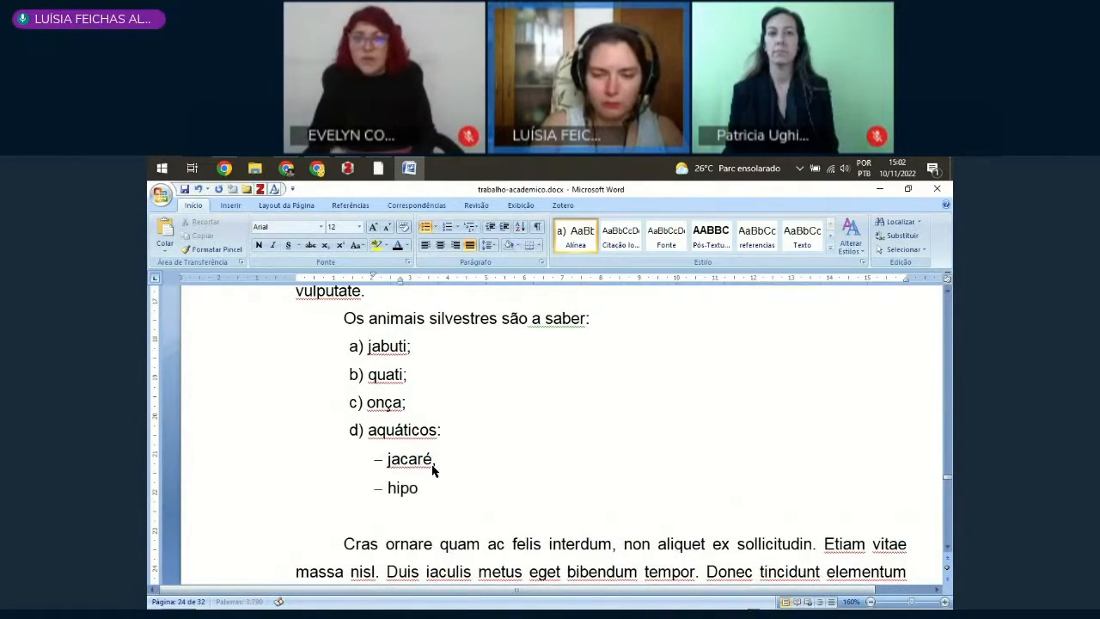
type("p")
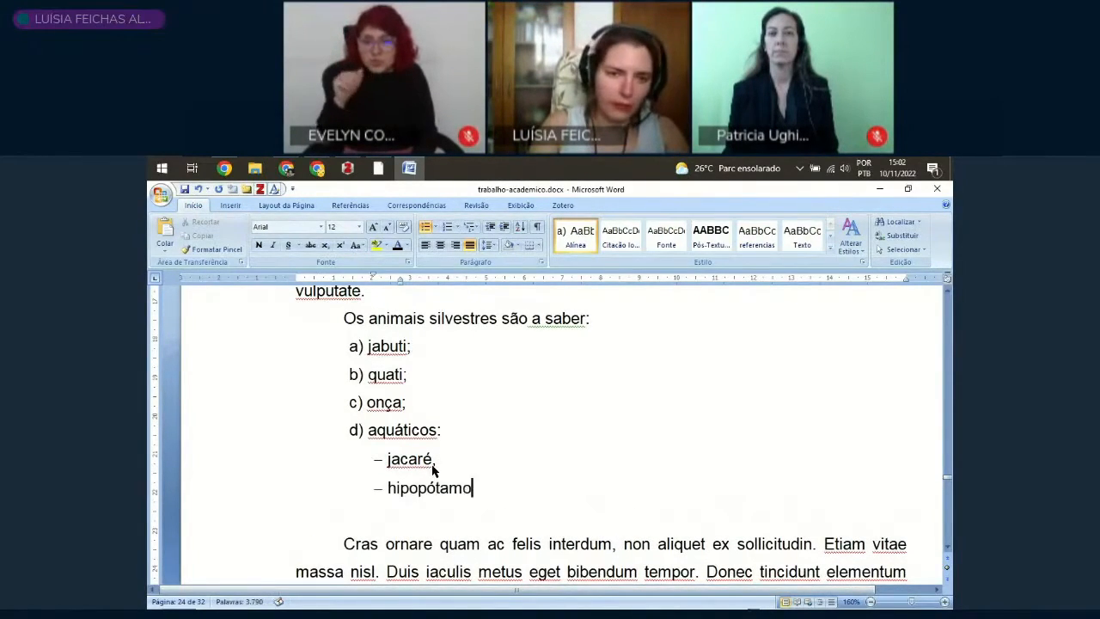
type("ótamo")
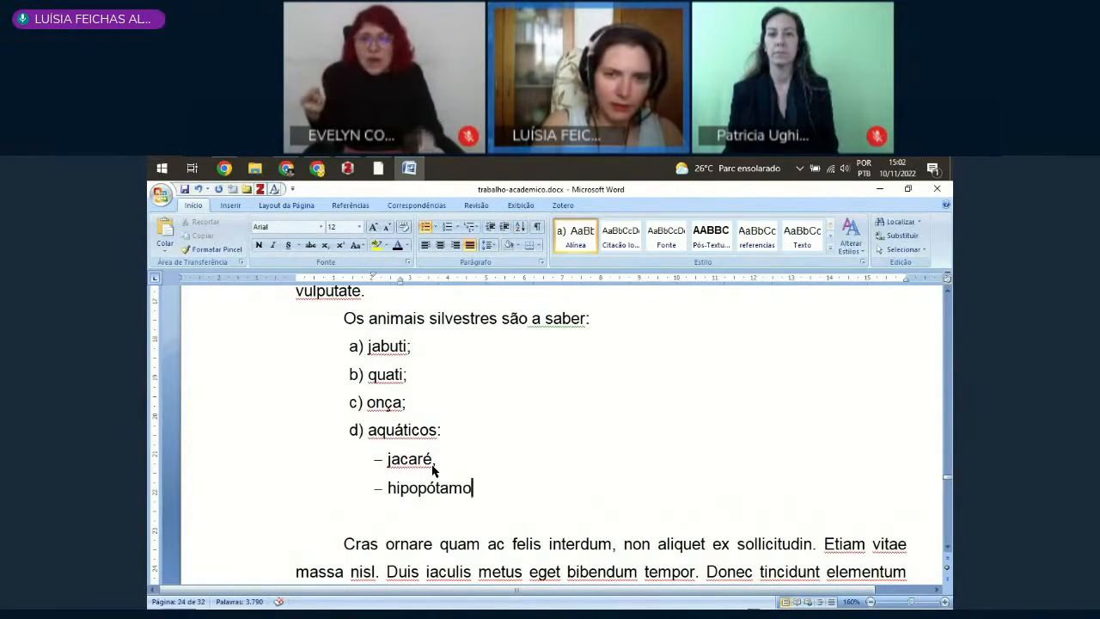
type(";")
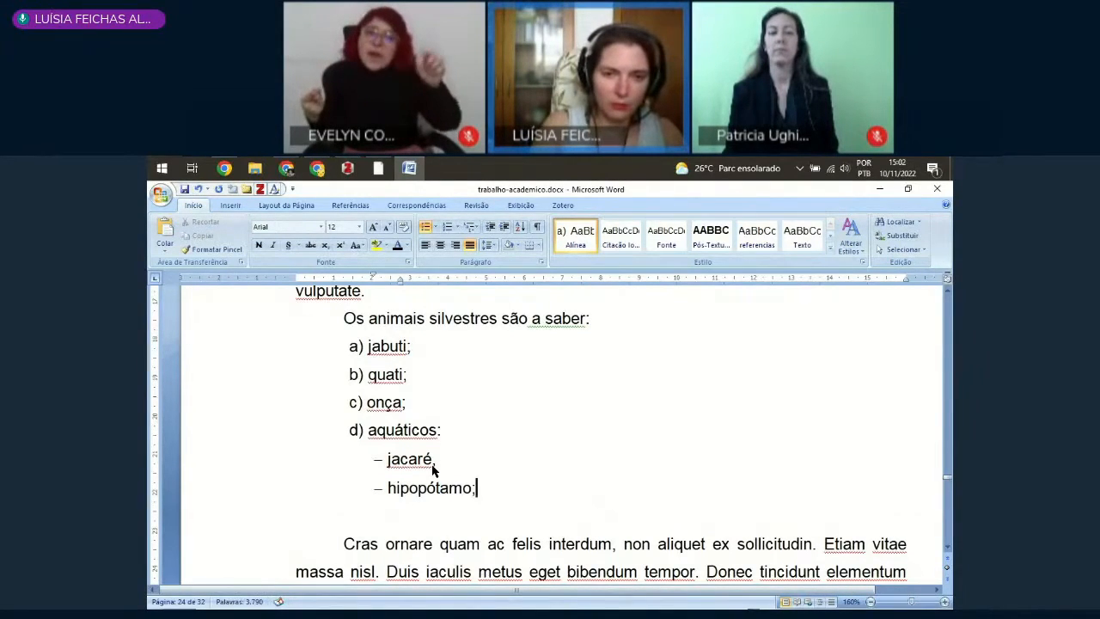
Step: Add "bicho-preguiça." as lettered item e below the hipopótamo sub-item, with its indent lined up with the other lettered items
key("Return")
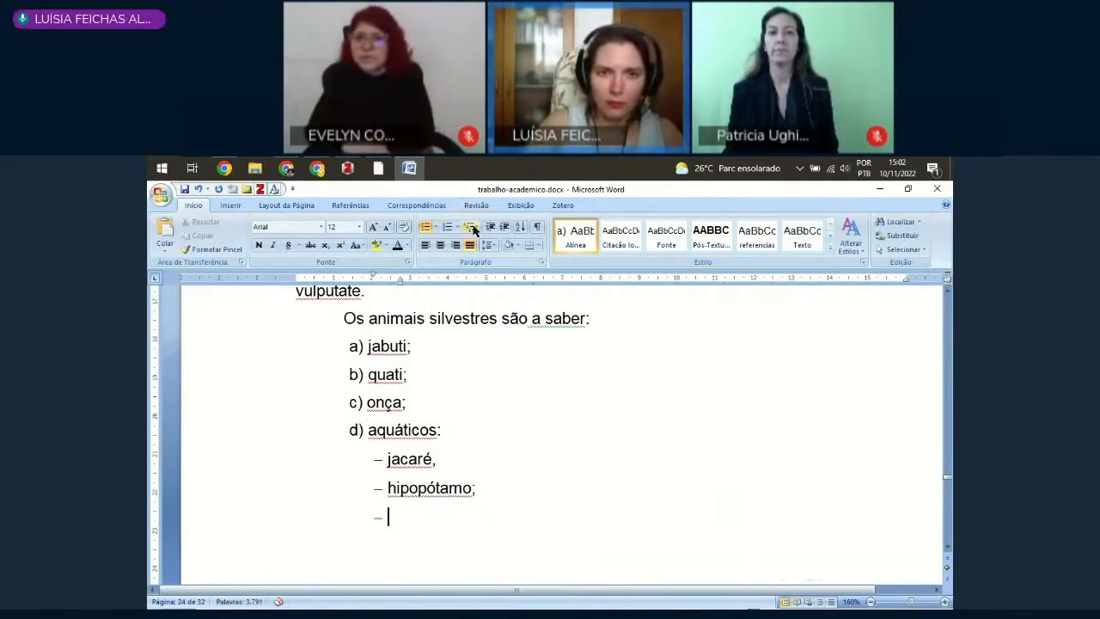
left_click(489, 228)
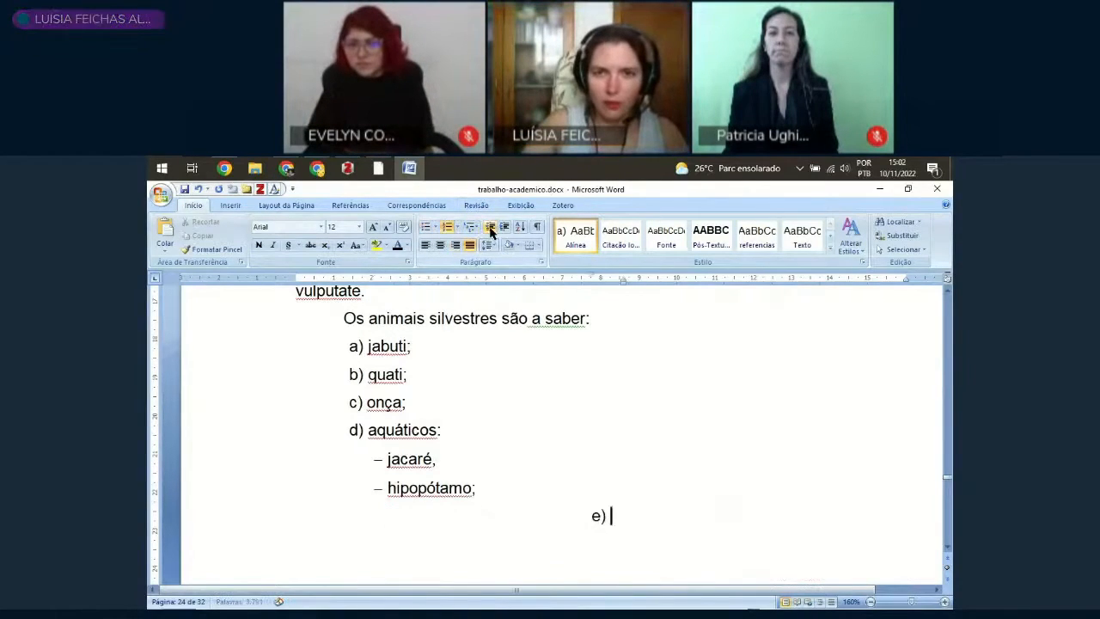
mouse_move(626, 290)
left_mouse_down()
mouse_move(452, 295)
mouse_move(381, 312)
mouse_move(370, 309)
mouse_move(381, 289)
left_mouse_up()
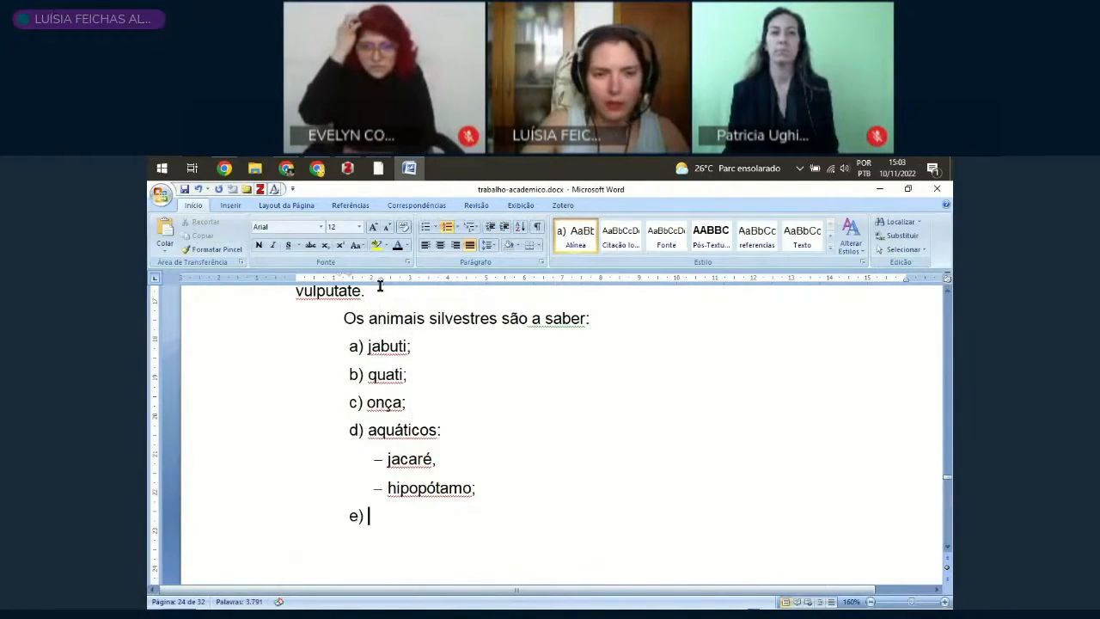
scroll(417, 459, "down", 1)
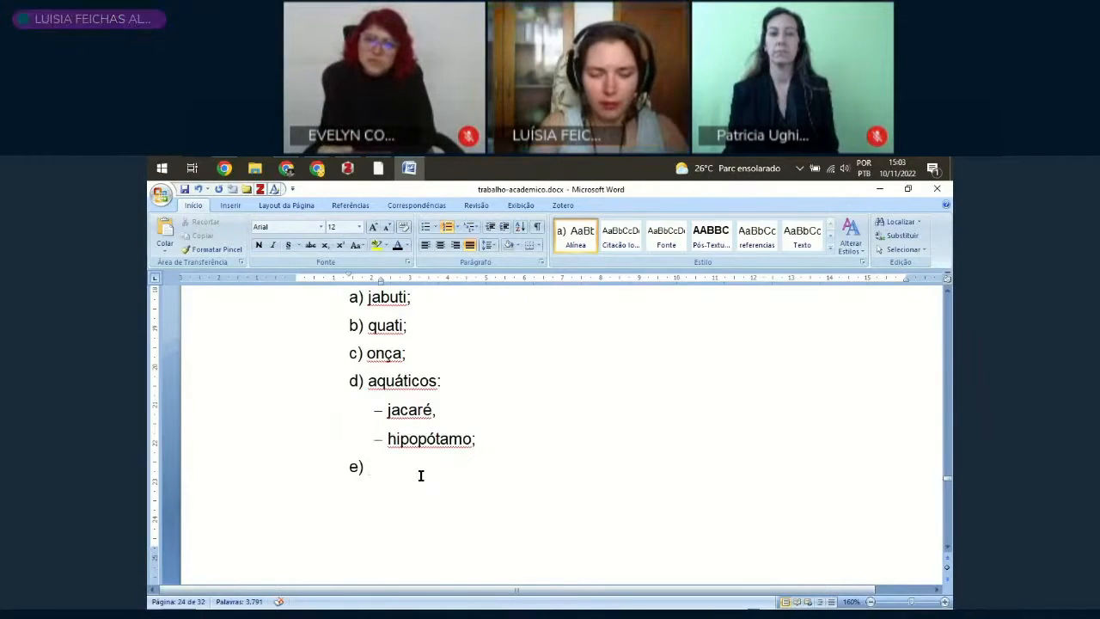
type("bicho-pregui")
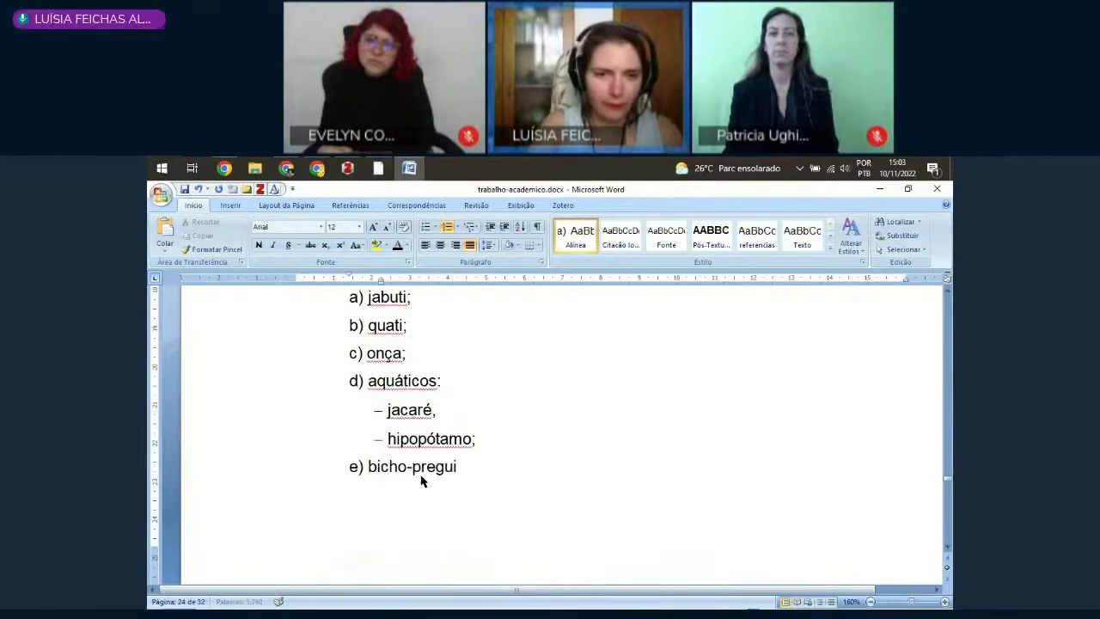
type("ça")
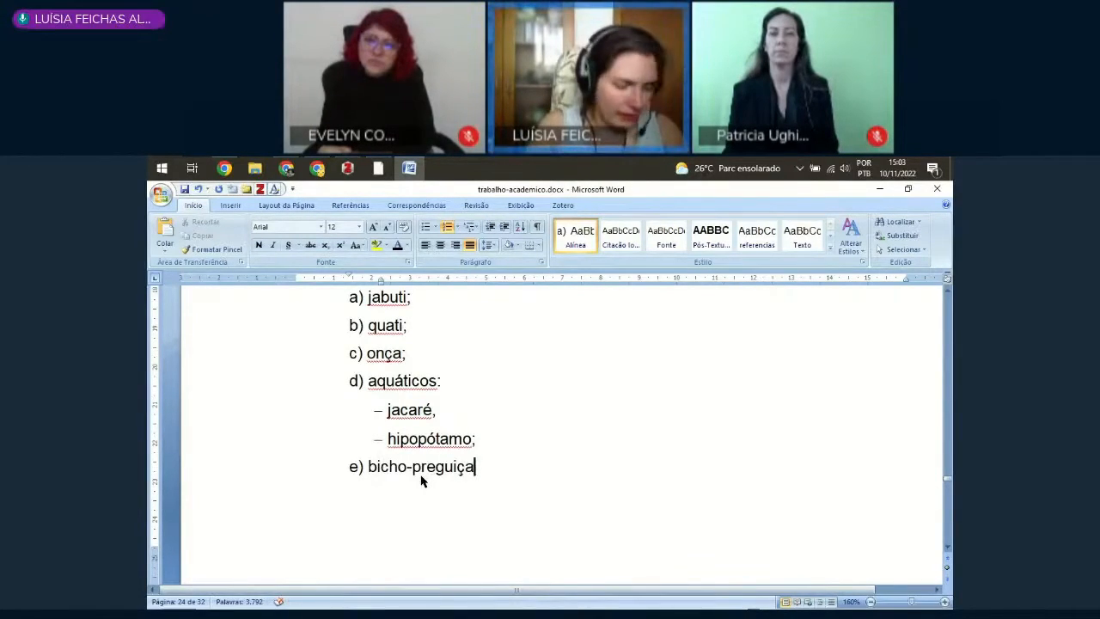
type(".")
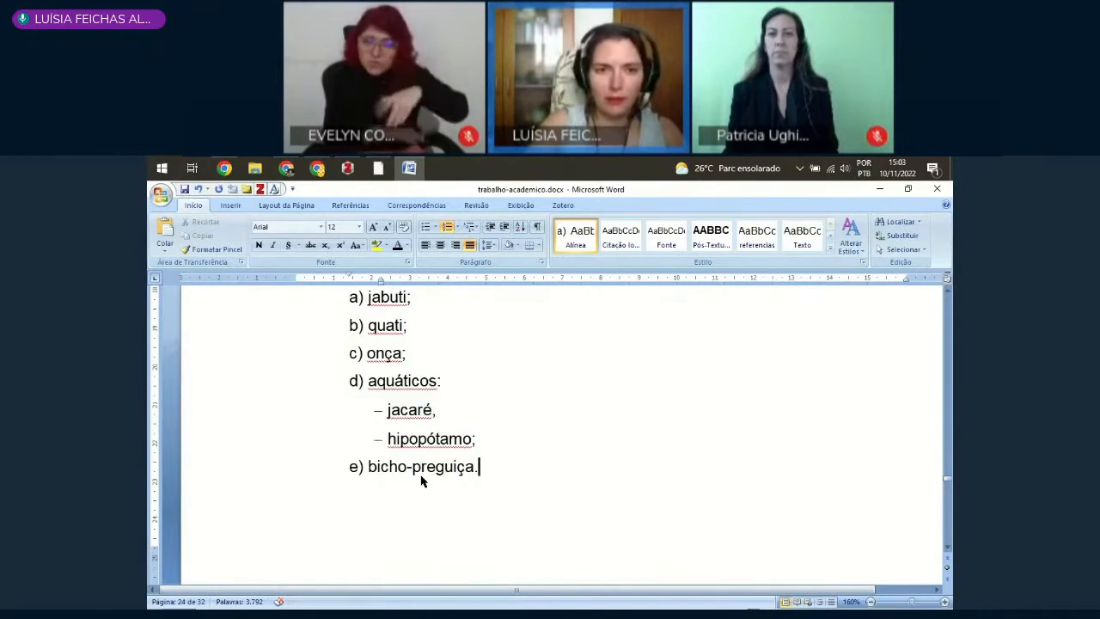
Step: Extend the jabuti item before its semicolon with "– um animal muito fofo que parece um cágado e anda na terra e come verduras"
scroll(466, 363, "up", 1)
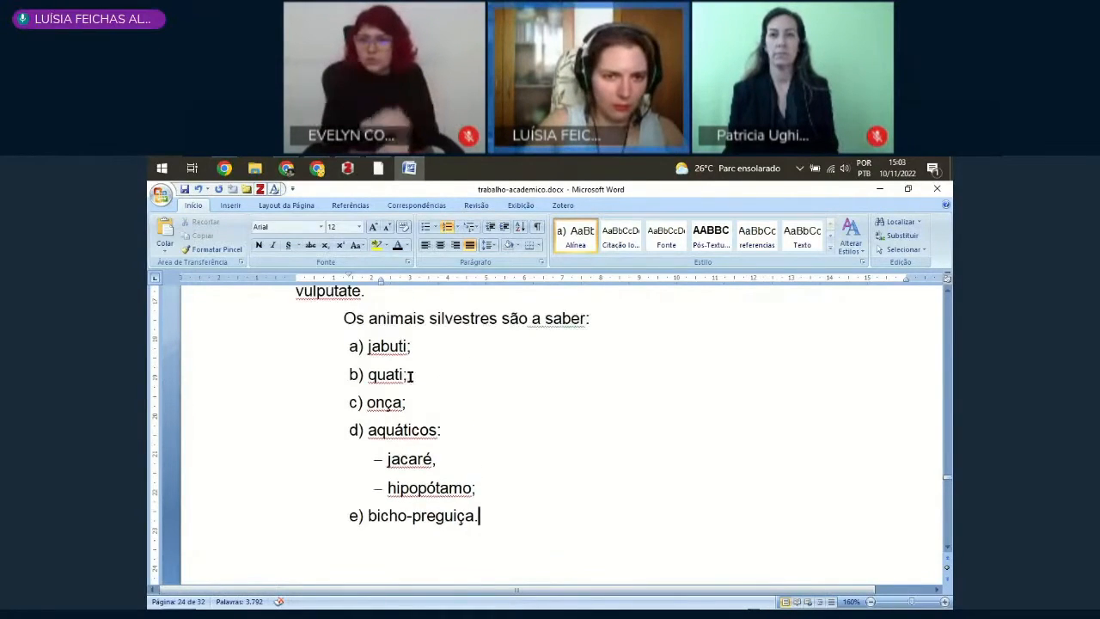
left_click(409, 345)
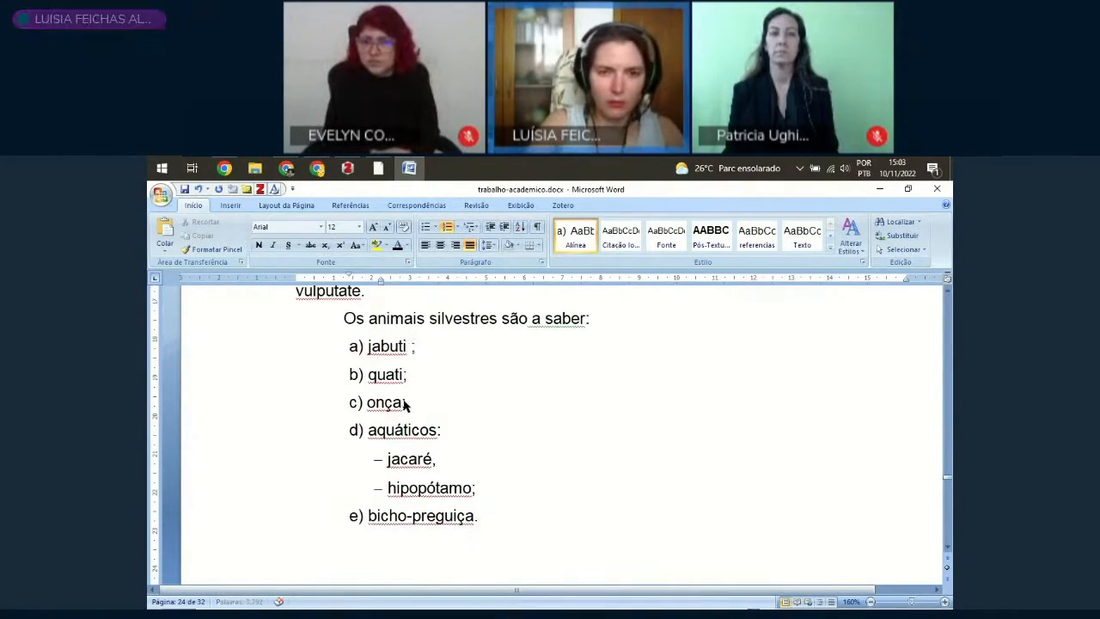
type("- um ani")
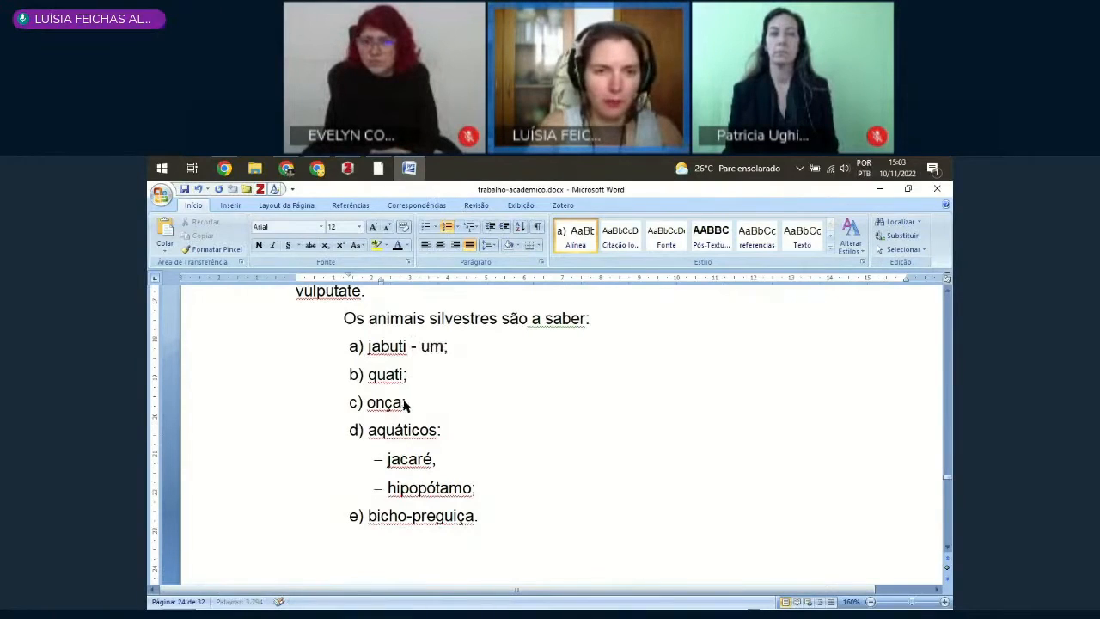
type("mal muito fofo que parece uum")
key("BackSpace")
key("BackSpace")
type("m ")
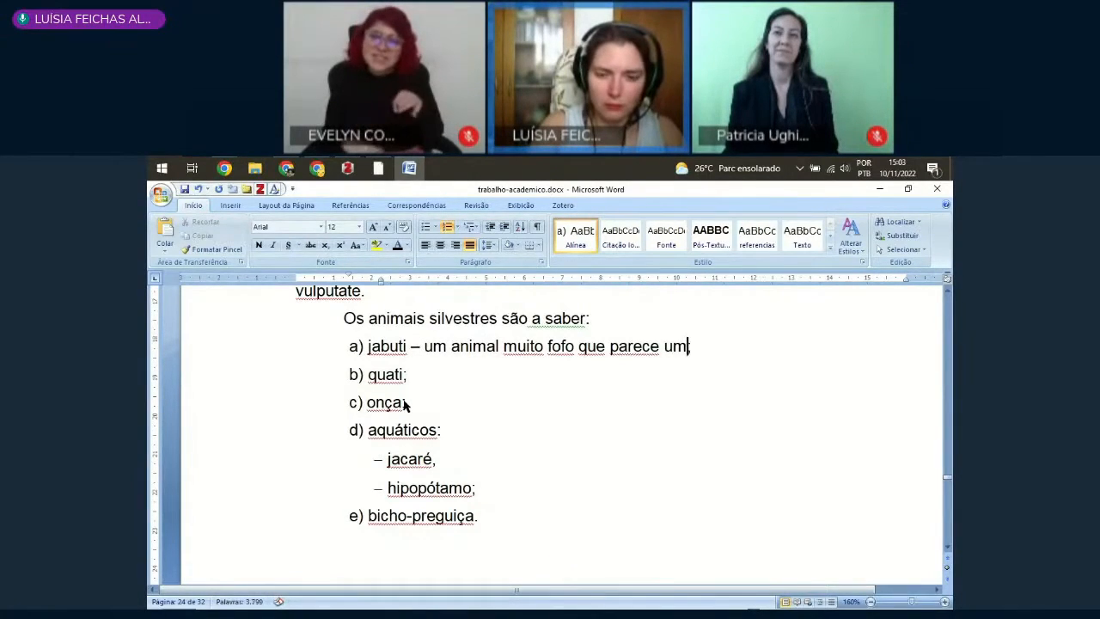
type("cágado")
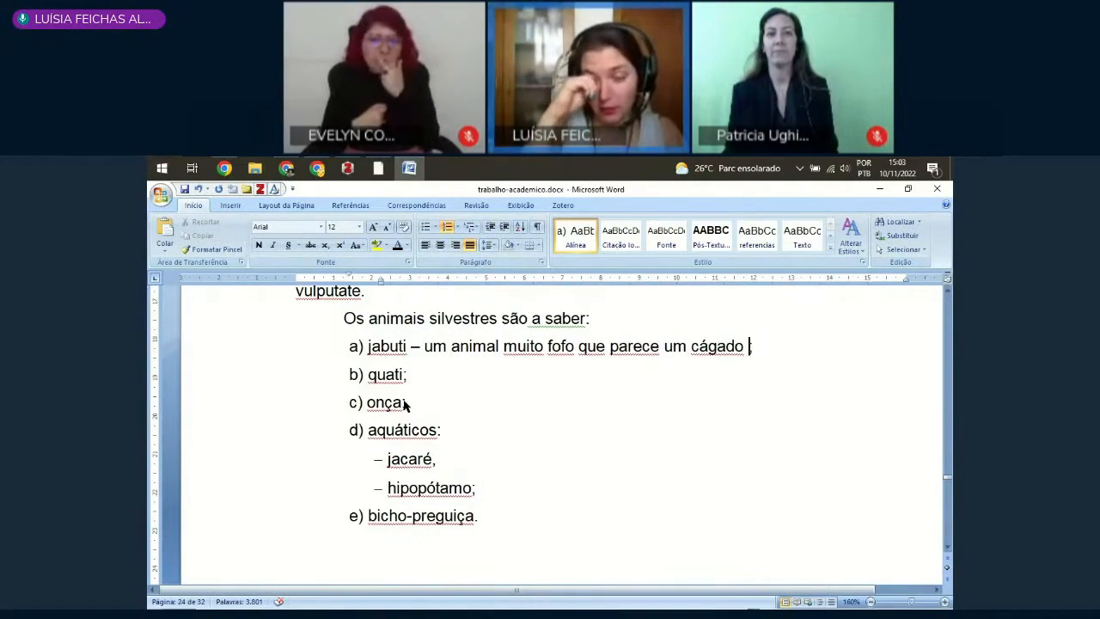
type("e anda ")
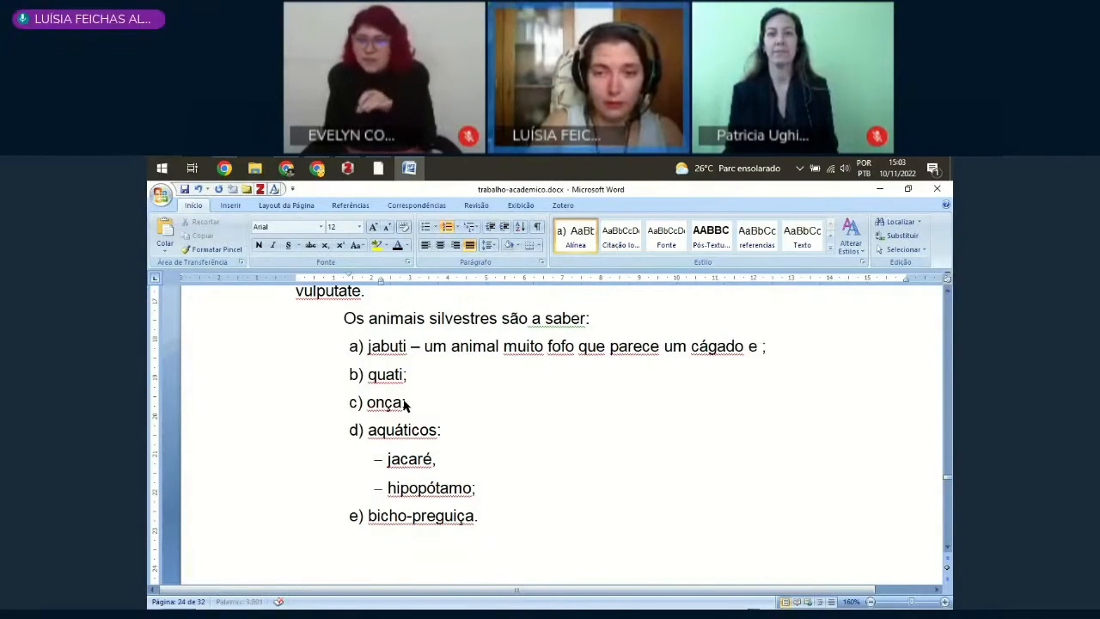
type("na terra e co")
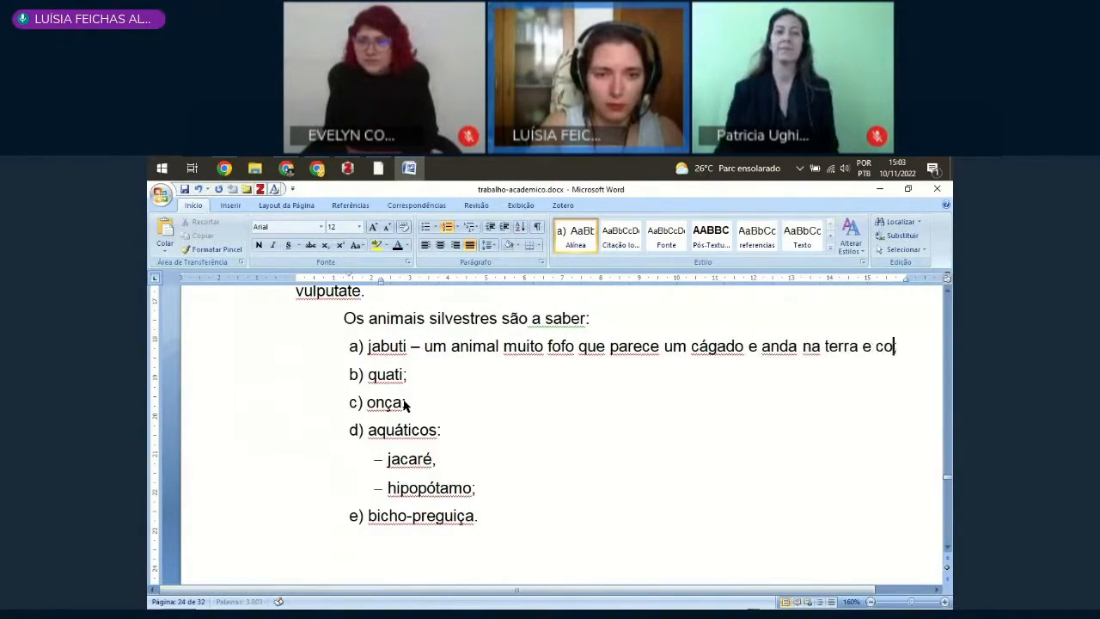
type("me verdura;")
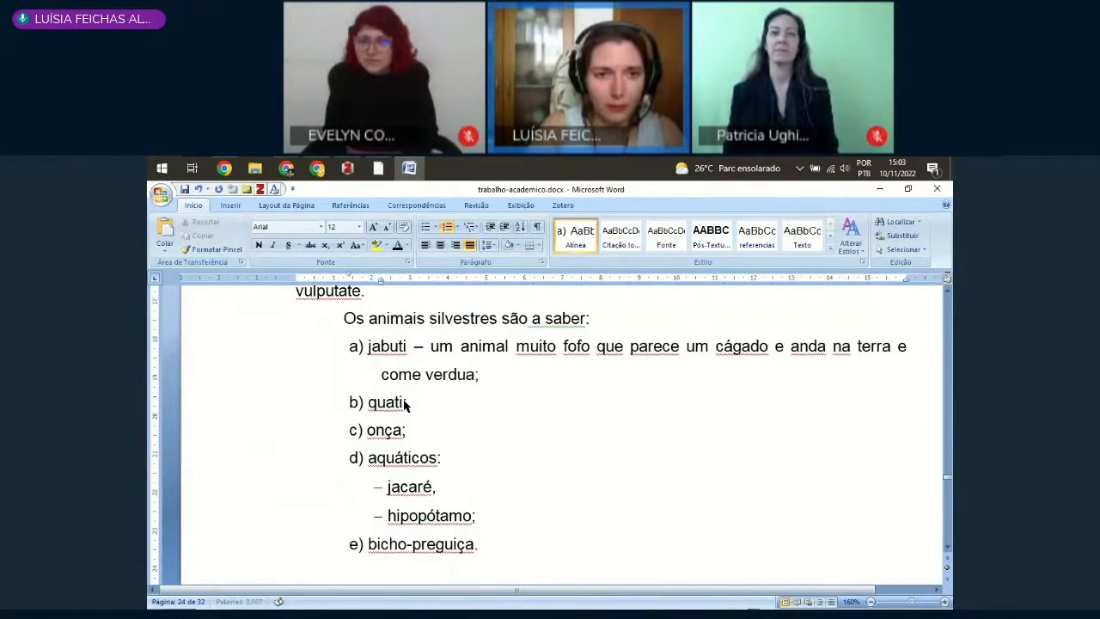
key("BackSpace")
type("ras")
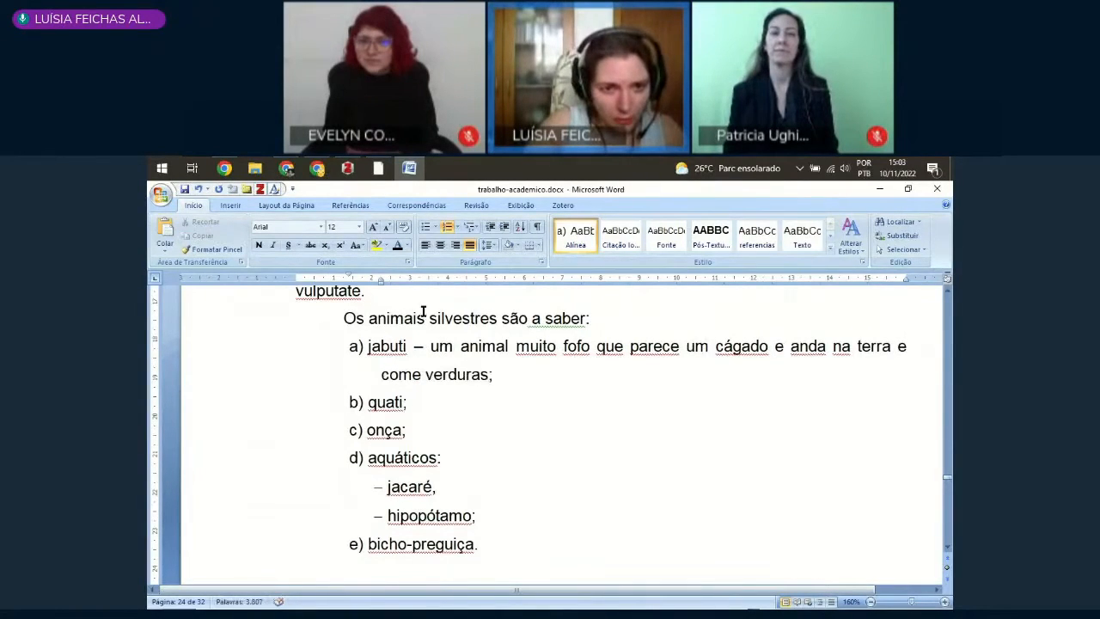
Step: Reduce the hanging indent of the jabuti item so its second line aligns with the first letter of "jabuti"
left_click_drag(375, 281, 370, 288)
type(";")
left_click(370, 347)
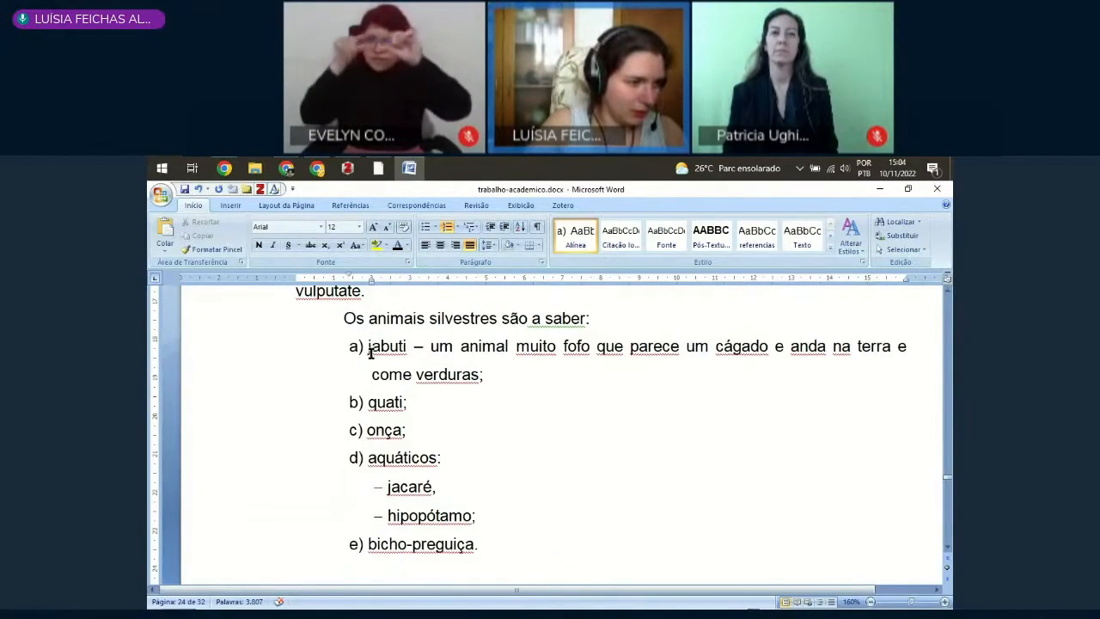
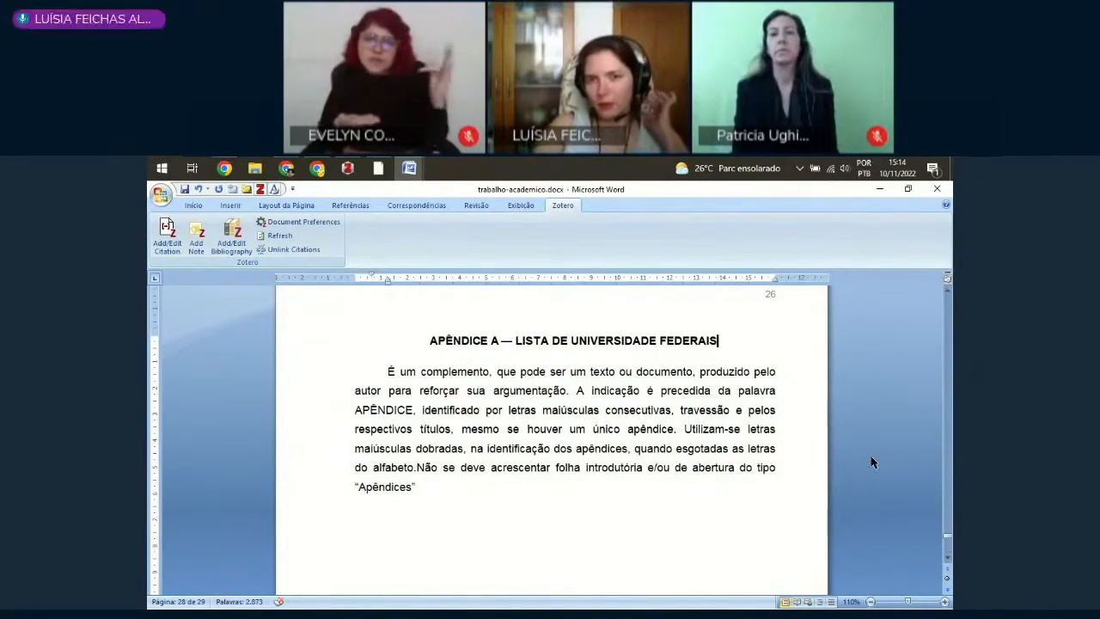
Step: Add the heading "APÊNDICE B — LISTA DE UNIVERSIDADES PARTICULARES" directly below the APÊNDICE A heading
key("Return")
type("APÊNDICE B")
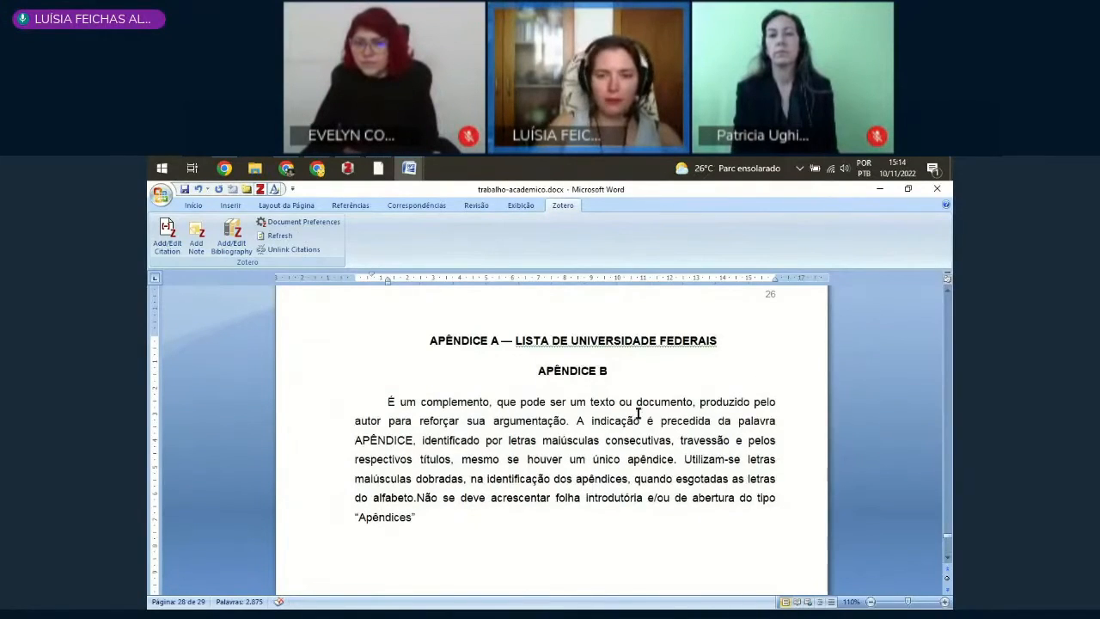
type(" -")
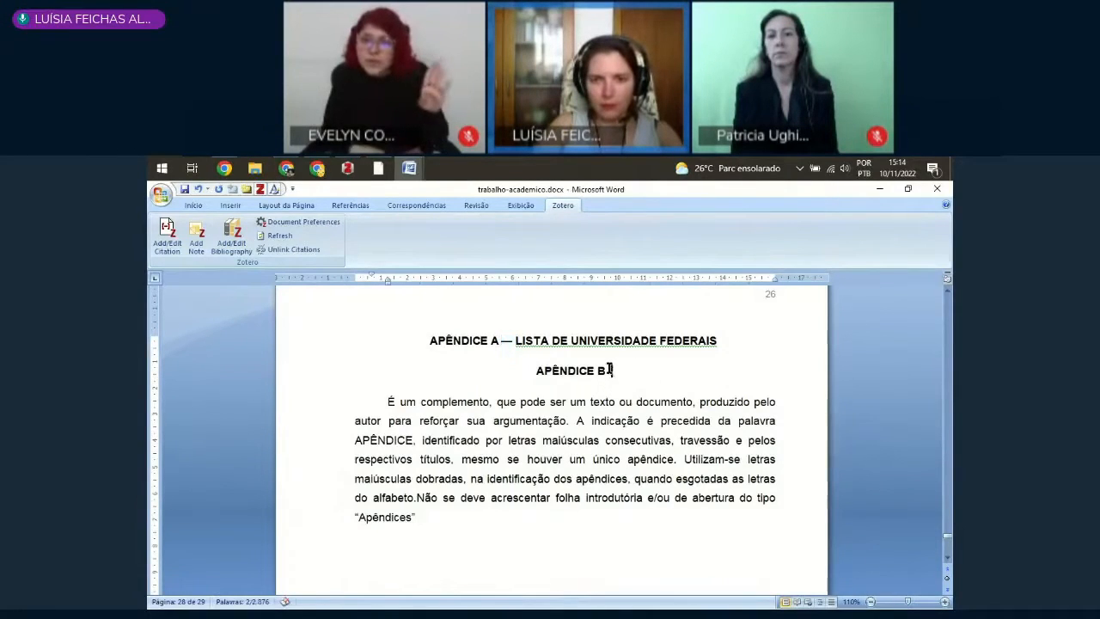
double_click(610, 370)
type("—")
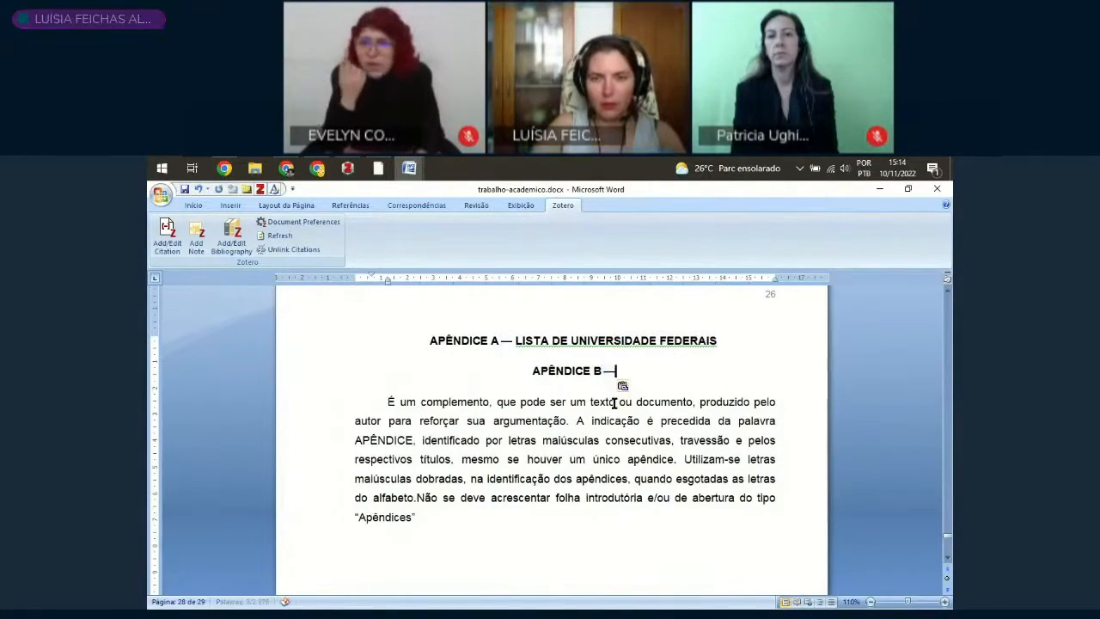
type("L")
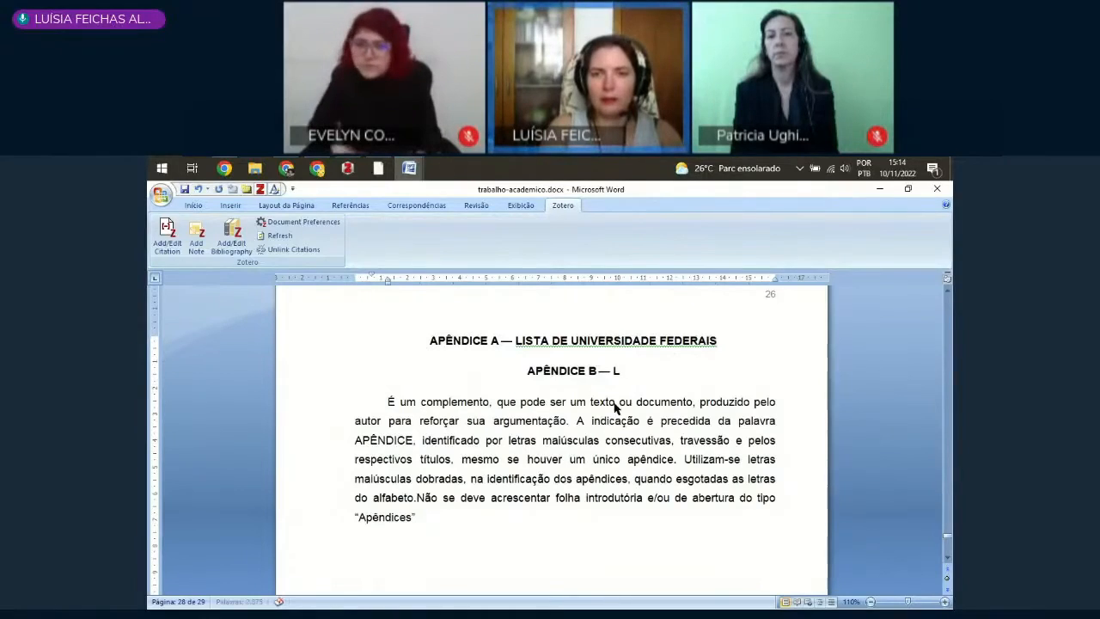
type("ISTA DE UNIVERSIDADES")
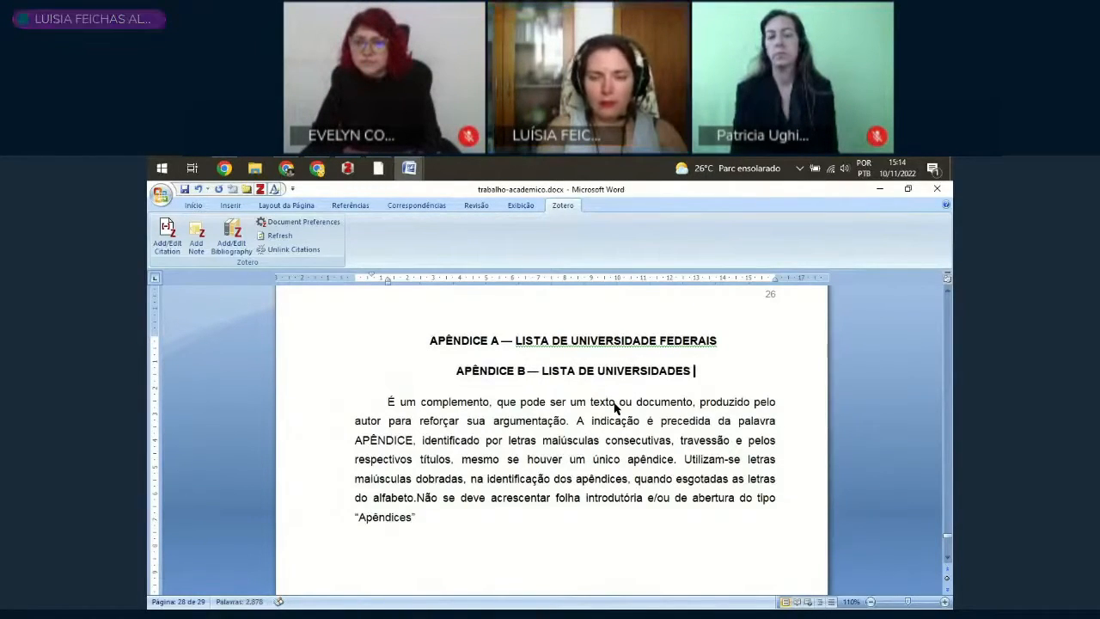
type(" PARTICULARES")
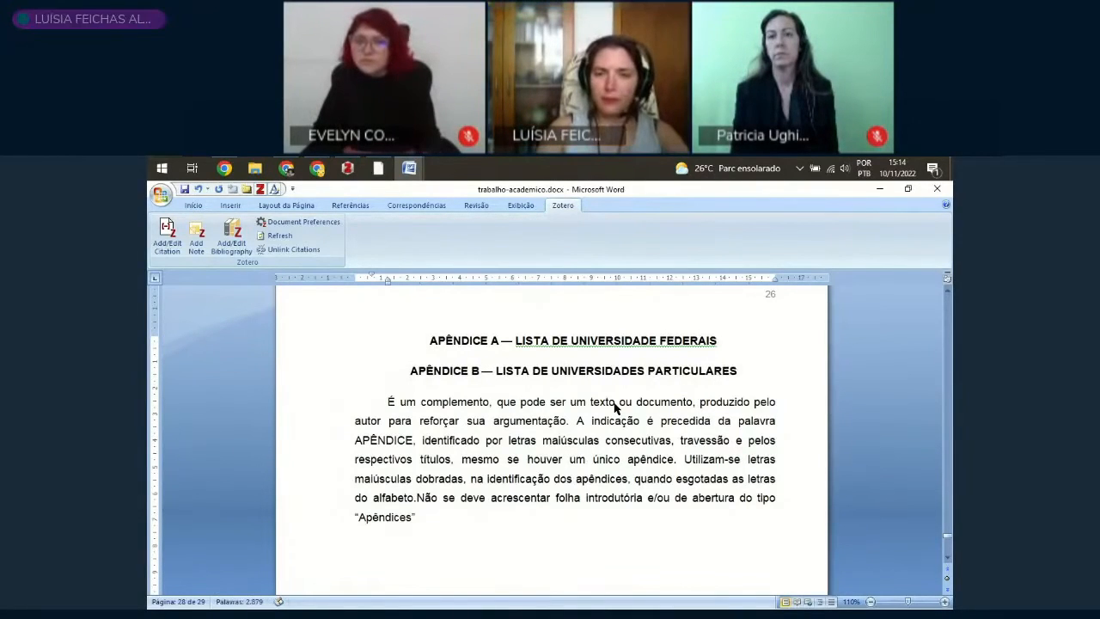
key("Down")
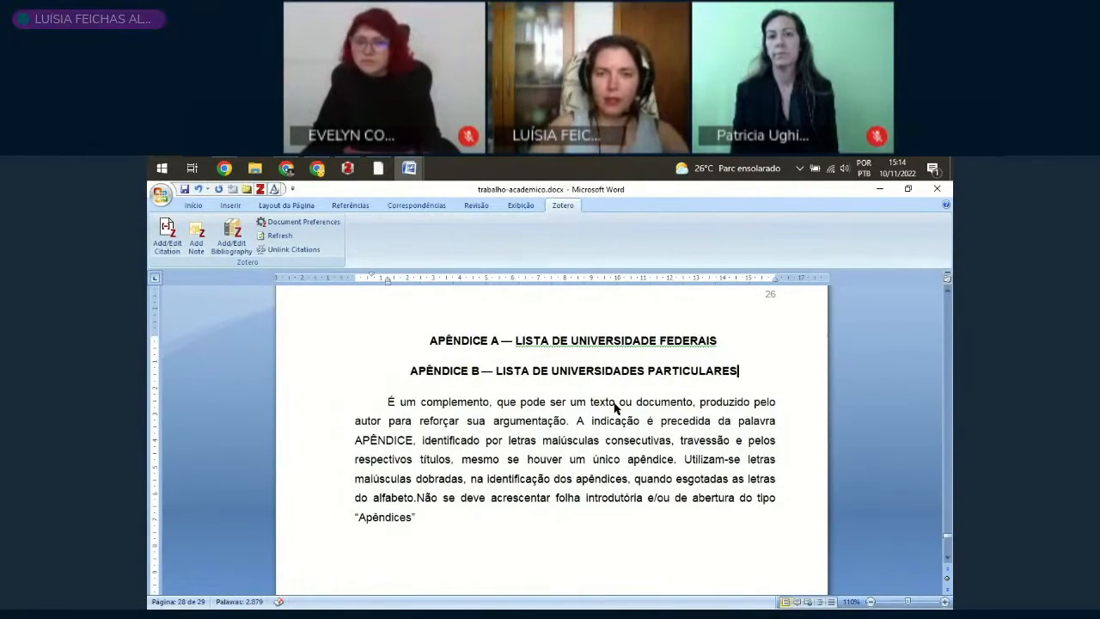
Step: Insert a next-page section break (Próxima Página) between the APÊNDICE A and APÊNDICE B headings, with a new line below APÊNDICE A
left_click(481, 371)
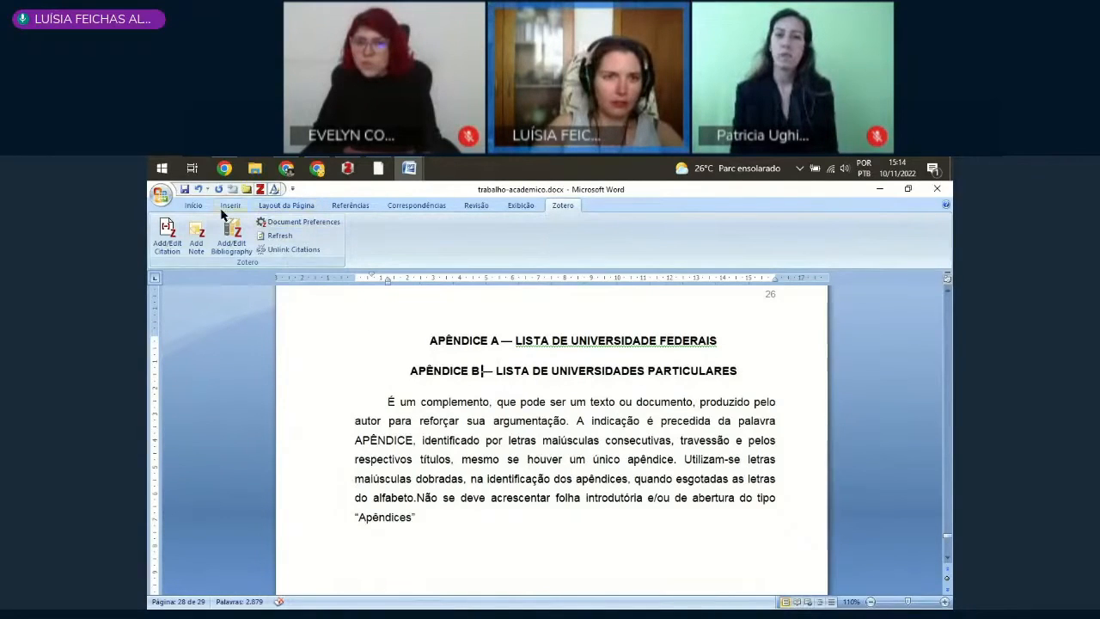
left_click(286, 206)
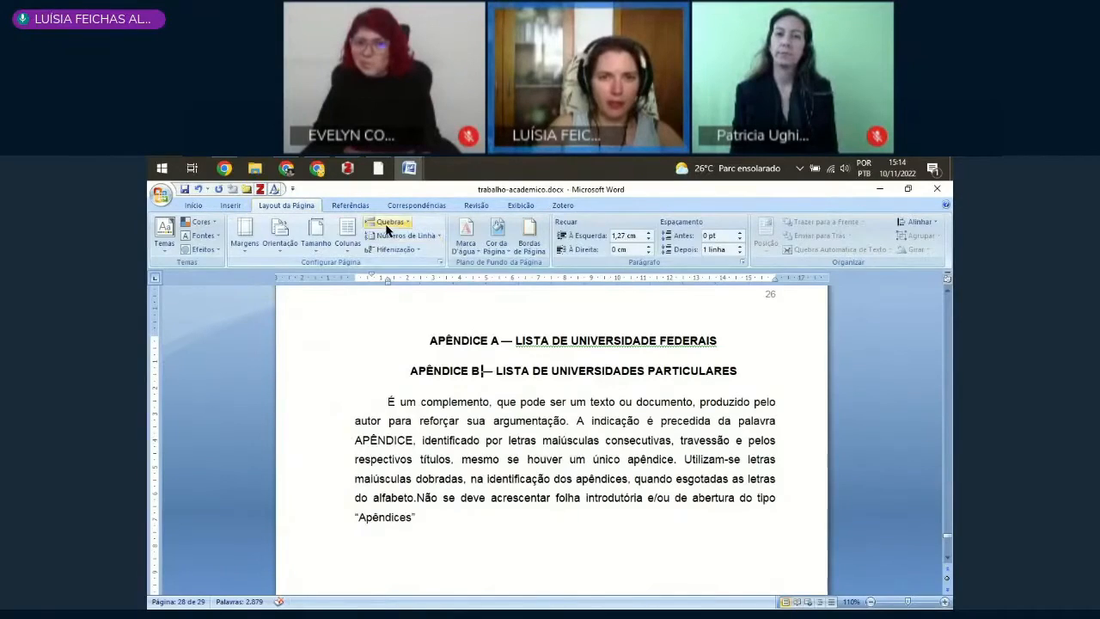
left_click(387, 224)
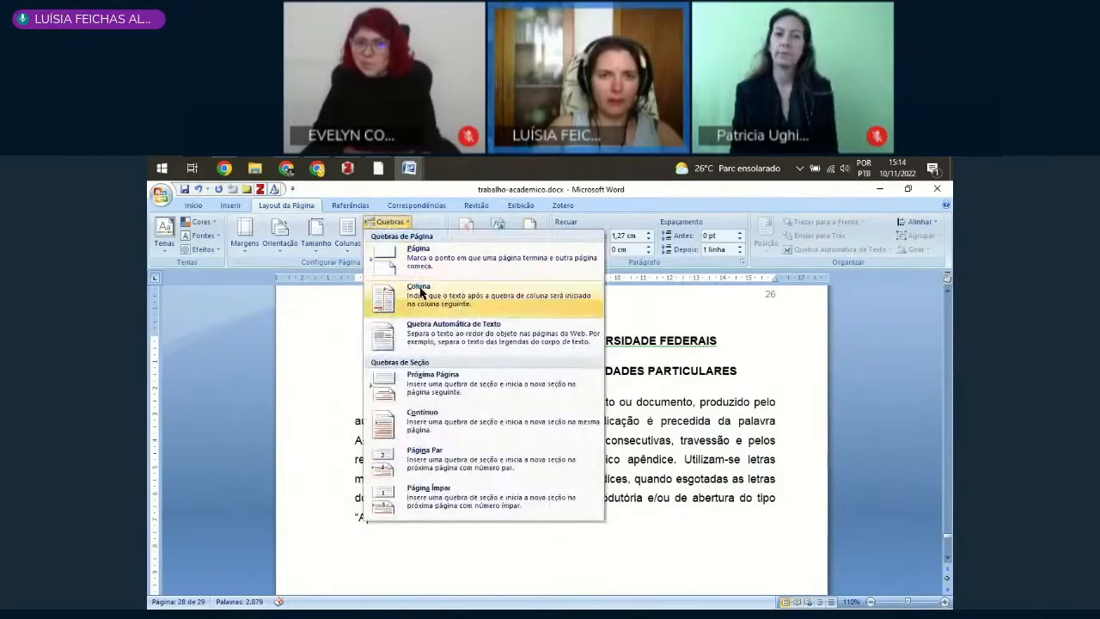
left_click(427, 389)
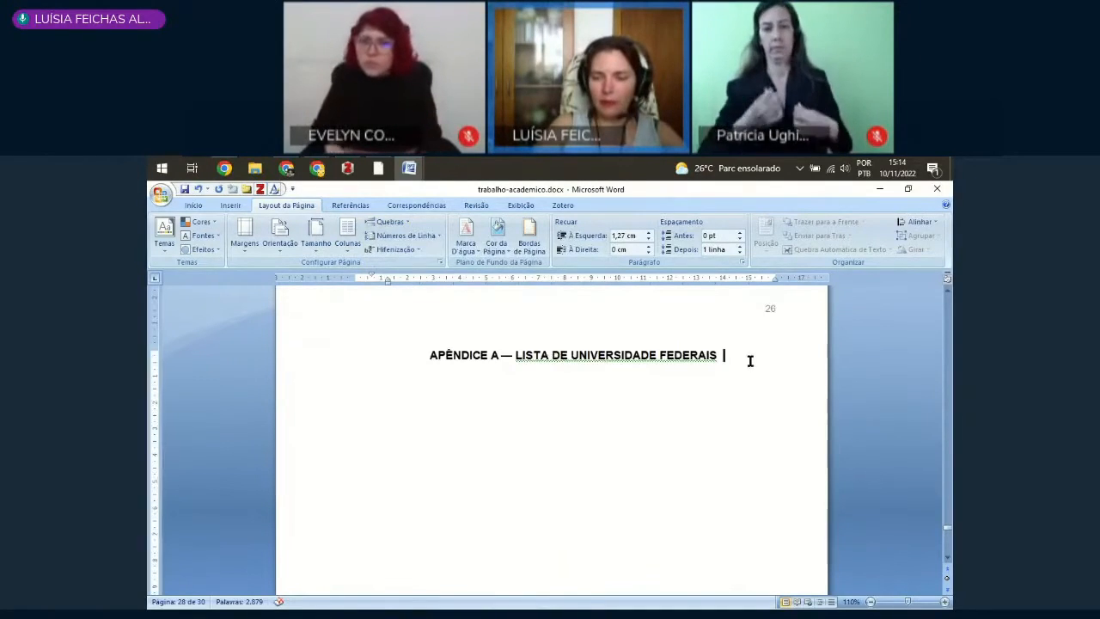
key("Return")
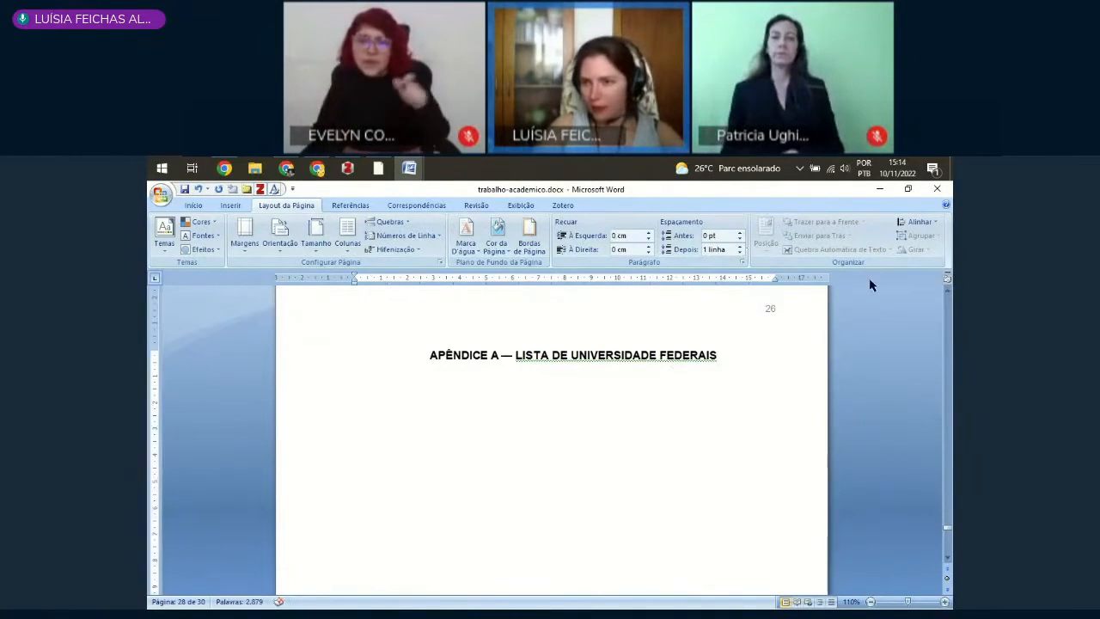
Step: Split the document window, go to section 2 in the upper pane, and begin a new paragraph with "No " above heading 2.1
left_click_drag(947, 276, 946, 450)
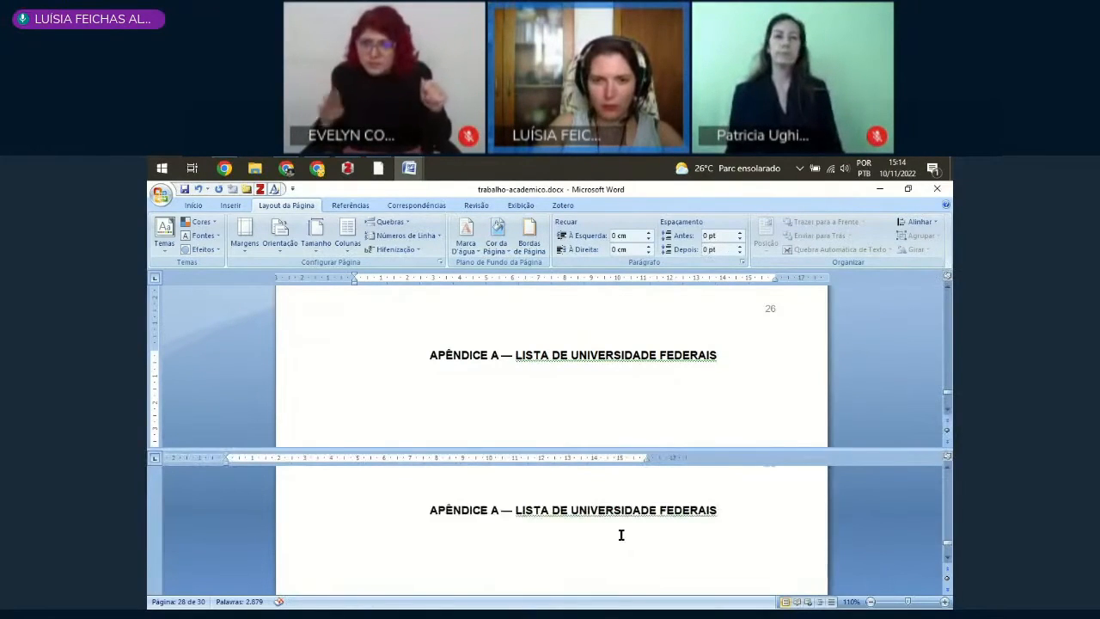
left_click_drag(946, 395, 947, 348)
scroll(620, 367, "down", 1)
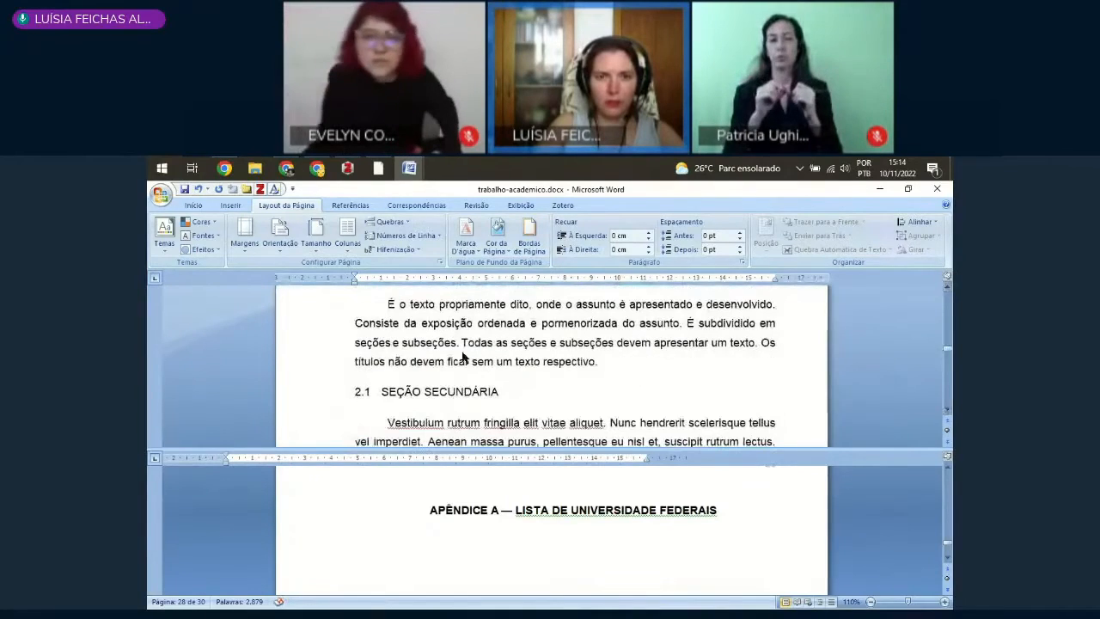
left_click(459, 344)
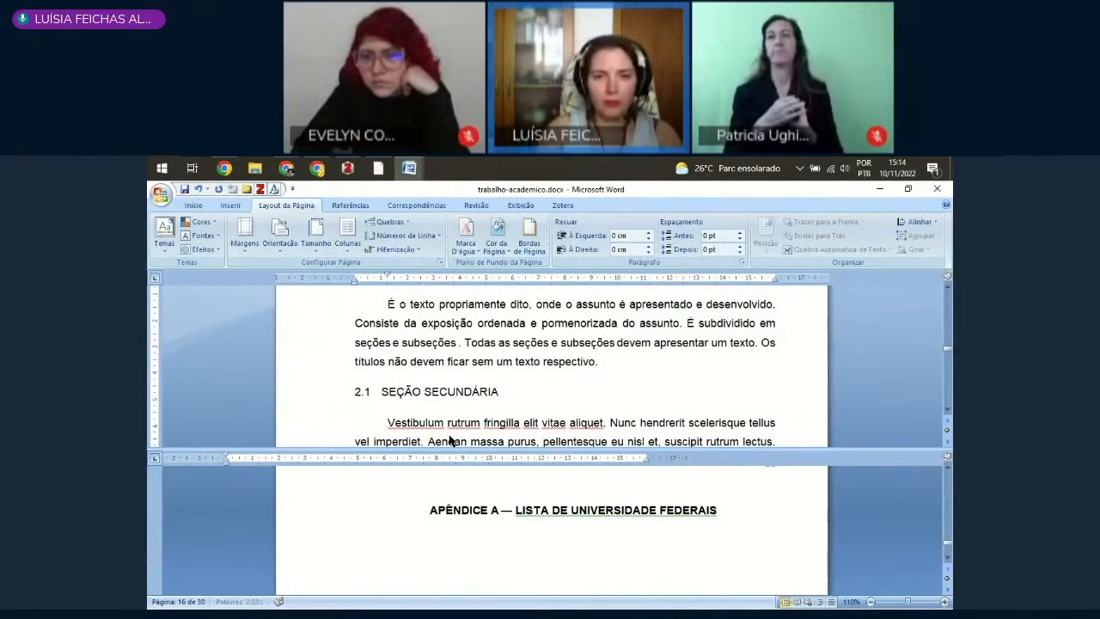
key("Return")
type("No")
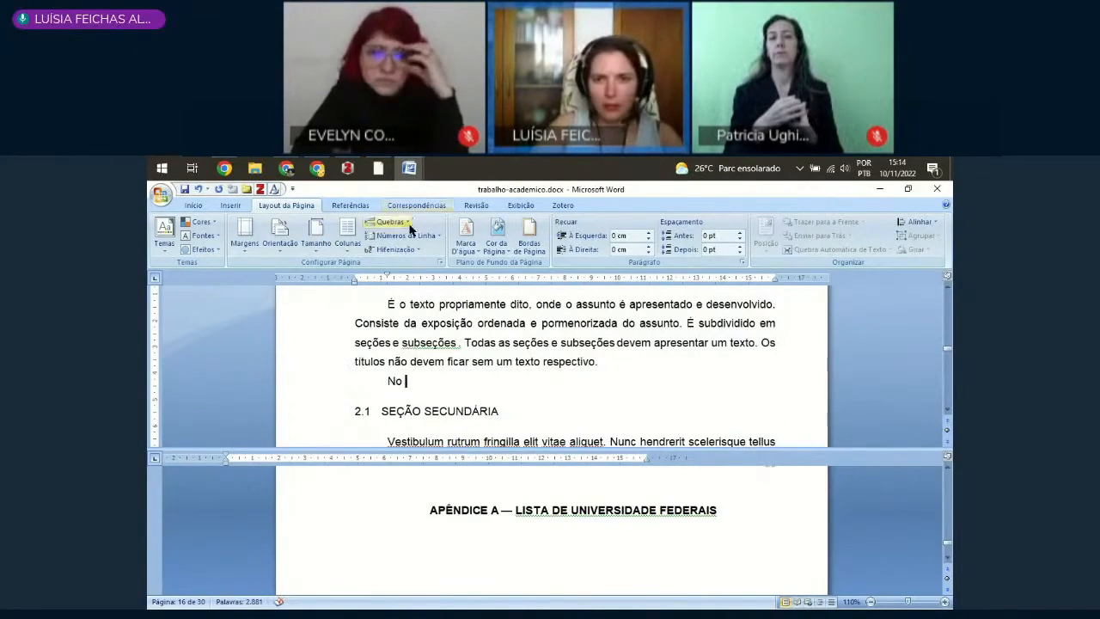
Step: Insert a cross-reference after "No" to the numbered item (Item numerado) APÊNDICE A, using Texto do parágrafo
left_click(351, 207)
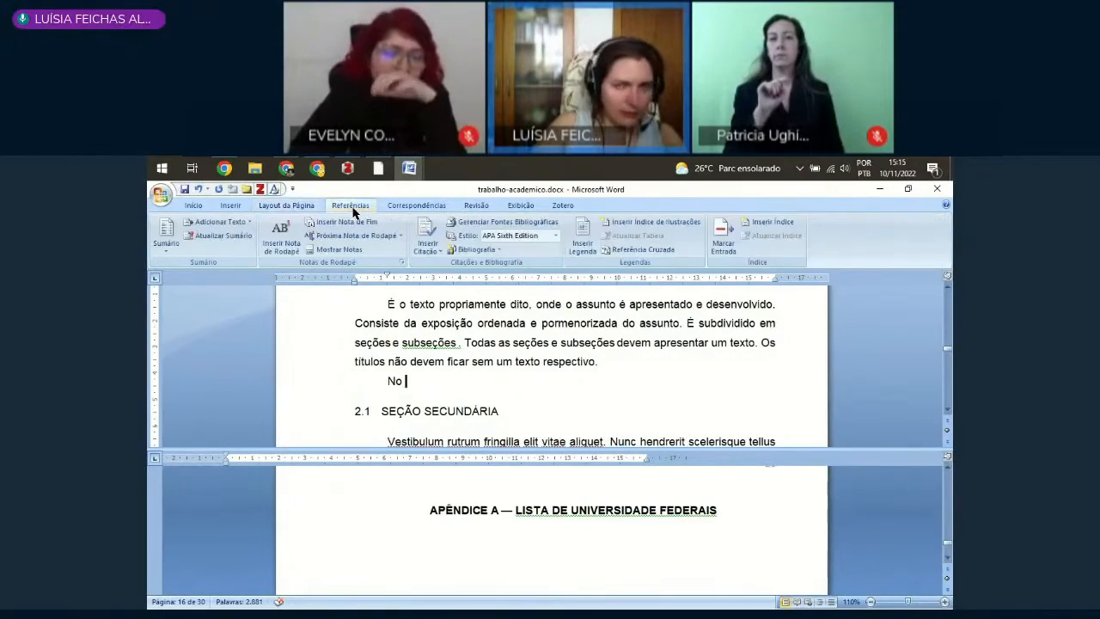
left_click(636, 249)
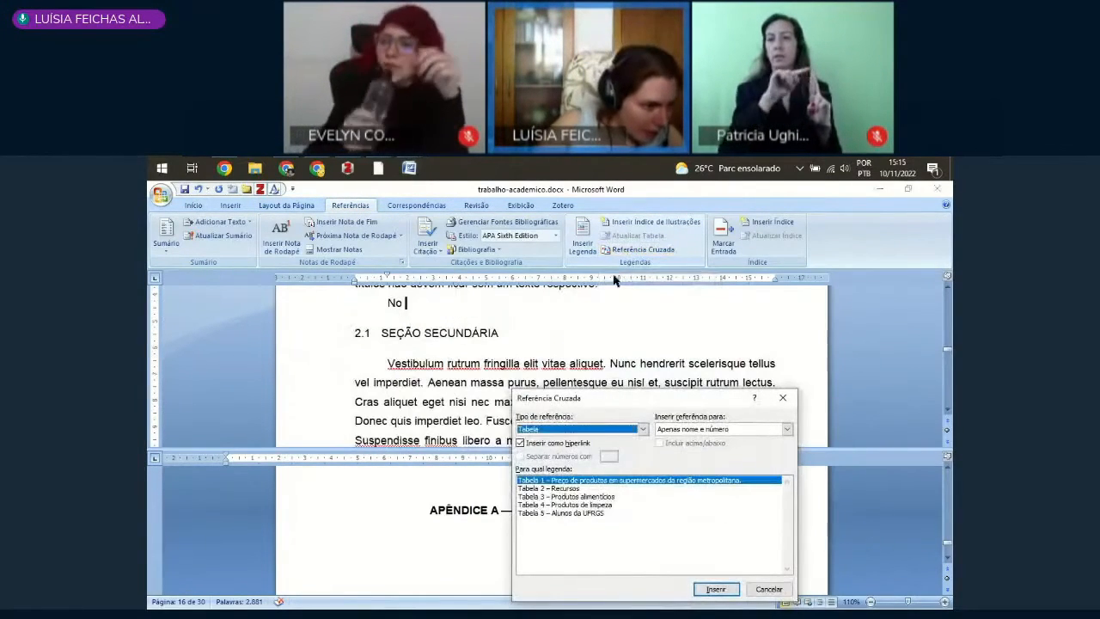
left_click(643, 428)
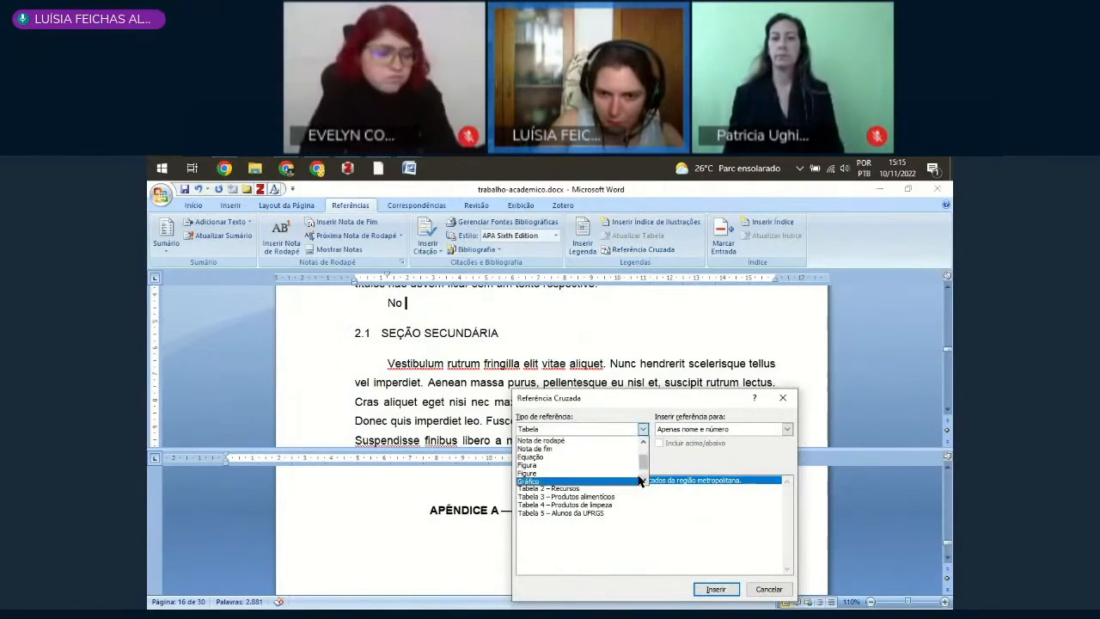
scroll(640, 480, "up", 1)
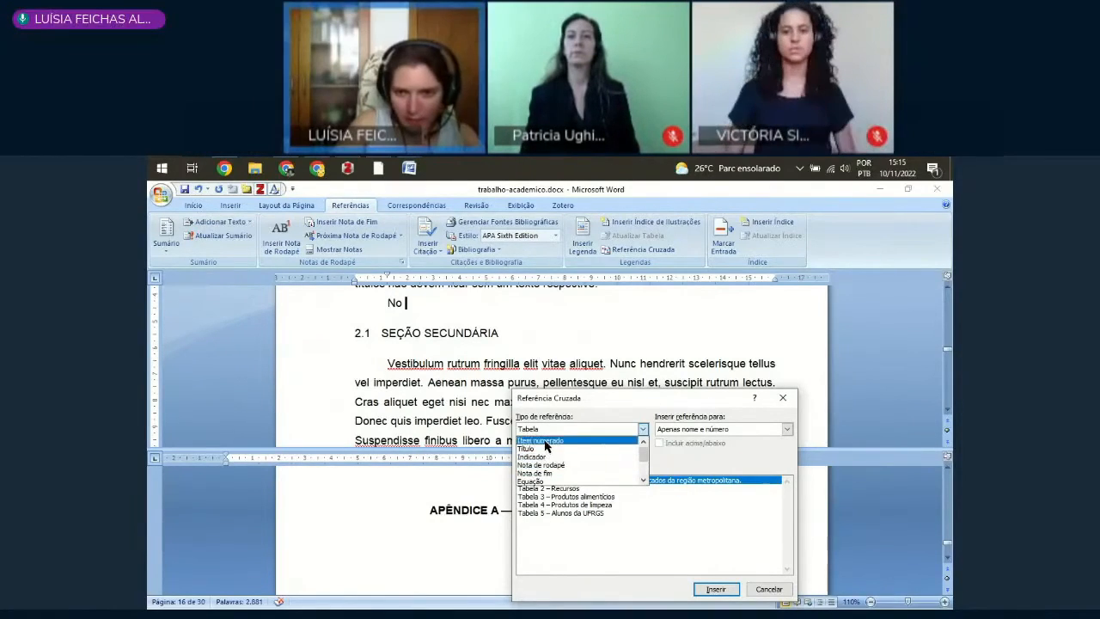
left_click(638, 441)
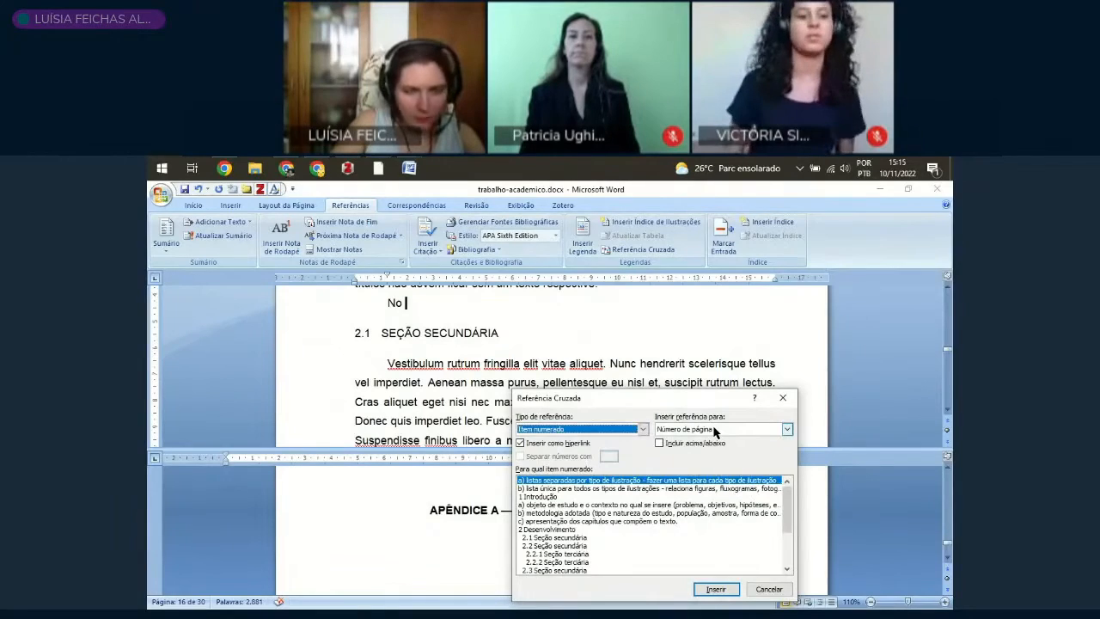
left_click(713, 429)
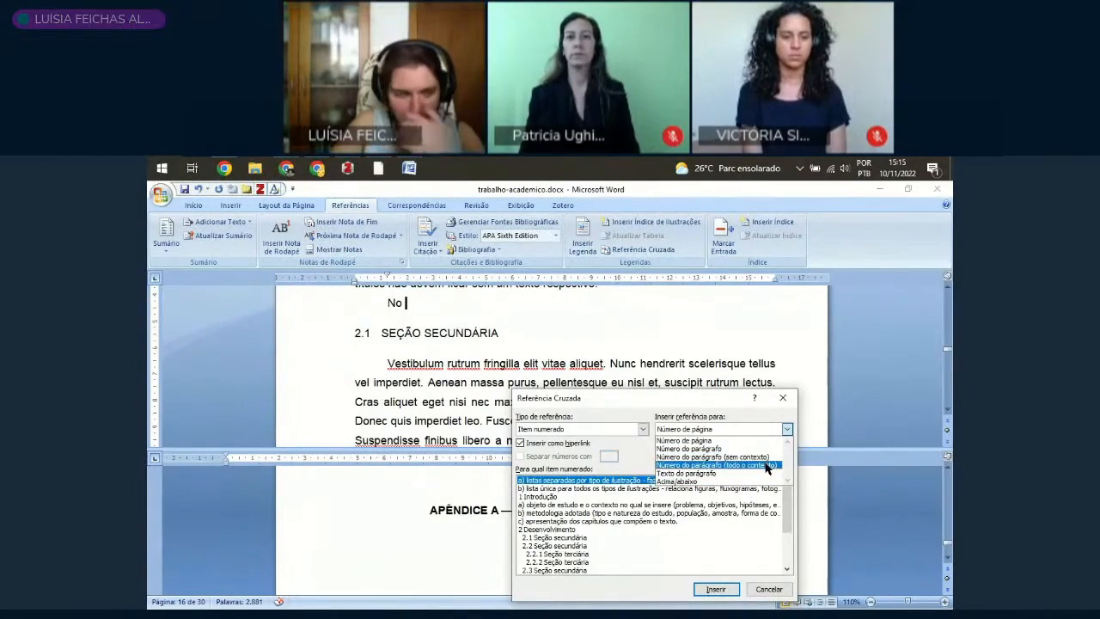
left_click(729, 474)
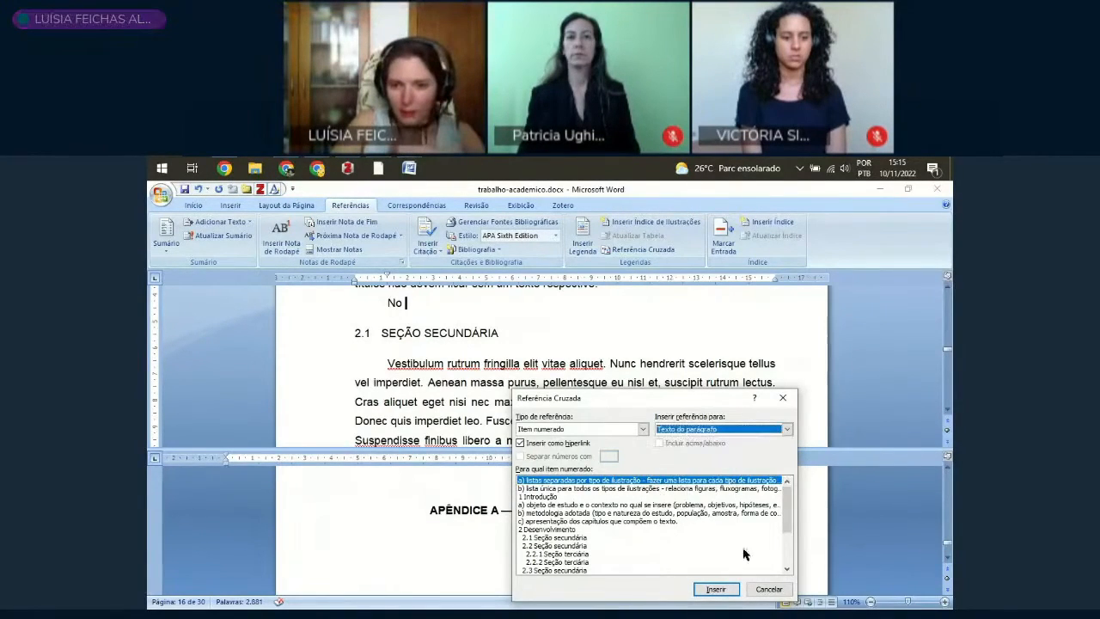
scroll(785, 566, "down", 4)
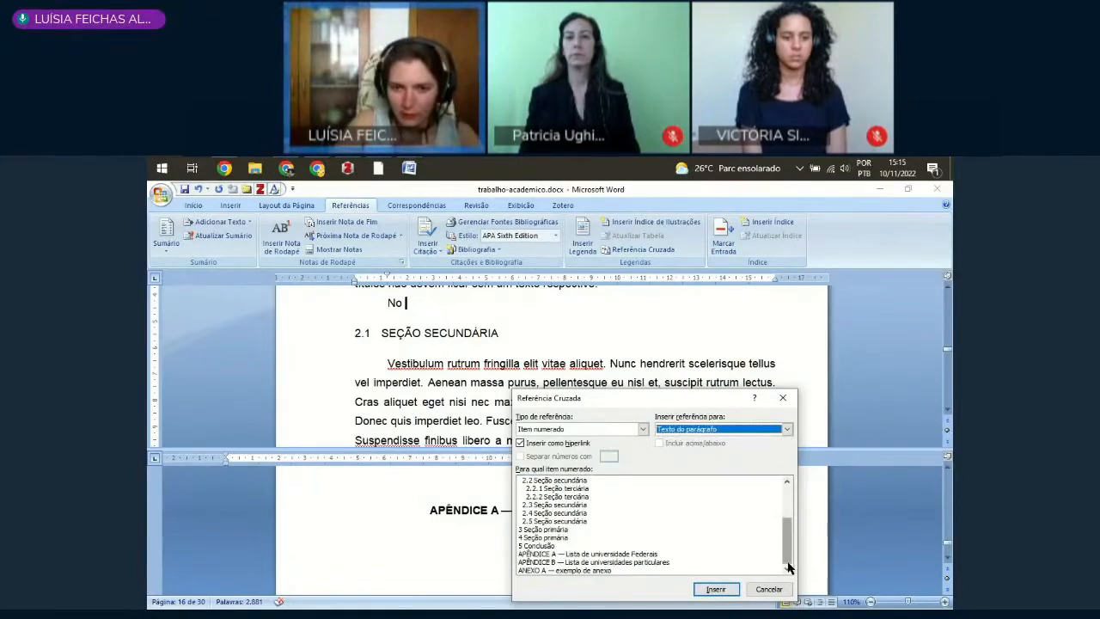
left_click(592, 555)
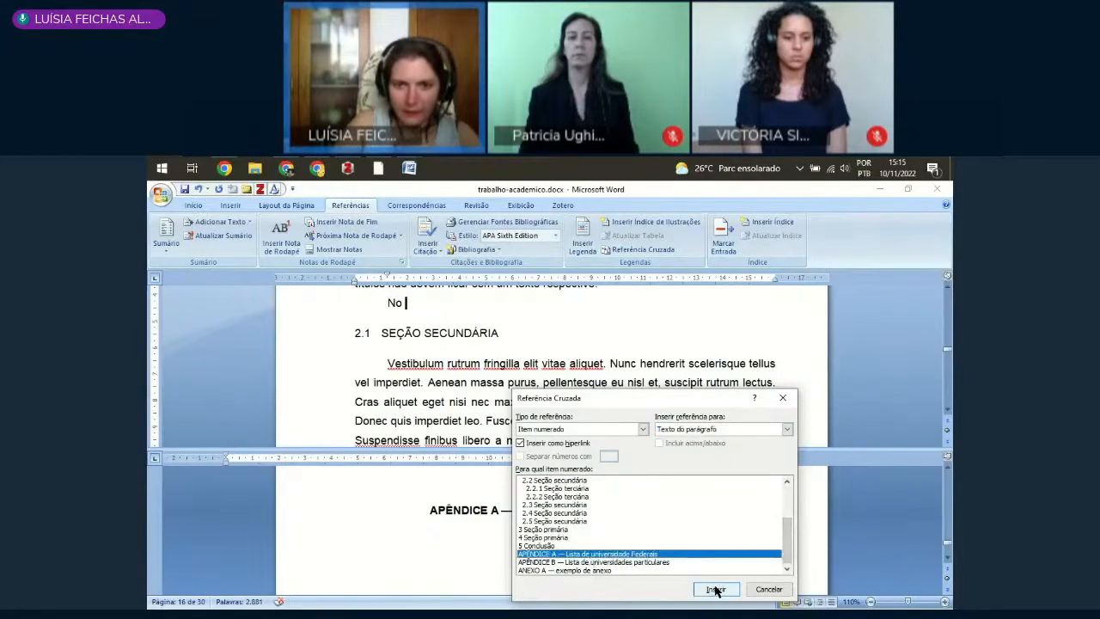
left_click(715, 589)
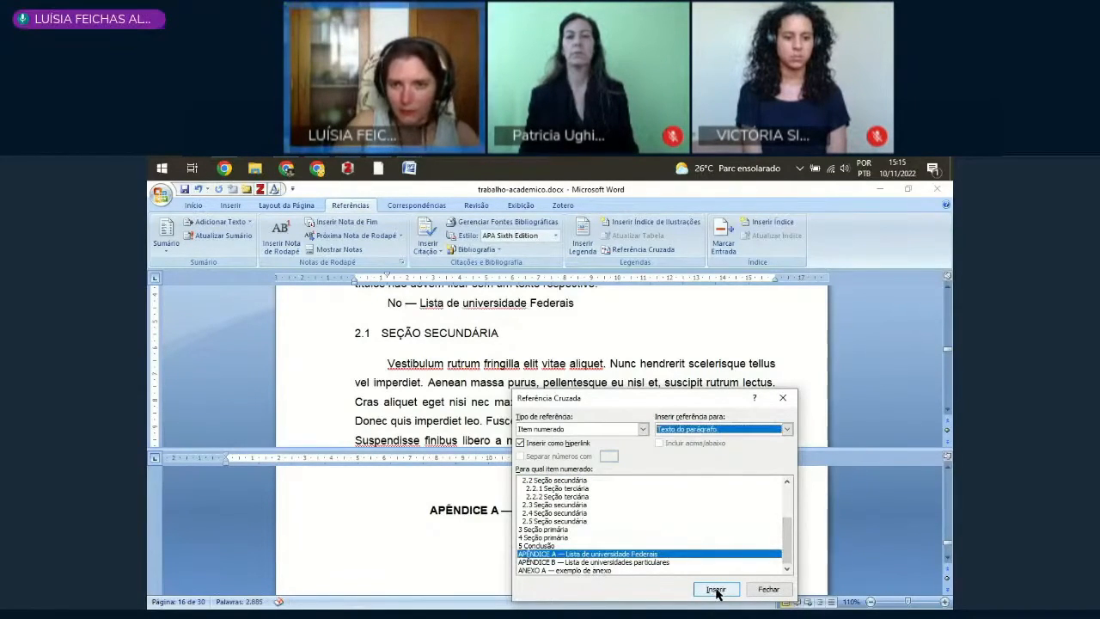
Step: Insert another cross-reference to APÊNDICE A, using Número do parágrafo (todo o contexto)
left_click(730, 429)
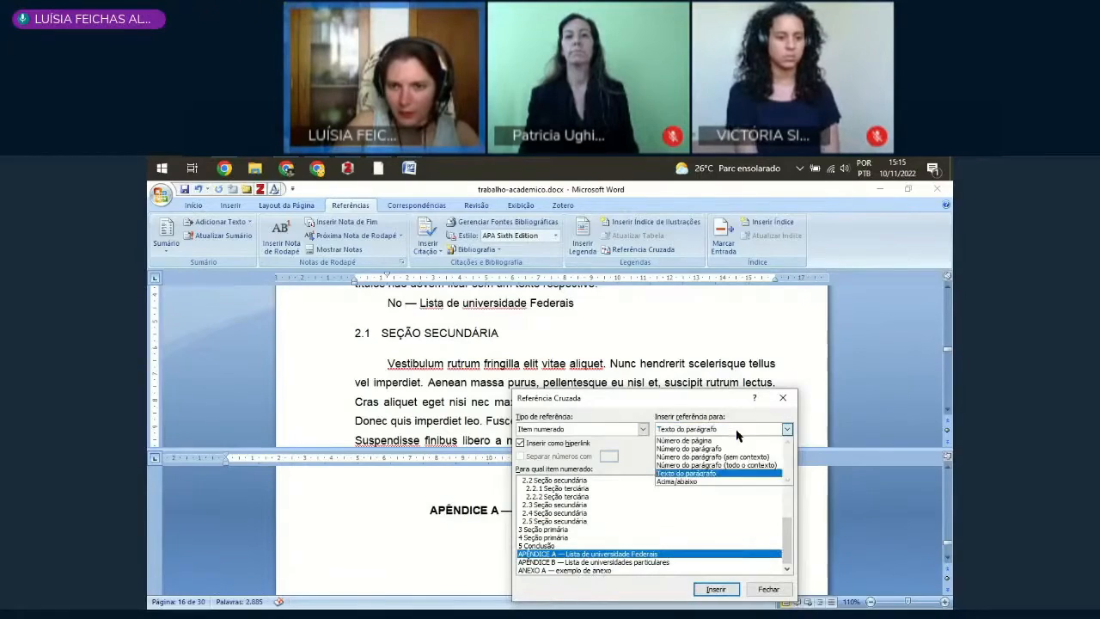
left_click(705, 465)
left_click(714, 590)
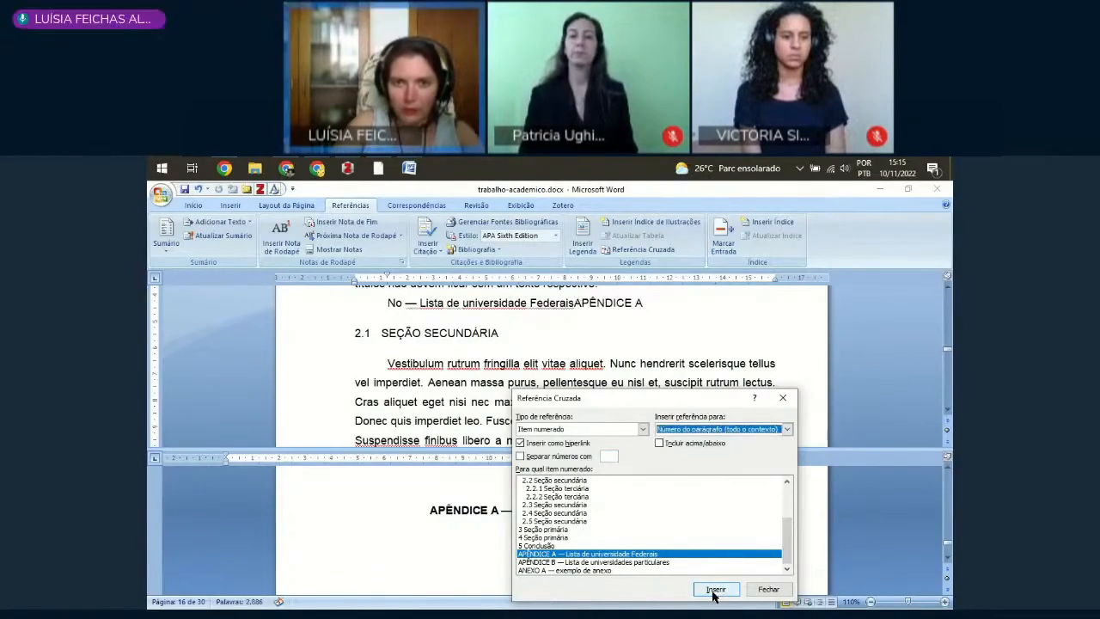
Step: Delete the "— Lista de universidade Federais" reference so the paragraph reads "No APÊNDICE A"
left_click(575, 304)
key("ctrl+shift+Left")
key("ctrl+shift+Left")
key("ctrl+shift+Left")
key("ctrl+shift+Left")
key("ctrl+shift+Left")
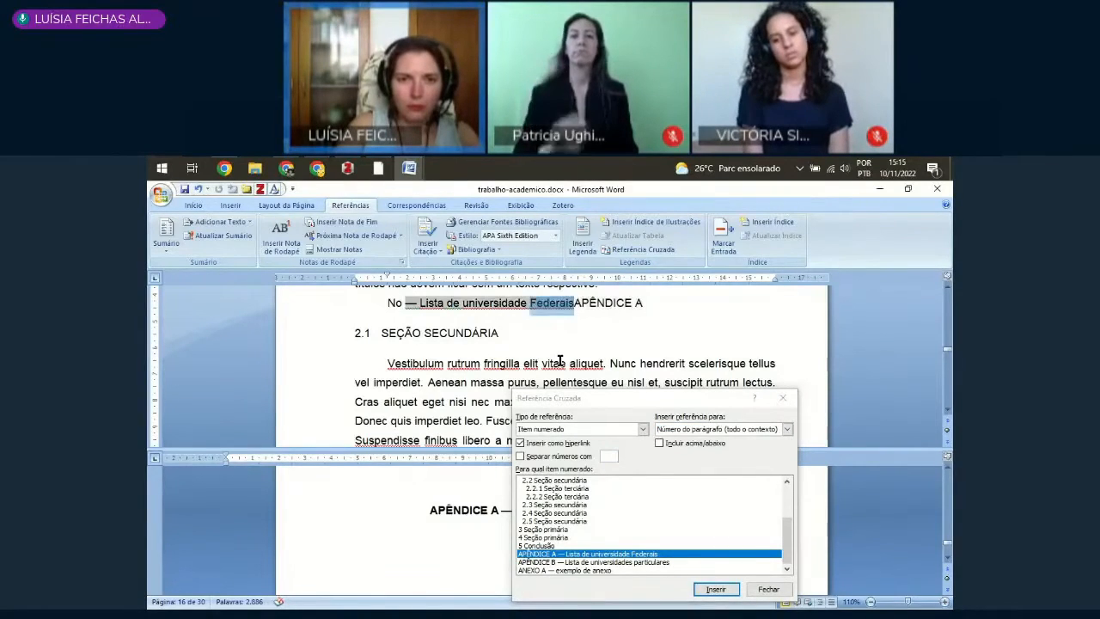
key("Delete")
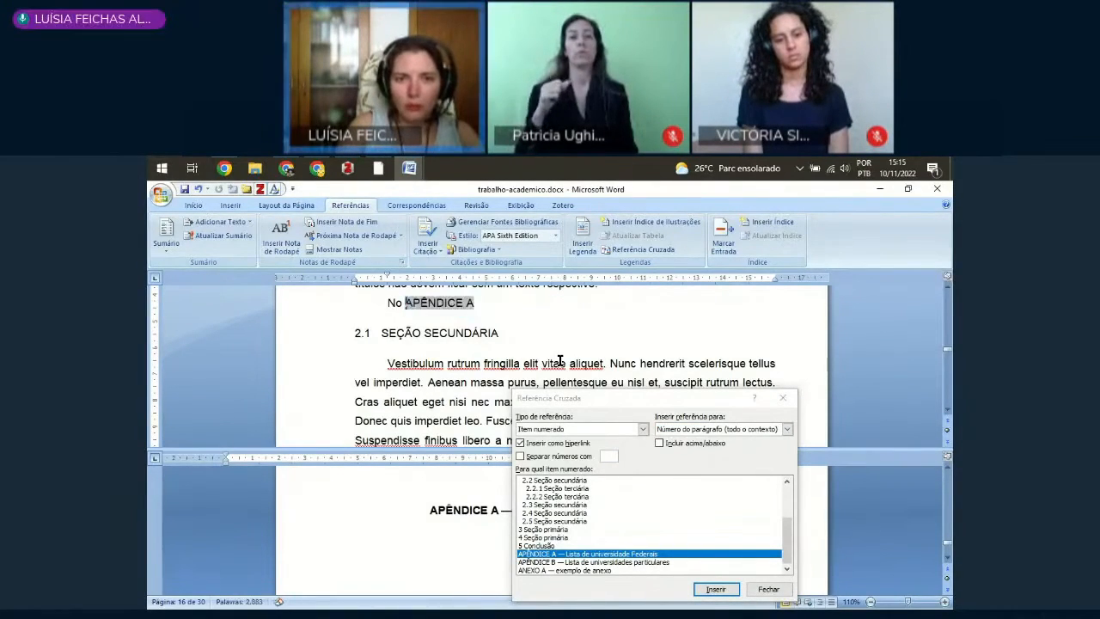
Step: Continue the paragraph after the APÊNDICE A reference so it reads "No APÊNDICE A, estão listadas as universidades federais."
key("End")
type(",")
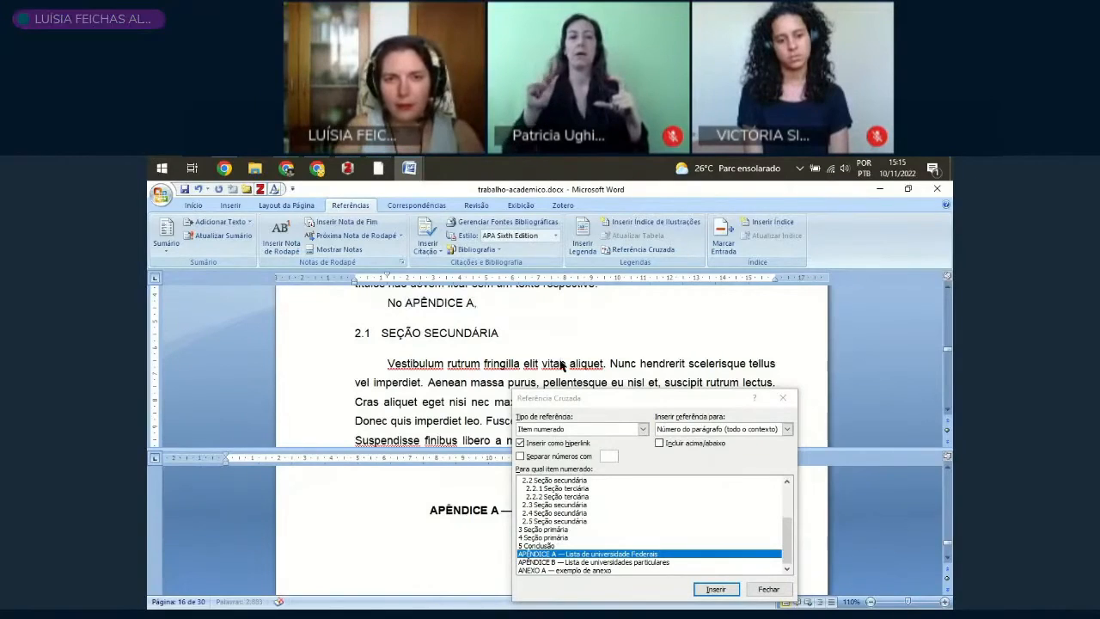
type(" estão s")
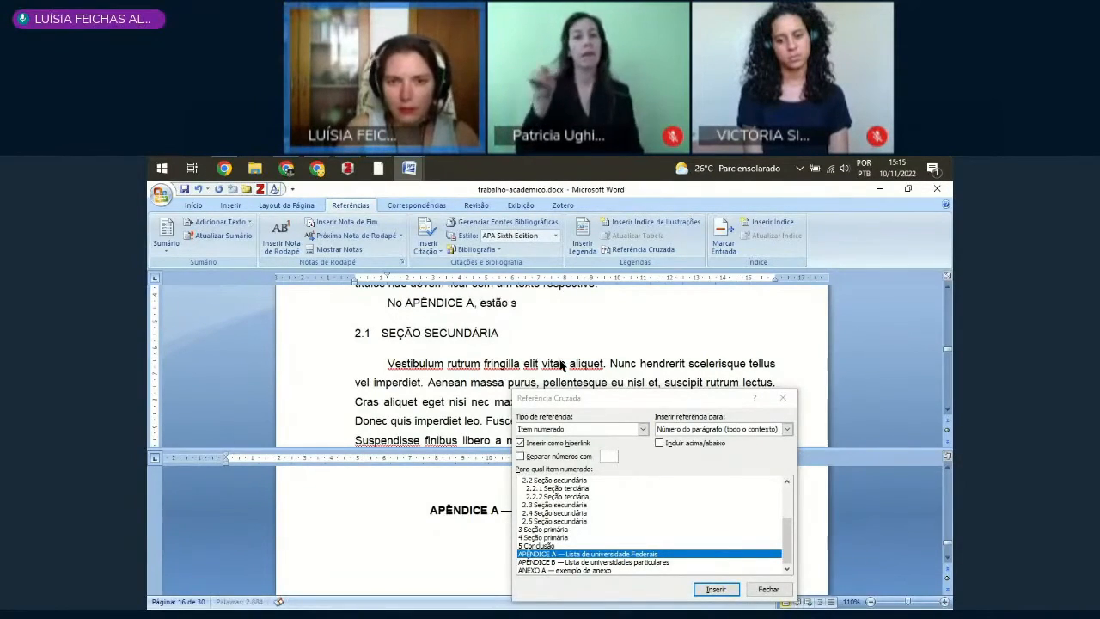
key("BackSpace")
type("lista")
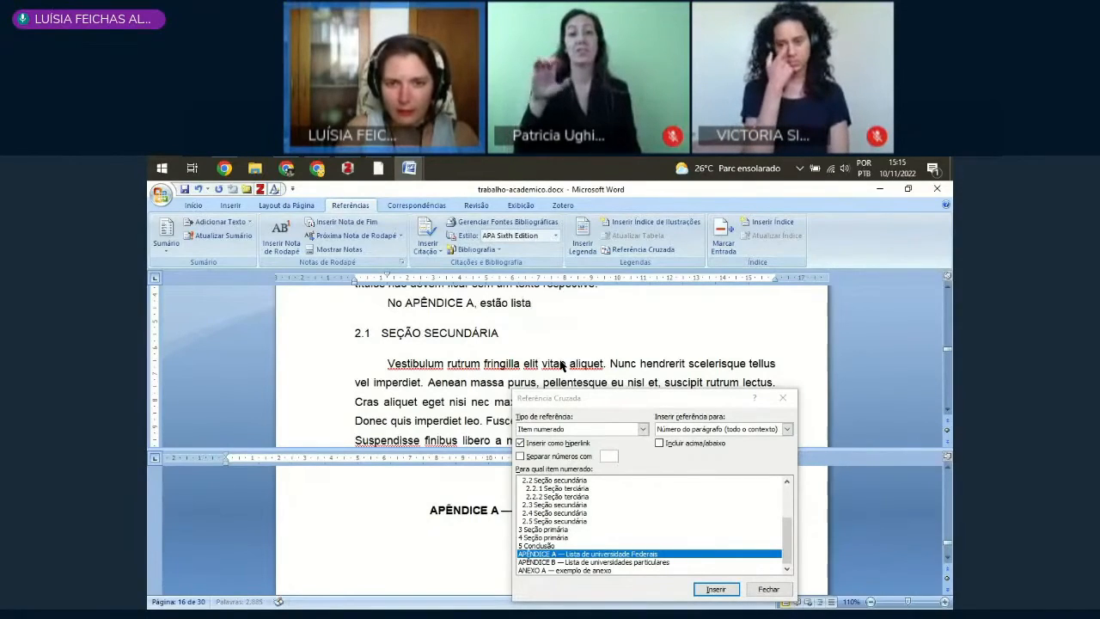
type("sa as univers")
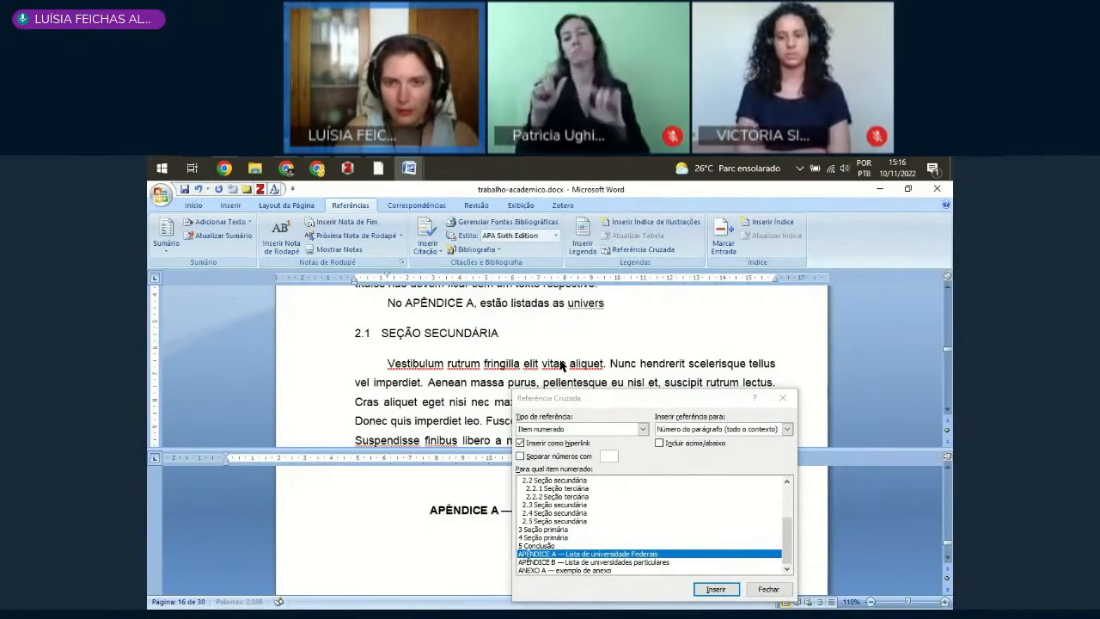
type("idades")
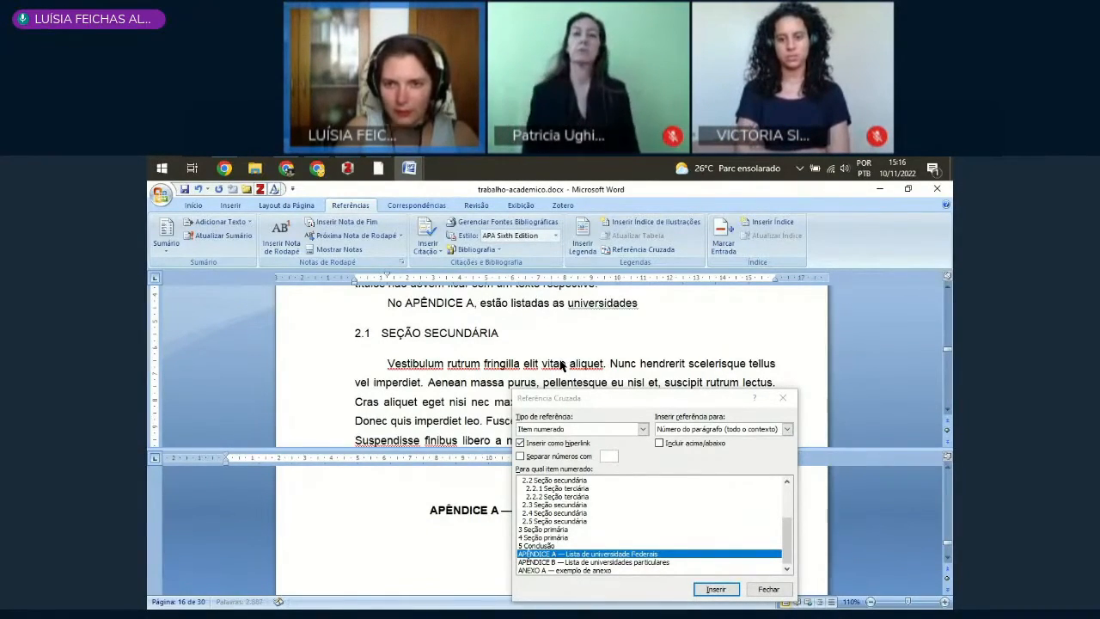
type(" fe")
type("a")
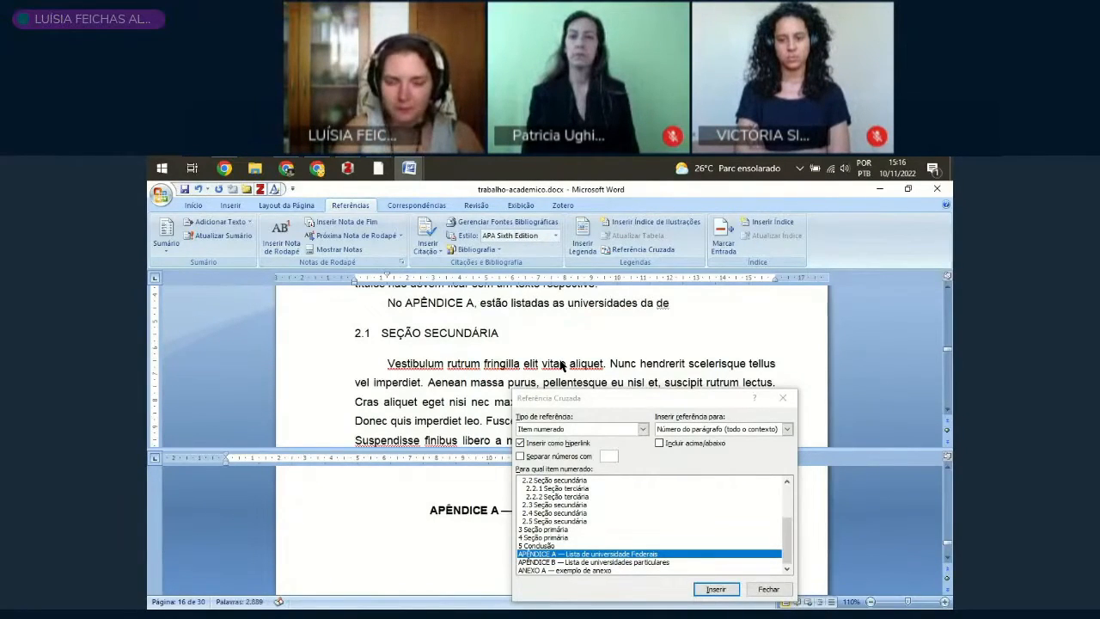
key("BackSpace")
key("BackSpace")
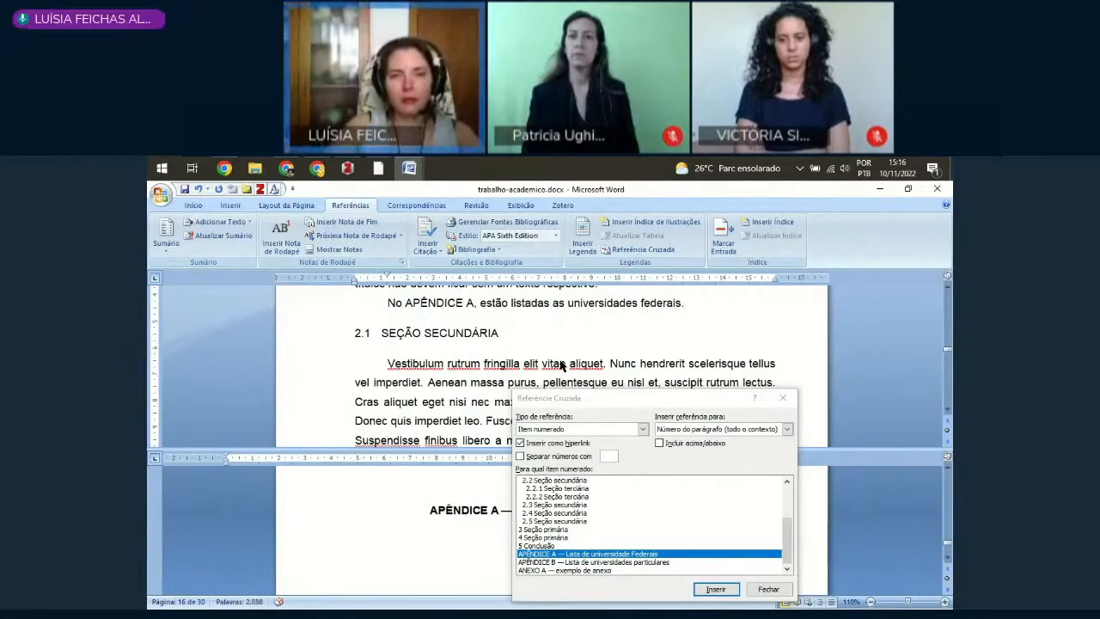
Step: Try converting the whole APÊNDICE A reference in the sentence to lowercase (minúscula)
left_click(430, 300)
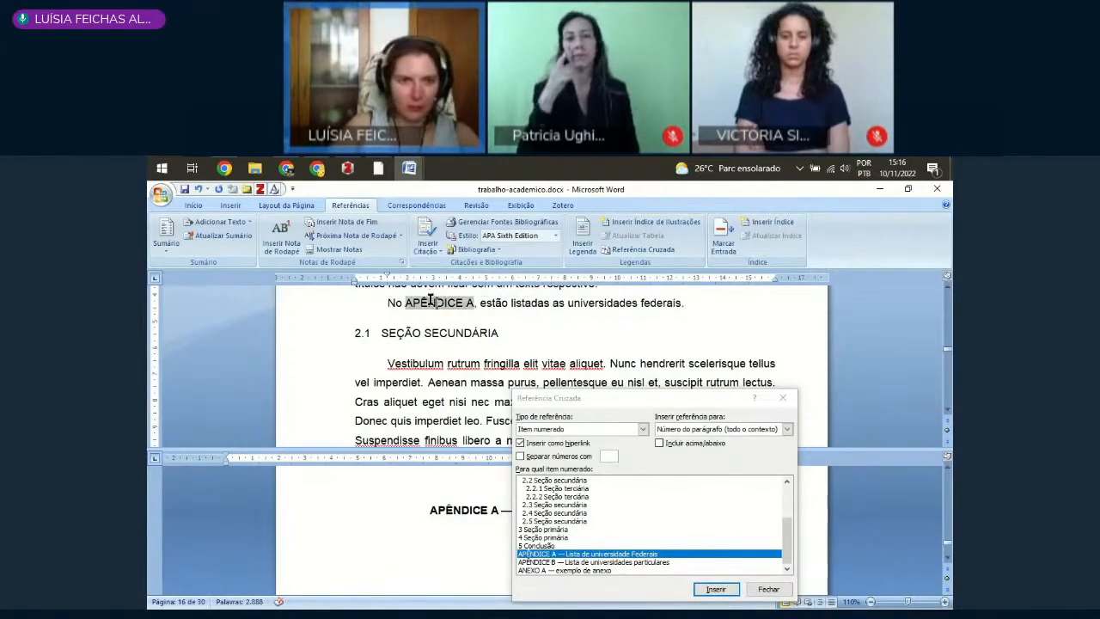
left_click(194, 207)
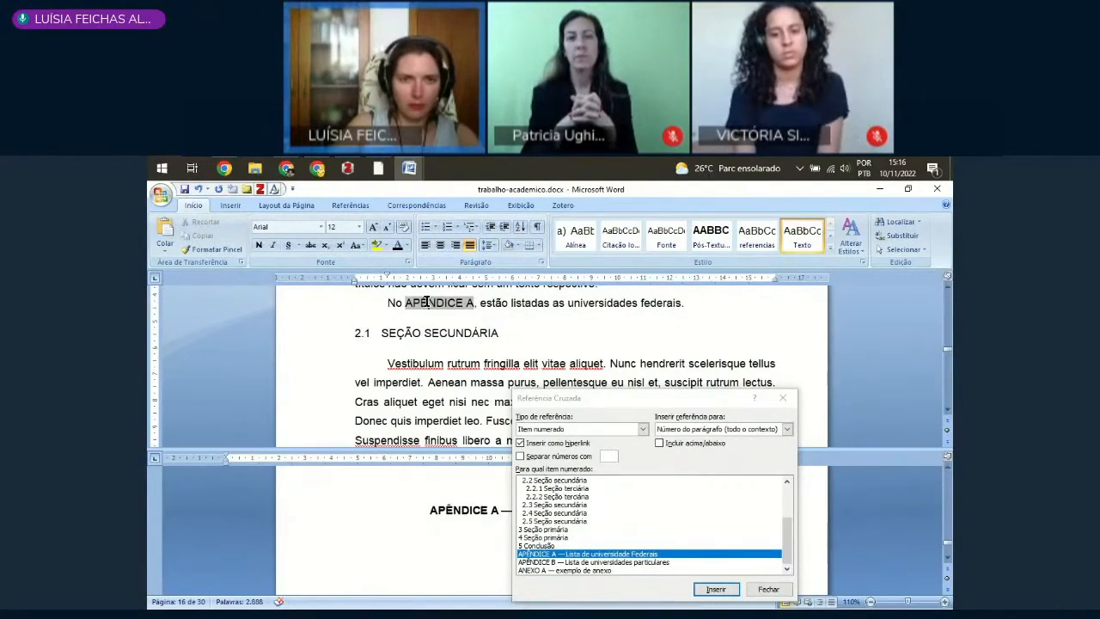
left_click(358, 246)
left_click(386, 276)
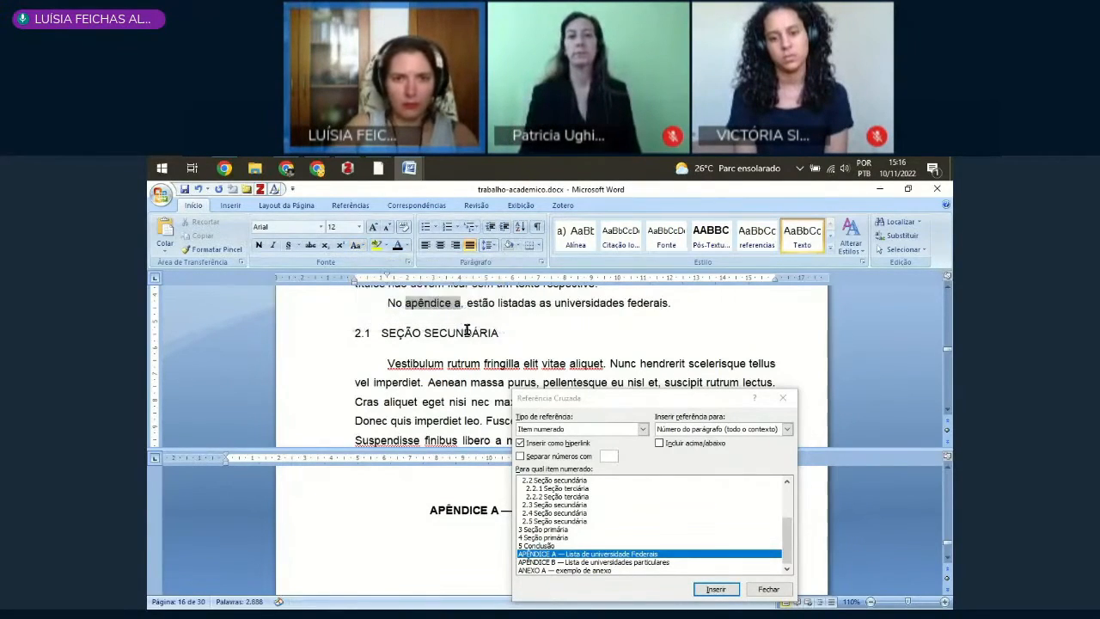
key("ctrl+z")
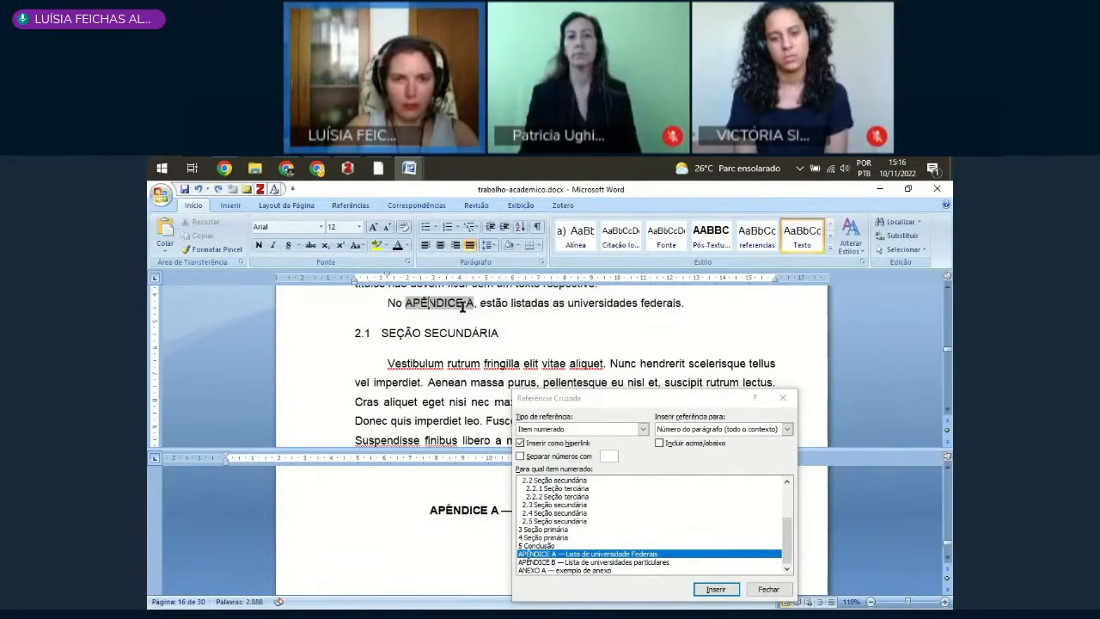
Step: Convert only the word "APÊNDICE" in the reference to lowercase (minúscula), leaving the letter A out of the selection
left_click_drag(474, 302, 390, 303)
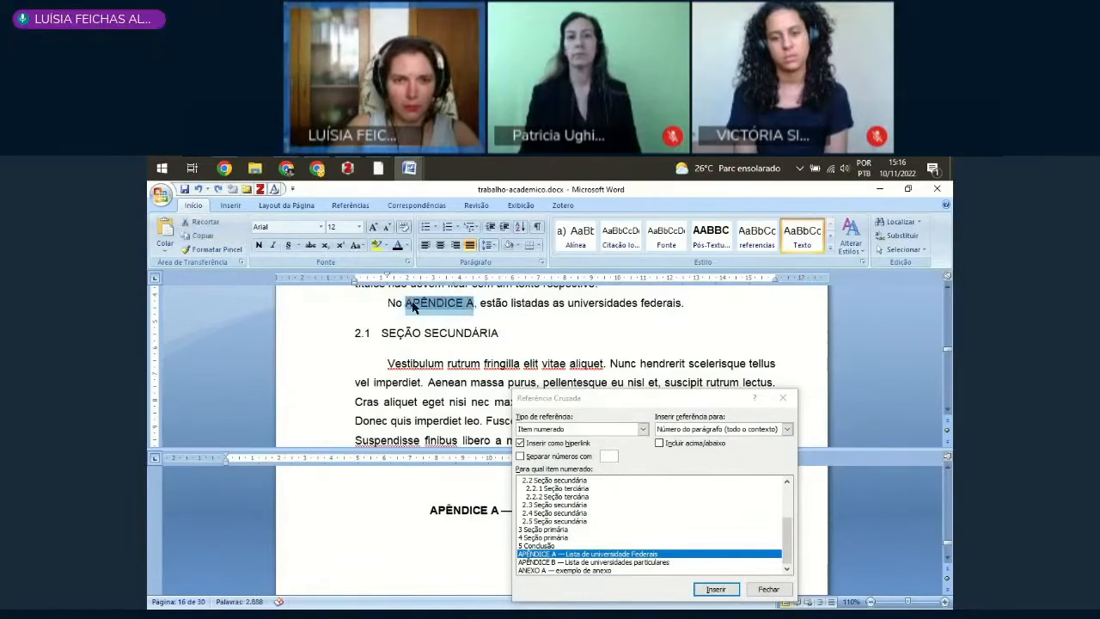
left_click(410, 303)
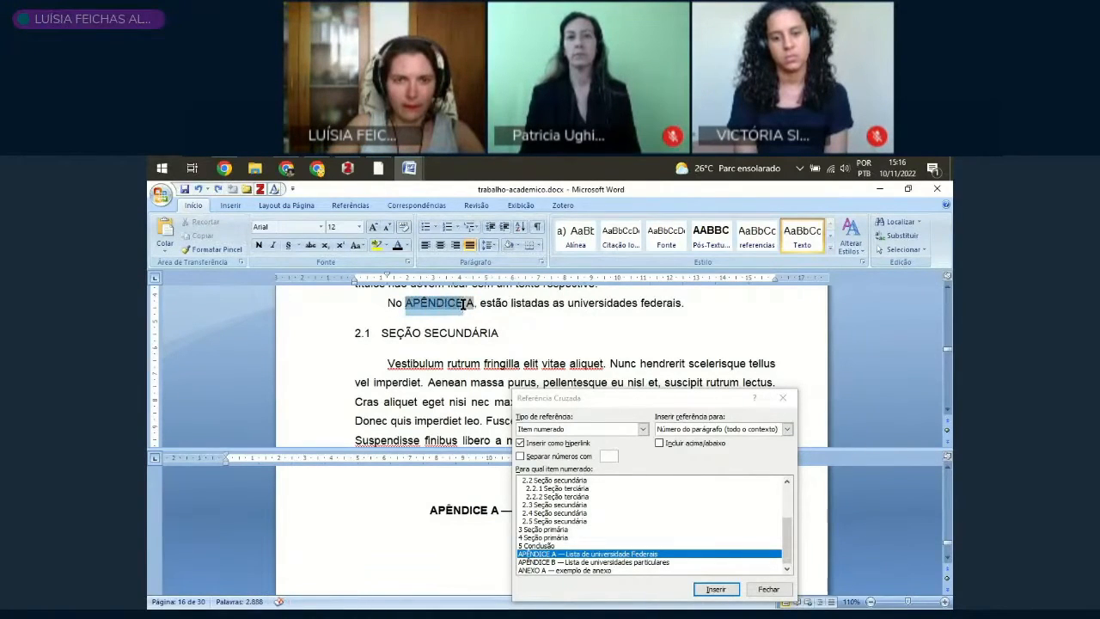
left_click(356, 246)
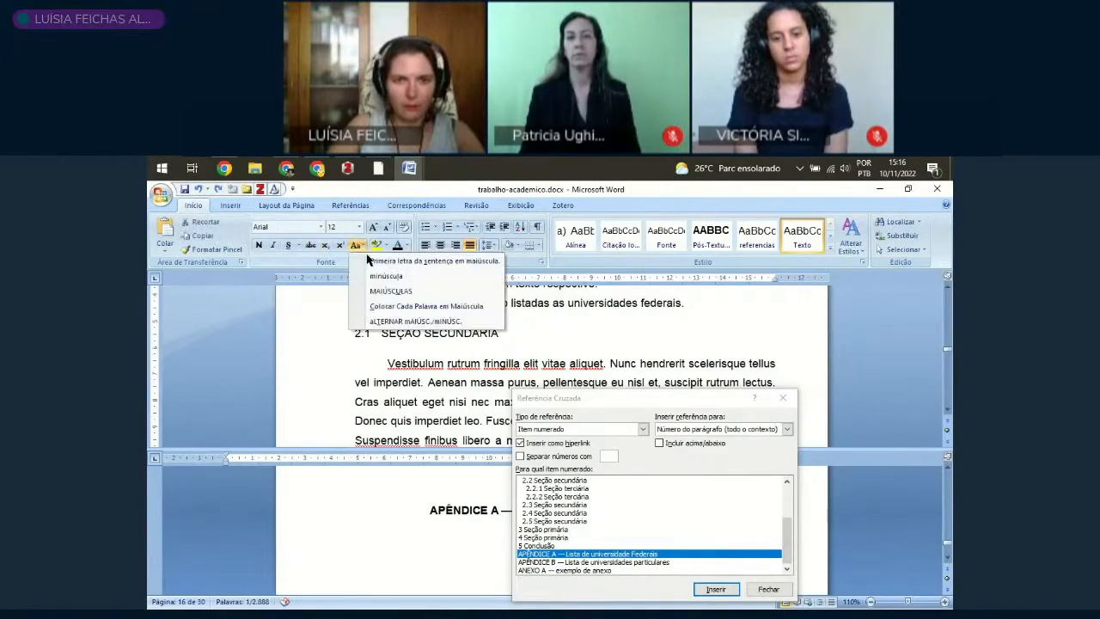
left_click(386, 276)
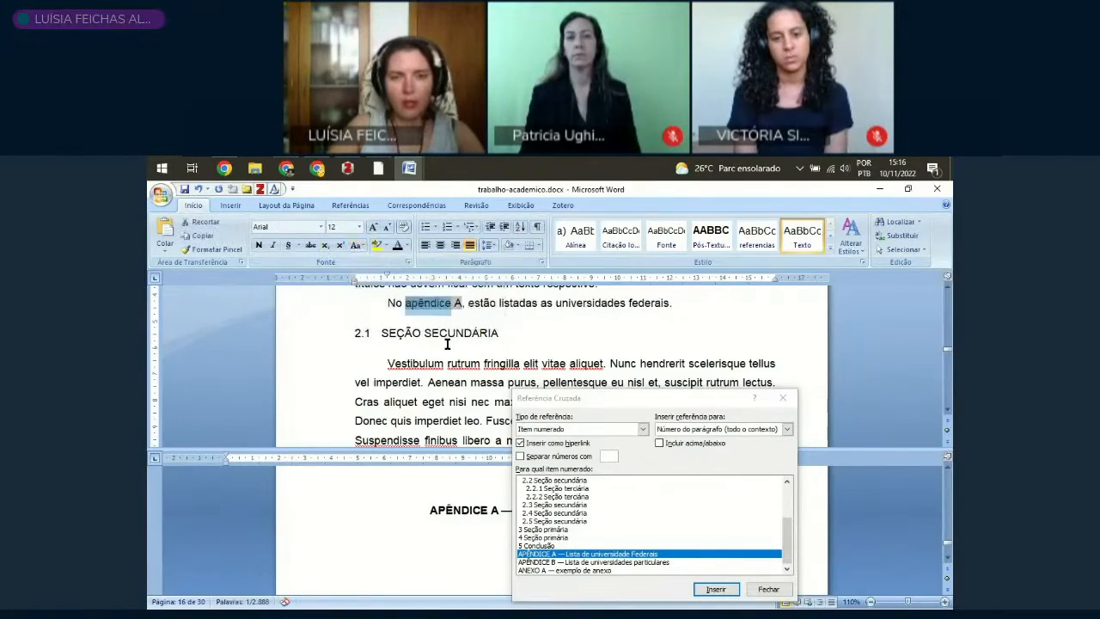
left_click(495, 314)
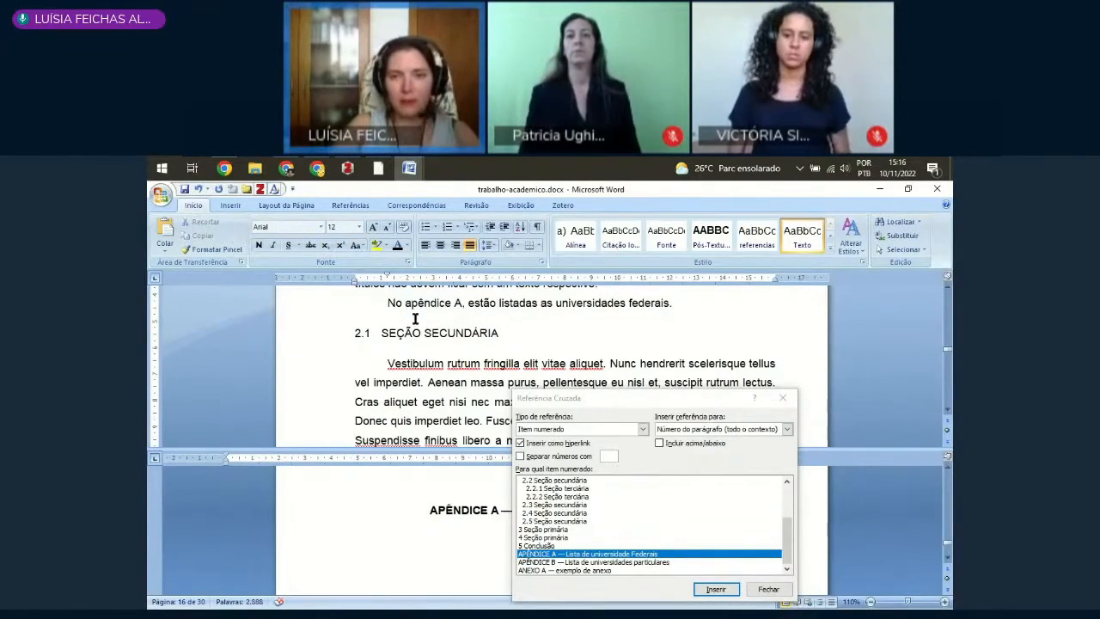
Step: Add a new paragraph below the apêndice A sentence reading "As universidades particulares ()"
key("Return")
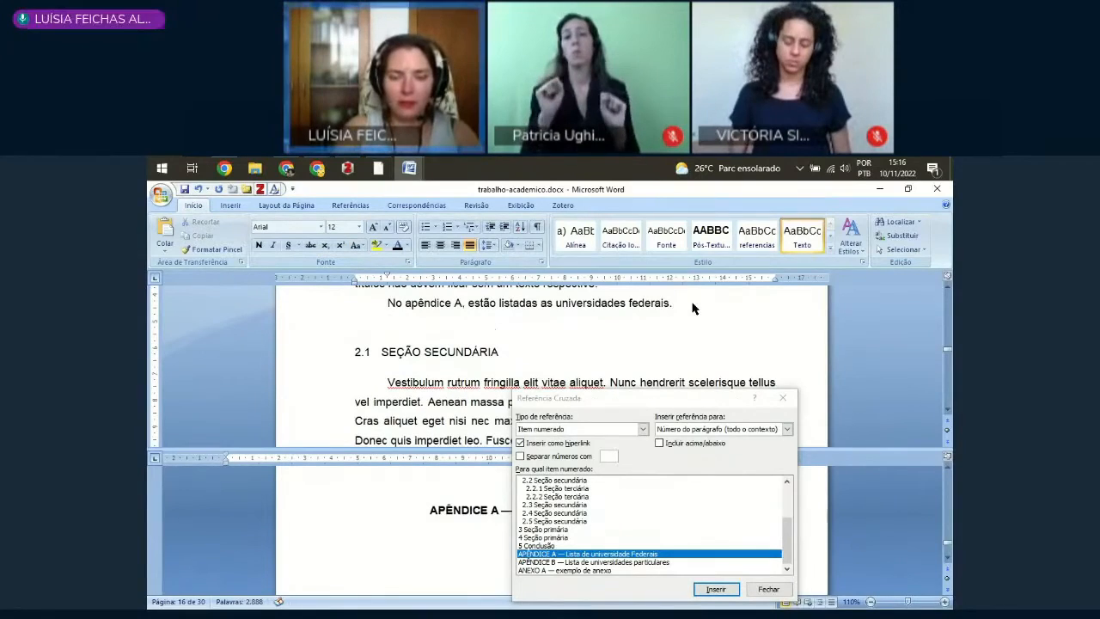
type("Con")
key("BackSpace")
key("BackSpace")
key("BackSpace")
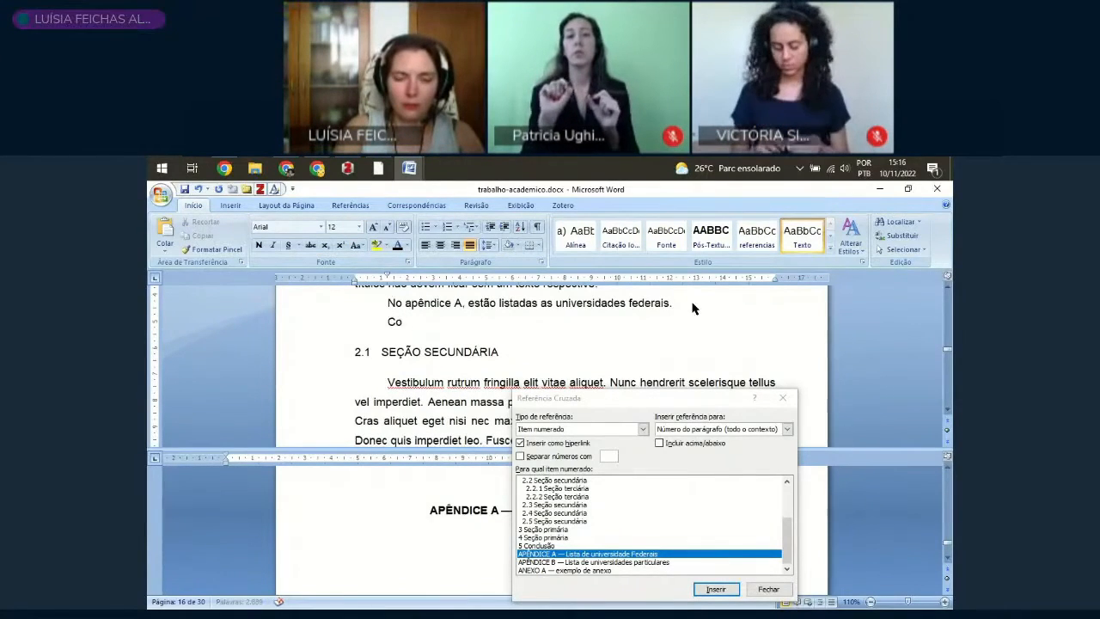
type("As universidades particulares (")
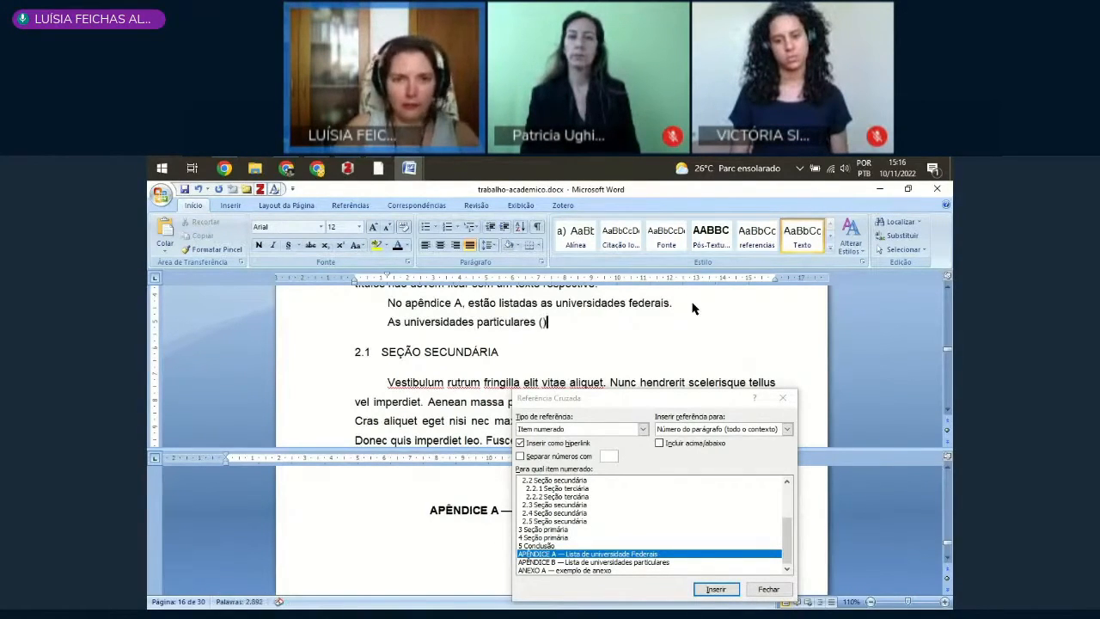
Step: Insert a cross-reference to the numbered item APÊNDICE B inside the parentheses, using Número do parágrafo (todo o contexto), and end the sentence with a period
left_click(587, 562)
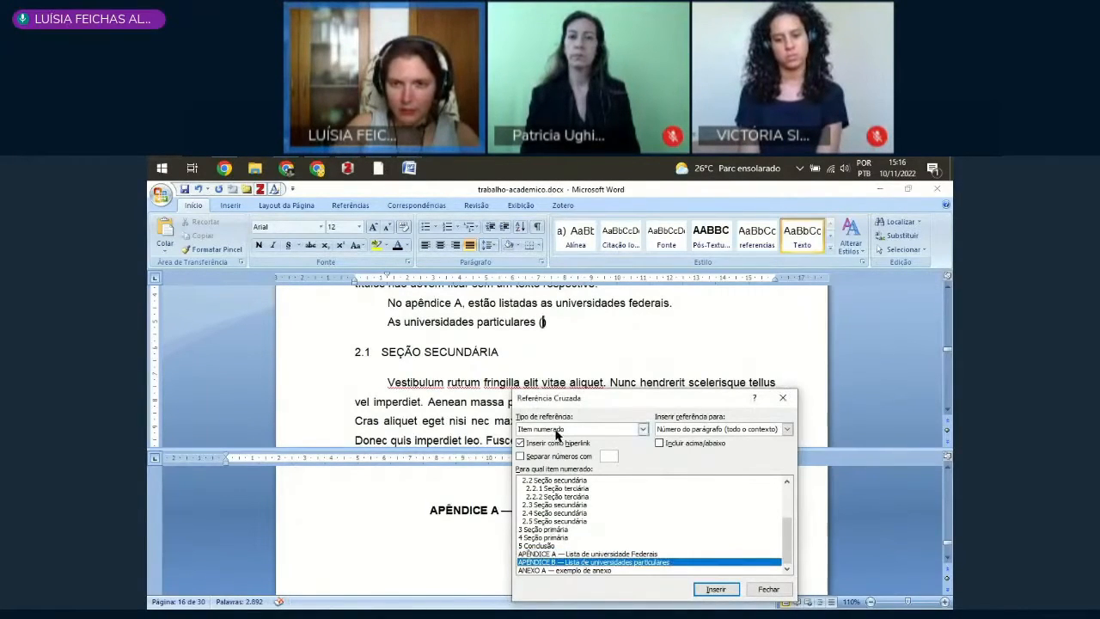
left_click(781, 398)
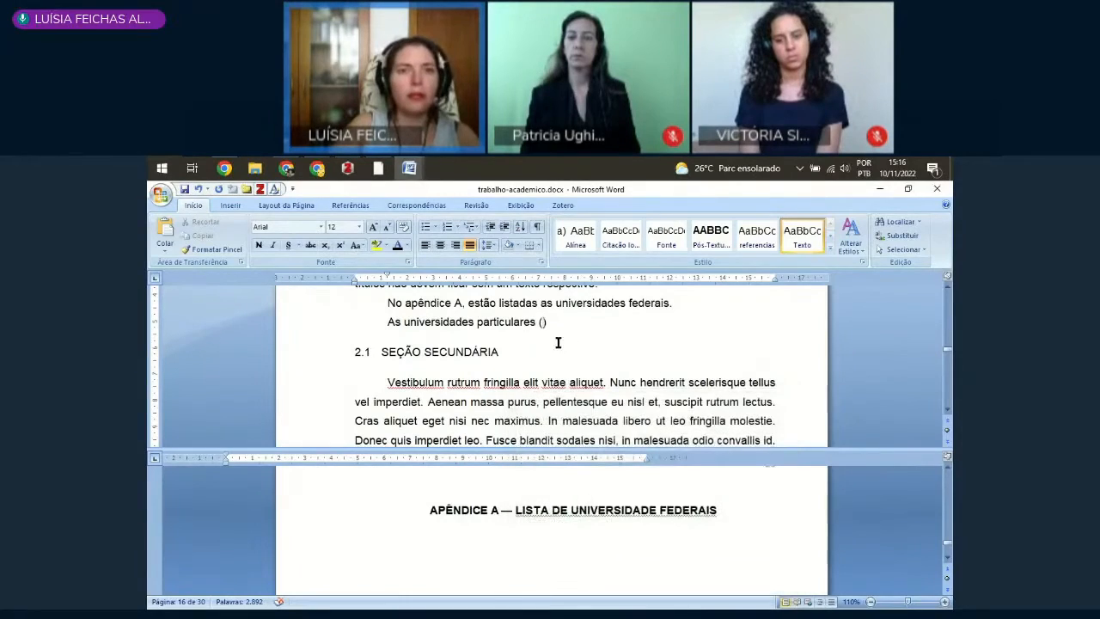
left_click(353, 207)
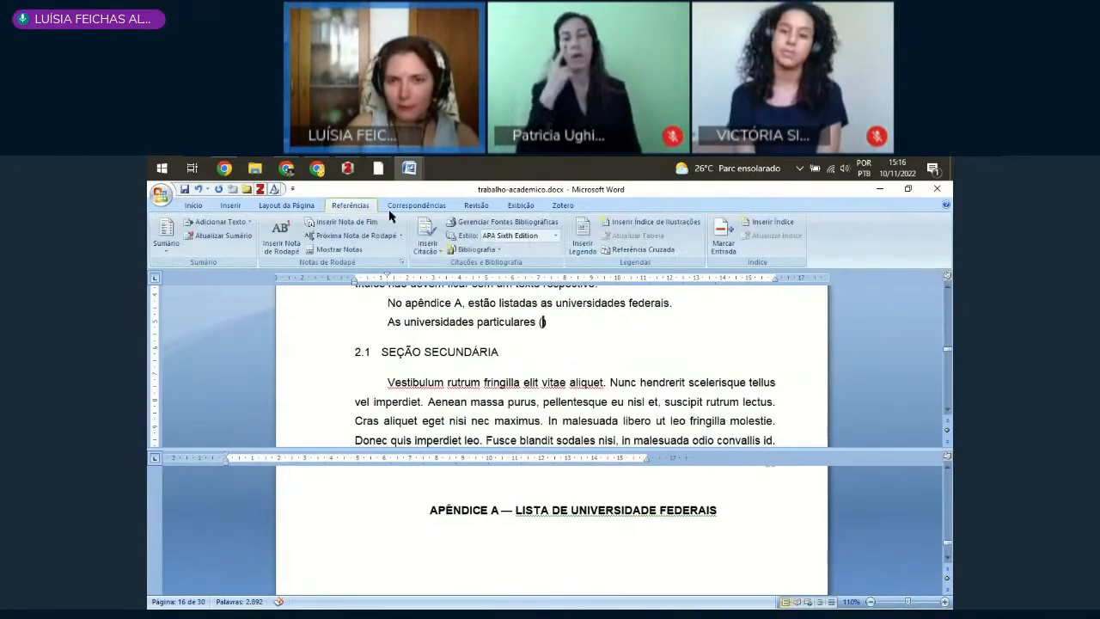
left_click(643, 249)
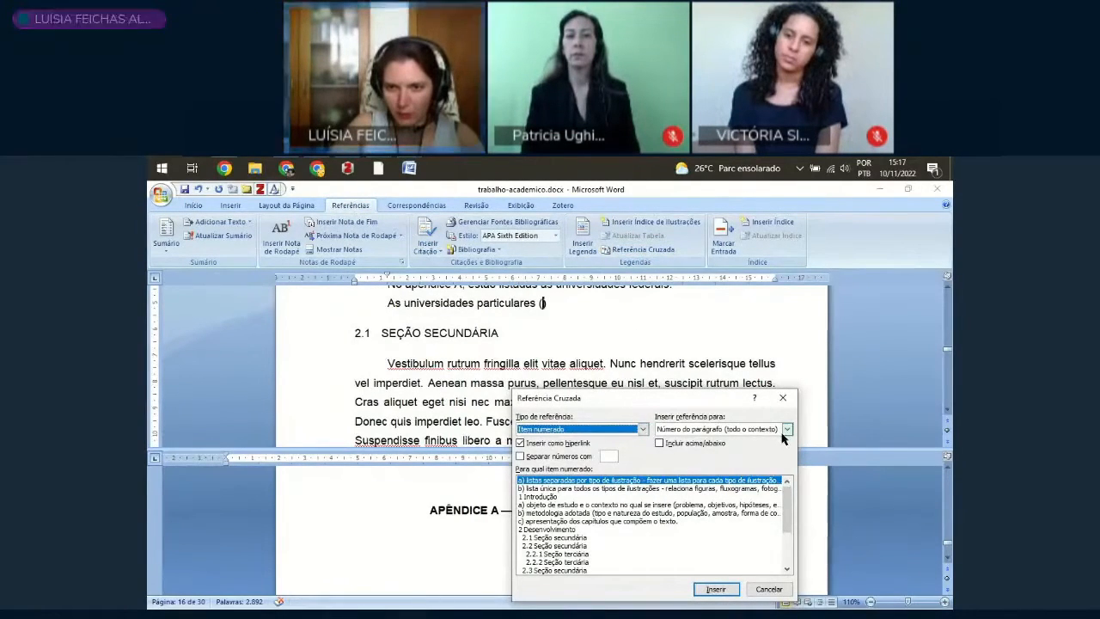
left_click(780, 570)
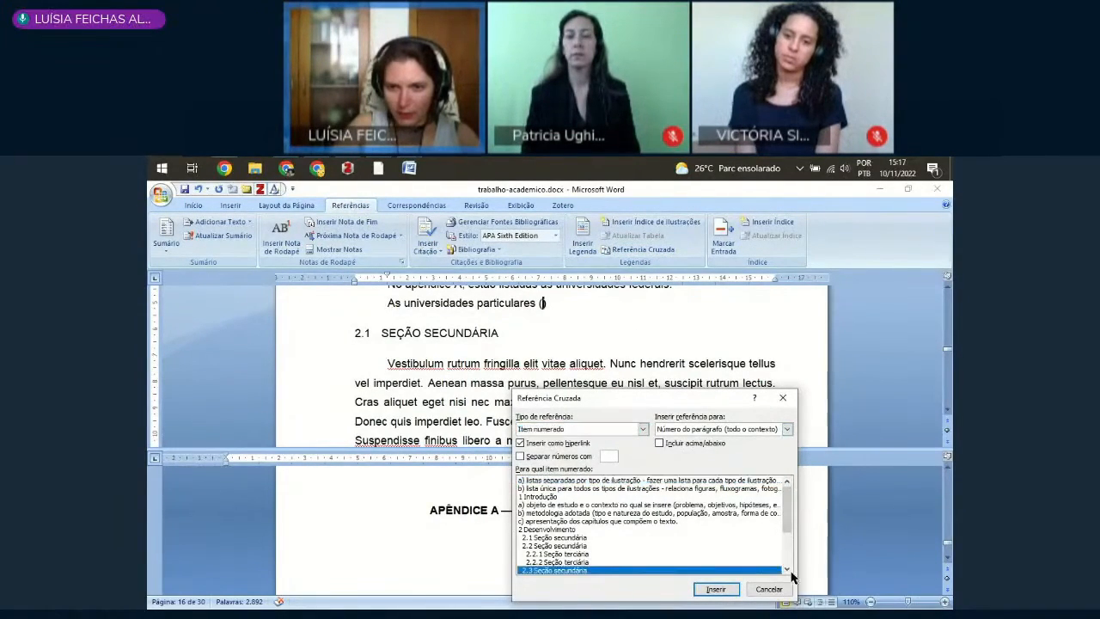
scroll(783, 550, "down", 3)
left_click(554, 563)
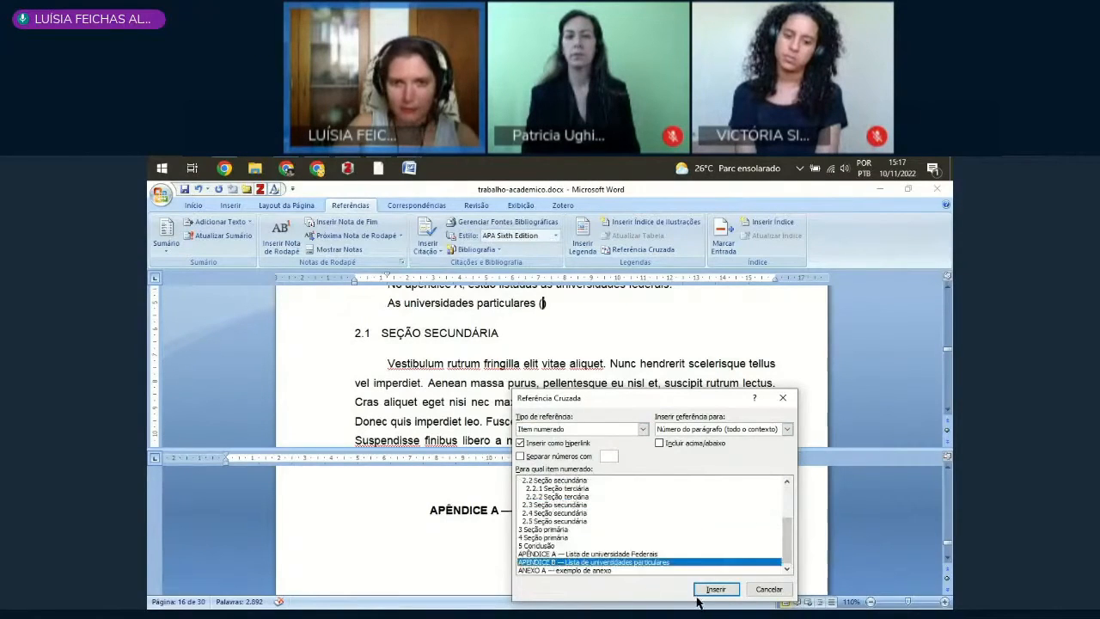
left_click(713, 589)
left_click(768, 589)
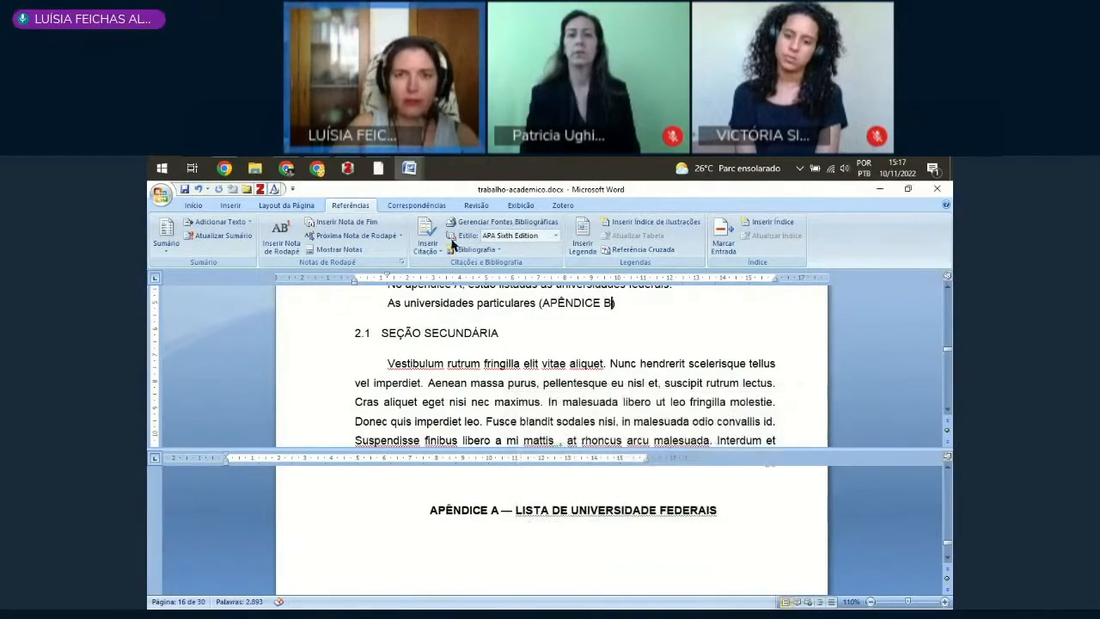
type(").")
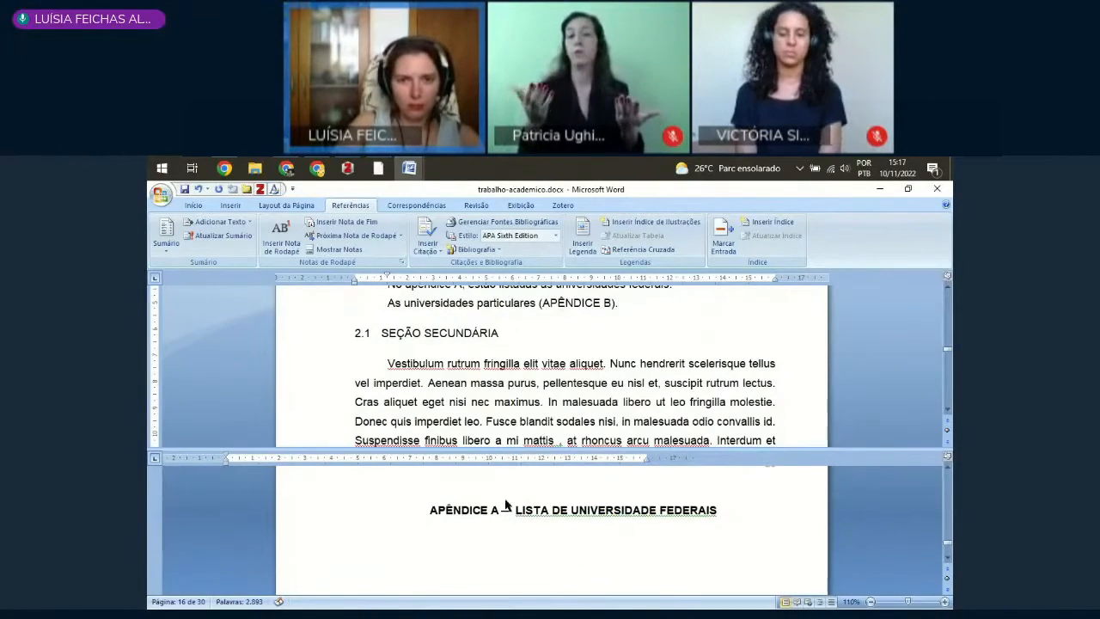
scroll(481, 408, "up", 1)
left_click_drag(405, 318, 464, 318)
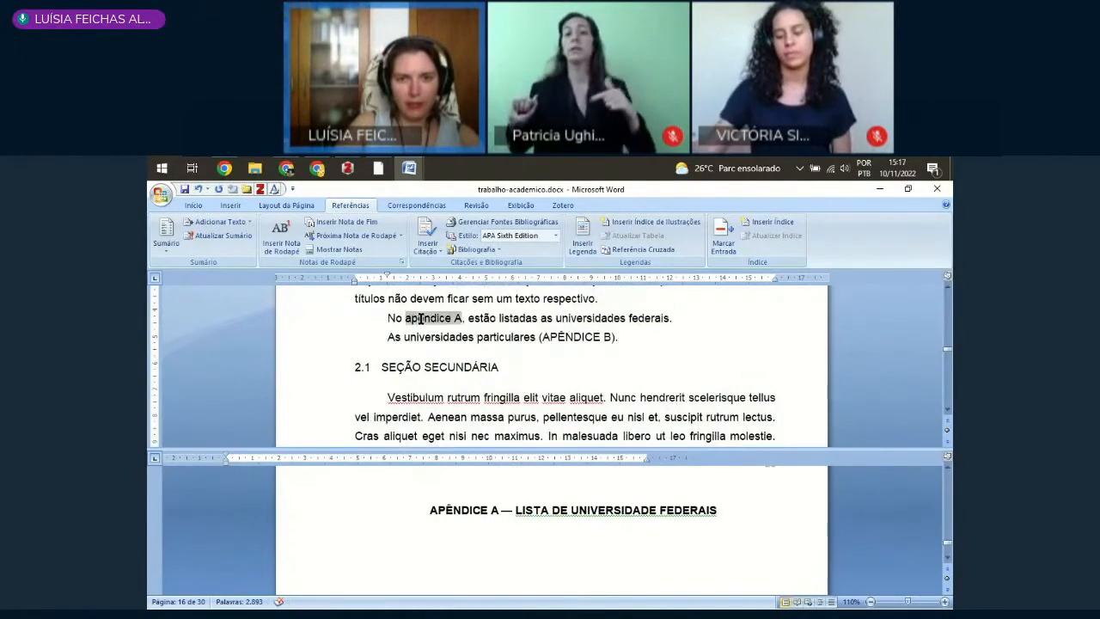
left_click(545, 337)
left_click_drag(545, 319, 679, 319)
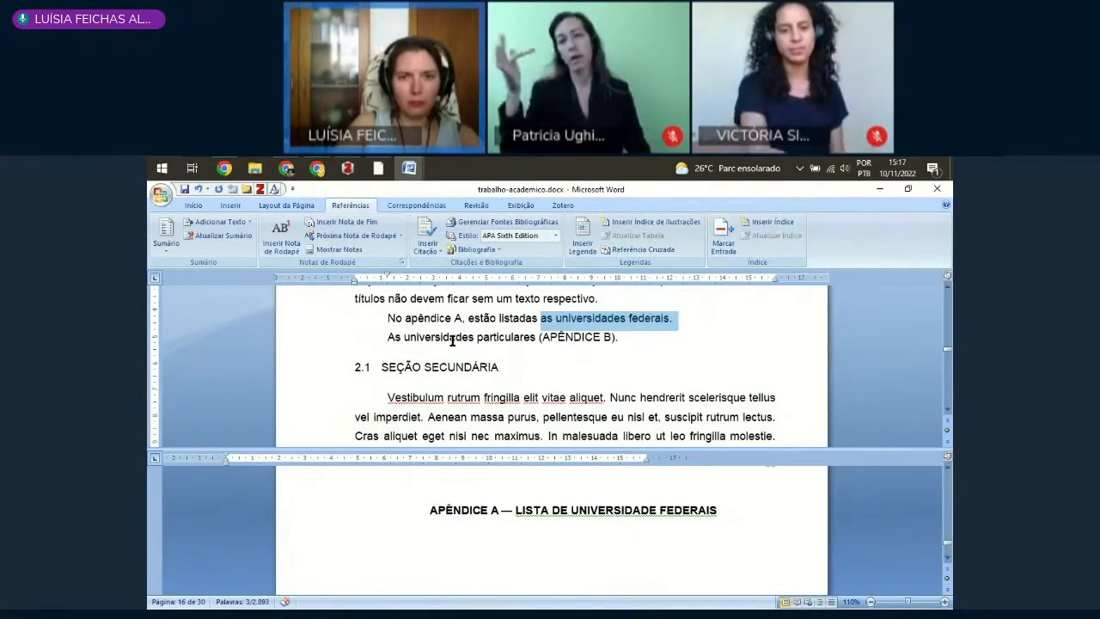
left_click_drag(542, 338, 616, 338)
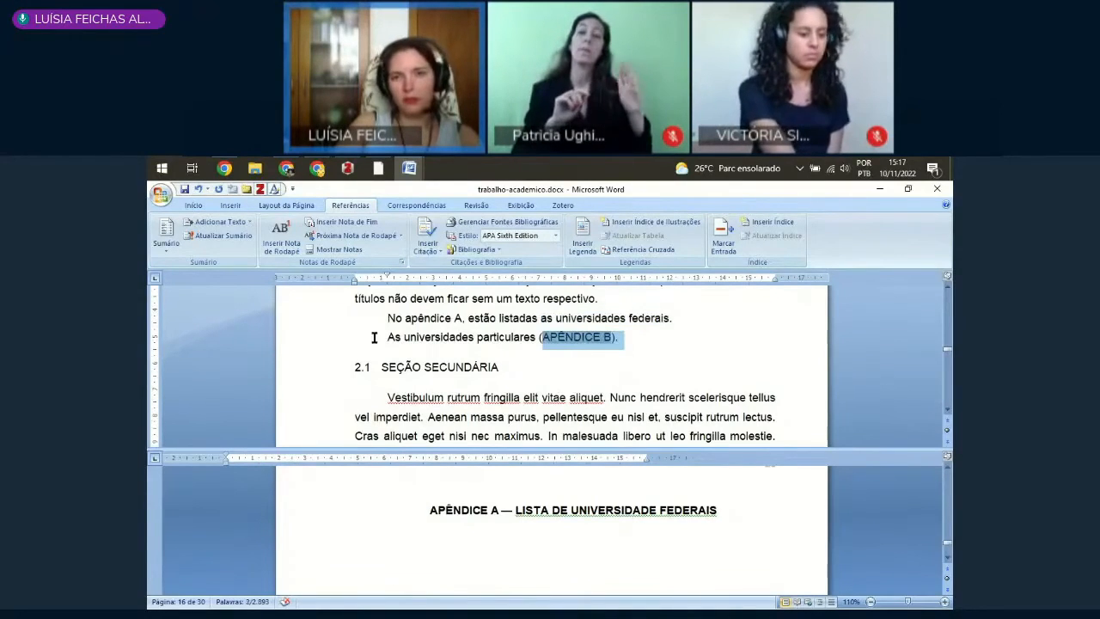